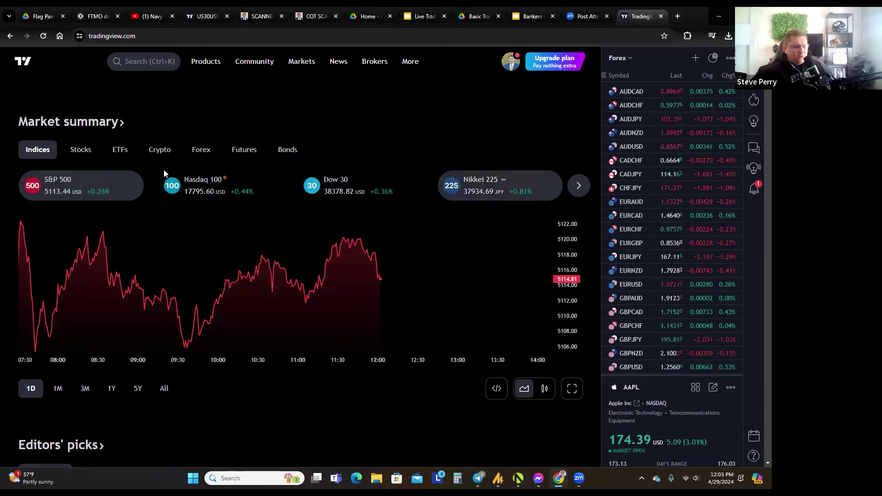
# Browse the market summary for Stocks, ETFs, Crypto, Forex, Futures and Bonds, and return to the Forex category
pyautogui.click(81, 149)
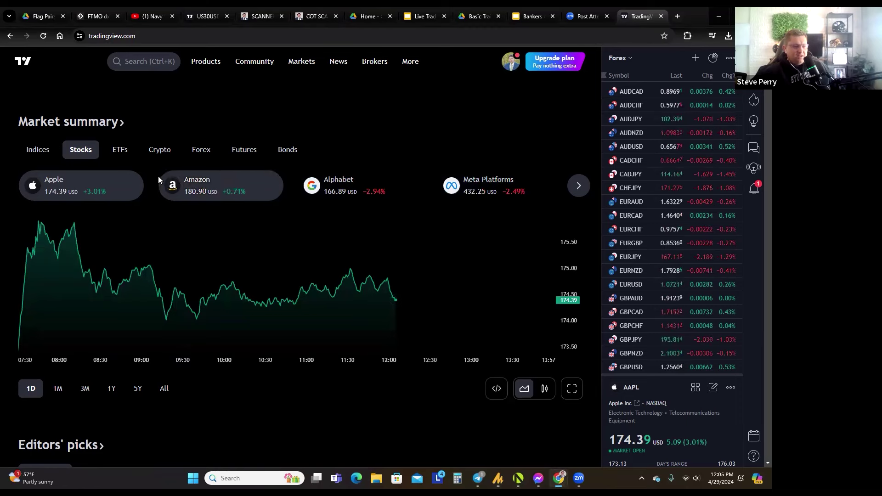
pyautogui.click(120, 149)
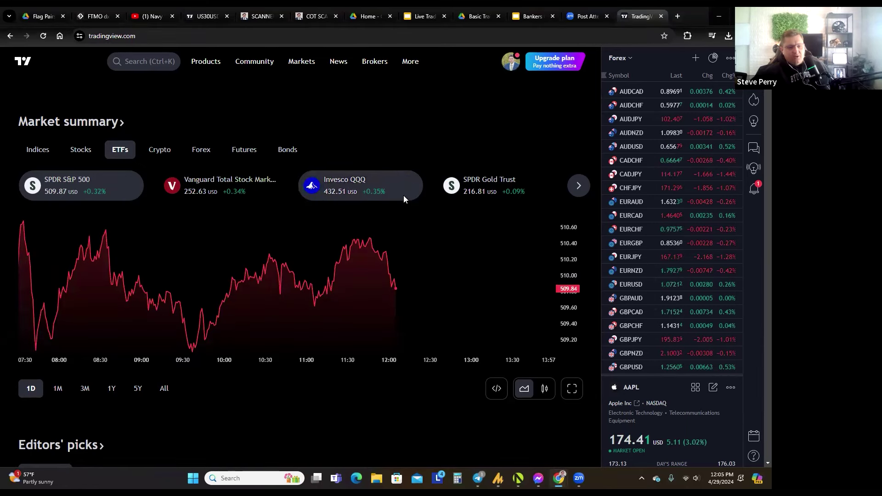
pyautogui.click(167, 153)
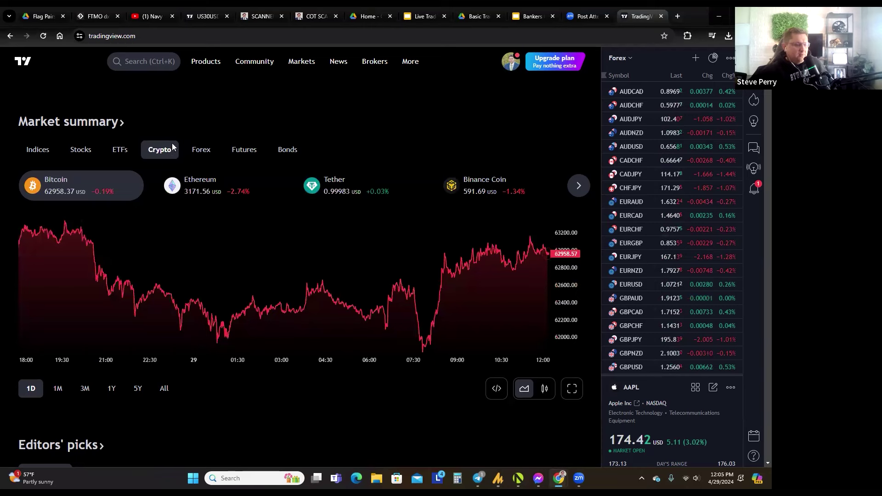
pyautogui.click(205, 150)
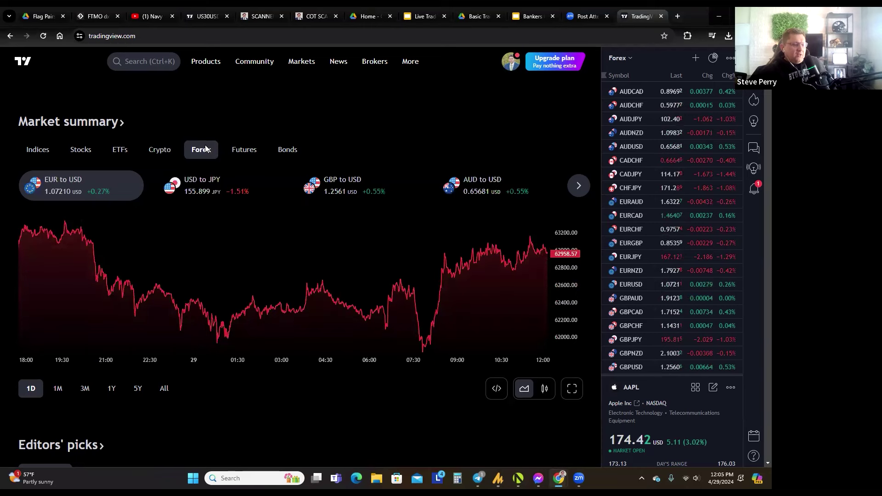
pyautogui.click(244, 150)
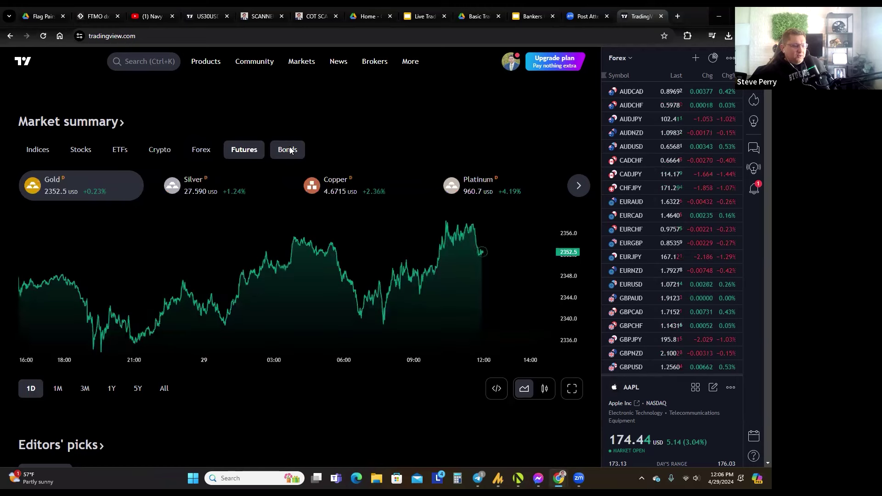
pyautogui.click(289, 150)
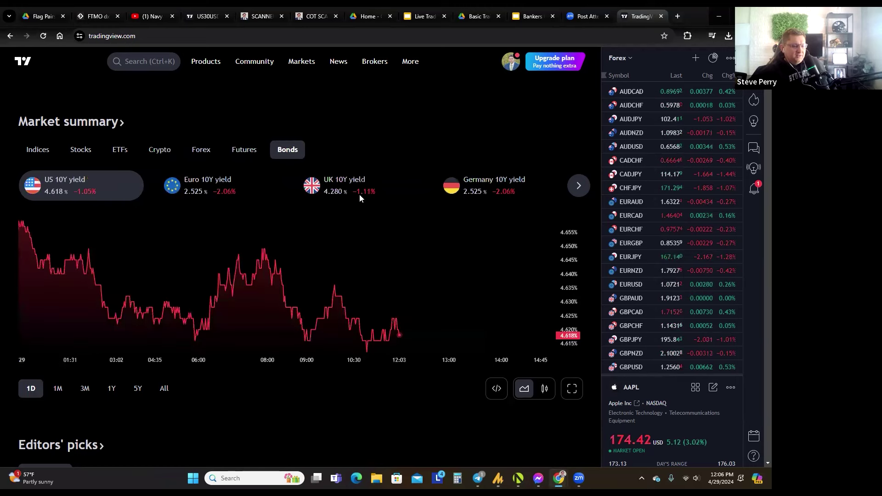
pyautogui.click(205, 152)
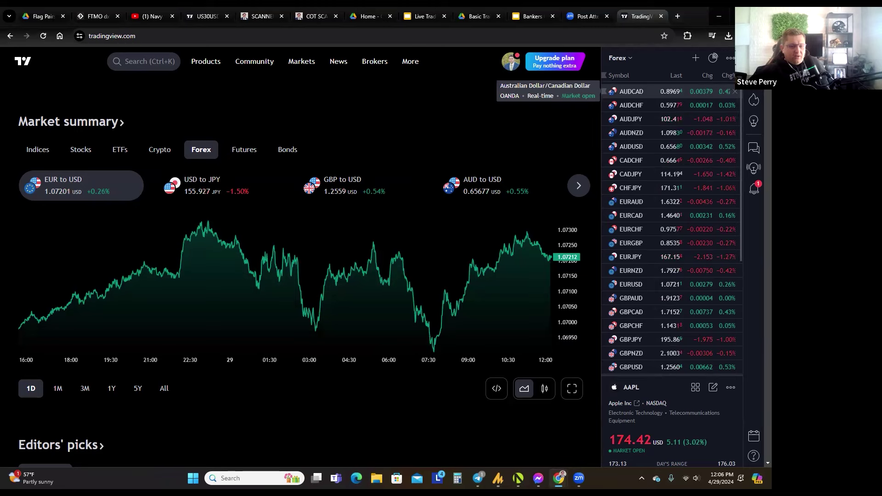
# Hide and restore the watchlist sidebar twice, and view the list of price alerts before closing it
pyautogui.click(754, 58)
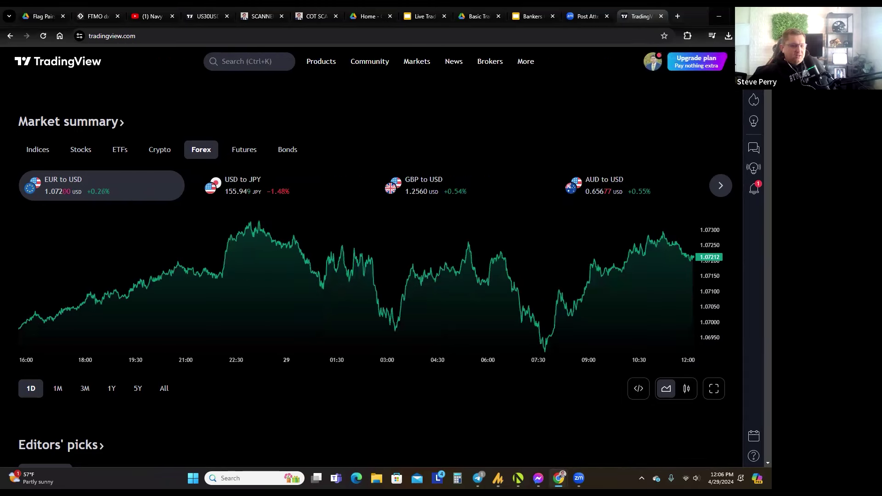
pyautogui.click(754, 58)
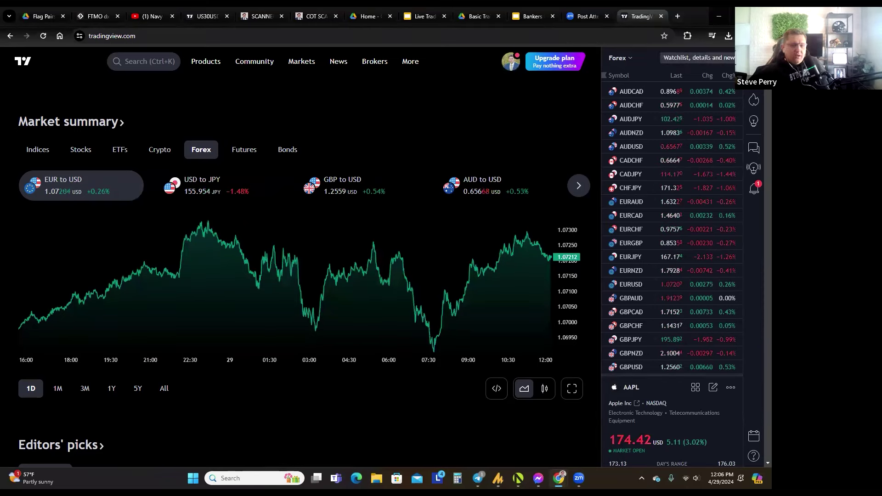
pyautogui.click(754, 58)
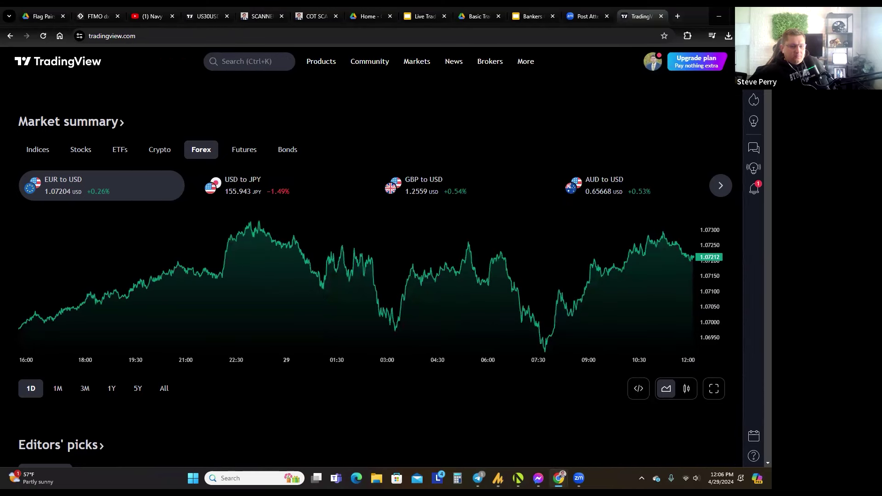
pyautogui.click(754, 58)
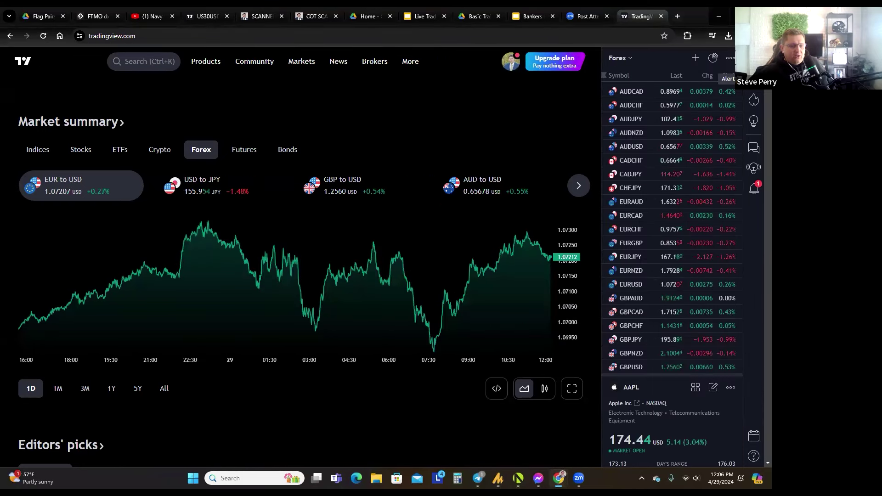
pyautogui.click(754, 78)
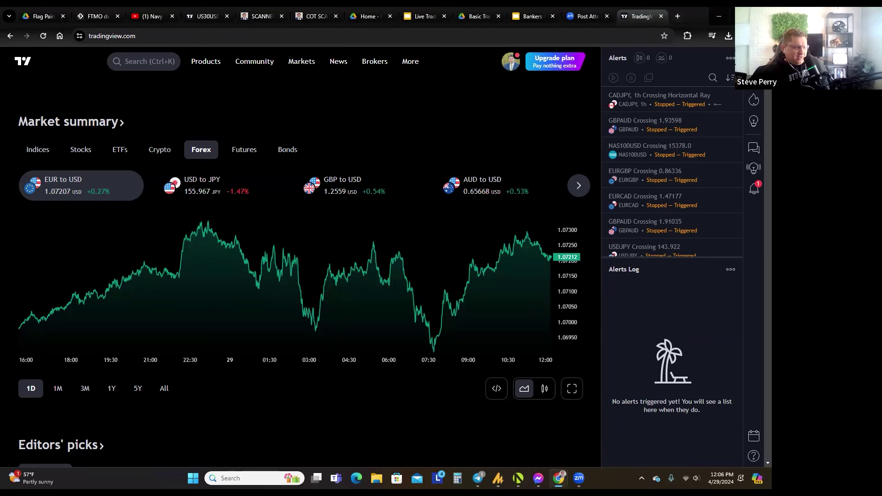
pyautogui.click(754, 99)
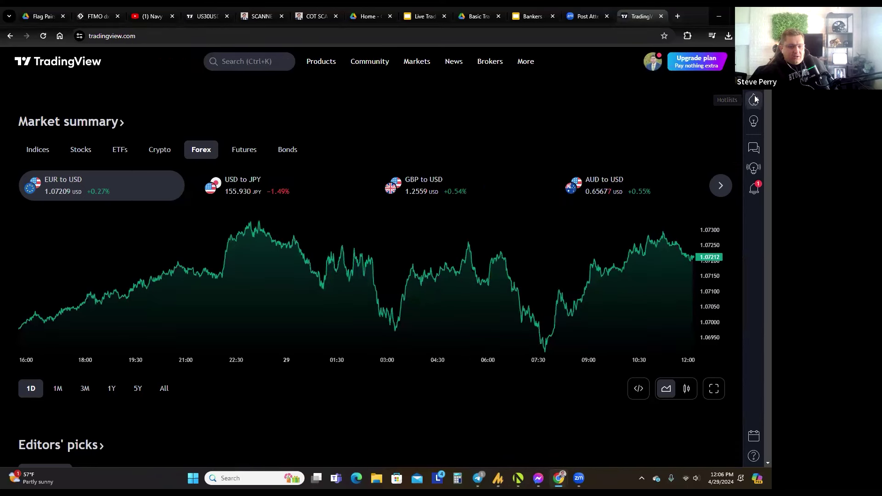
# Open the hotlists, look through the US percent change gainers, and view the exchanges available for the volume gainers list
pyautogui.click(754, 100)
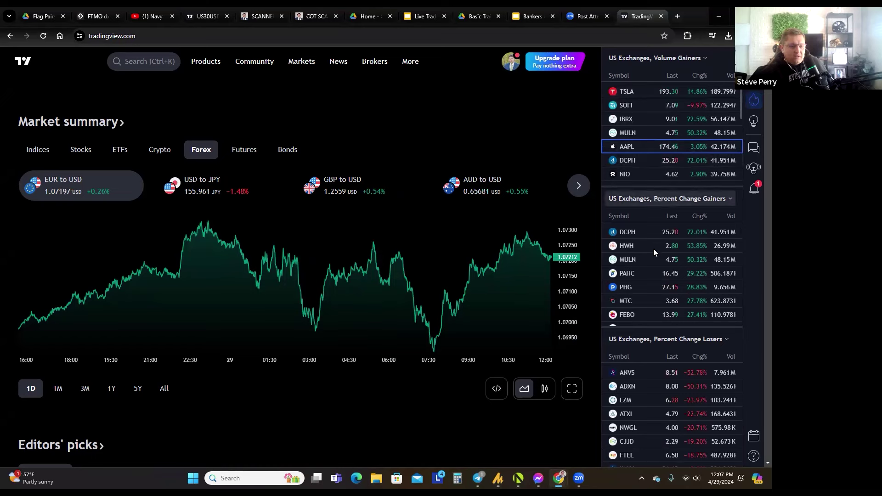
pyautogui.scroll(-4, 653, 259)
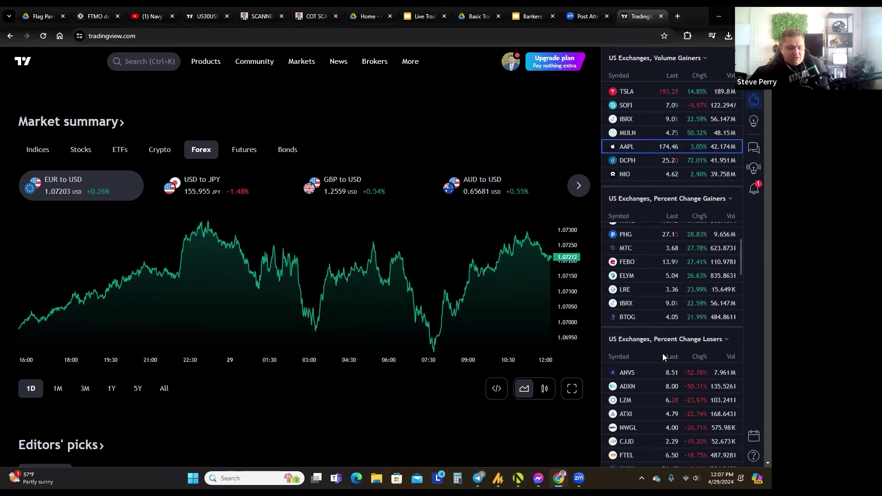
pyautogui.scroll(3, 685, 310)
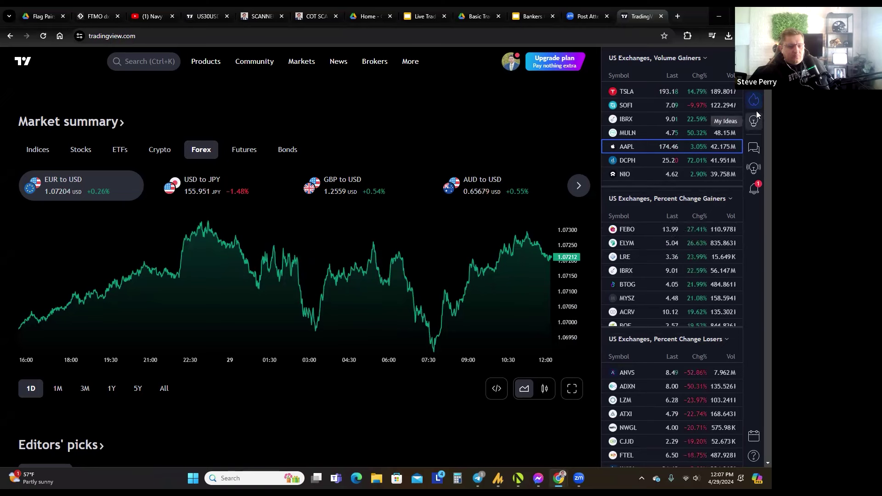
pyautogui.click(703, 60)
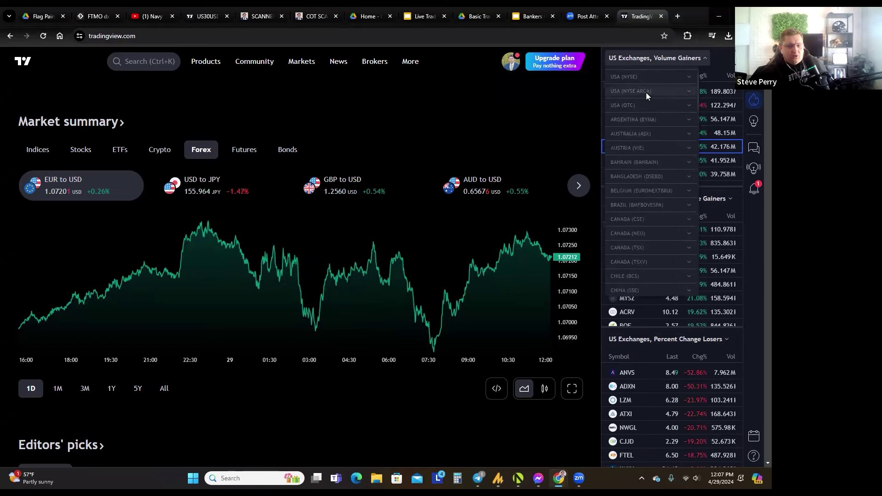
pyautogui.scroll(-2, 645, 155)
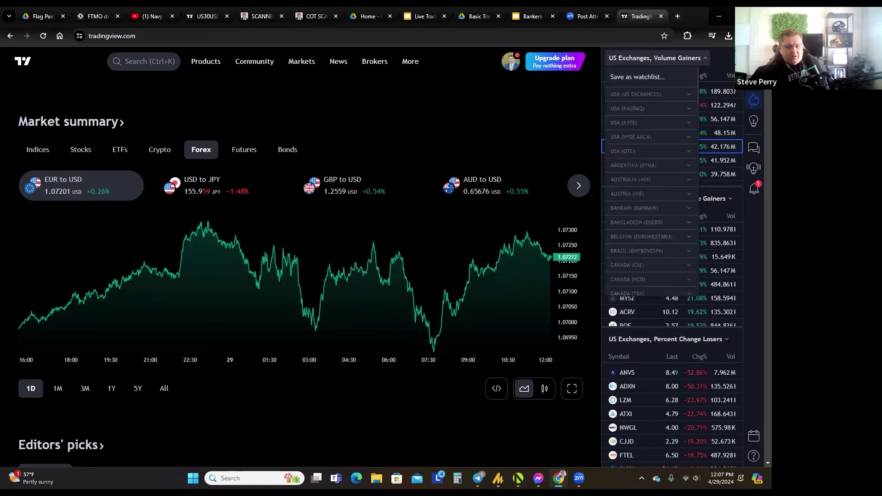
pyautogui.click(757, 150)
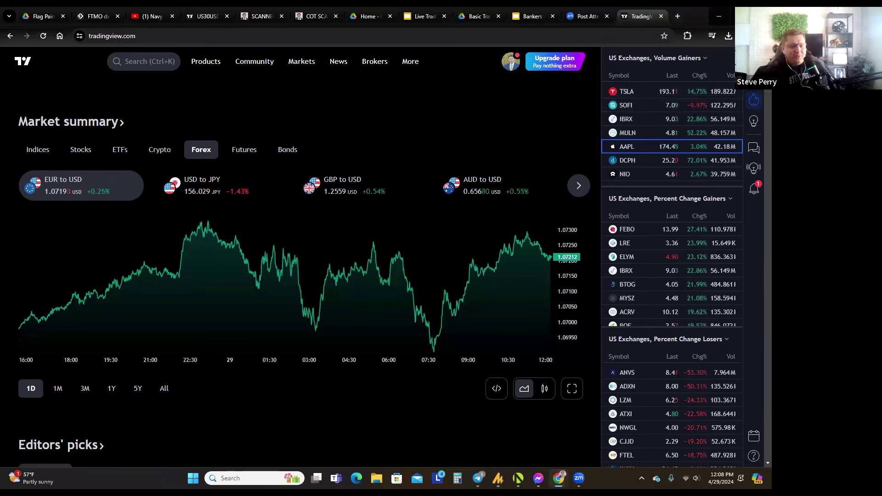
# Open the AUDCAD symbol page from the Forex watchlist and review its overview chart and performance periods
pyautogui.click(754, 75)
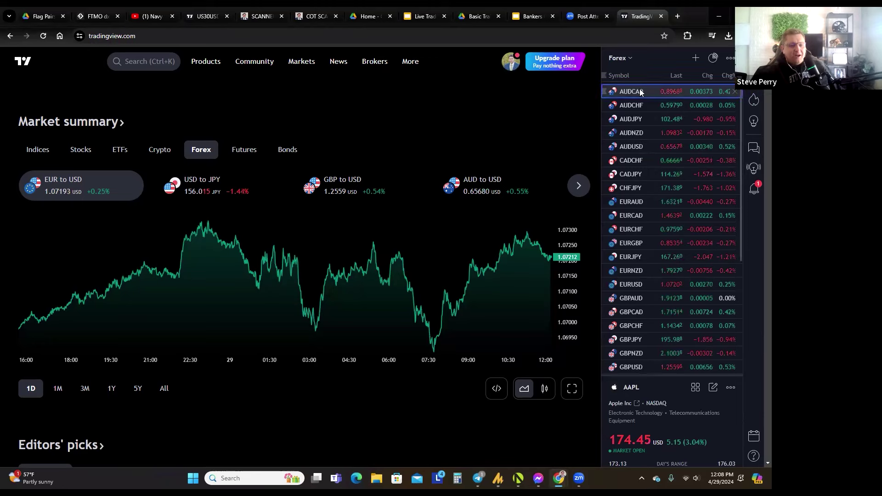
pyautogui.click(640, 90)
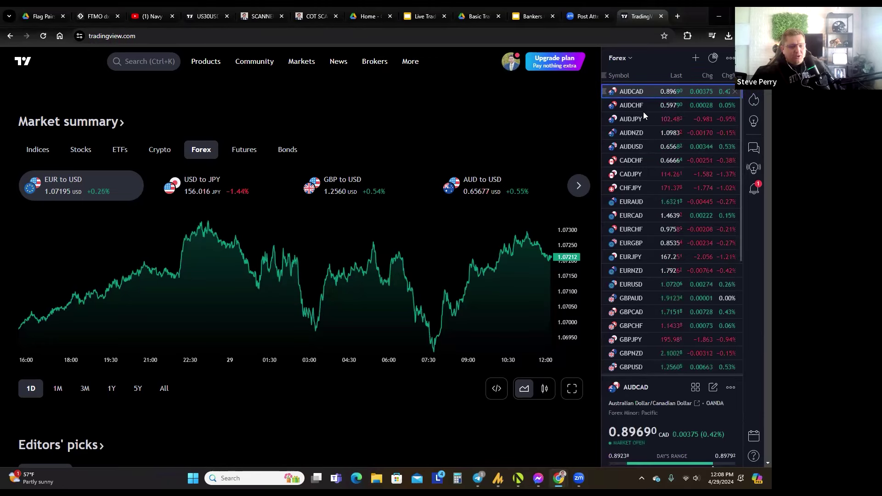
pyautogui.doubleClick(637, 94)
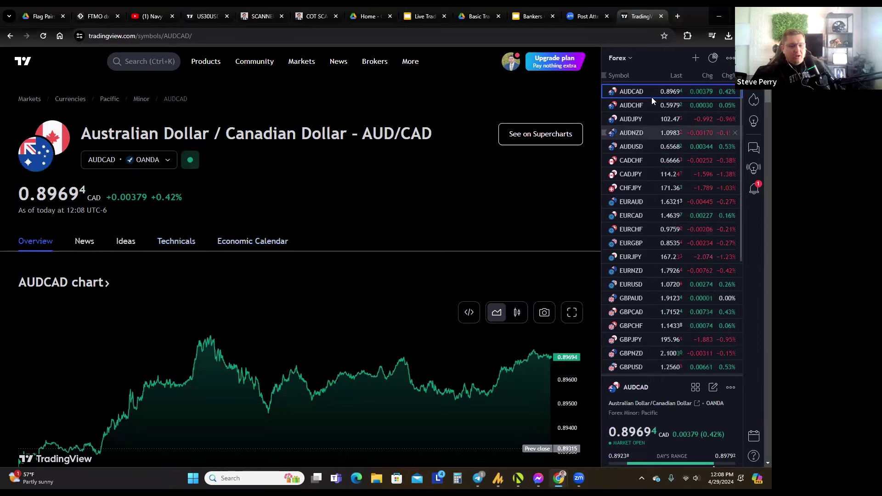
pyautogui.scroll(-3, 640, 143)
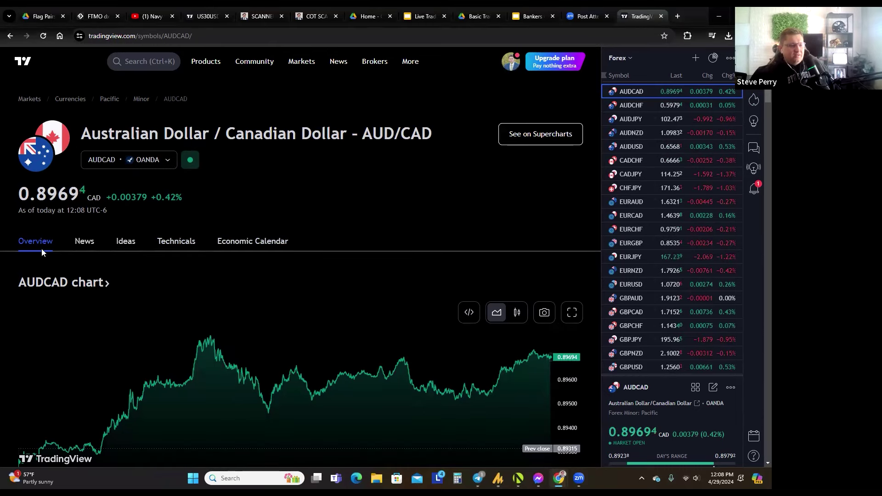
pyautogui.scroll(-2, 62, 250)
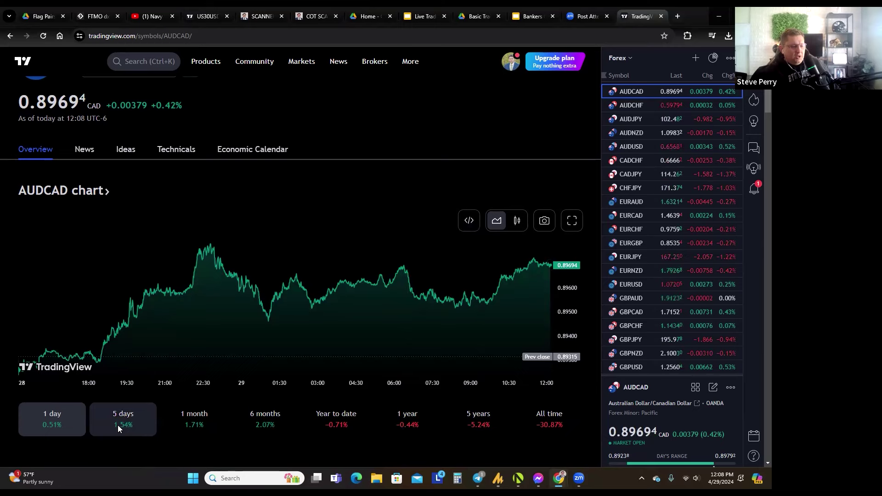
pyautogui.scroll(-1, 178, 299)
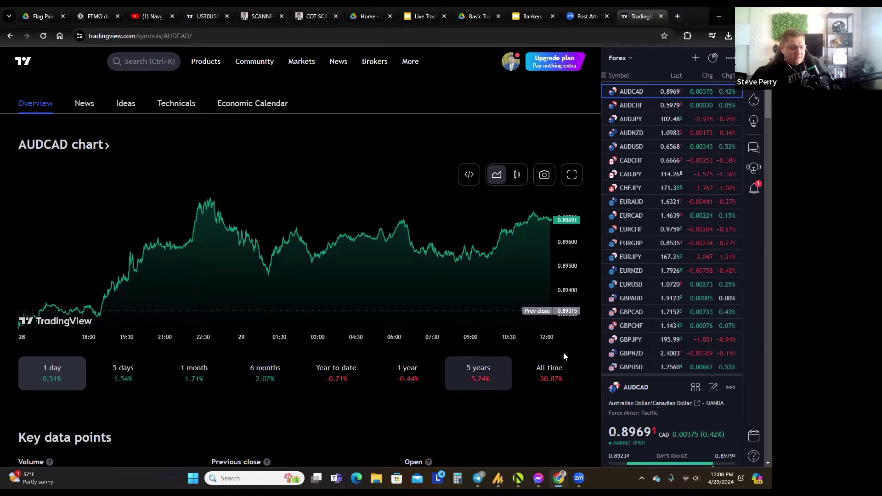
pyautogui.scroll(1, 98, 161)
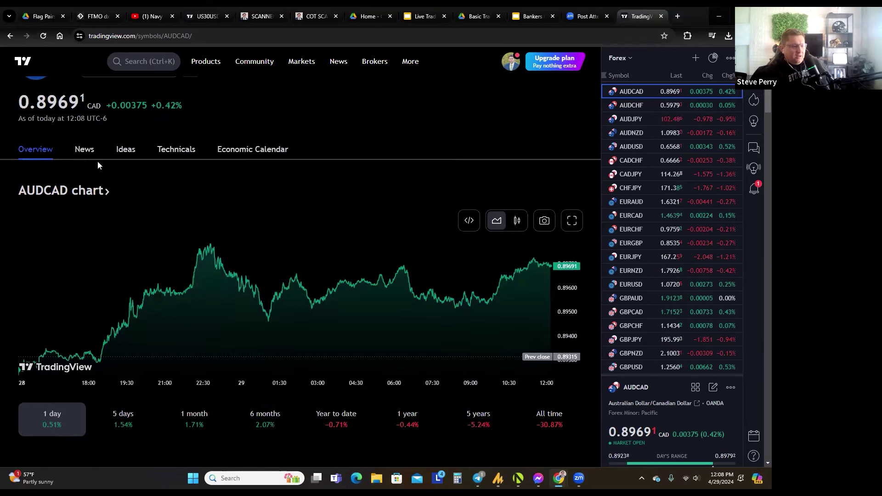
# Open the AUDCAD news and look through the headlines
pyautogui.click(88, 152)
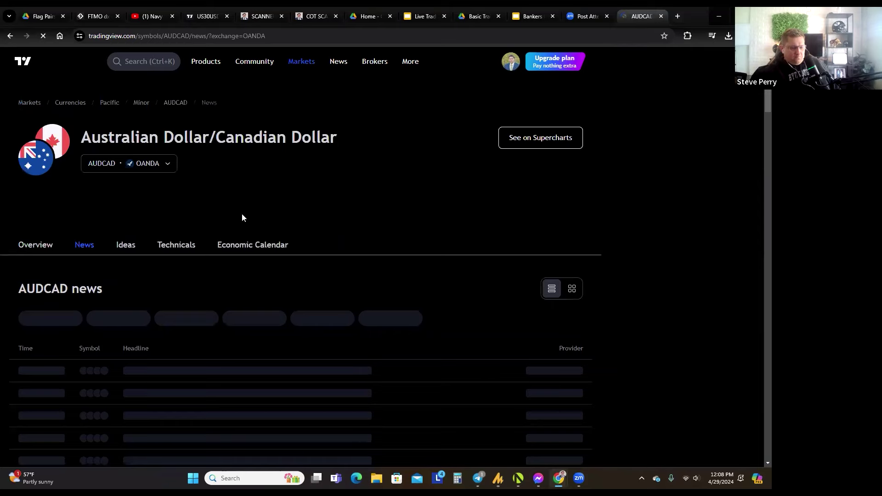
pyautogui.scroll(-1, 361, 241)
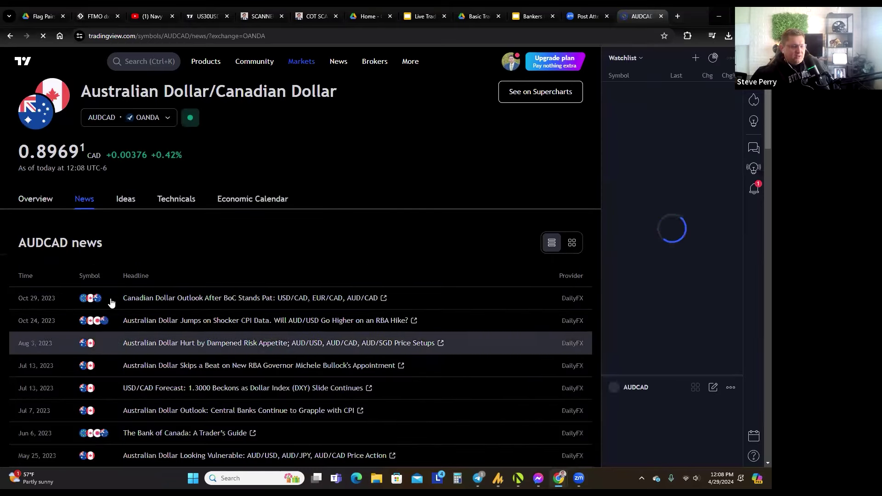
pyautogui.scroll(-1, 117, 285)
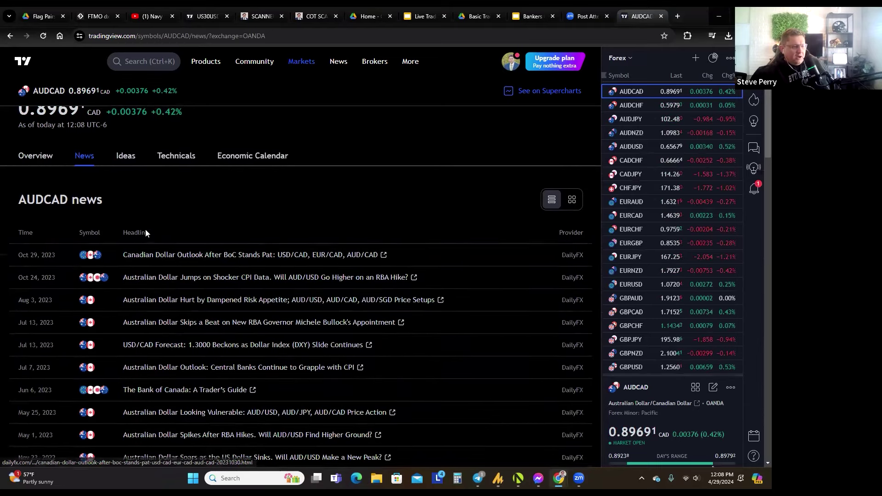
pyautogui.scroll(2, 140, 234)
# Open the AUDCAD trade ideas, look through the published analyses, and sort them by most recent
pyautogui.click(128, 245)
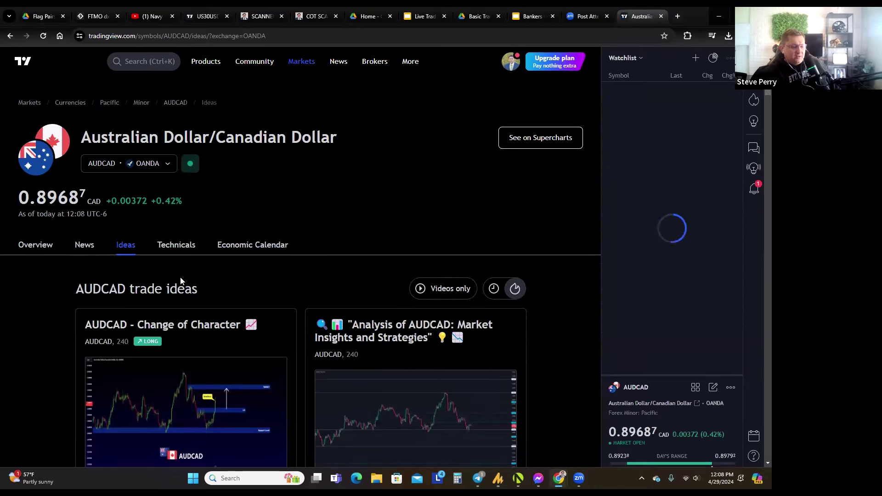
pyautogui.scroll(-3, 193, 283)
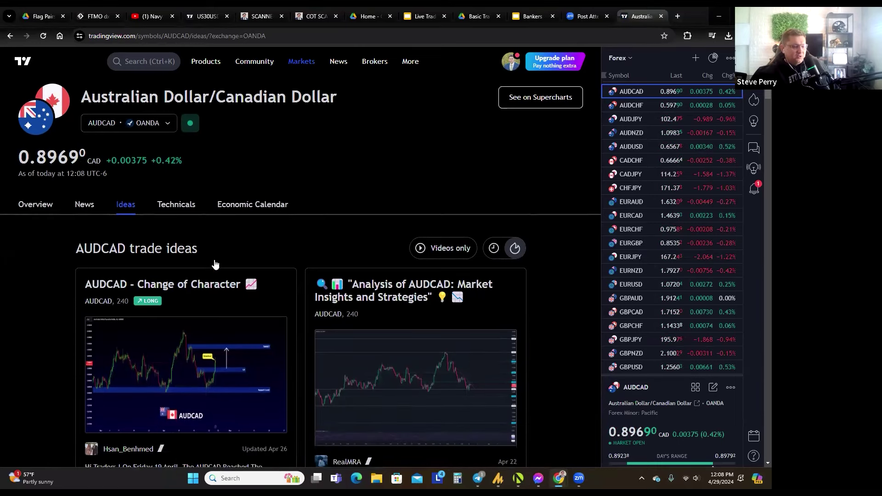
pyautogui.scroll(-2, 188, 256)
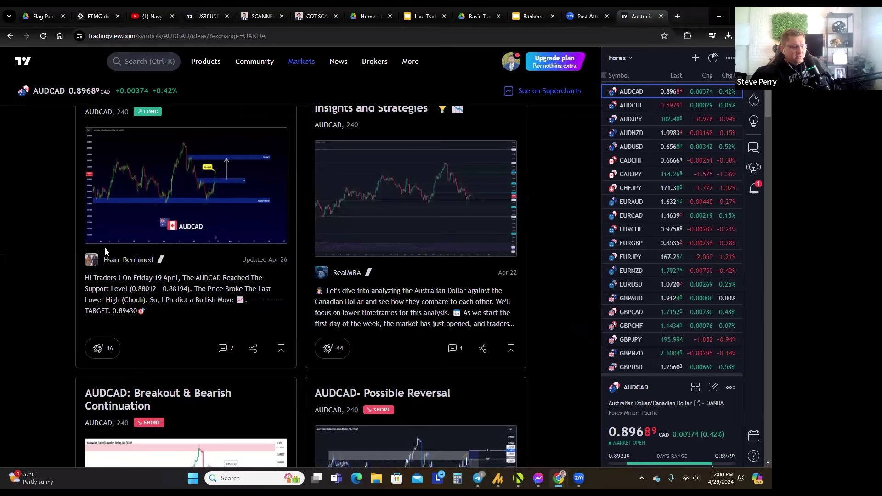
pyautogui.scroll(2, 179, 227)
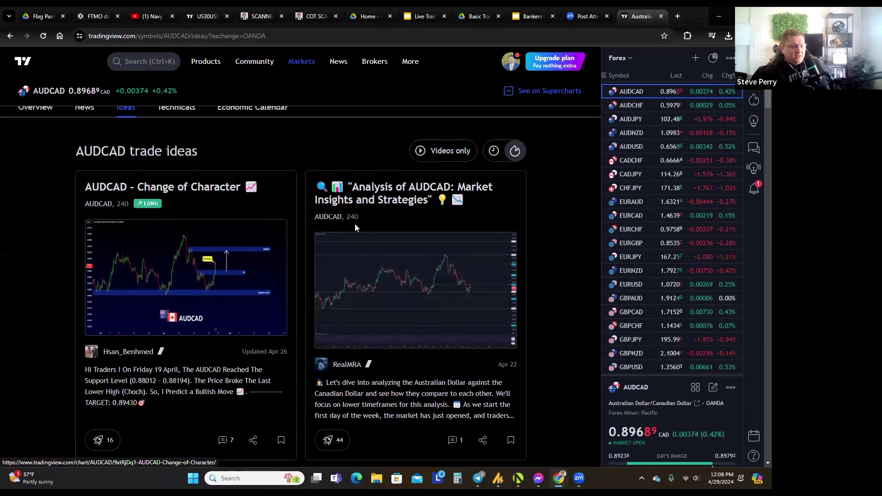
pyautogui.scroll(1, 355, 227)
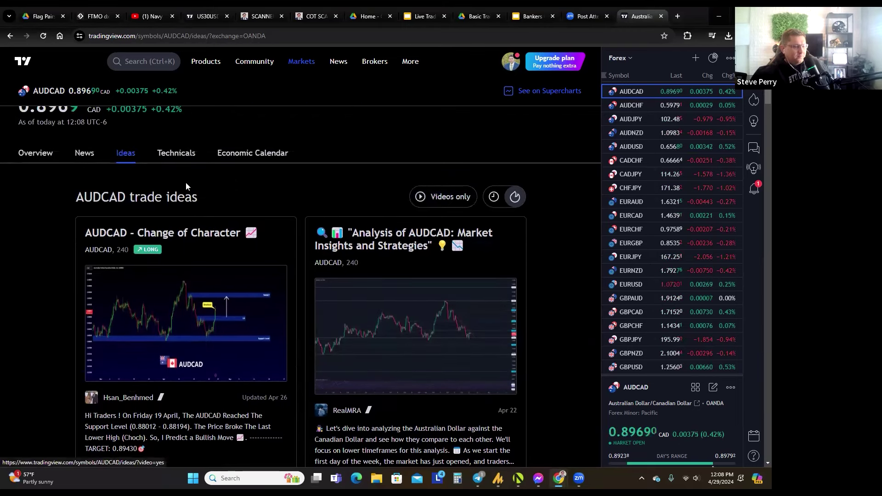
pyautogui.click(495, 198)
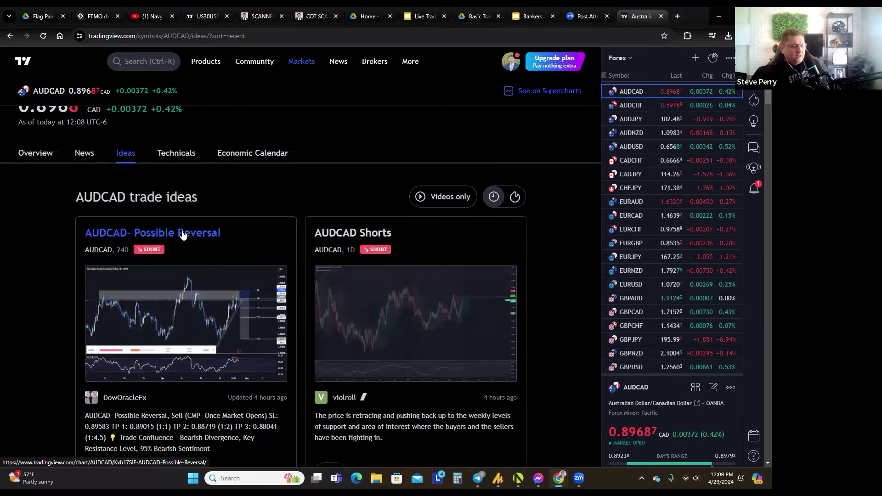
# Look through the most recent AUDCAD trade ideas, comparing the long and short calls down to the SELL AUDCAD idea
pyautogui.scroll(-1, 192, 233)
pyautogui.scroll(-2, 199, 247)
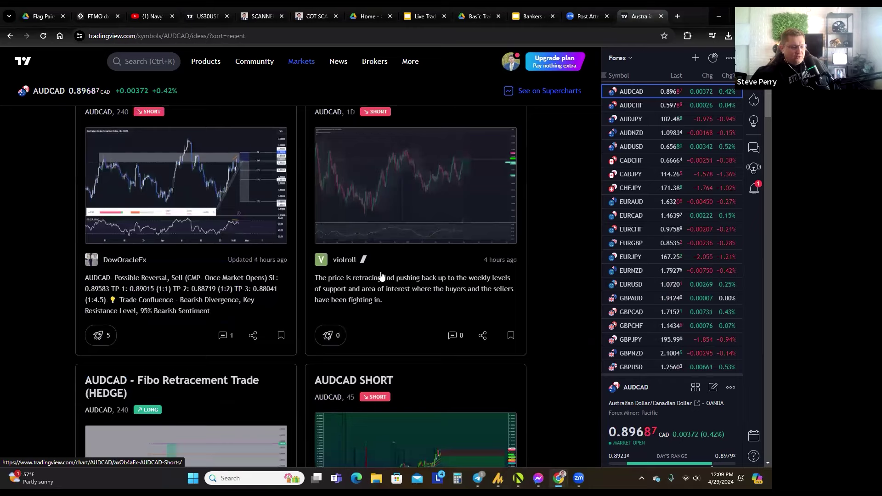
pyautogui.scroll(-6, 283, 279)
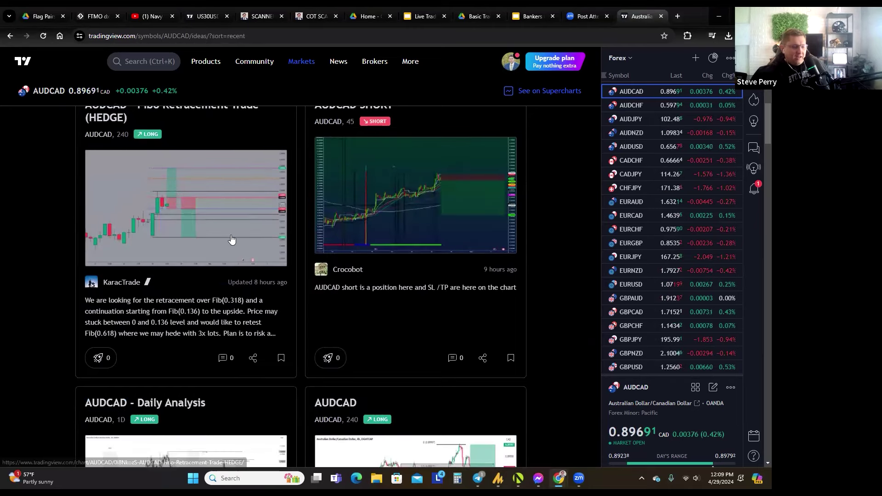
pyautogui.scroll(-8, 448, 212)
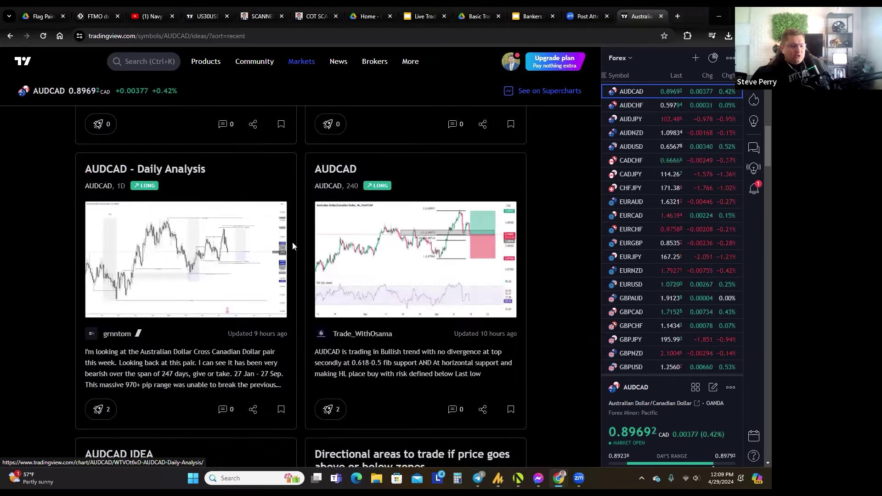
pyautogui.scroll(-9, 203, 267)
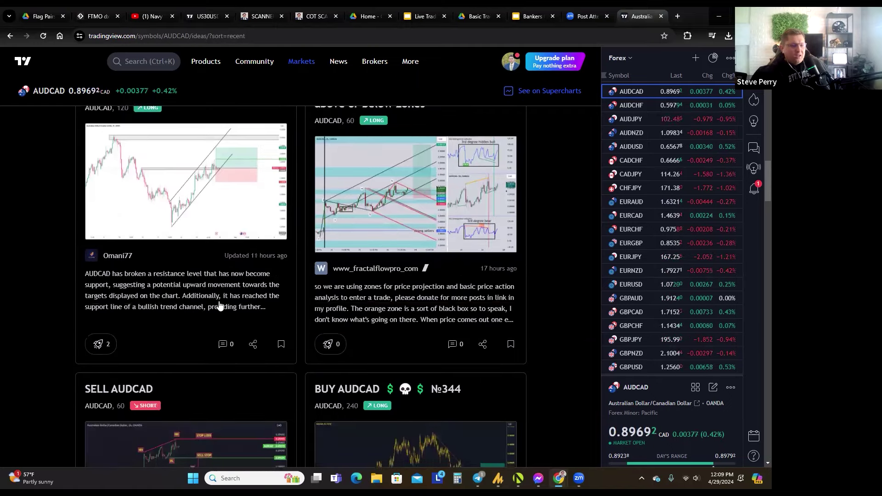
pyautogui.scroll(5, 223, 306)
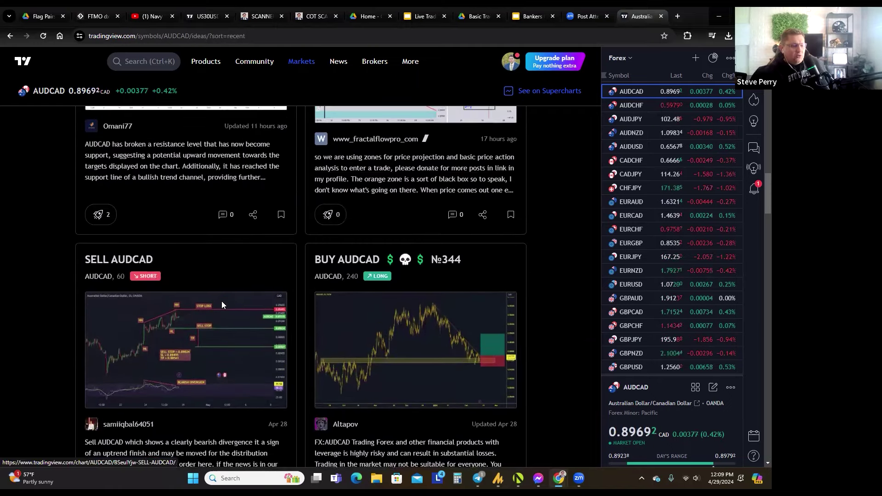
pyautogui.scroll(9, 222, 301)
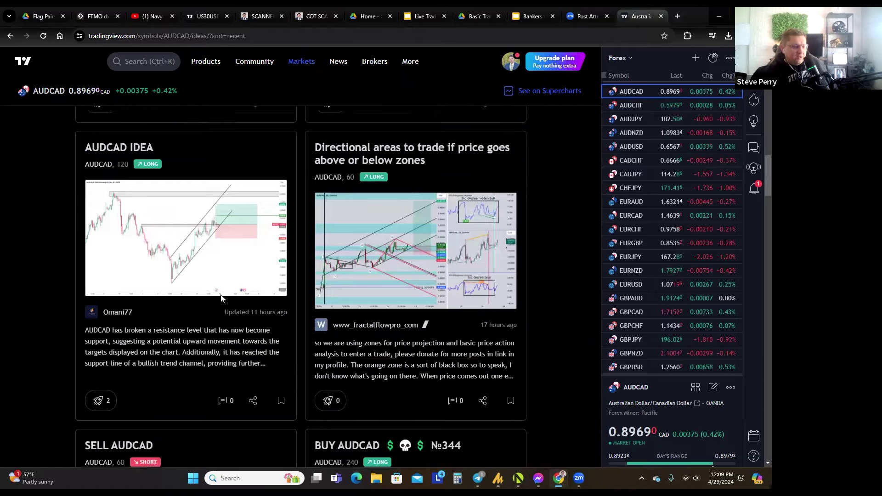
pyautogui.scroll(5, 219, 294)
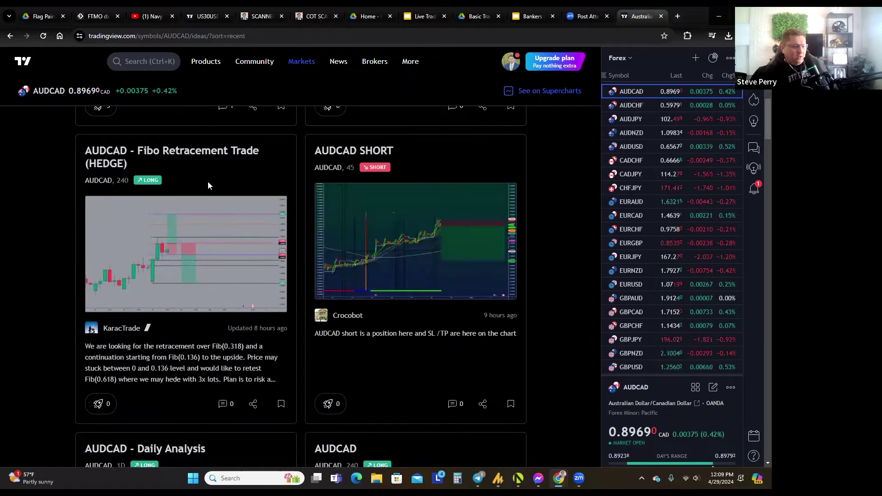
pyautogui.scroll(8, 255, 257)
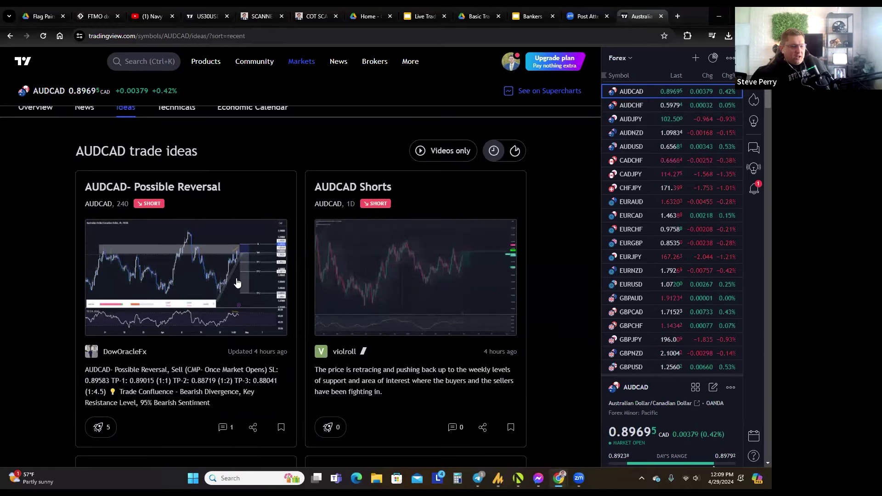
# Examine the AUDCAD trade ideas again, continuing to the older posts such as the 26th April 2024 buy limit idea
pyautogui.scroll(-8, 243, 295)
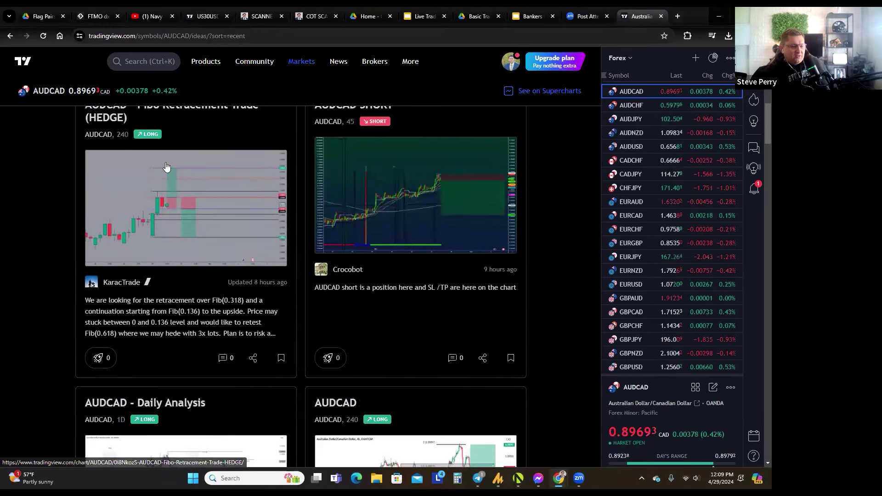
pyautogui.scroll(-5, 232, 308)
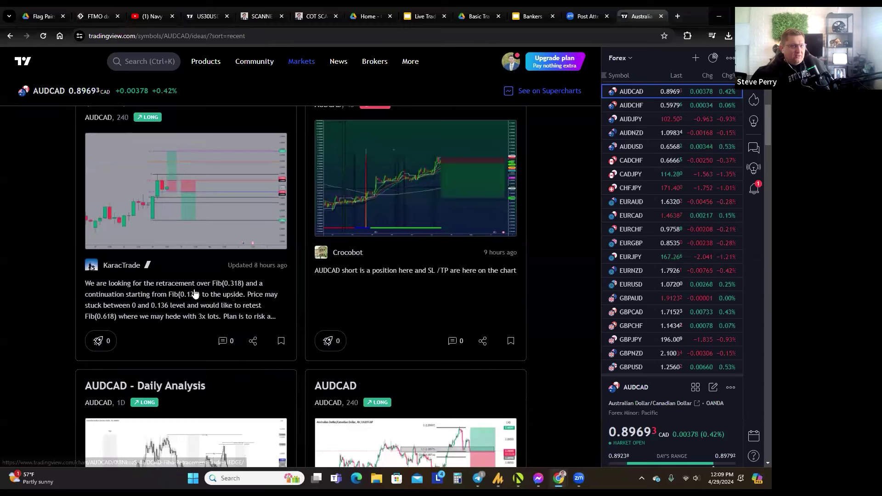
pyautogui.scroll(-6, 165, 239)
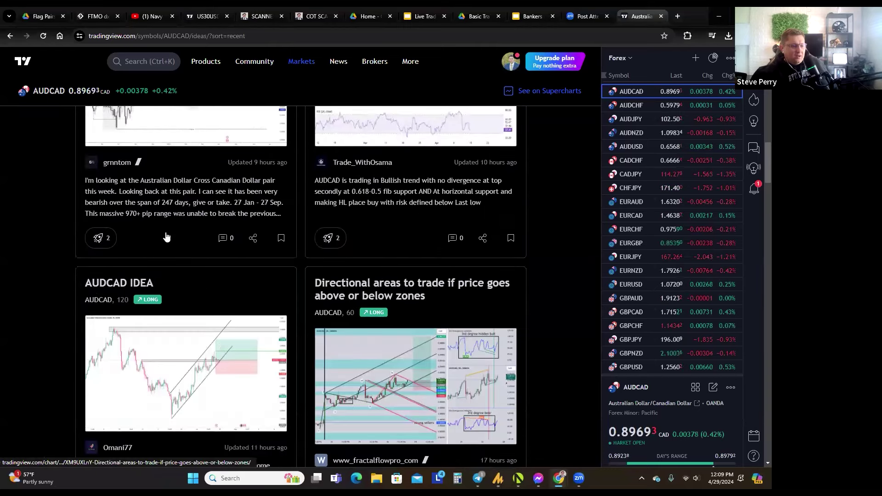
pyautogui.scroll(-12, 149, 260)
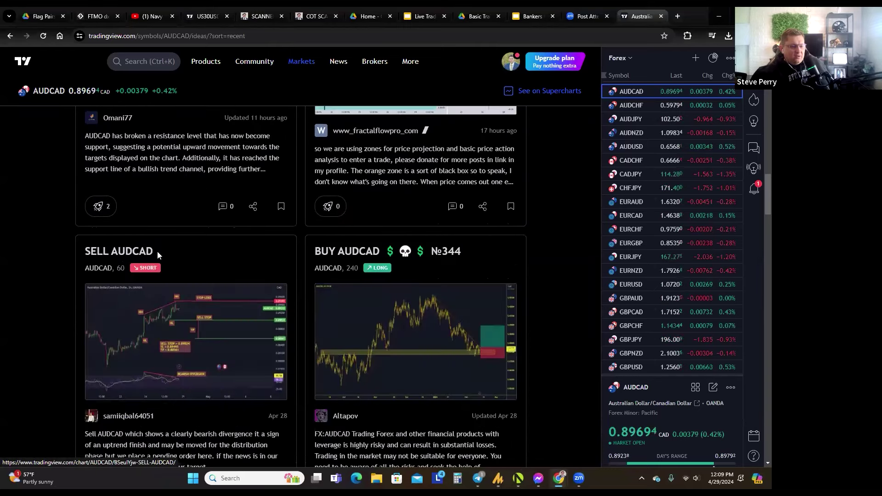
pyautogui.scroll(-5, 276, 265)
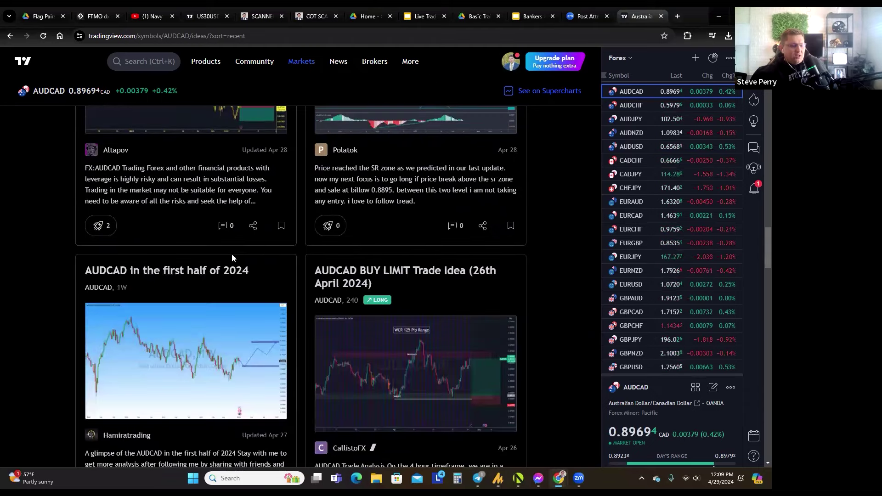
pyautogui.scroll(-4, 241, 298)
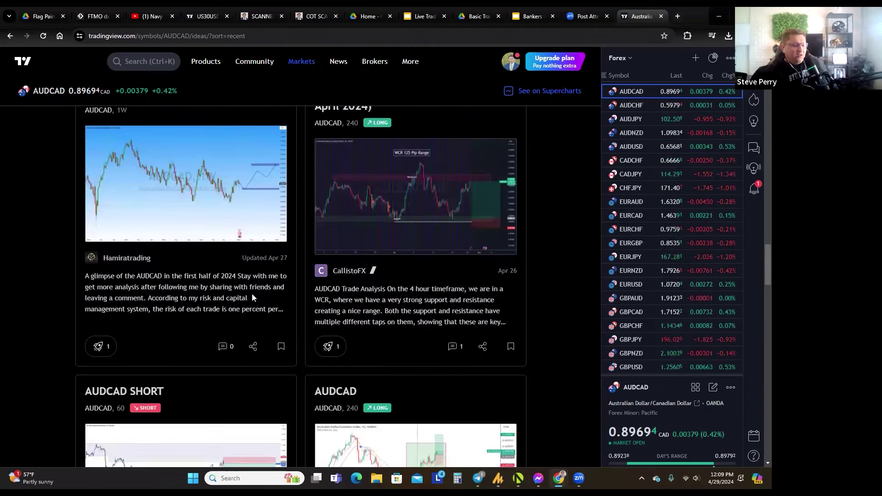
pyautogui.scroll(10, 252, 295)
pyautogui.scroll(-20, 253, 299)
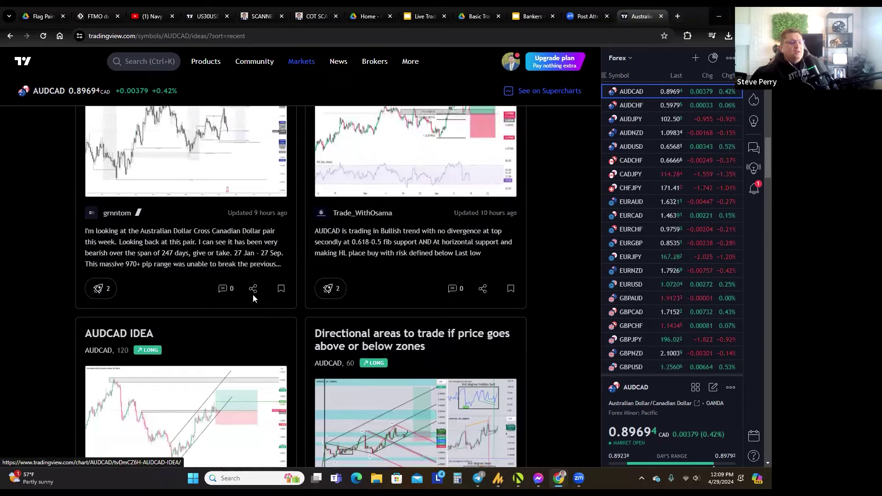
pyautogui.scroll(7, 253, 297)
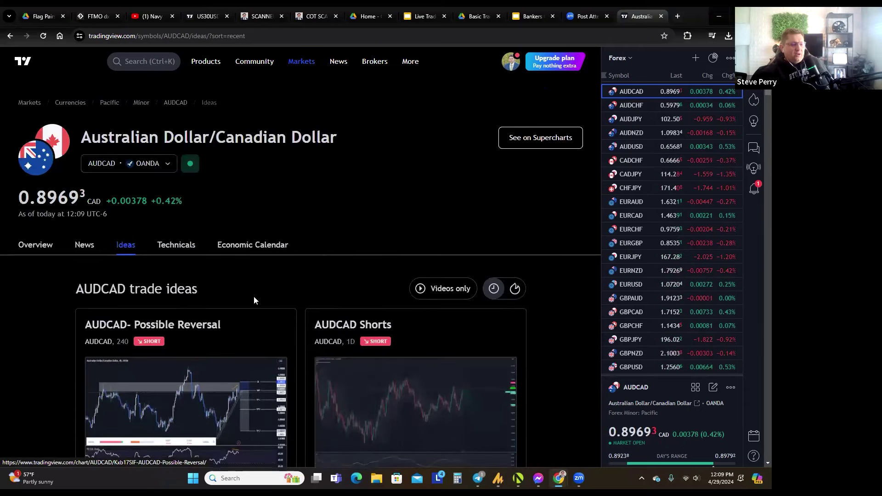
# Examine the charts and descriptions of the two newest ideas, AUDCAD- Possible Reversal and AUDCAD Shorts
pyautogui.scroll(-5, 223, 280)
pyautogui.scroll(2, 220, 279)
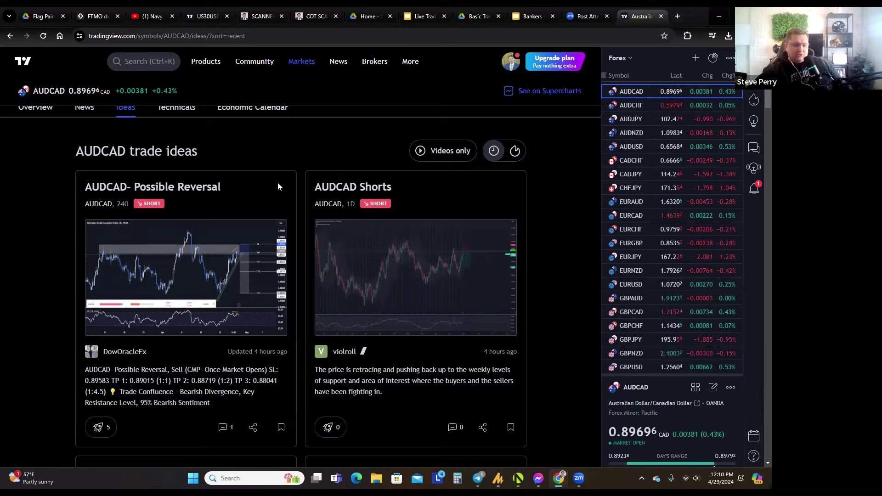
pyautogui.scroll(2, 277, 182)
pyautogui.scroll(-2, 378, 213)
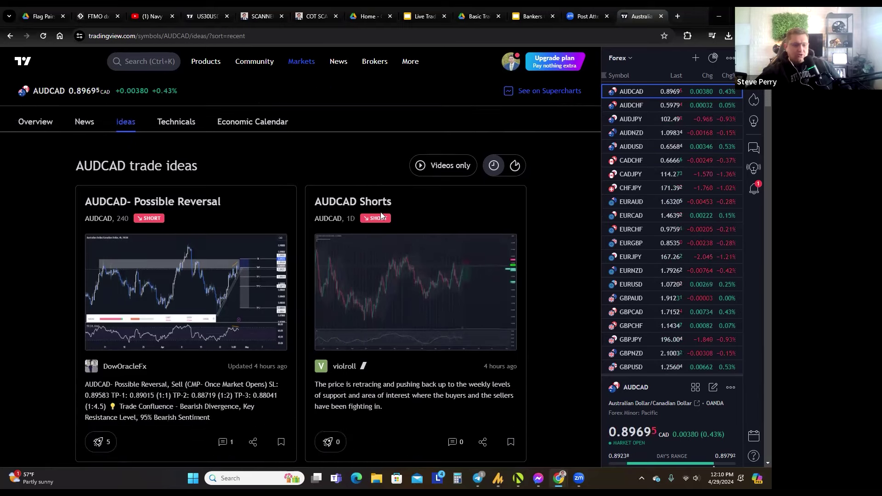
pyautogui.scroll(-6, 220, 282)
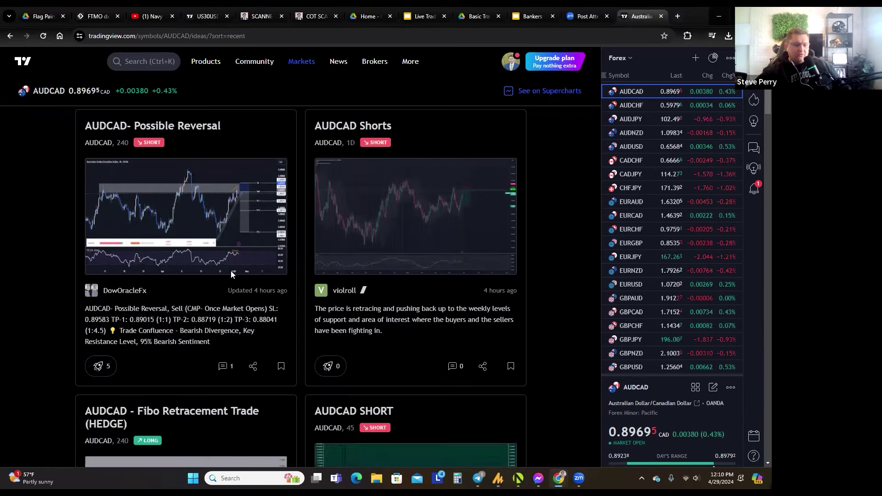
pyautogui.scroll(-3, 278, 237)
pyautogui.scroll(9, 131, 236)
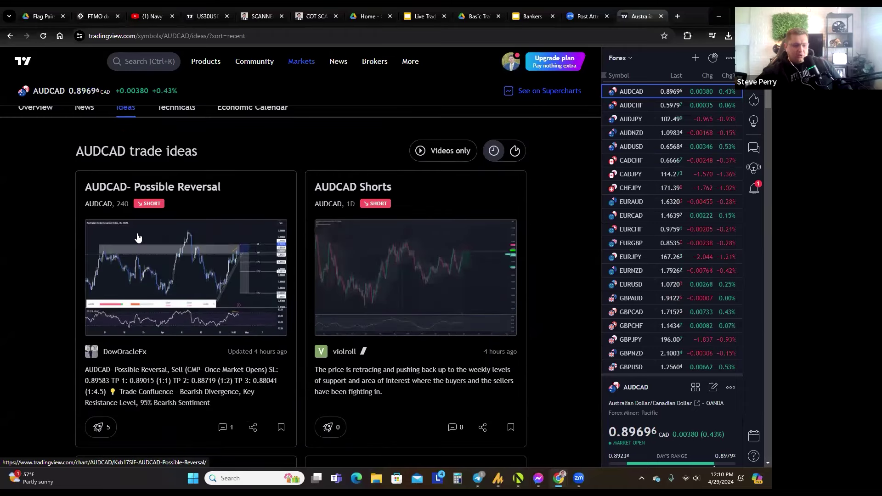
pyautogui.scroll(-1, 161, 232)
pyautogui.scroll(-10, 252, 226)
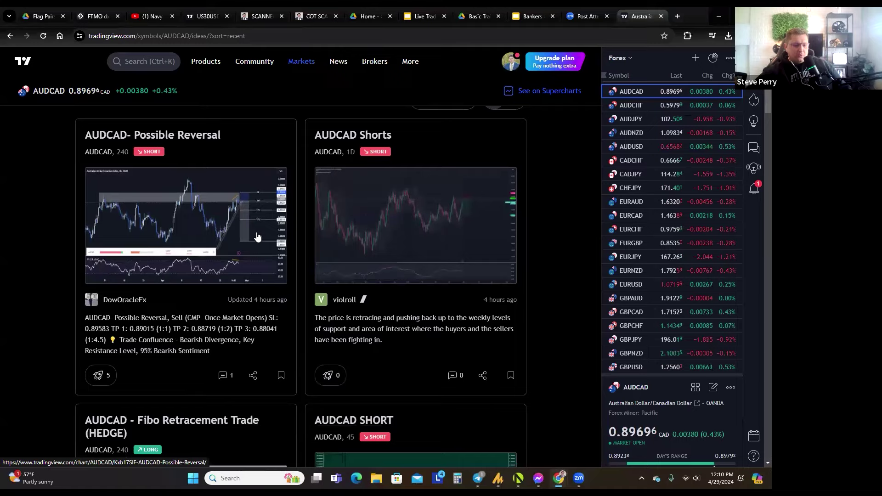
pyautogui.scroll(9, 252, 245)
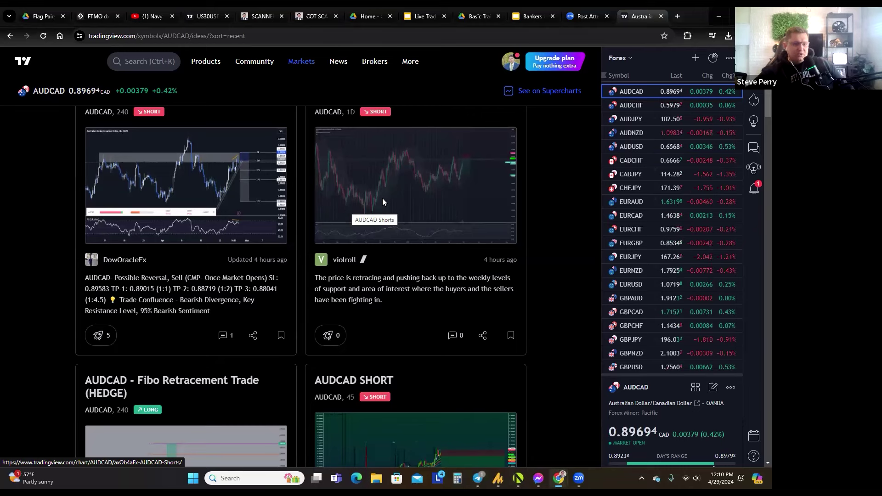
pyautogui.scroll(5, 382, 202)
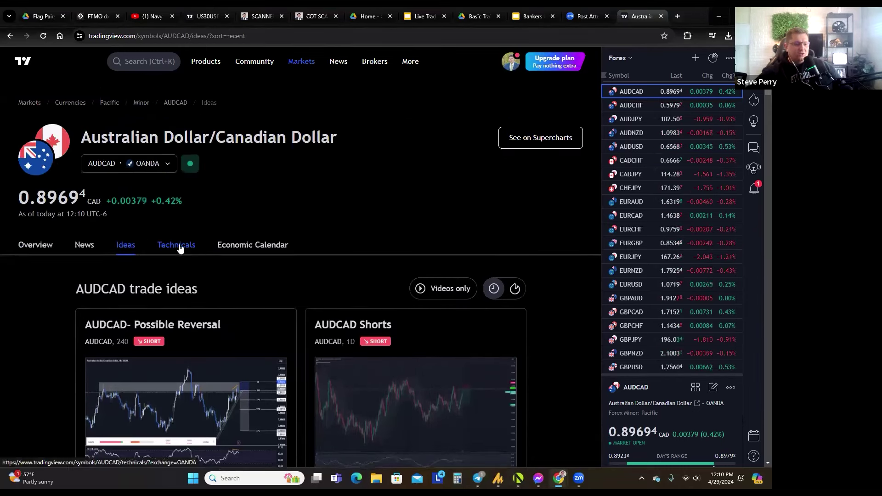
# Open the AUDCAD technical analysis and examine the 1 day summary, oscillator and moving average gauges
pyautogui.click(175, 250)
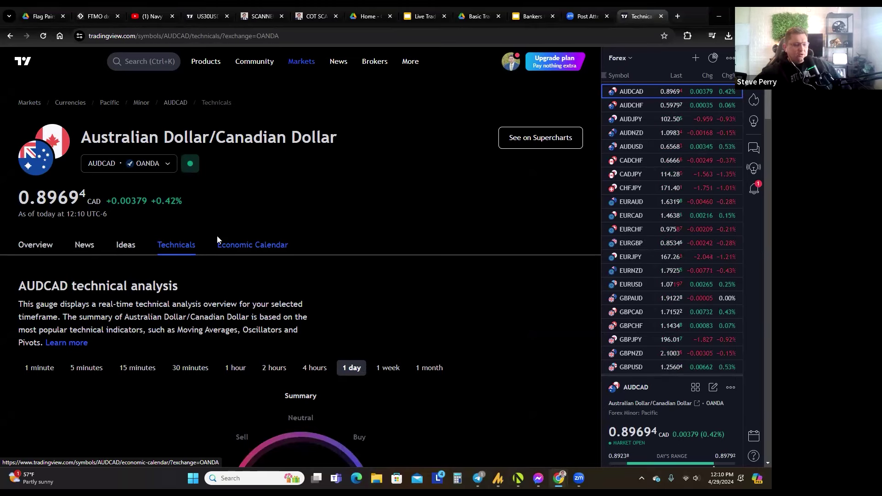
pyautogui.scroll(-5, 207, 243)
pyautogui.scroll(-2, 92, 246)
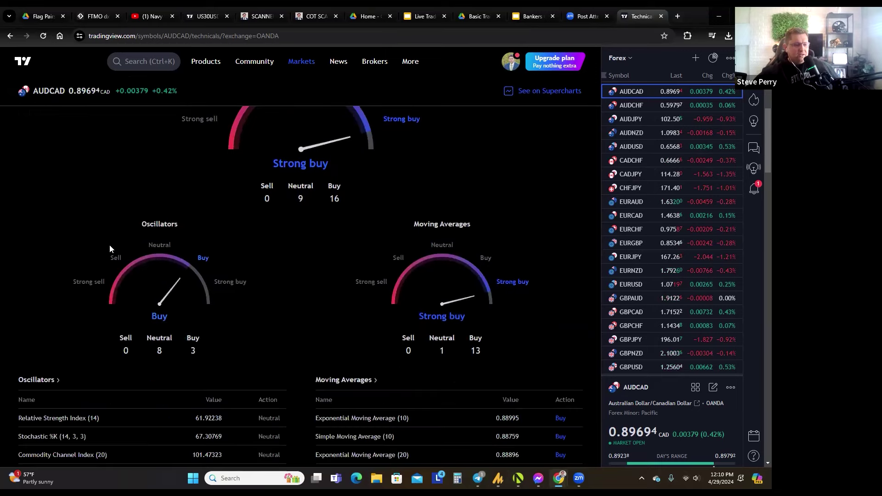
pyautogui.scroll(4, 216, 244)
pyautogui.scroll(-3, 217, 251)
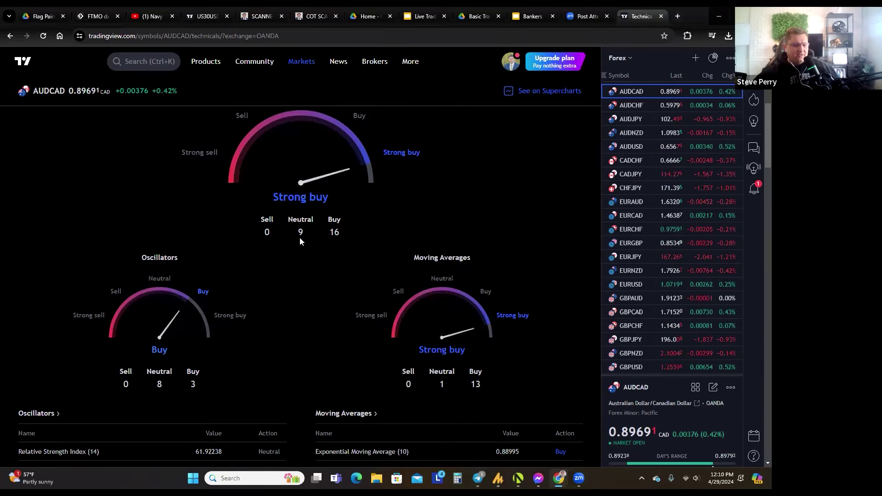
pyautogui.scroll(2, 304, 249)
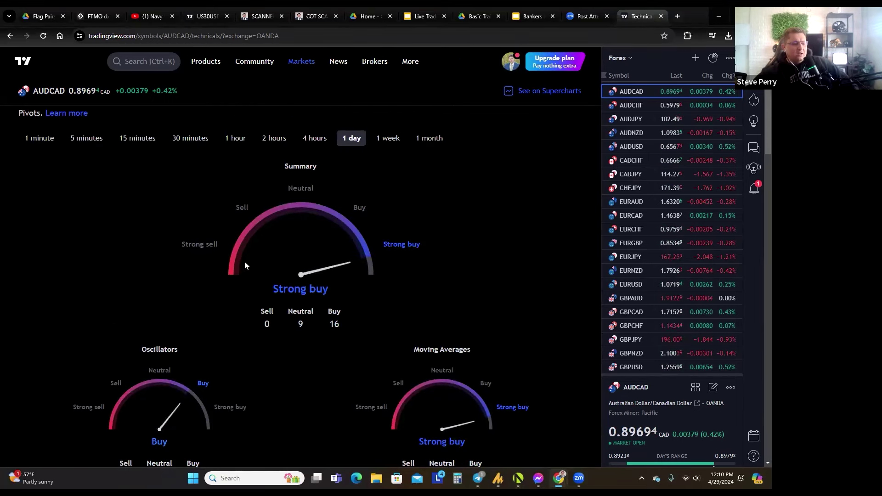
pyautogui.scroll(-5, 318, 302)
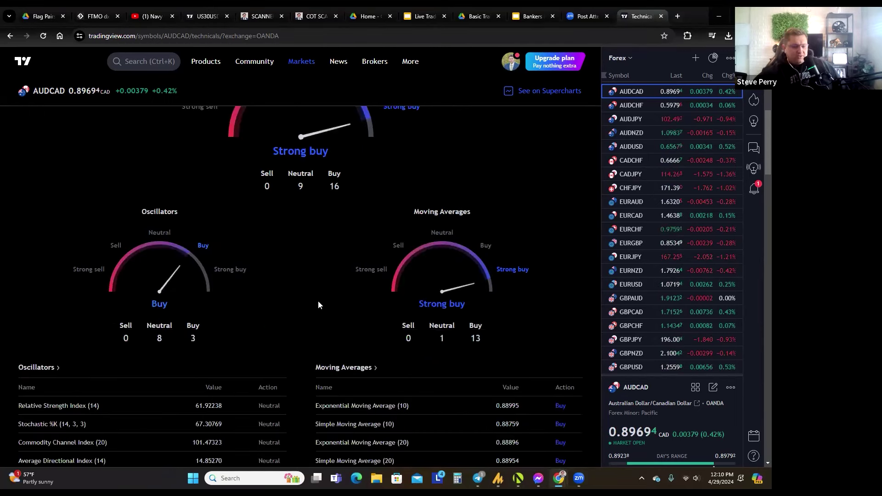
pyautogui.scroll(-3, 404, 223)
pyautogui.scroll(7, 221, 234)
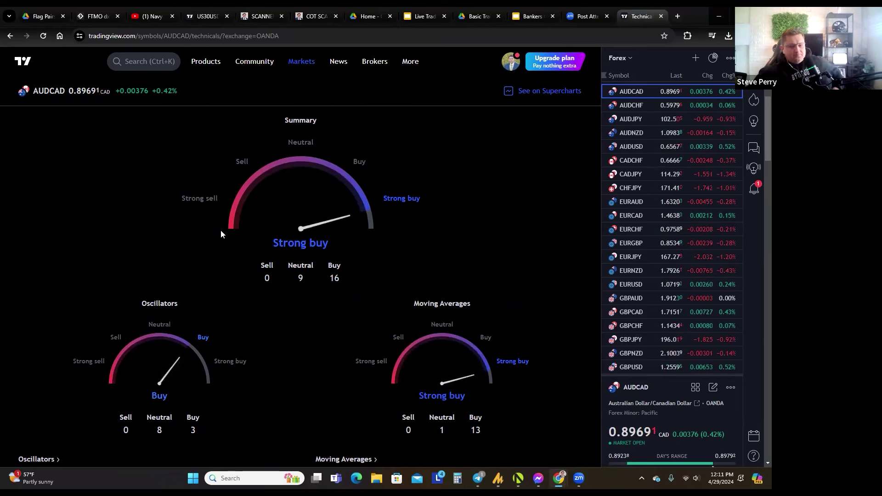
pyautogui.scroll(4, 313, 273)
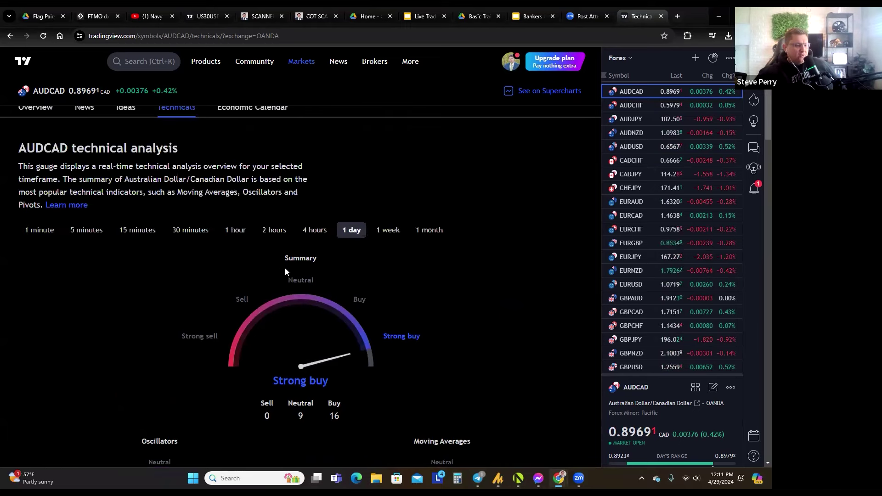
# View the AUDCAD technical gauges for the 2 hours and 1 hour timeframes
pyautogui.click(276, 276)
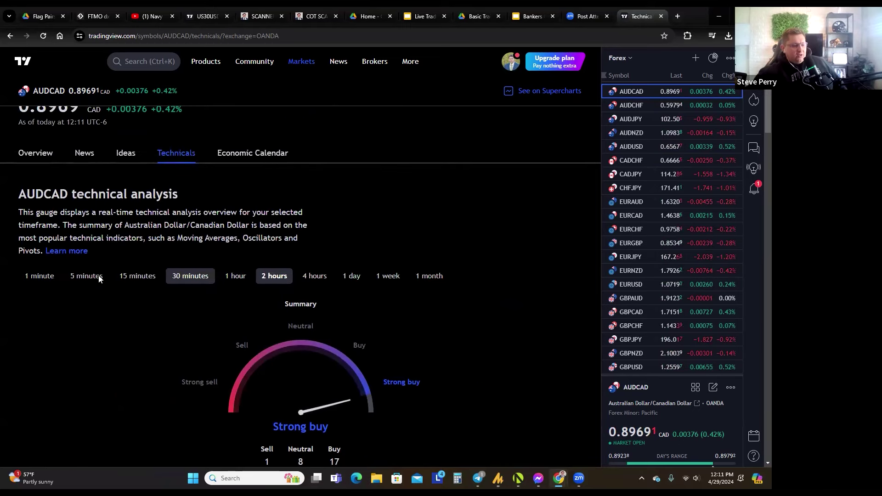
pyautogui.click(229, 281)
pyautogui.scroll(-3, 196, 244)
pyautogui.scroll(2, 140, 225)
# Switch the AUDCAD technical analysis to the 15 minutes timeframe and review its gauges
pyautogui.click(137, 233)
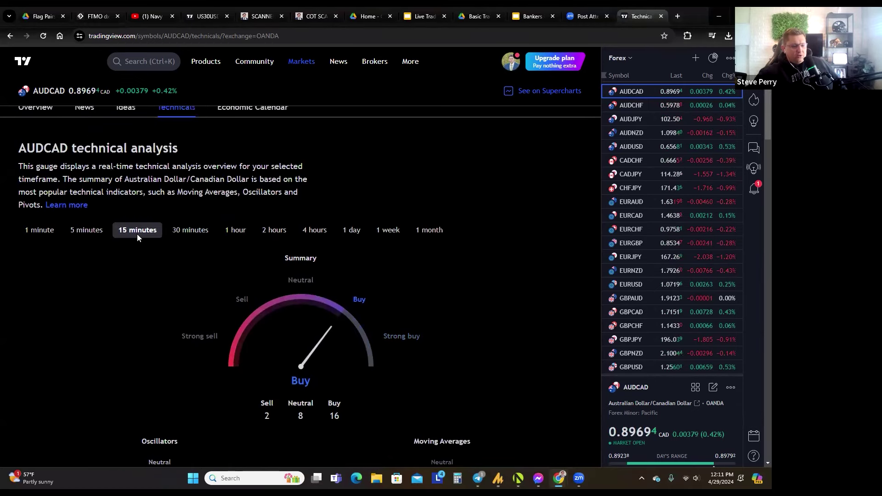
pyautogui.scroll(-4, 141, 238)
pyautogui.scroll(3, 124, 219)
# Switch the AUDCAD technical analysis to the 5 minutes timeframe and examine its summary, oscillator and moving average gauges
pyautogui.click(86, 229)
pyautogui.scroll(-4, 181, 285)
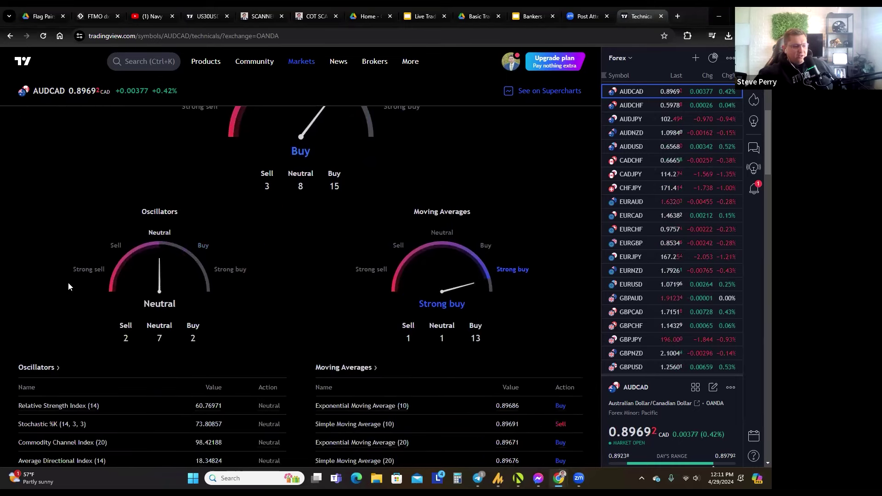
pyautogui.scroll(4, 263, 302)
pyautogui.scroll(-3, 303, 308)
pyautogui.scroll(4, 252, 253)
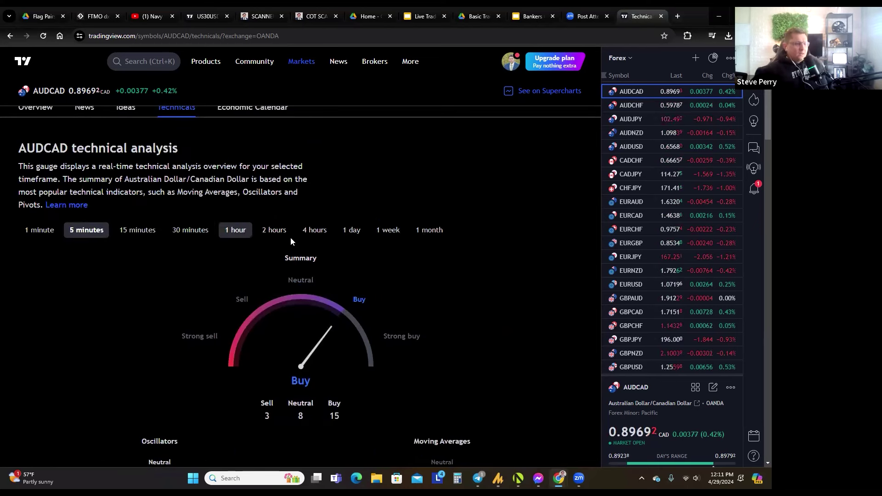
pyautogui.scroll(3, 243, 256)
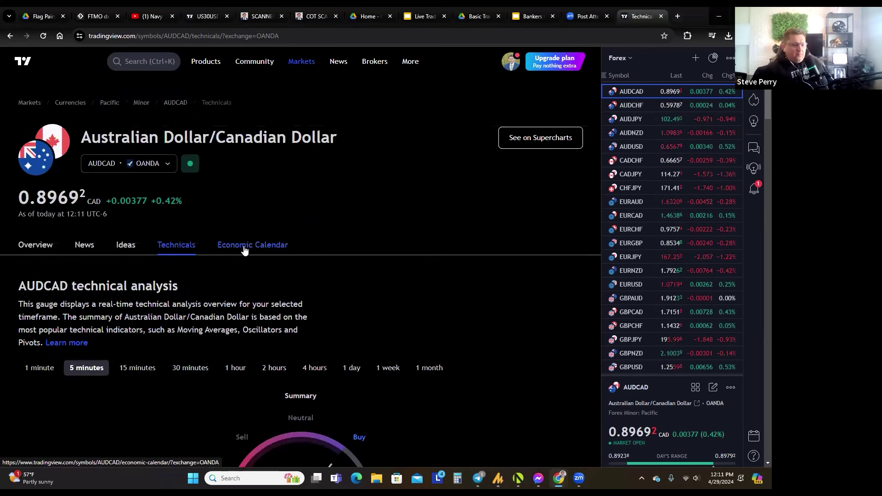
# Open the AUDCAD economic calendar and review the upcoming Australian and Canadian events
pyautogui.click(364, 247)
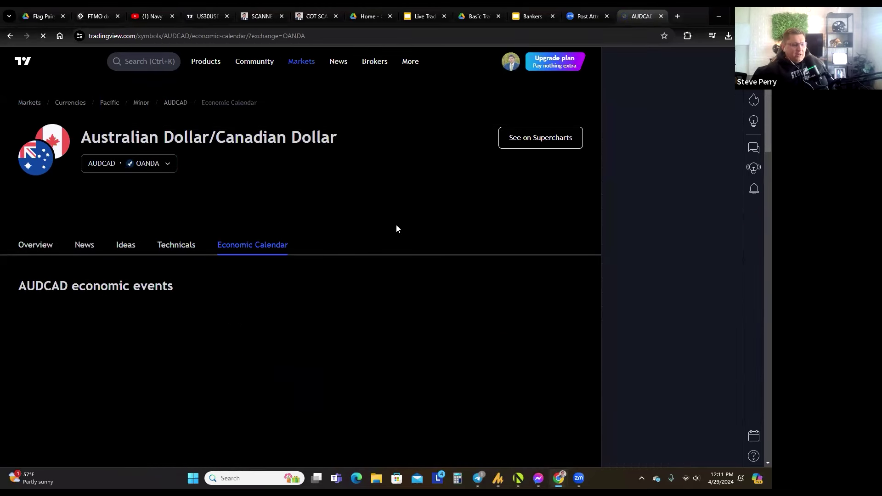
pyautogui.scroll(-1, 111, 280)
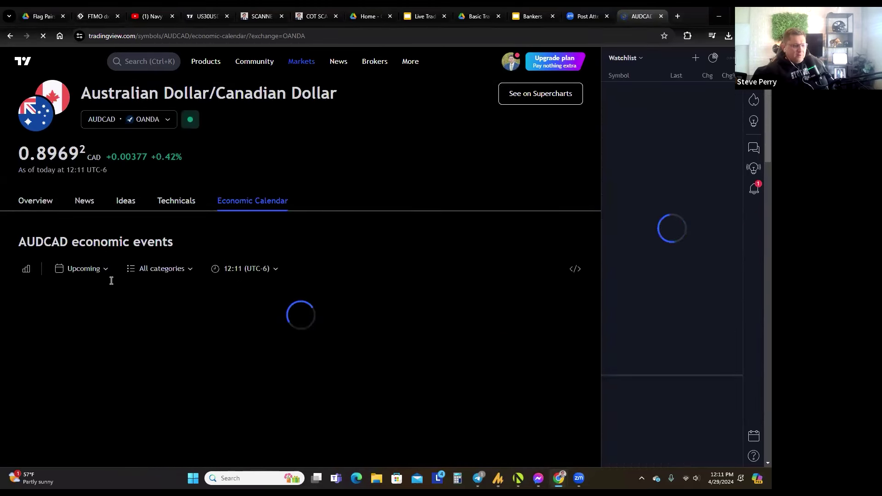
pyautogui.scroll(-1, 111, 280)
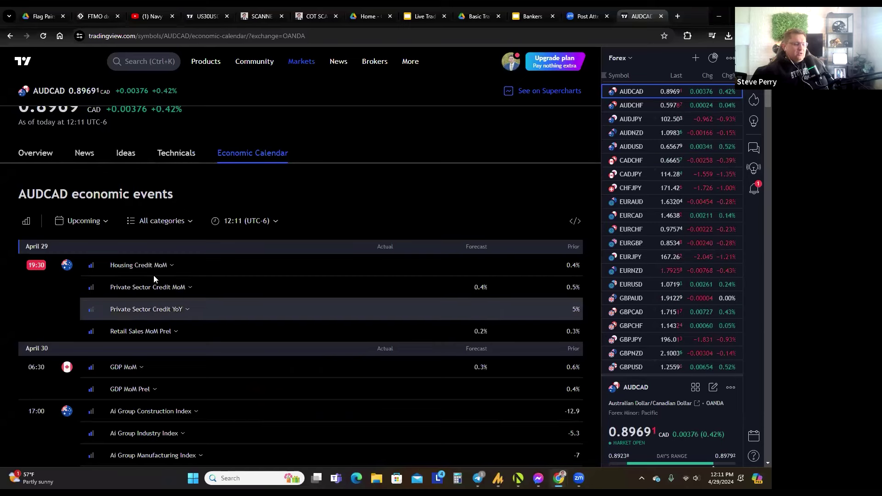
# Open the AUDCAD news list and look over its headlines
pyautogui.click(101, 162)
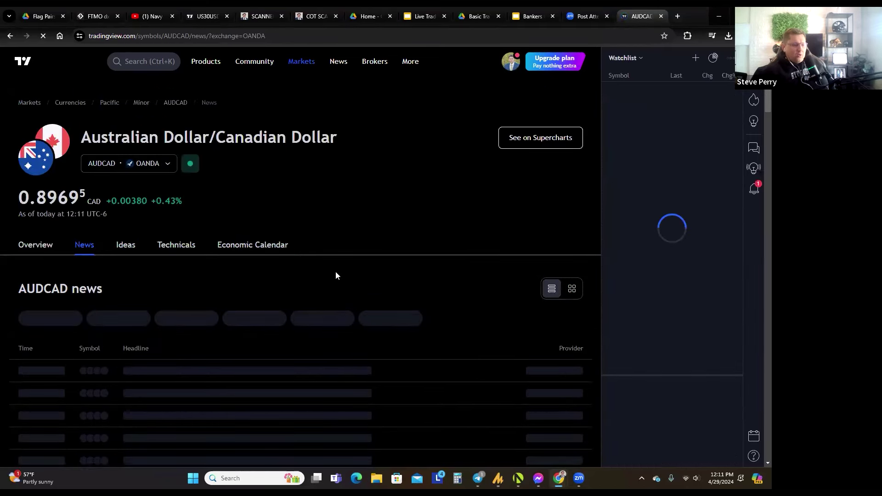
pyautogui.scroll(-1, 333, 273)
pyautogui.scroll(1, 364, 227)
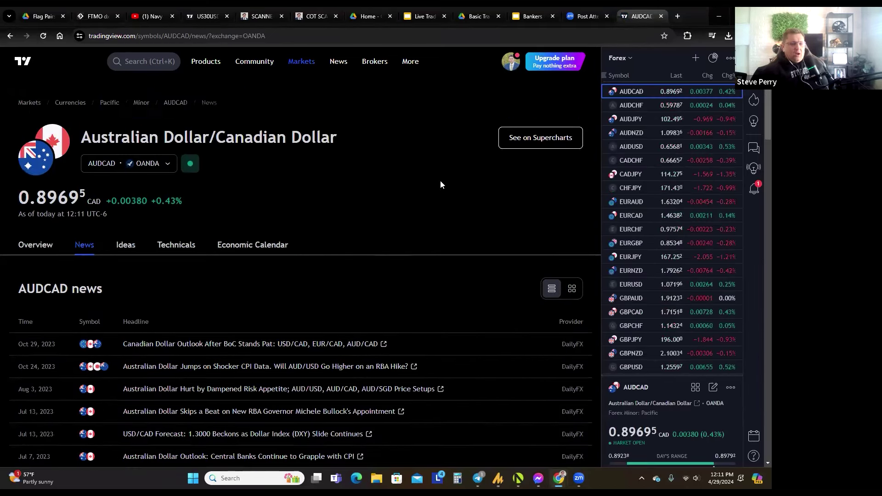
# Open AUDCAD in Supercharts and bring the most recent weeks of 1-hour price action into focus
pyautogui.click(547, 142)
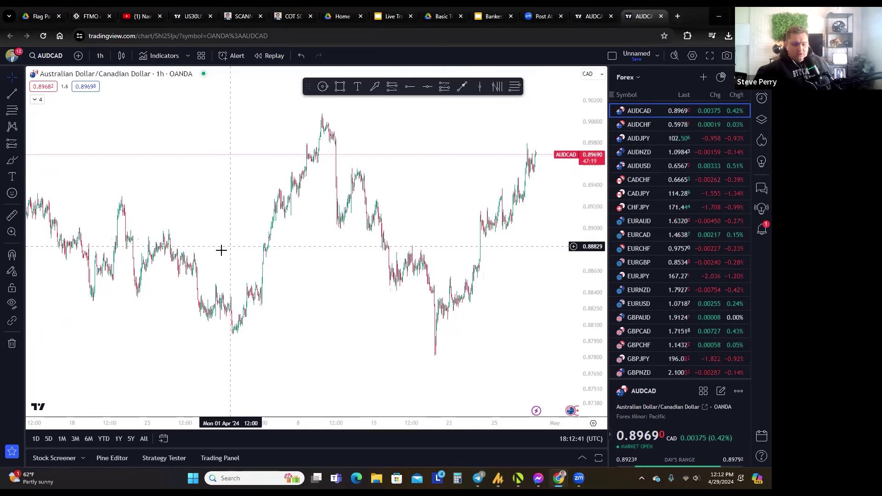
pyautogui.scroll(5, 169, 395)
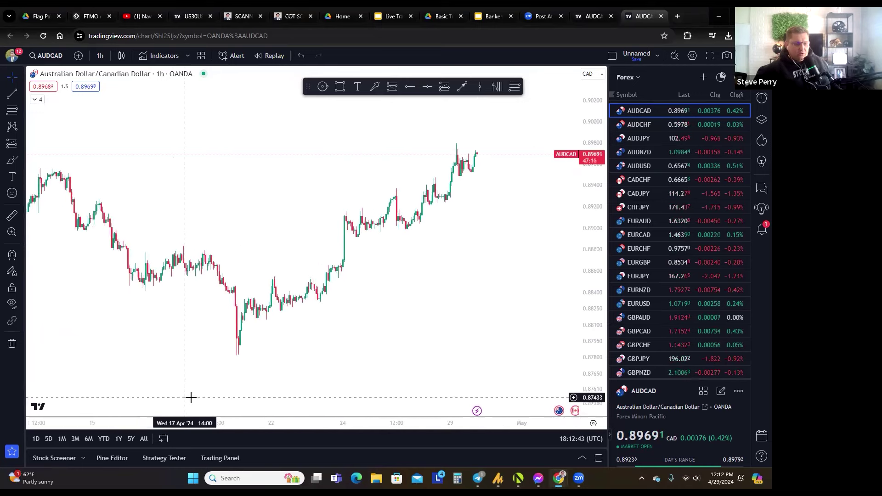
pyautogui.moveTo(365, 322); pyautogui.dragTo(344, 320)
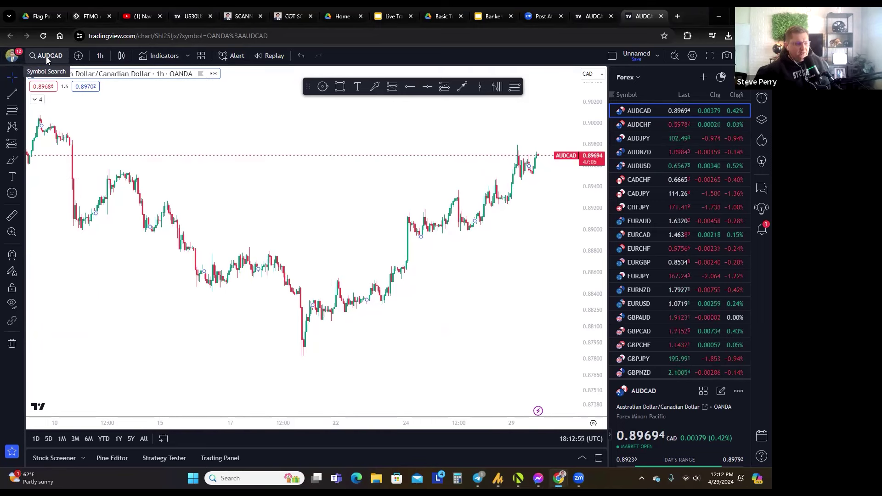
# Overlay the S&P 500 index (SPX) on the AUDCAD chart for comparison, and remove the overlay again
pyautogui.click(79, 57)
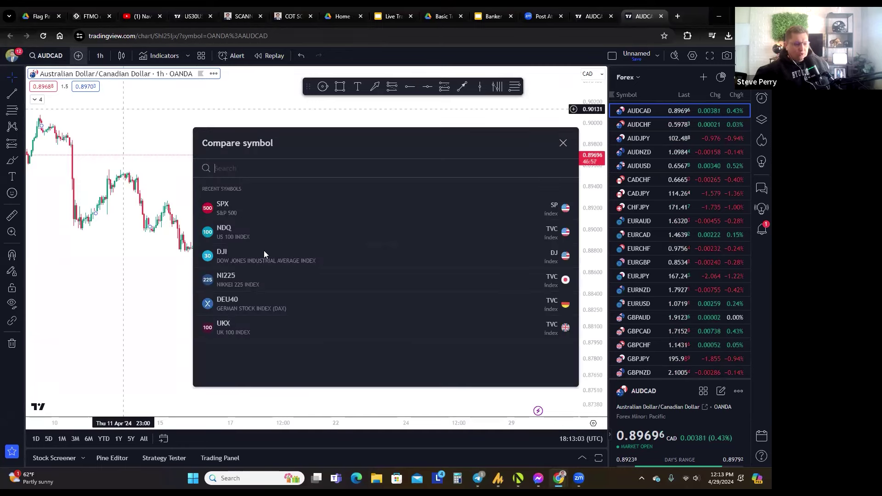
pyautogui.click(233, 206)
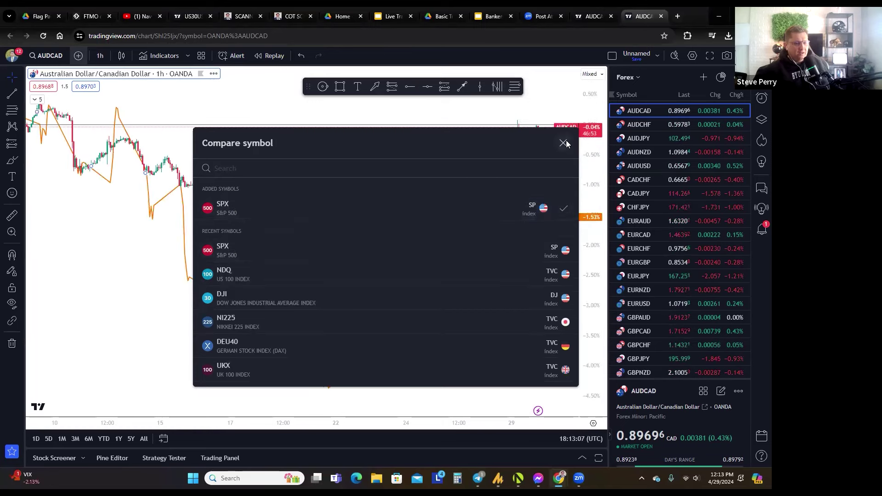
pyautogui.press('Escape')
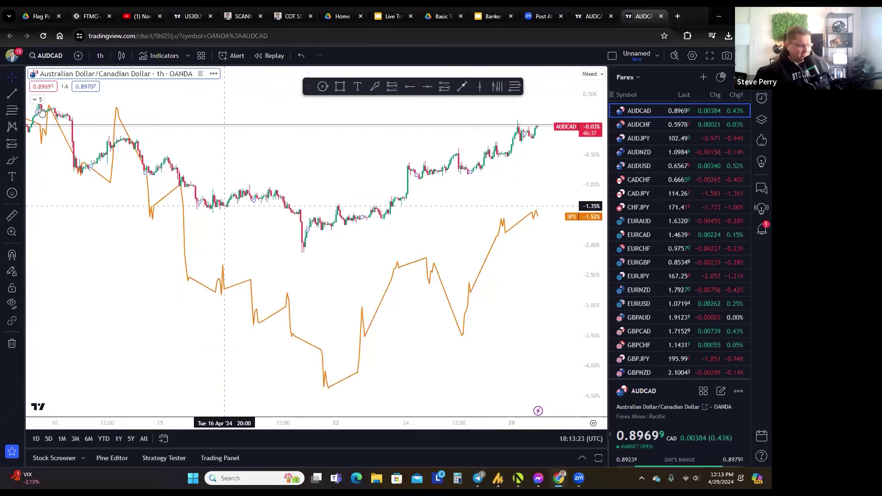
pyautogui.moveTo(46, 112)
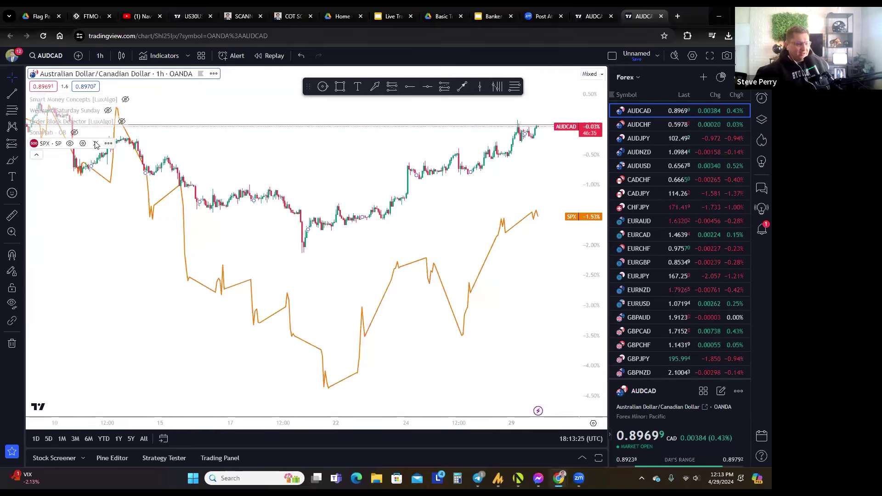
pyautogui.click(96, 144)
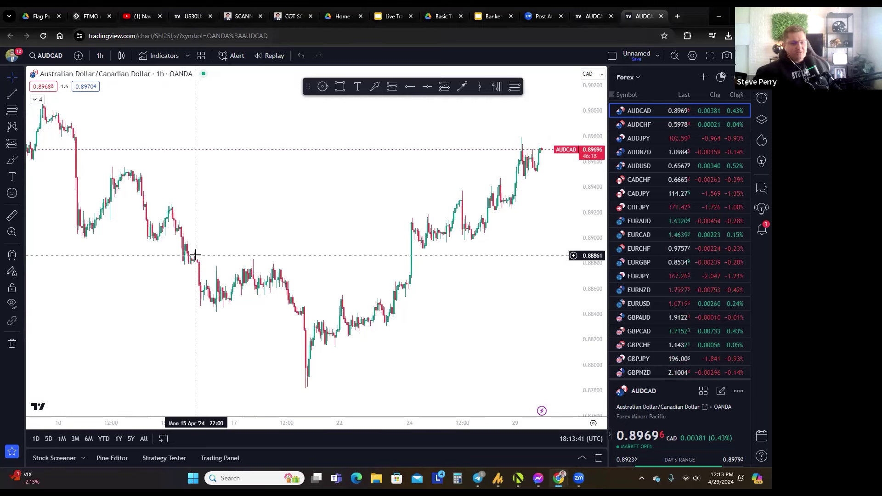
# Look through the available chart time intervals and chart types without changing either
pyautogui.click(100, 56)
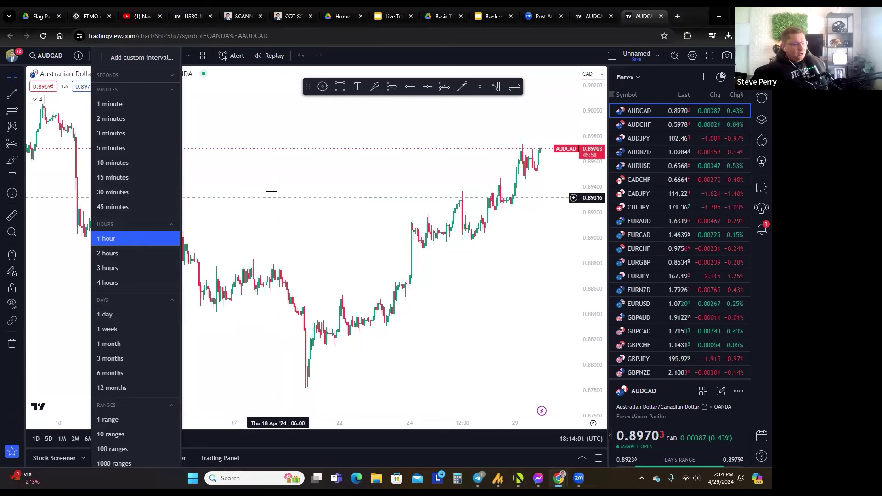
pyautogui.click(238, 177)
pyautogui.click(122, 56)
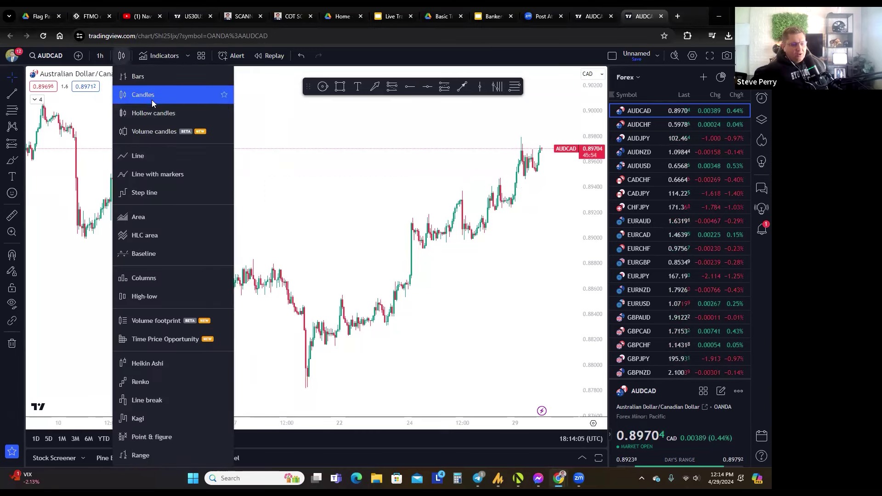
pyautogui.click(260, 193)
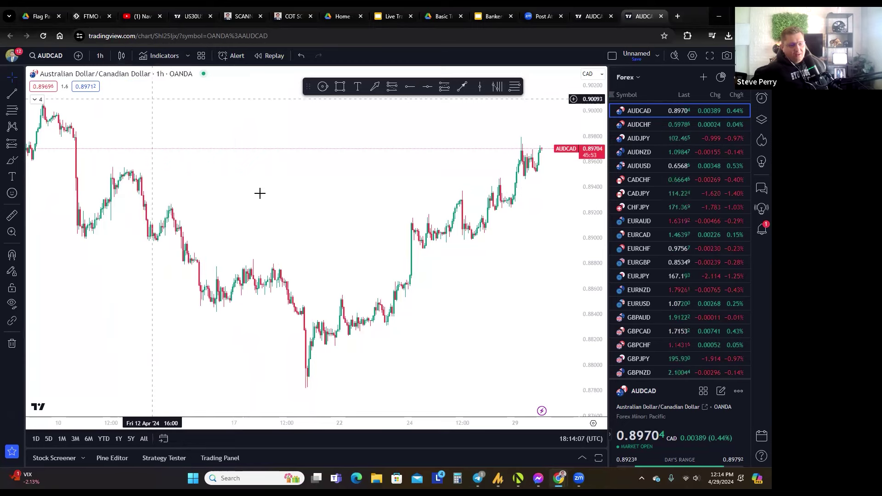
# Show the AUDCAD chart as Bars and switch it back to Candles
pyautogui.click(121, 60)
pyautogui.click(152, 78)
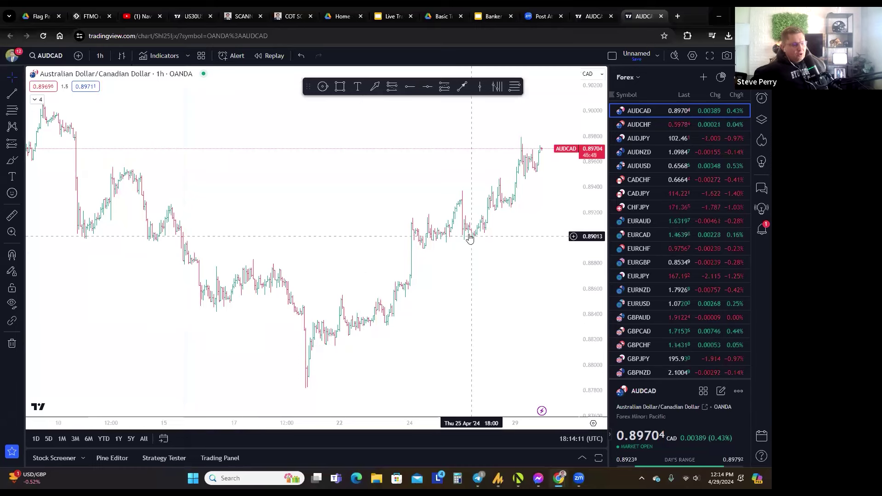
pyautogui.click(121, 56)
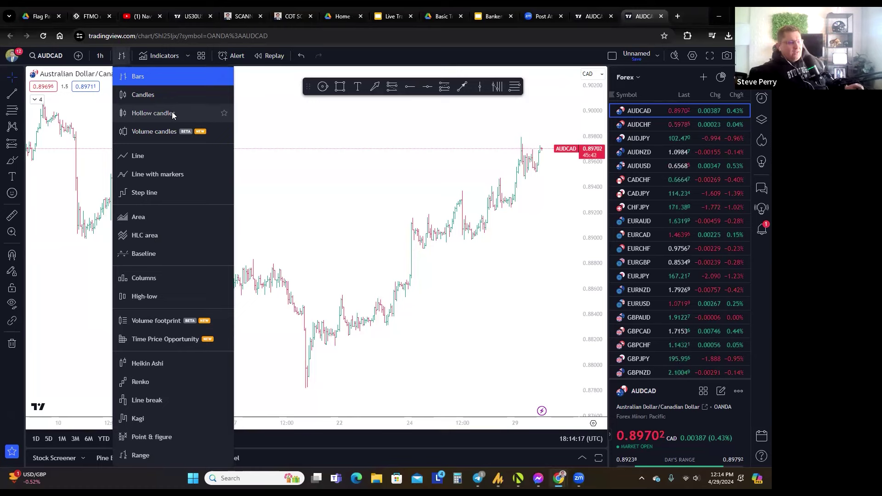
pyautogui.click(163, 95)
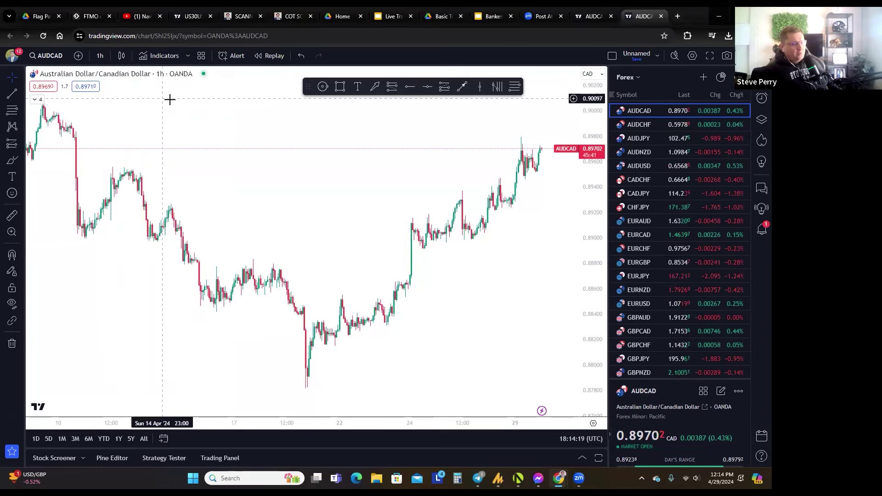
# Change the AUDCAD chart type to Line and compress the time axis to show more history
pyautogui.click(122, 56)
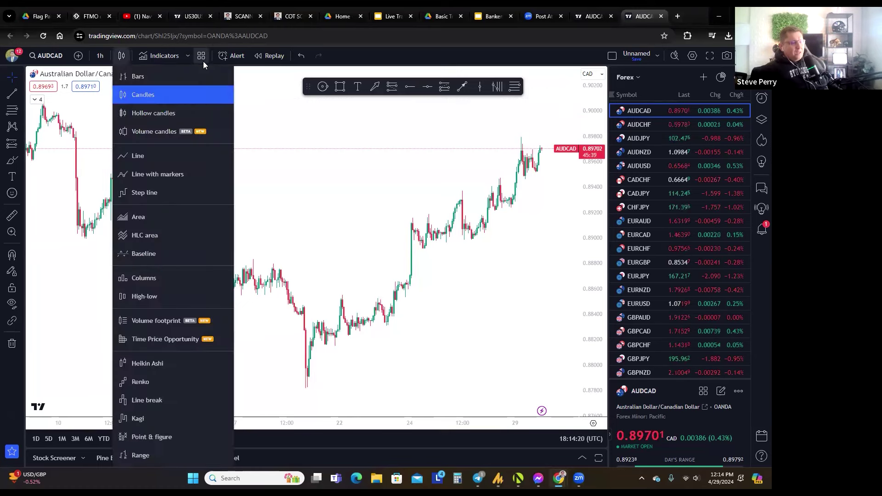
pyautogui.click(146, 156)
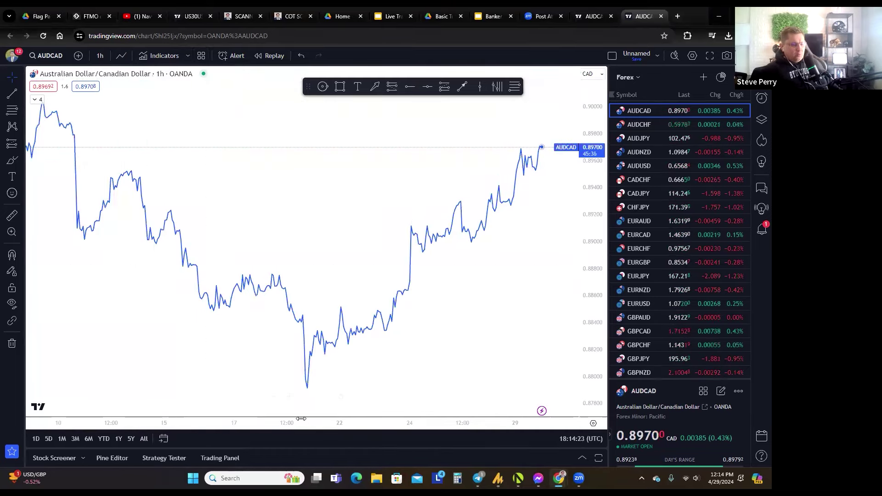
pyautogui.moveTo(309, 423); pyautogui.dragTo(405, 426)
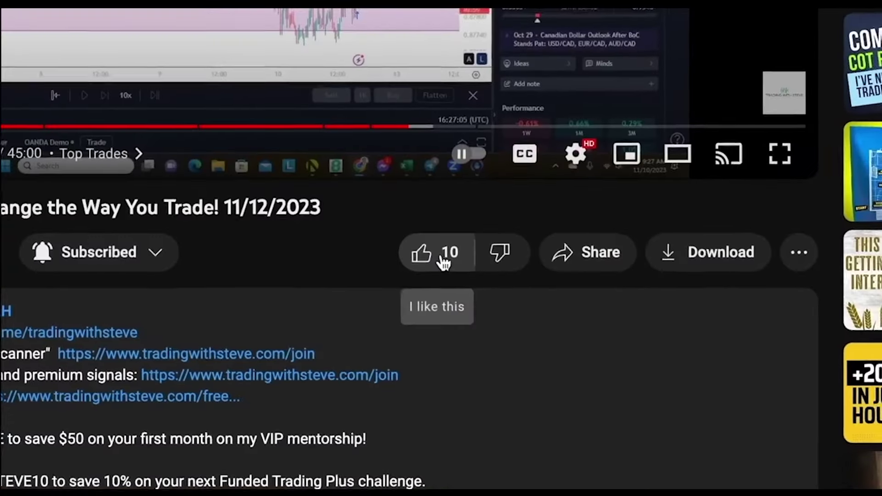
# On YouTube, like the scanner video and subscribe to the Trading With Steve channel
pyautogui.click(443, 262)
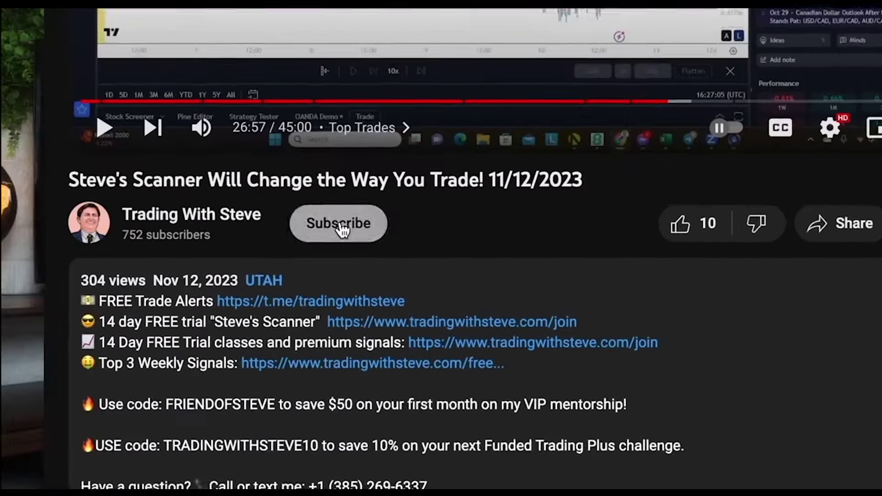
pyautogui.click(336, 225)
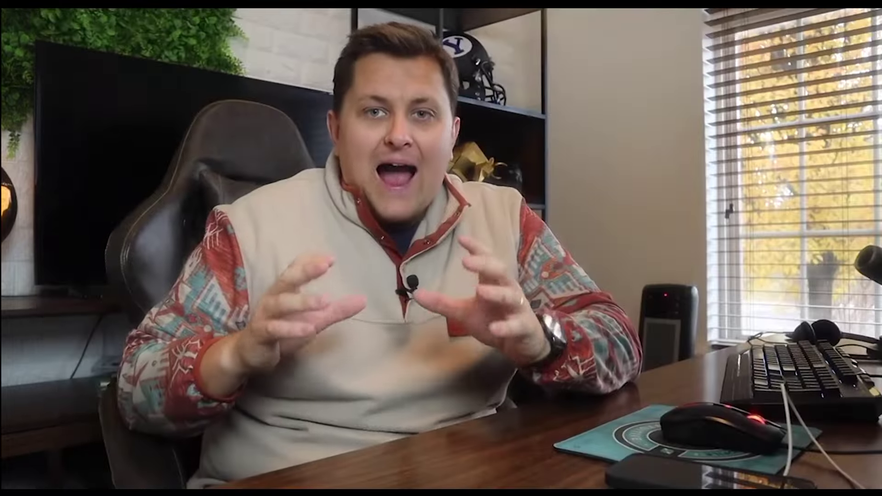
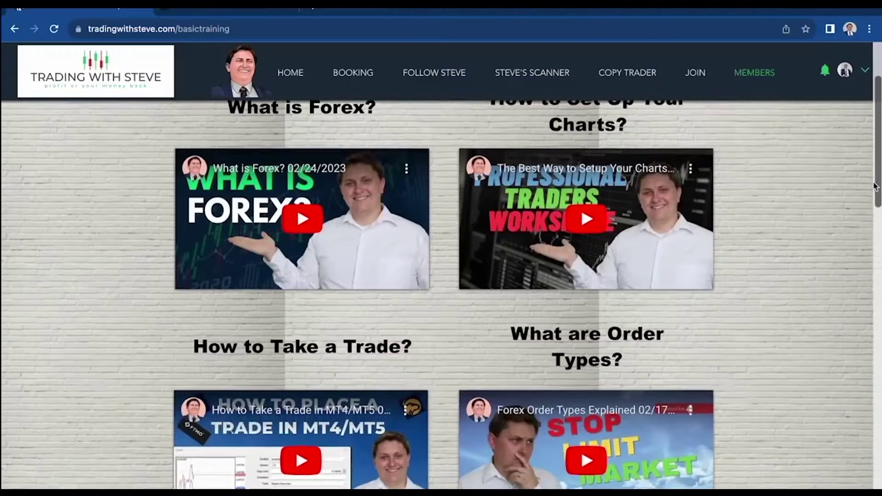
# Browse the Trading With Steve basic training videos, trade alert messages, scanner table, Forex + Calendar and mentorship booking page
pyautogui.scroll(-3, 871, 221)
pyautogui.scroll(-2, 872, 222)
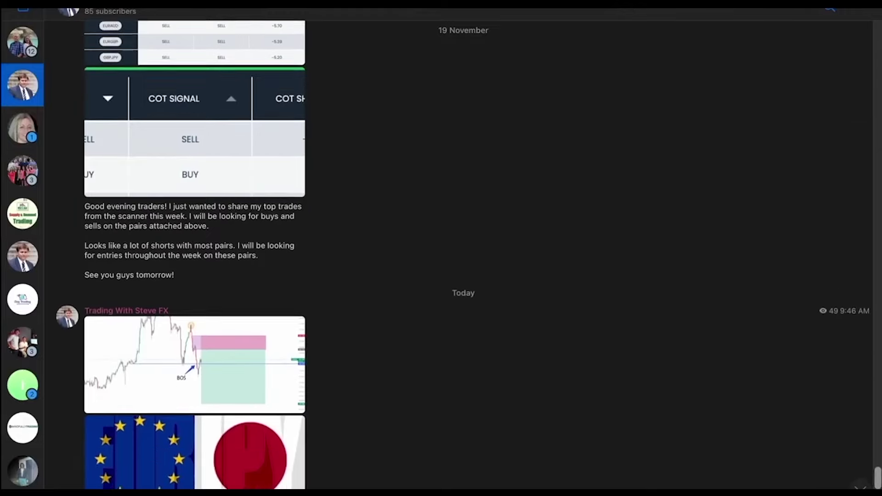
pyautogui.scroll(-3, 464, 253)
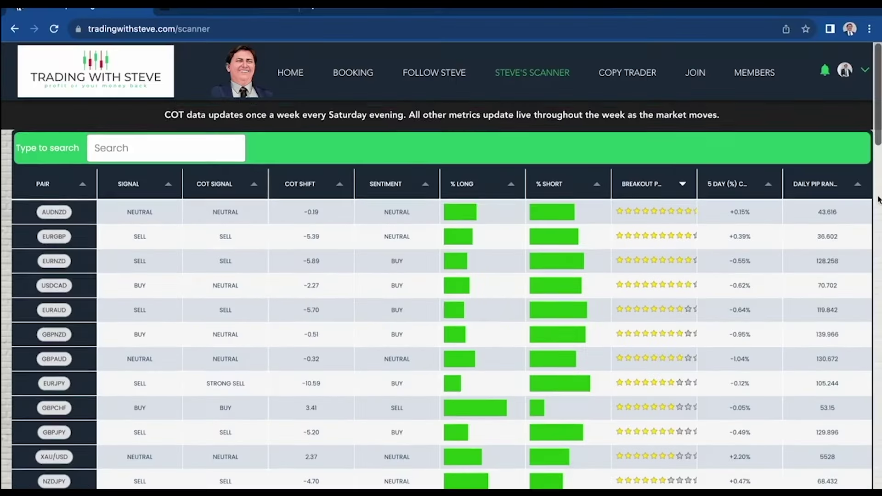
pyautogui.scroll(-1, 878, 199)
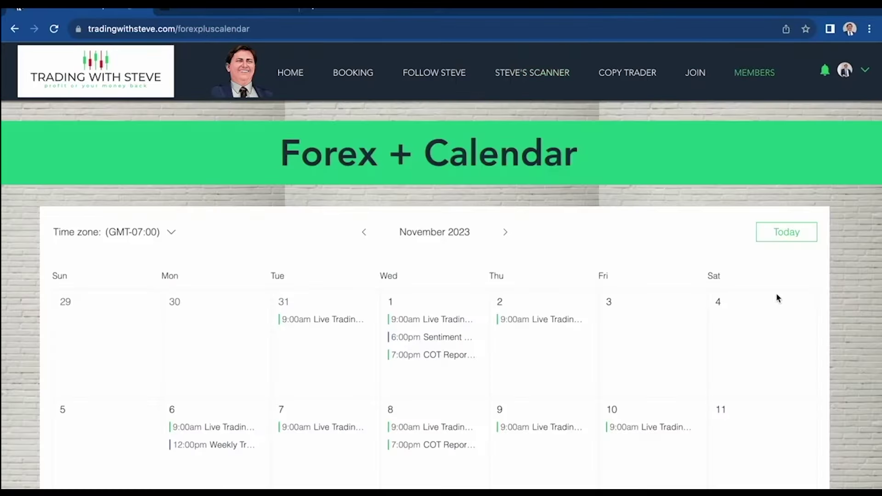
pyautogui.scroll(-1, 778, 297)
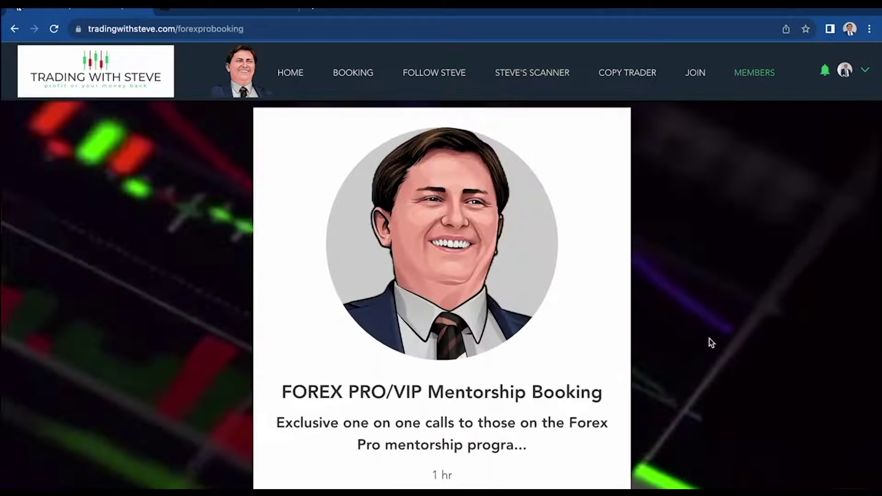
pyautogui.scroll(-2, 709, 338)
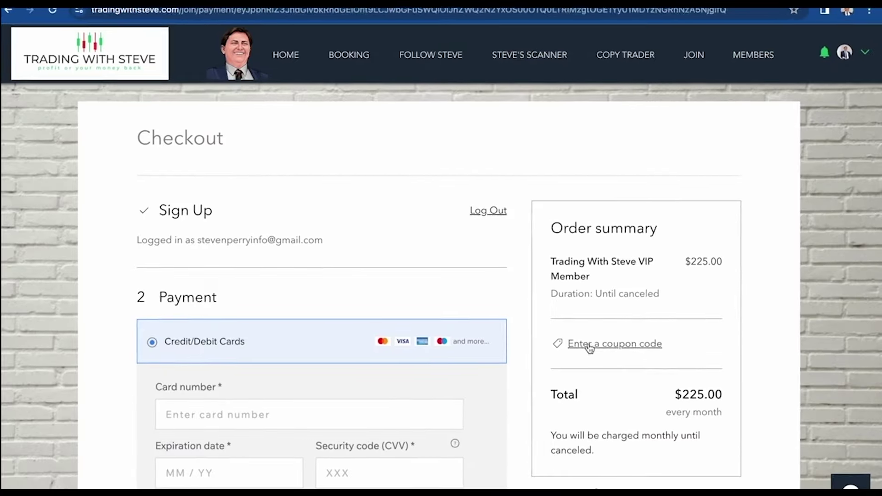
# Apply the coupon code youtube50 to the VIP Member order at checkout and review the order summary
pyautogui.click(590, 345)
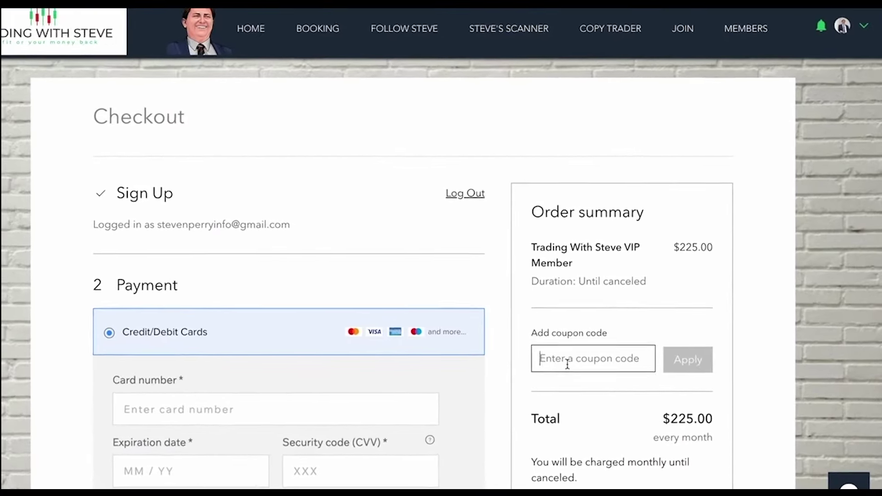
pyautogui.write('youtube50')
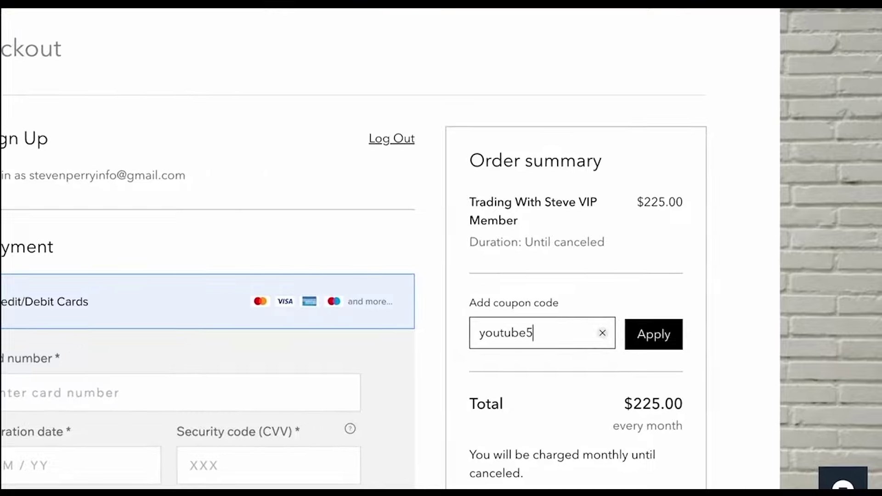
pyautogui.click(645, 330)
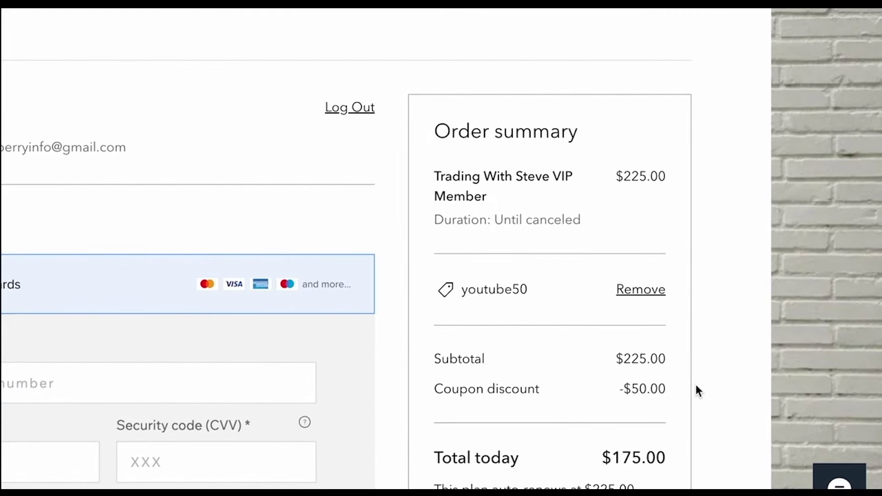
pyautogui.scroll(-3, 695, 386)
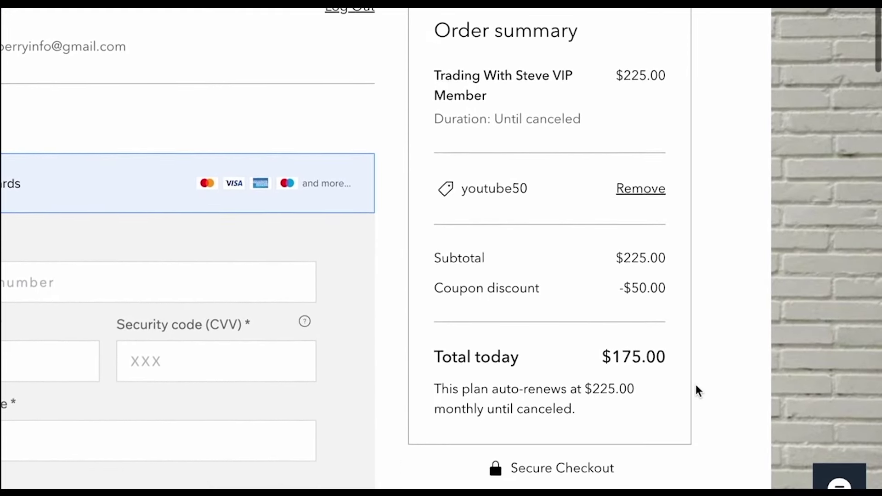
pyautogui.scroll(-1, 697, 391)
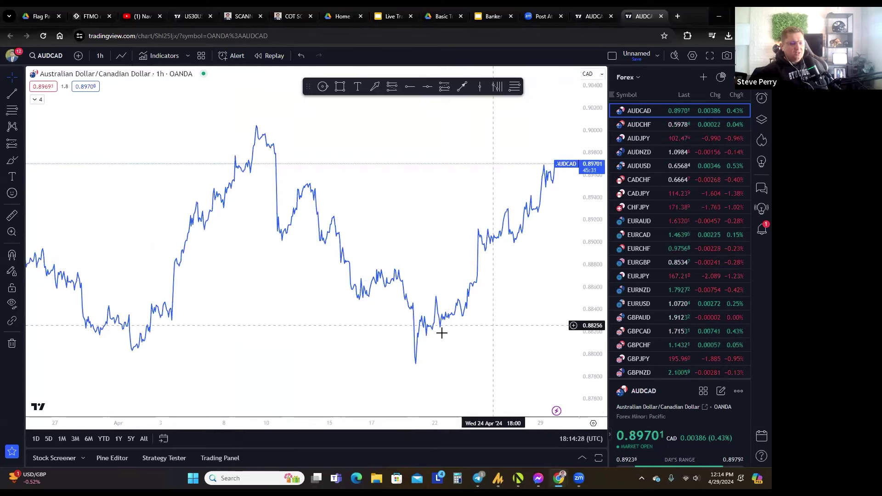
# Change the AUDCAD chart type from Line to Heikin Ashi
pyautogui.scroll(3, 285, 406)
pyautogui.scroll(-6, 322, 406)
pyautogui.moveTo(378, 278); pyautogui.dragTo(408, 248)
pyautogui.moveTo(587, 177); pyautogui.dragTo(586, 220)
pyautogui.scroll(3, 360, 420)
pyautogui.moveTo(341, 358); pyautogui.dragTo(298, 360)
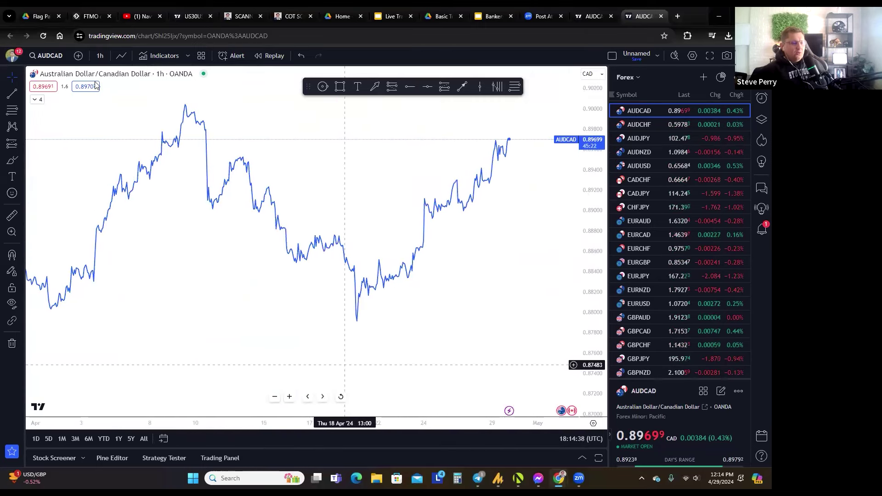
pyautogui.click(121, 55)
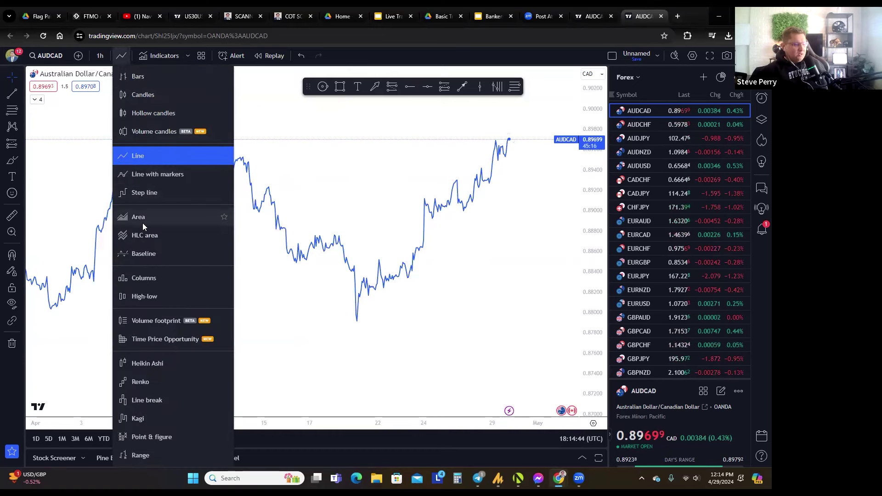
pyautogui.click(162, 363)
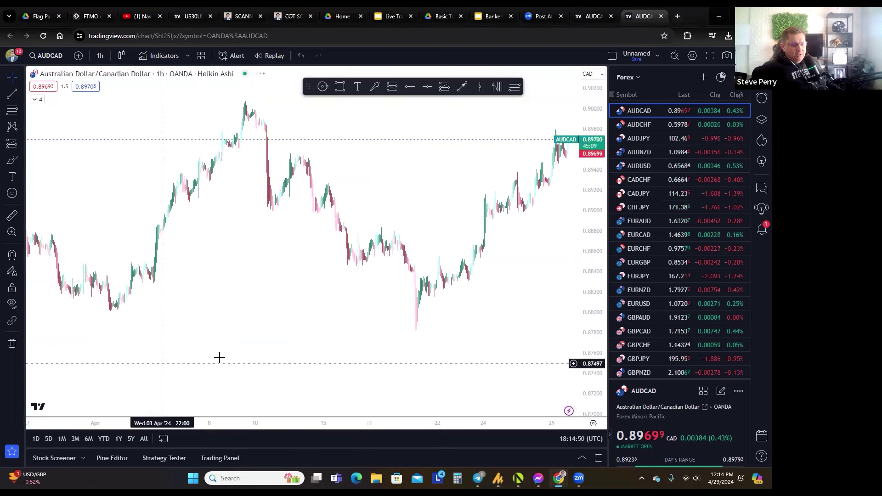
# Change the AUDCAD chart type to Renko, dismiss the plan upgrade offer and compress the price scale
pyautogui.click(121, 55)
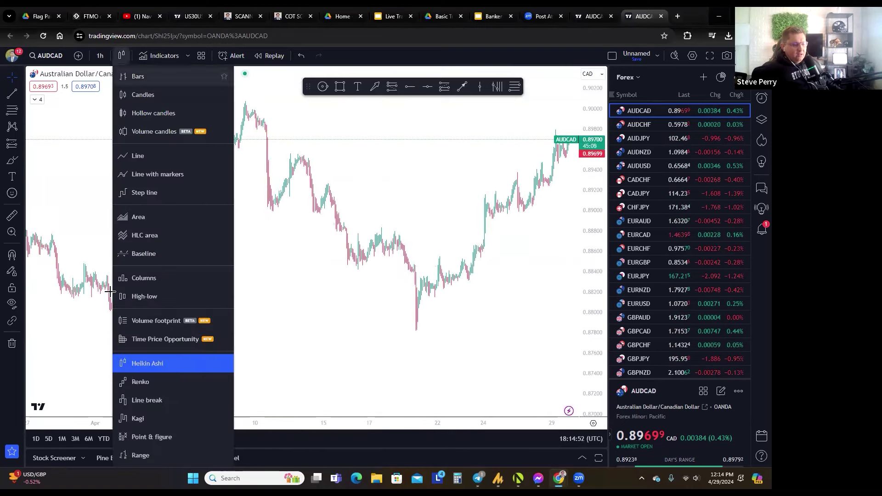
pyautogui.click(142, 382)
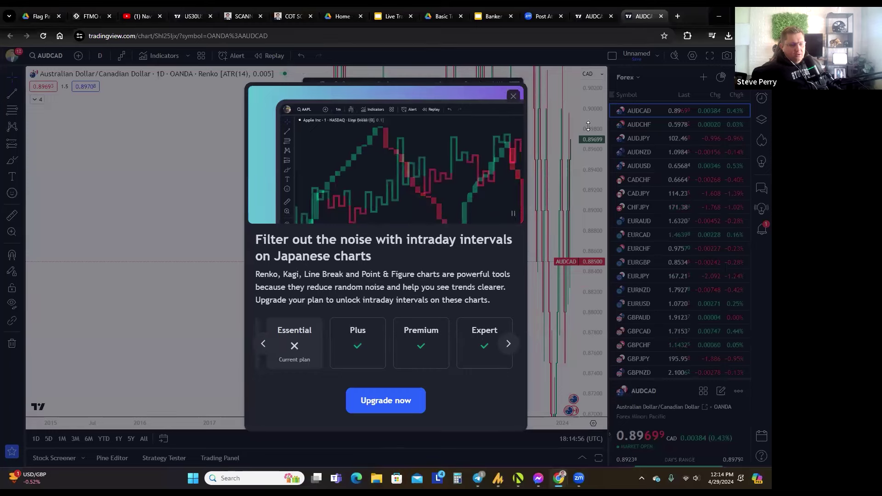
pyautogui.click(589, 127)
pyautogui.moveTo(588, 128); pyautogui.dragTo(594, 386)
pyautogui.moveTo(356, 277); pyautogui.dragTo(420, 295)
# Examine the up and down brick runs on the daily AUDCAD Renko chart from 2018 through the latest 2024 bricks
pyautogui.click(121, 56)
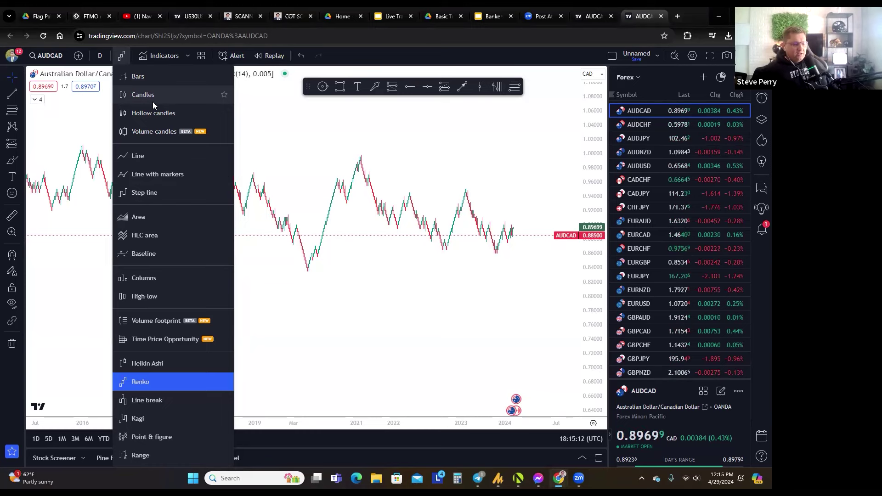
pyautogui.click(316, 250)
pyautogui.scroll(5, 366, 345)
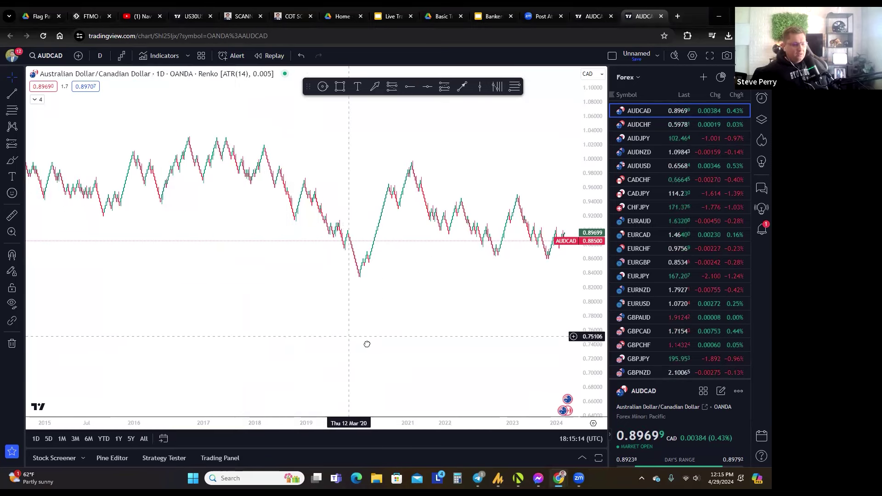
pyautogui.hscroll(-3, 301, 319)
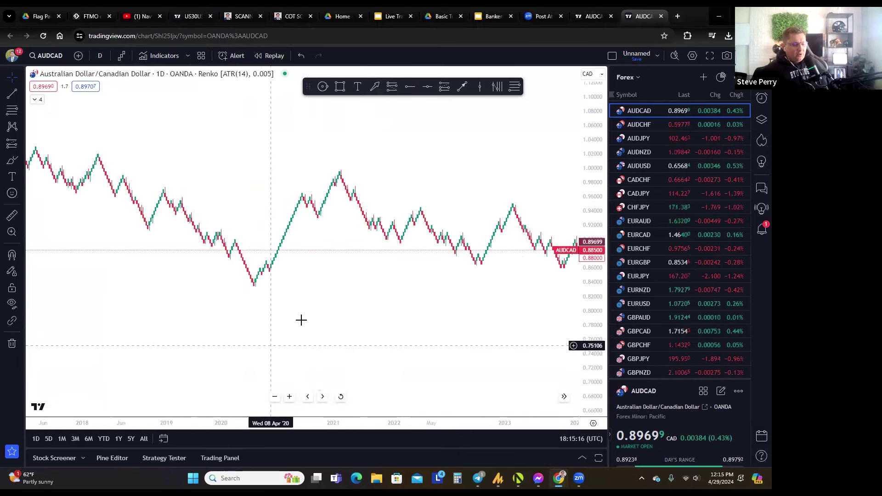
pyautogui.moveTo(593, 267); pyautogui.dragTo(593, 298)
pyautogui.hscroll(-3, 407, 357)
pyautogui.hscroll(3, 408, 357)
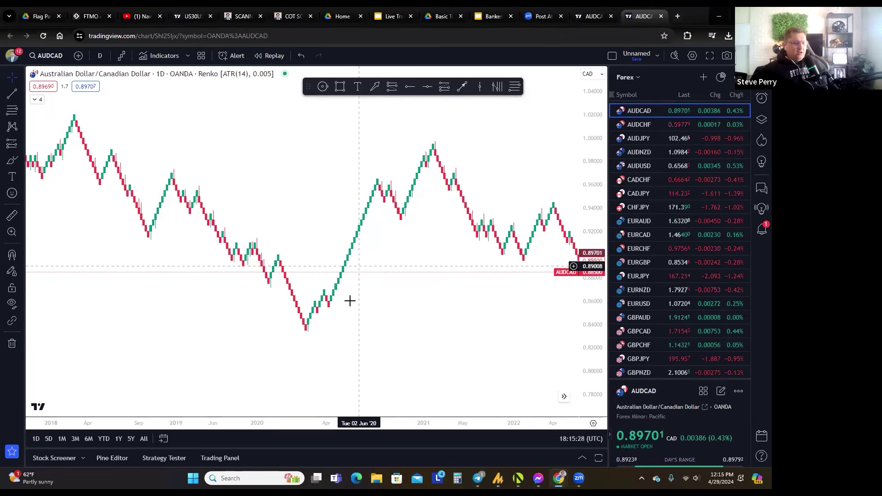
pyautogui.scroll(2, 354, 361)
pyautogui.moveTo(354, 360); pyautogui.dragTo(285, 385)
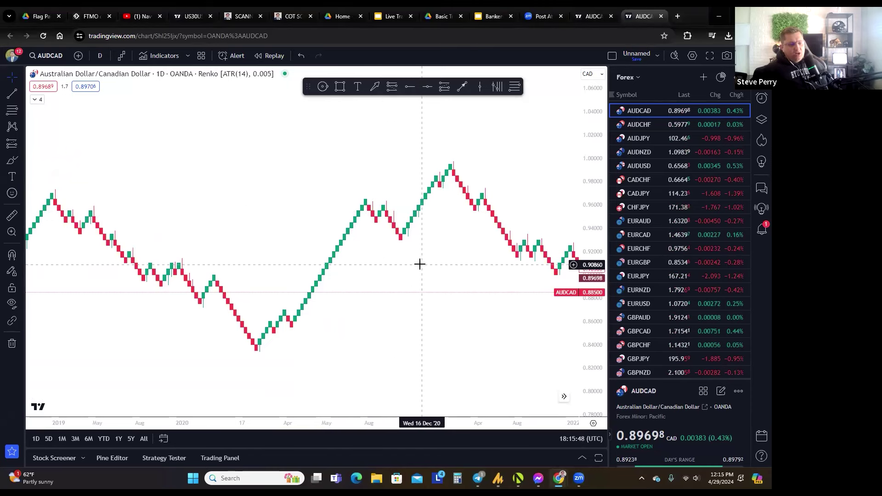
pyautogui.moveTo(398, 272); pyautogui.dragTo(397, 272)
pyautogui.moveTo(328, 275); pyautogui.dragTo(391, 262)
pyautogui.moveTo(275, 254); pyautogui.dragTo(357, 283)
pyautogui.moveTo(460, 259); pyautogui.dragTo(250, 260)
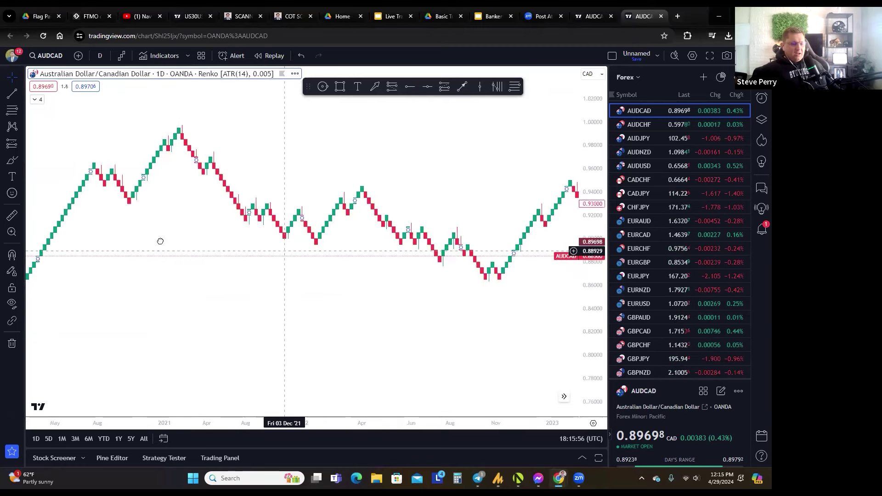
pyautogui.moveTo(420, 257); pyautogui.dragTo(312, 260)
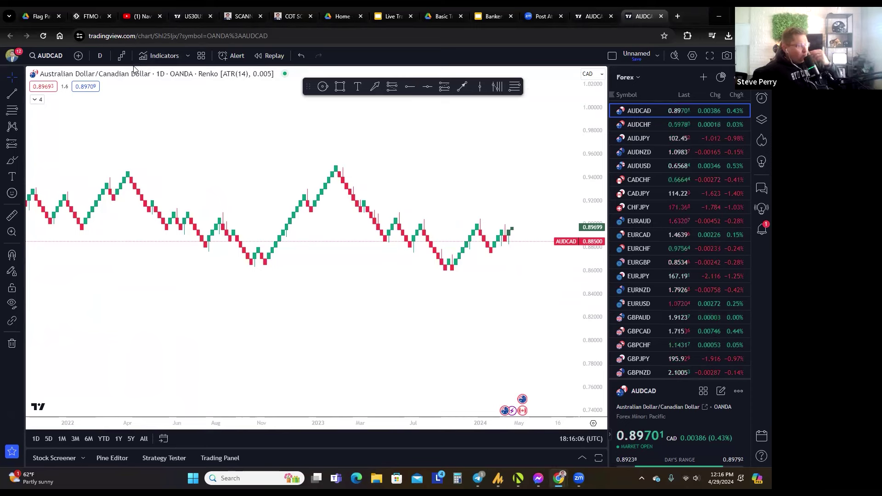
# Change the AUDCAD chart type to Candles and adjust the time and price scales to show about a year of daily history
pyautogui.click(121, 59)
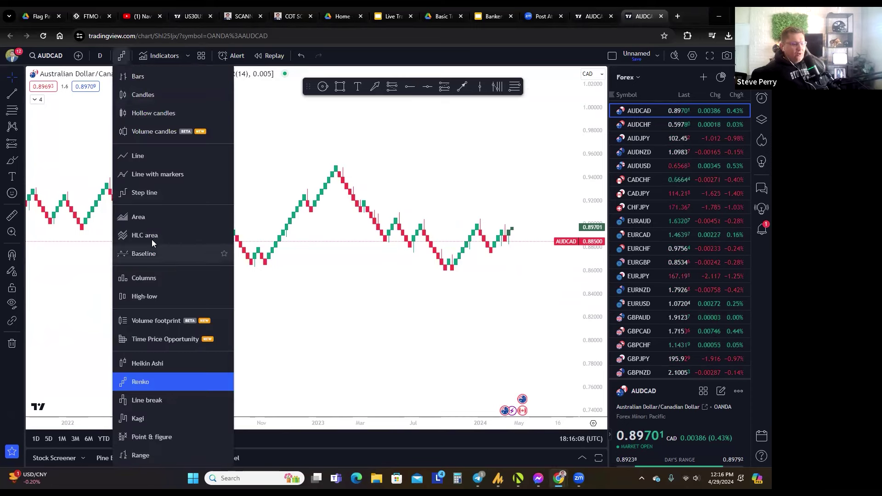
pyautogui.click(146, 96)
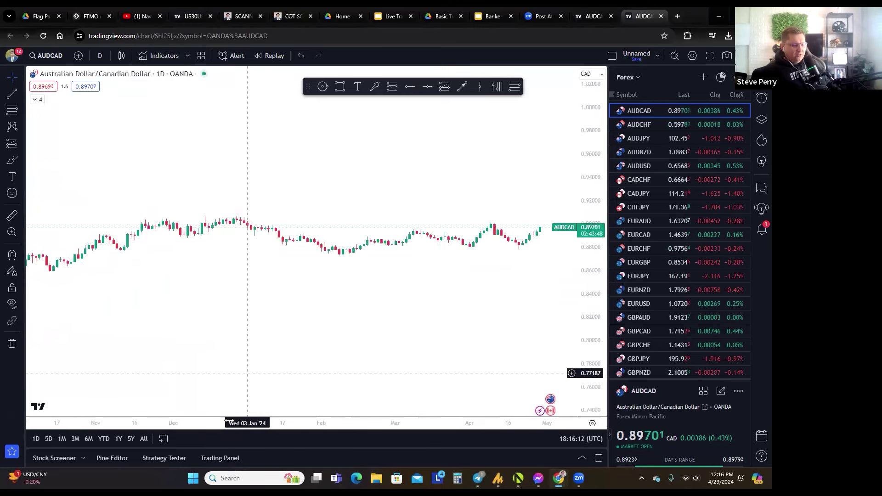
pyautogui.scroll(-3, 524, 344)
pyautogui.moveTo(606, 111); pyautogui.dragTo(592, 202)
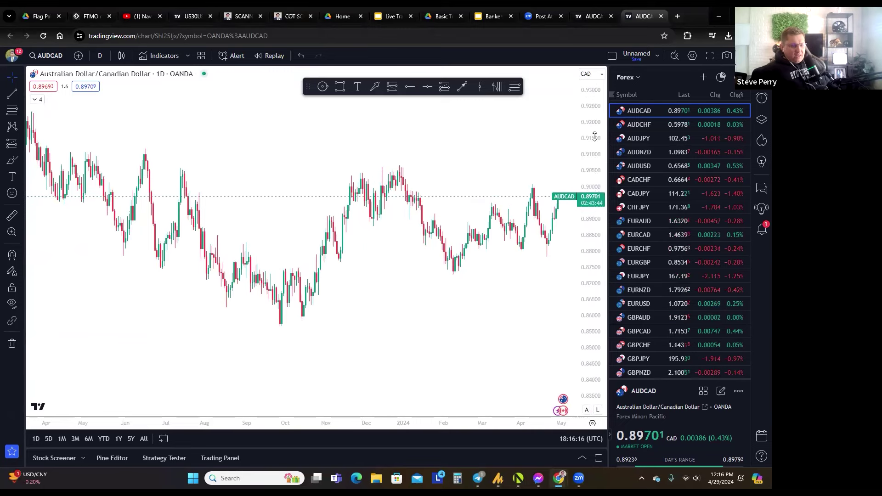
pyautogui.moveTo(594, 136); pyautogui.dragTo(593, 156)
pyautogui.moveTo(286, 289); pyautogui.dragTo(318, 306)
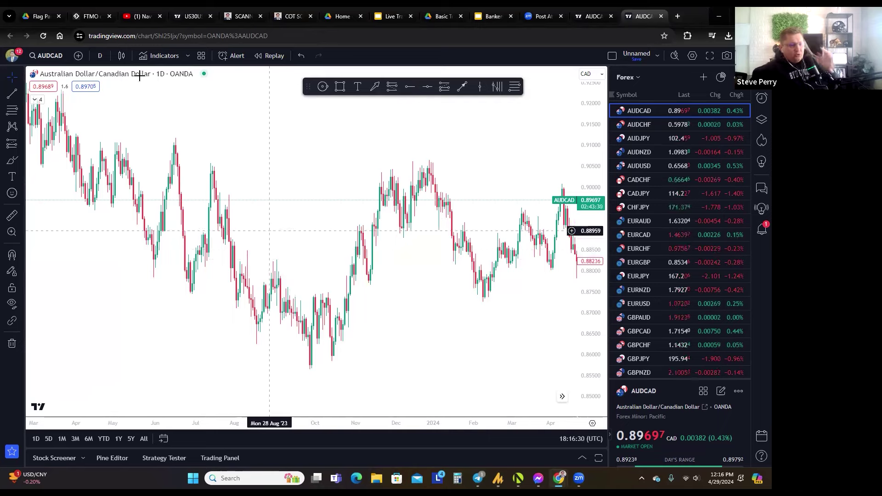
pyautogui.click(121, 55)
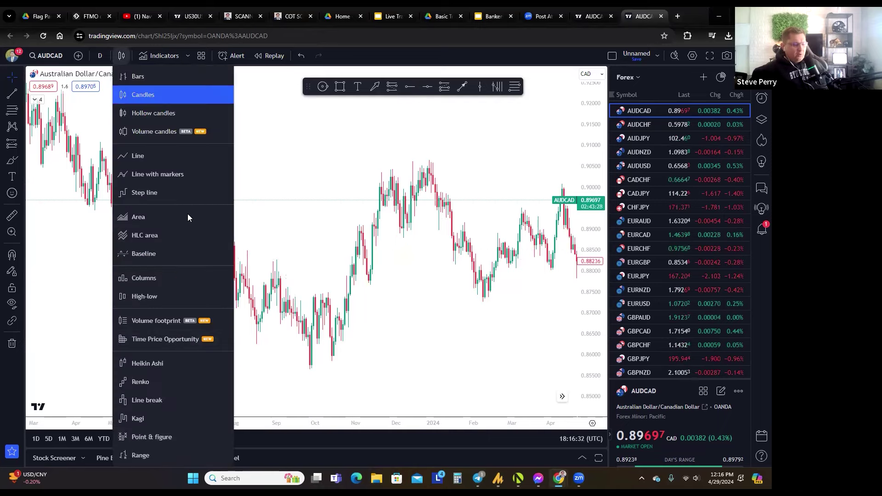
pyautogui.click(339, 208)
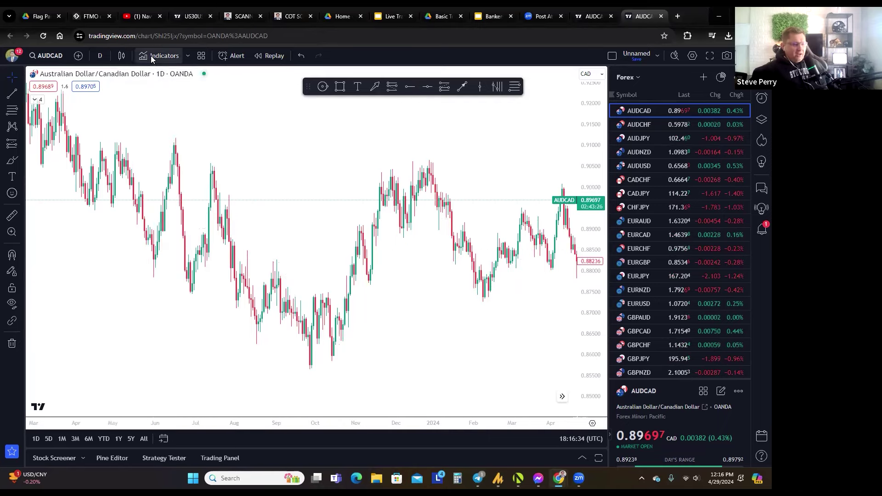
# Search the indicators for "rsi" and add the community RSI Divergence indicator to the chart
pyautogui.click(152, 57)
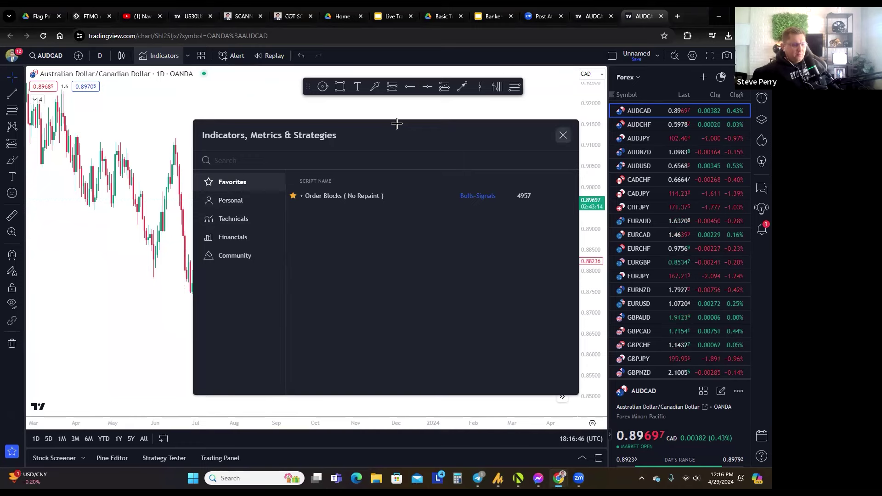
pyautogui.click(156, 56)
pyautogui.click(160, 56)
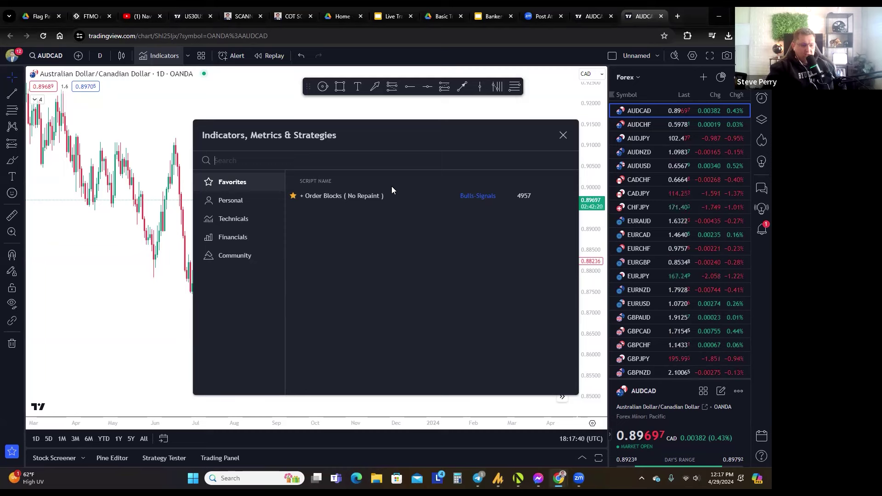
pyautogui.write('rsi')
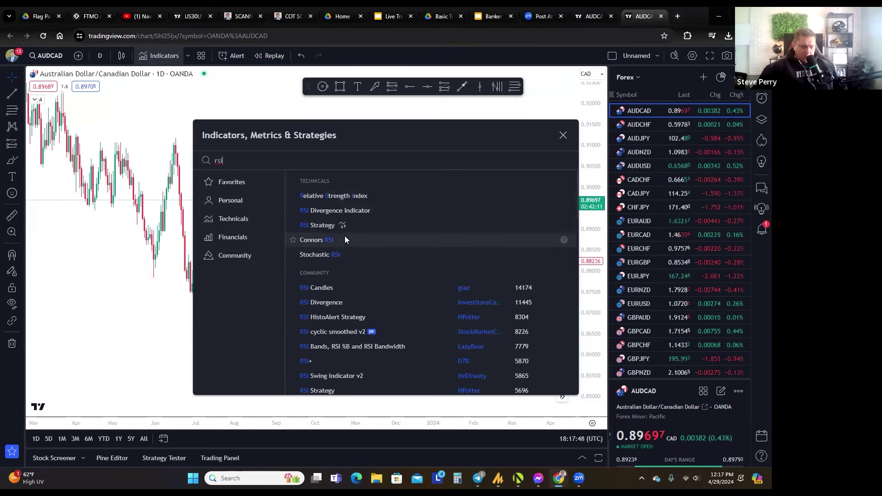
pyautogui.scroll(-2, 350, 261)
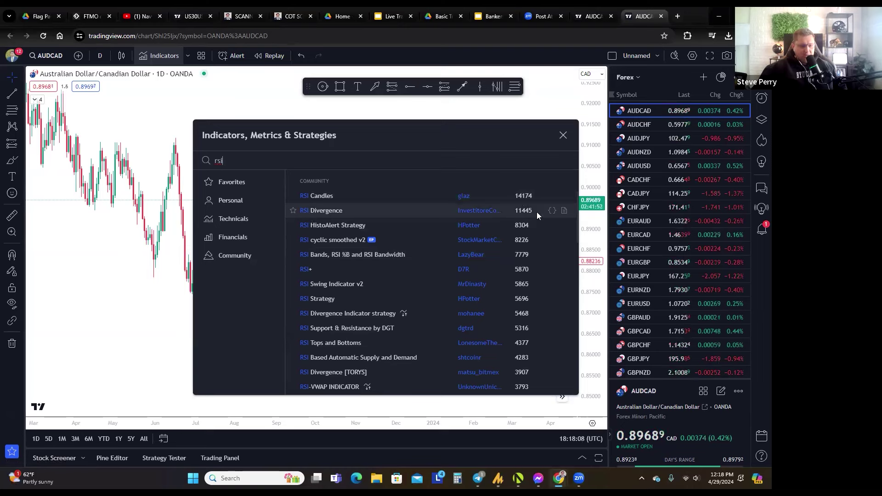
pyautogui.click(336, 213)
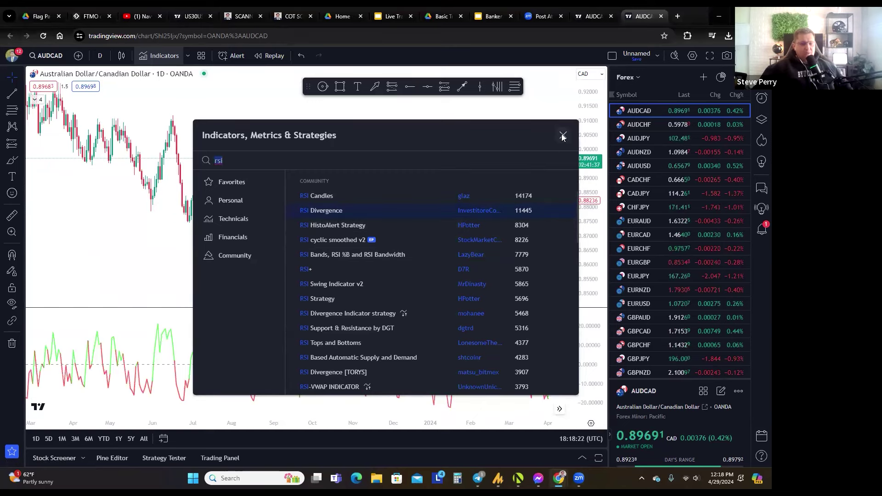
pyautogui.press('Escape')
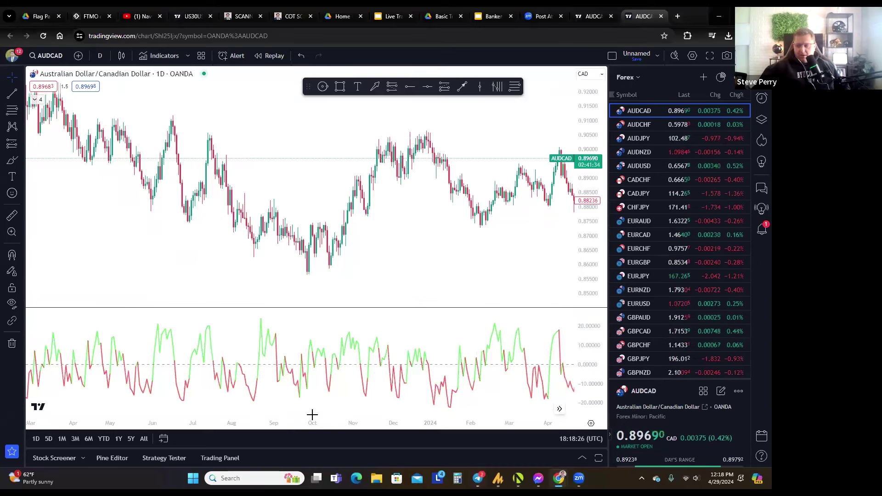
# Compare the RSI Divergence pane with recent daily candles and delete that pane from the chart
pyautogui.scroll(2, 312, 415)
pyautogui.moveTo(316, 416)
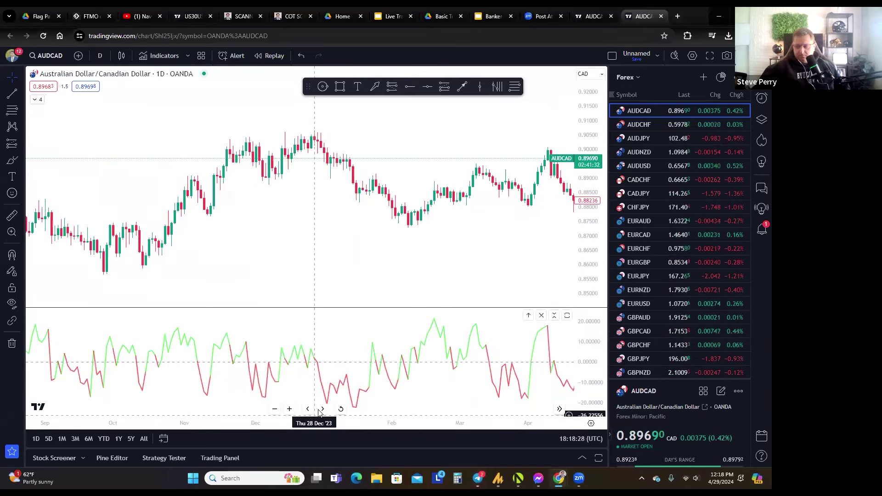
pyautogui.moveTo(374, 252); pyautogui.dragTo(321, 256)
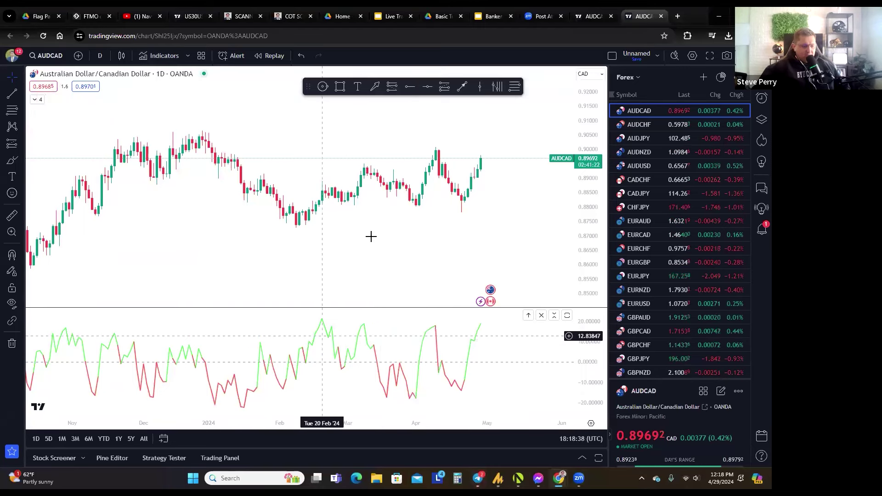
pyautogui.click(538, 315)
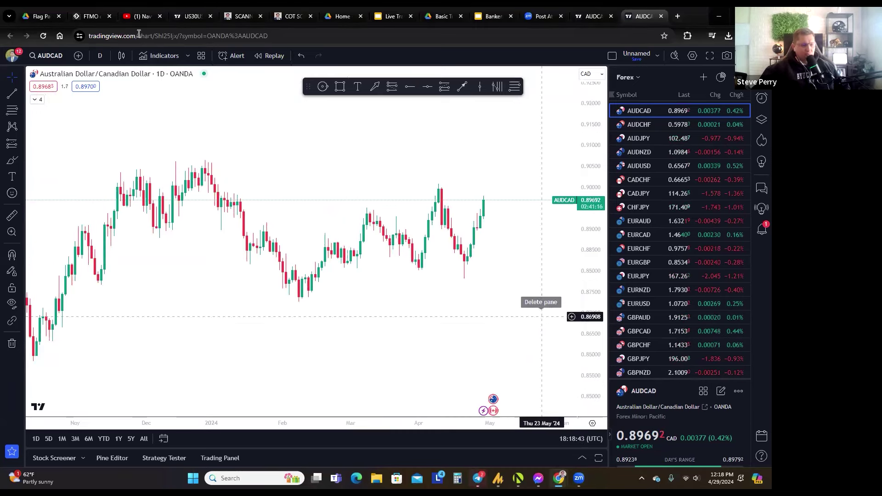
# Search the indicators for "rsi" again and look through the technical and community scripts
pyautogui.click(163, 55)
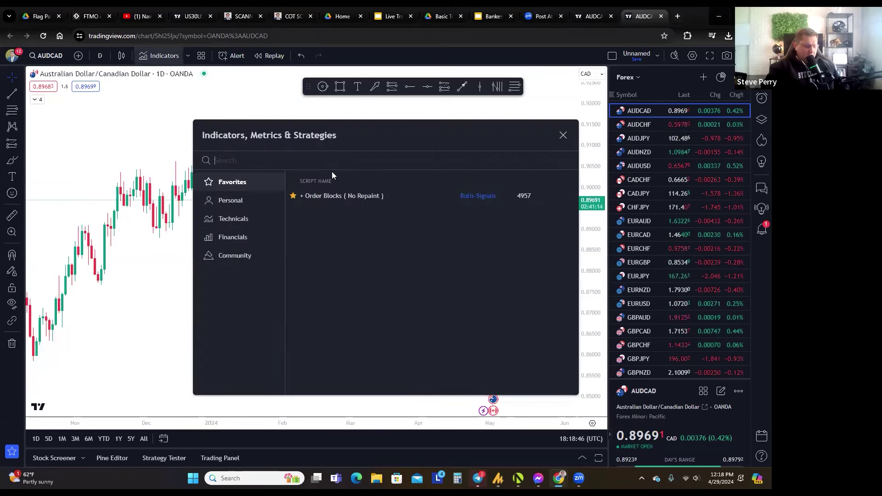
pyautogui.write('rsi')
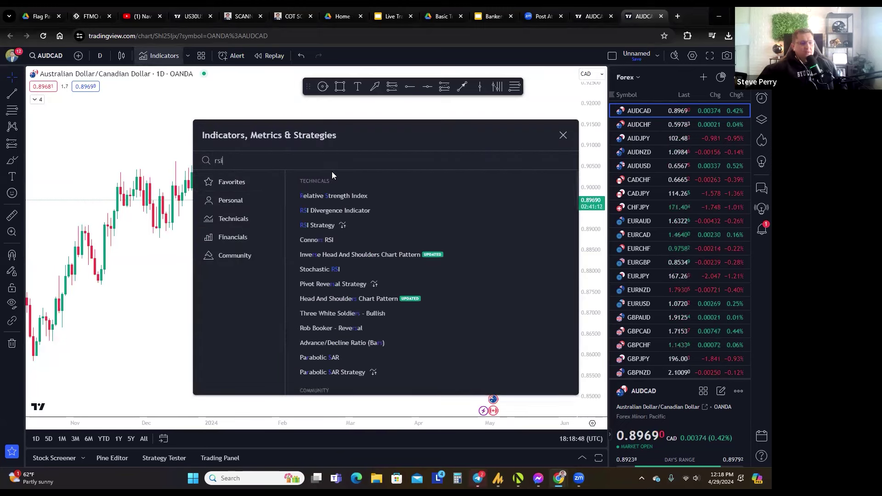
pyautogui.scroll(-3, 355, 271)
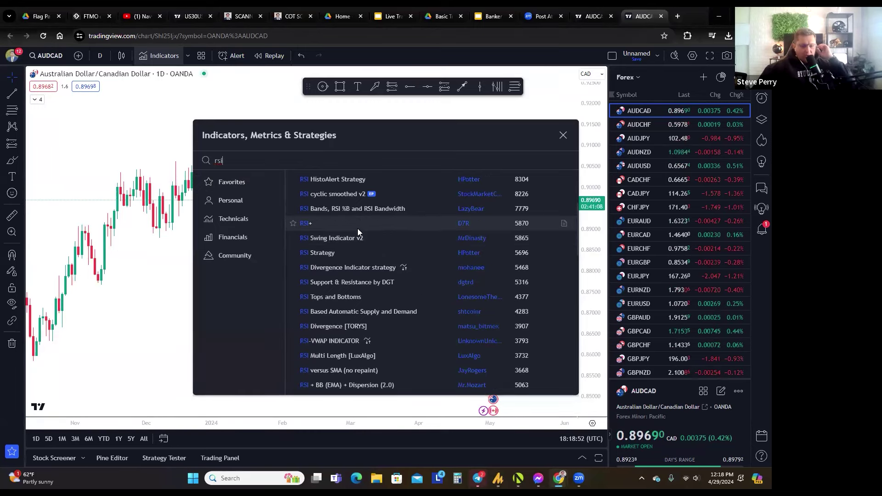
pyautogui.scroll(3, 357, 225)
# Search the indicators for "order blocks", look through the favorite and community scripts, and close the indicator library
pyautogui.press('BackSpace')
pyautogui.press('BackSpace')
pyautogui.write('order blocks')
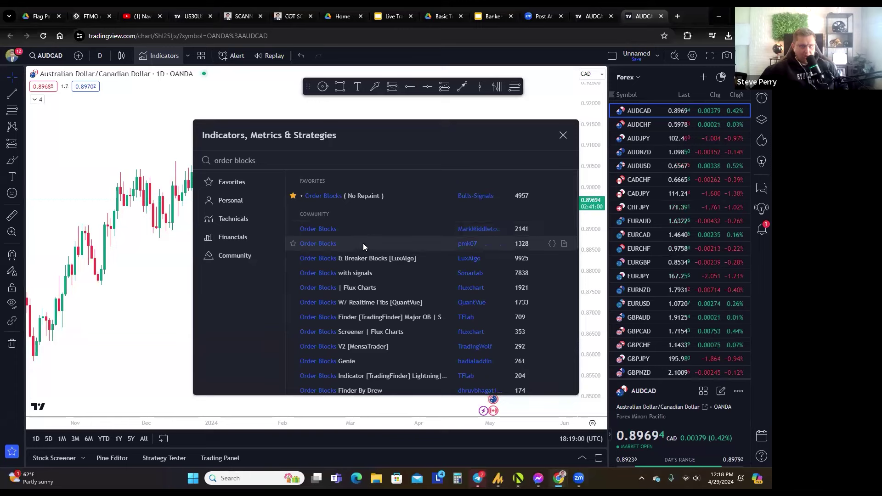
pyautogui.scroll(-1, 353, 225)
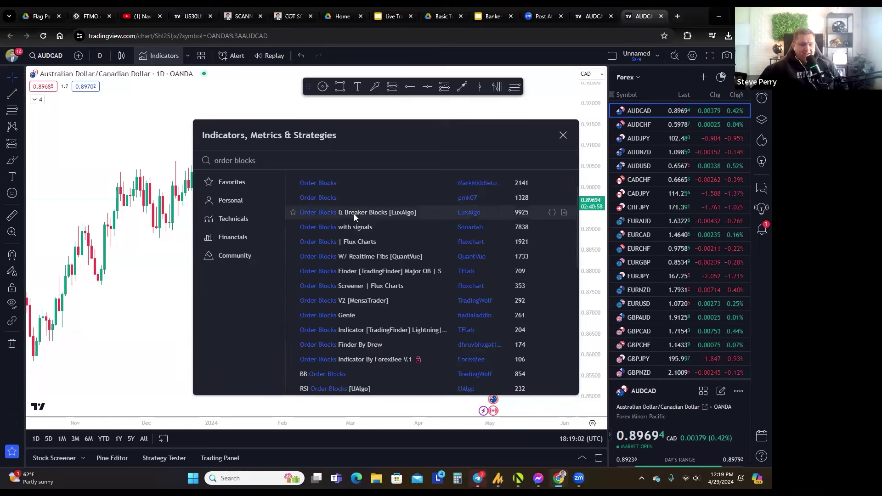
pyautogui.scroll(-7, 356, 216)
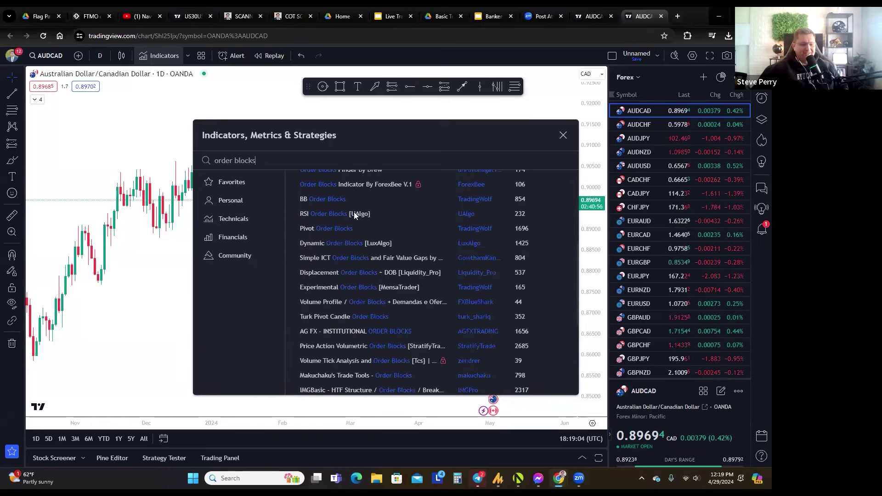
pyautogui.scroll(-2, 363, 230)
pyautogui.scroll(10, 369, 244)
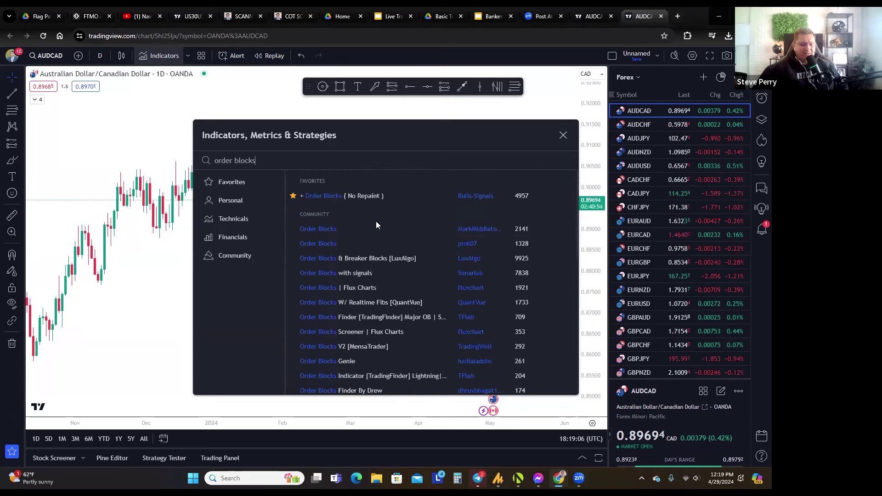
pyautogui.click(121, 116)
# Expand the chart's indicator list and briefly show Smart Money Concepts, Order Block Detector and Sonarlab - OB, hiding each one again
pyautogui.click(38, 100)
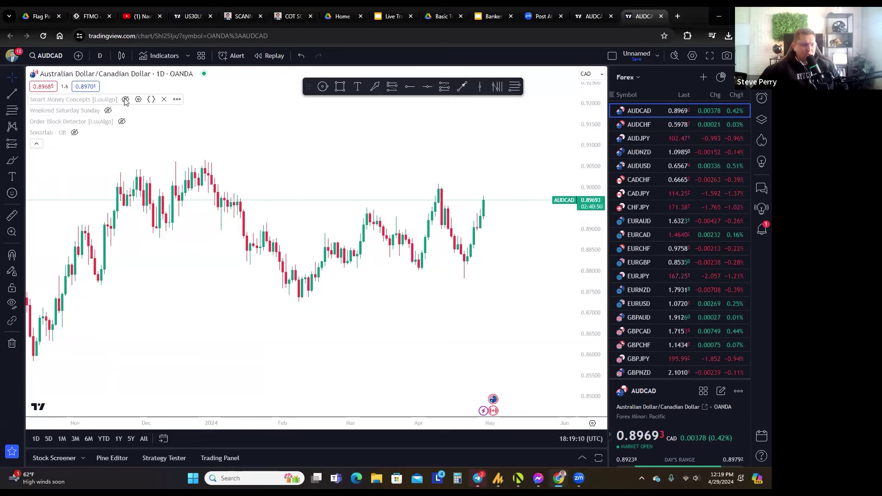
pyautogui.click(125, 100)
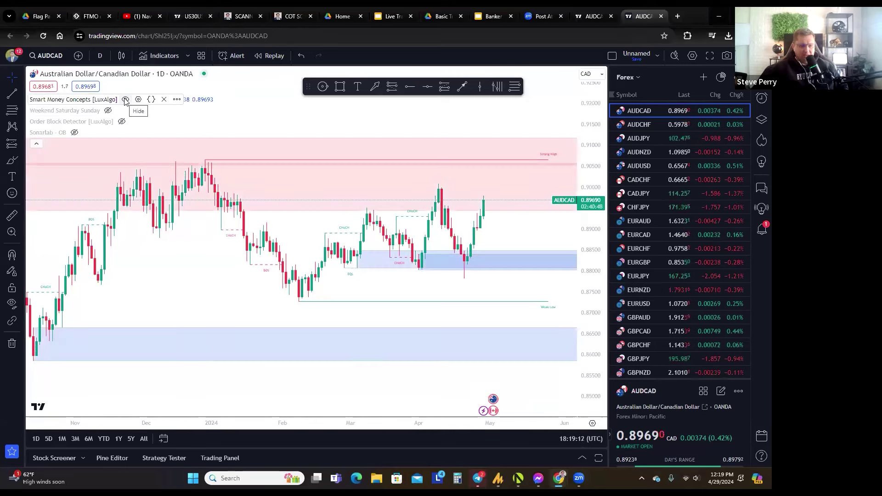
pyautogui.click(125, 100)
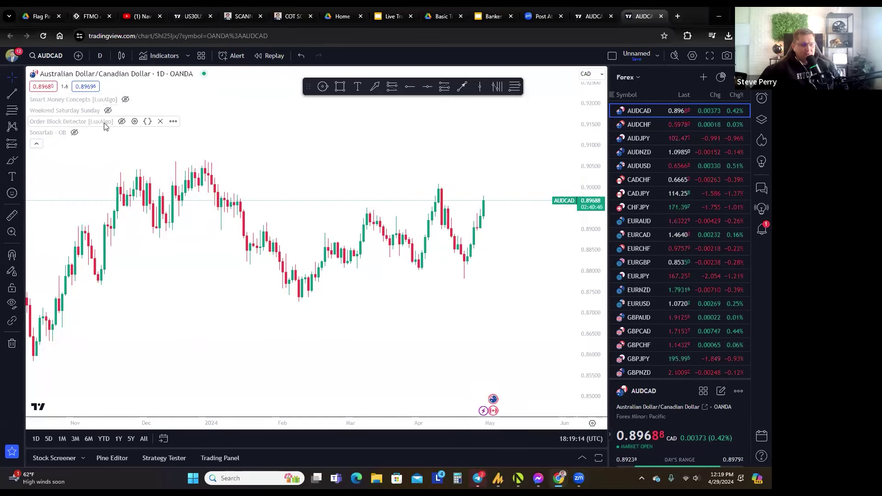
pyautogui.click(122, 122)
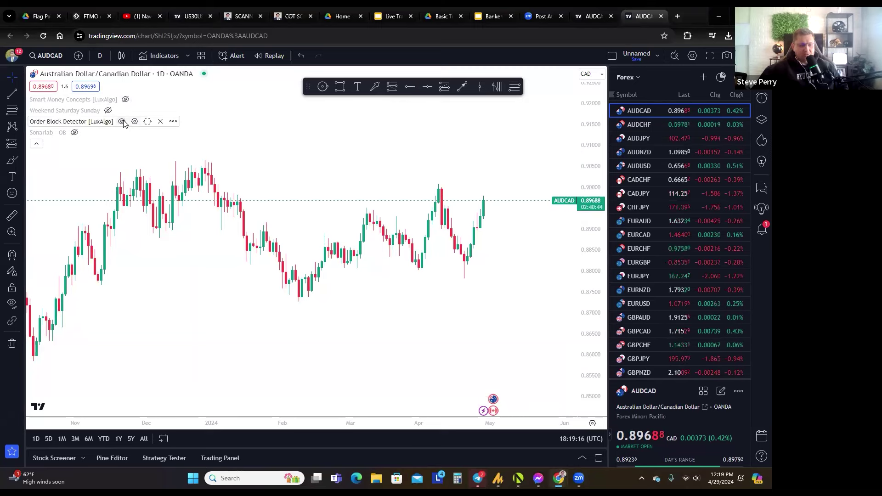
pyautogui.click(122, 122)
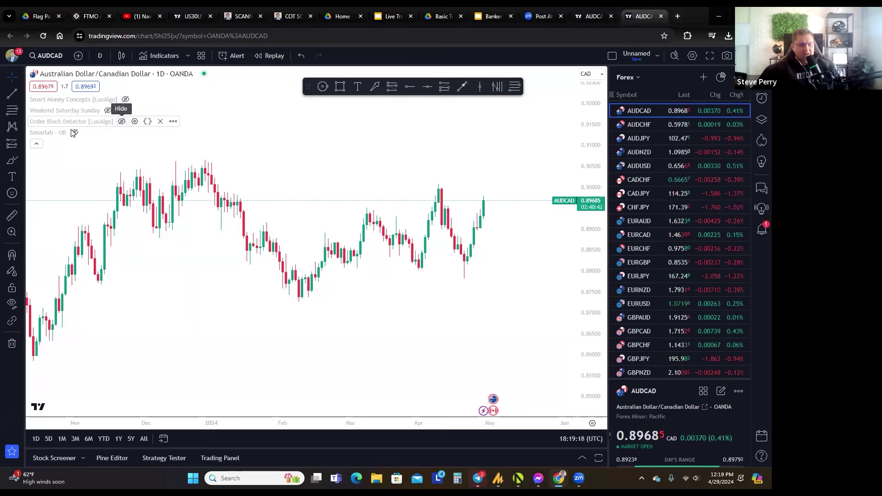
pyautogui.click(74, 133)
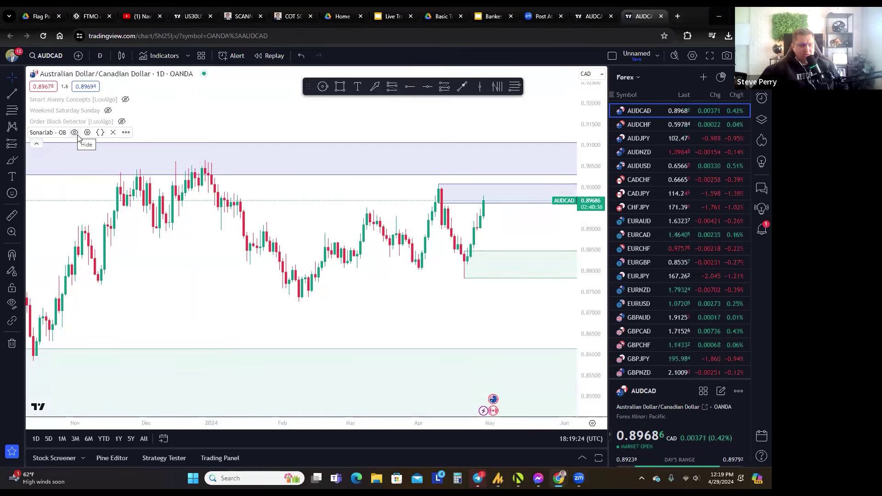
pyautogui.click(74, 133)
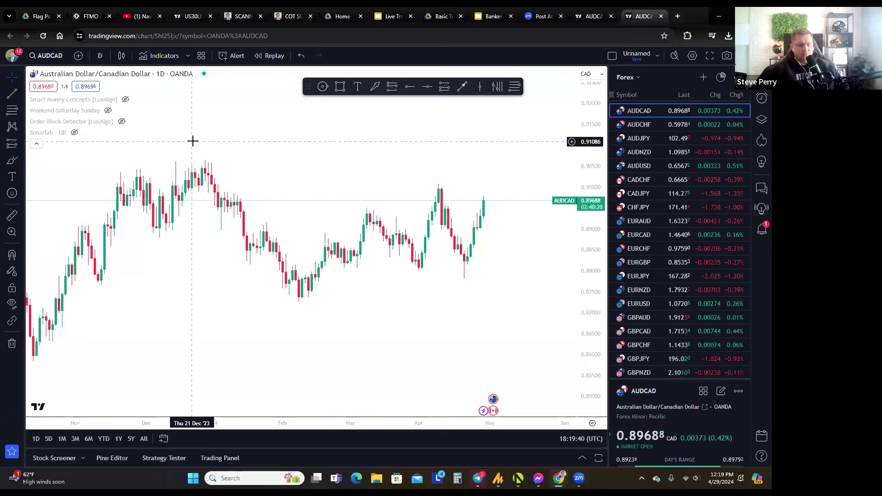
# Search the indicators for "order", look through the favorite and community scripts, and clear the search
pyautogui.click(164, 55)
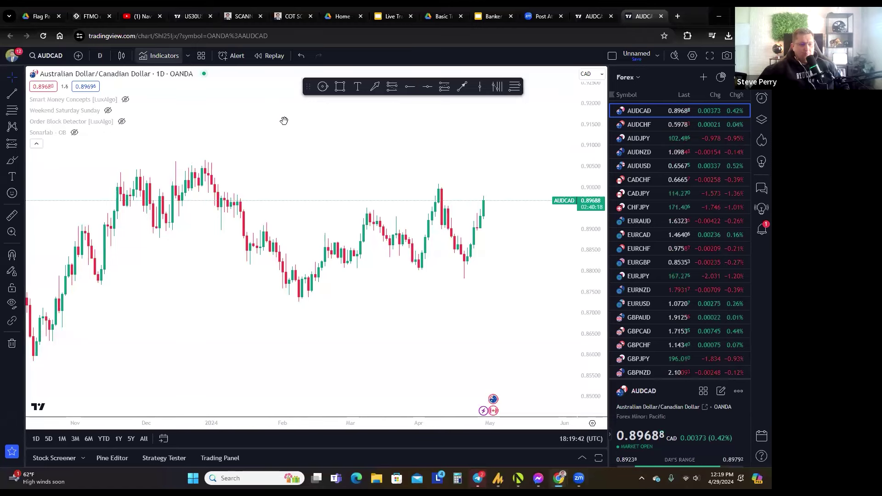
pyautogui.write('order')
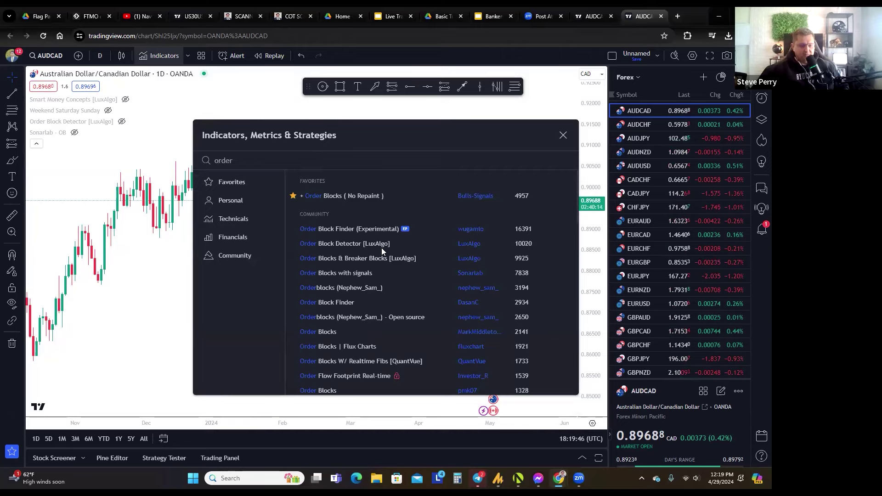
pyautogui.scroll(-4, 374, 296)
pyautogui.scroll(-6, 385, 277)
pyautogui.scroll(8, 414, 193)
pyautogui.scroll(5, 368, 193)
pyautogui.press('BackSpace')
pyautogui.press('BackSpace')
pyautogui.press('BackSpace')
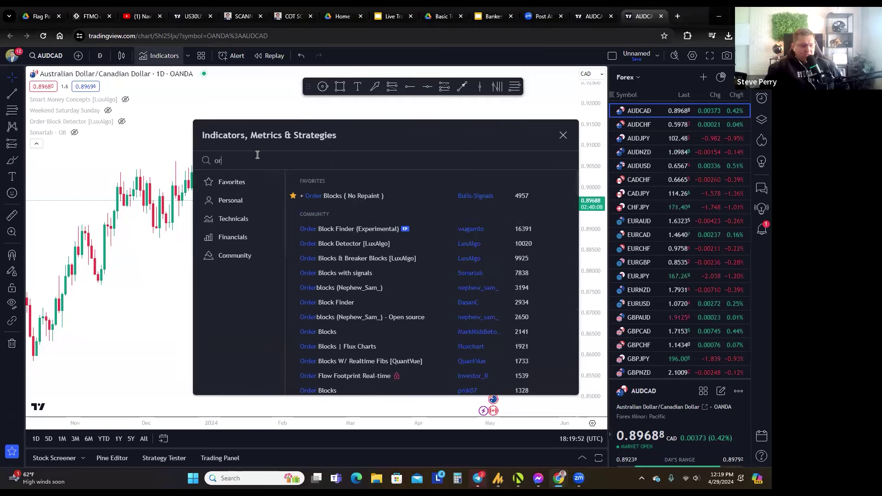
# Browse the indicator library's Technicals, Financials and Community categories, including the community Editors' picks
pyautogui.click(231, 219)
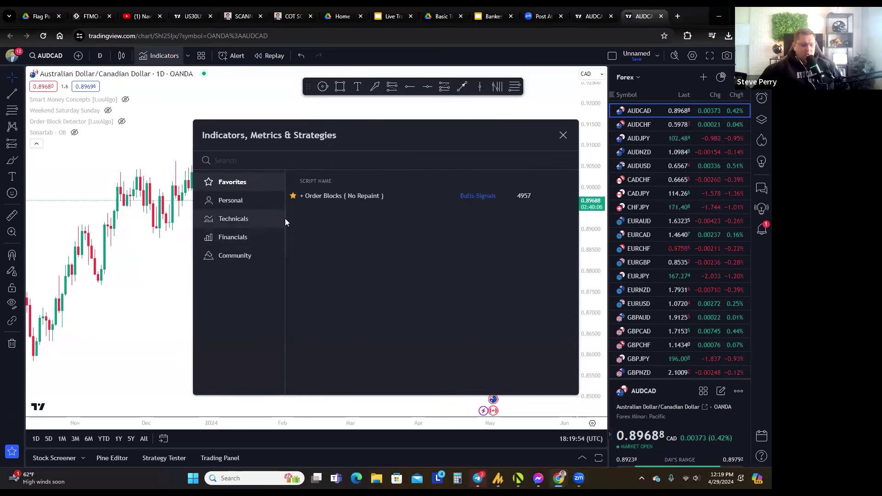
pyautogui.scroll(-18, 381, 230)
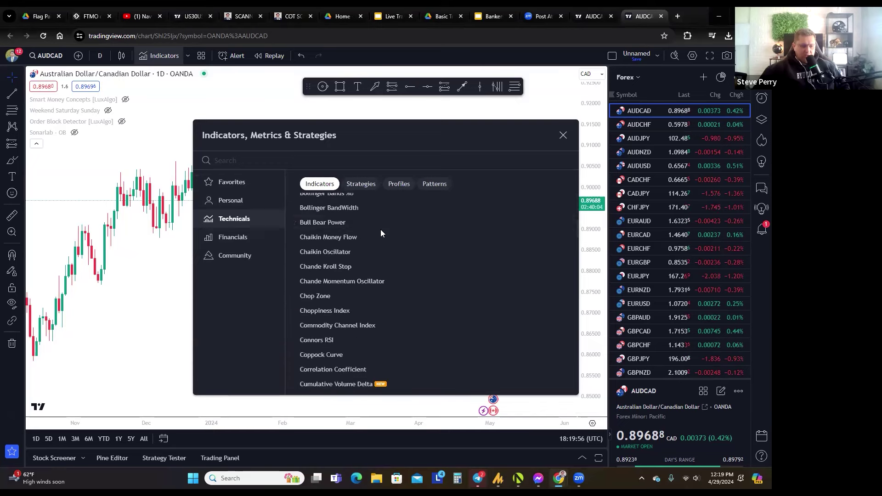
pyautogui.scroll(-20, 383, 248)
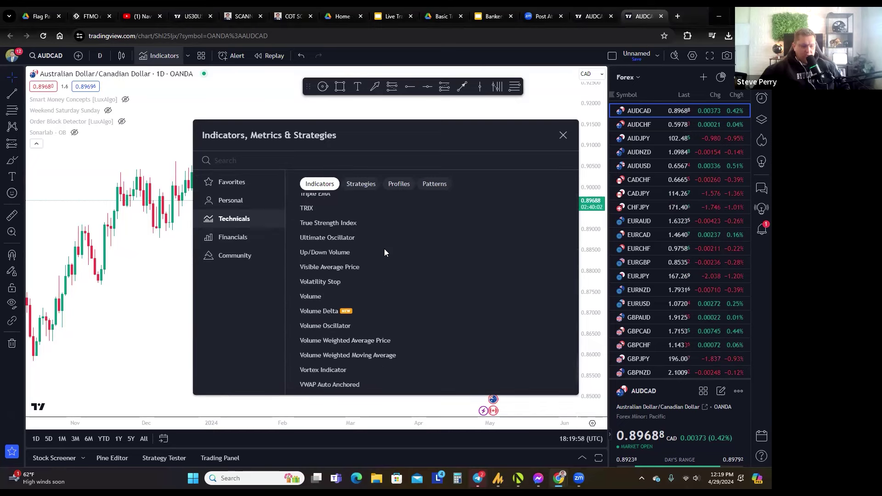
pyautogui.scroll(20, 367, 246)
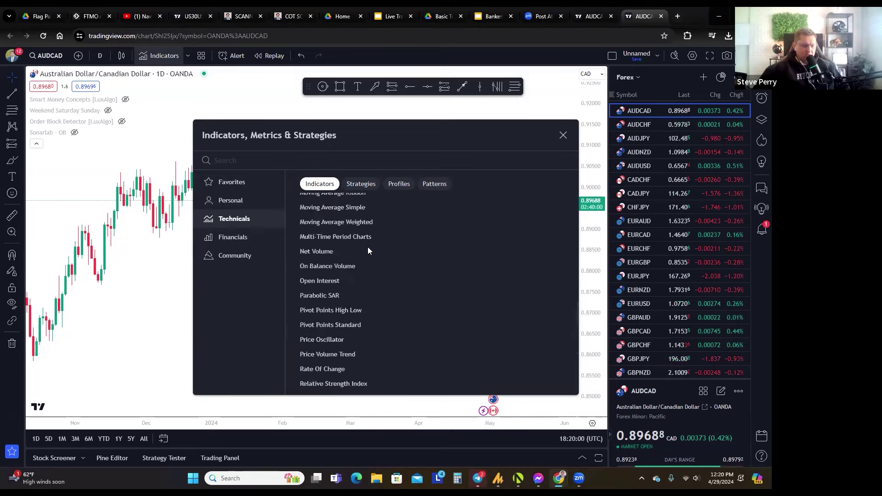
pyautogui.click(252, 237)
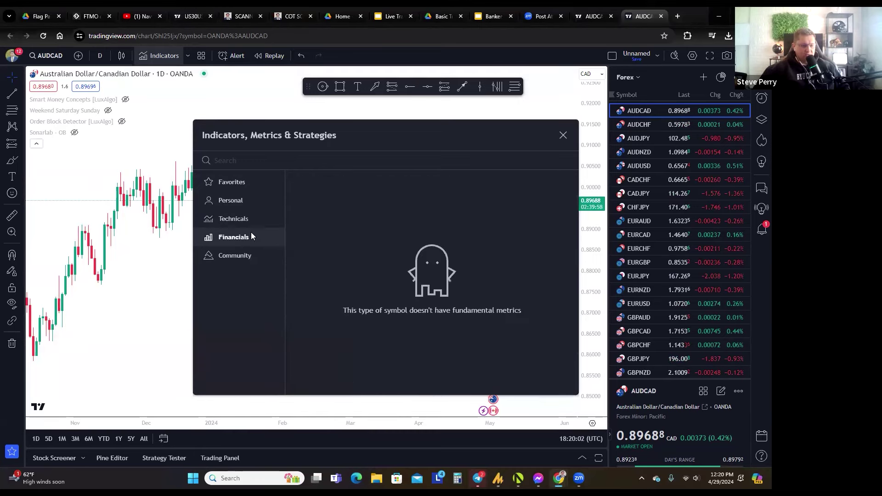
pyautogui.click(237, 256)
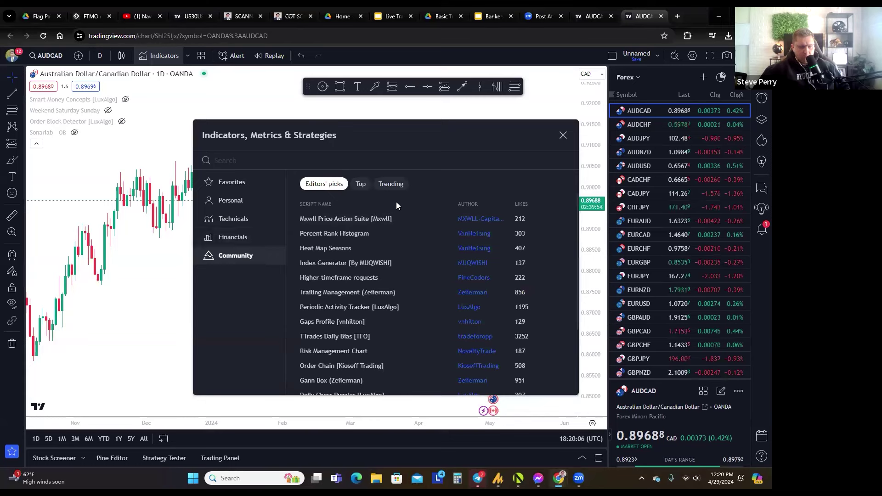
# Add Squeeze Momentum Indicator [LazyBear] from the top community scripts to the chart and collapse its pane
pyautogui.click(360, 185)
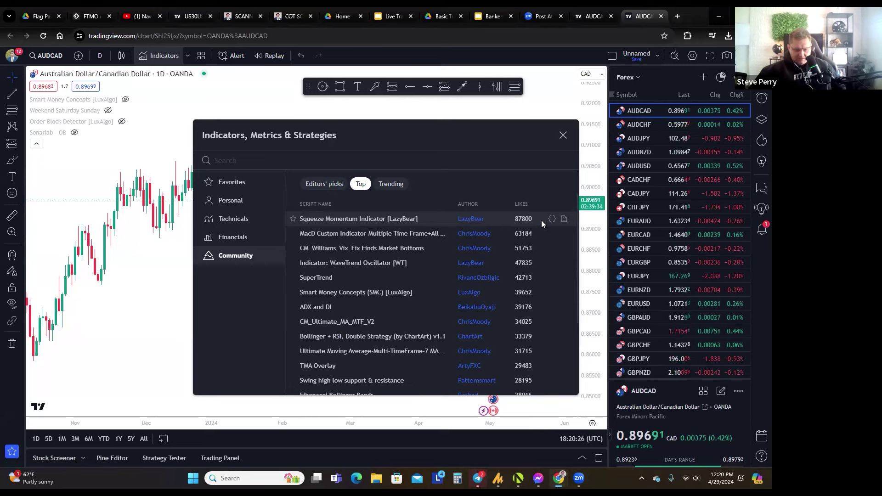
pyautogui.click(362, 219)
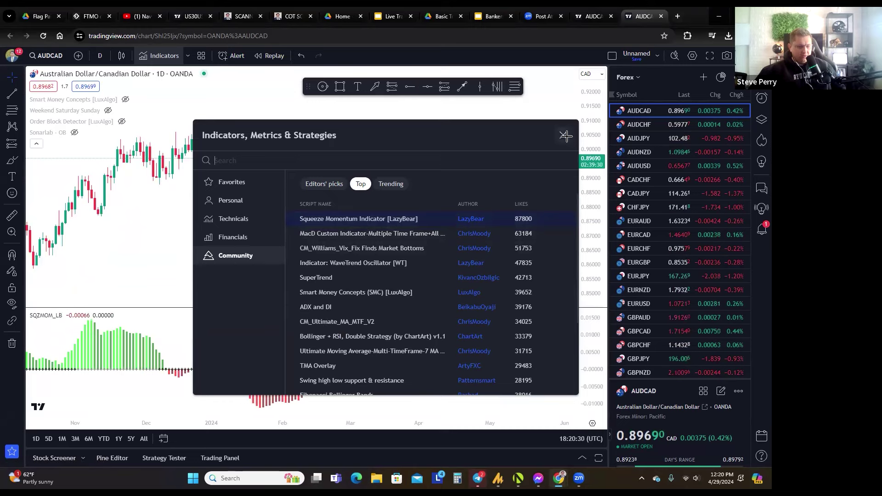
pyautogui.press('Escape')
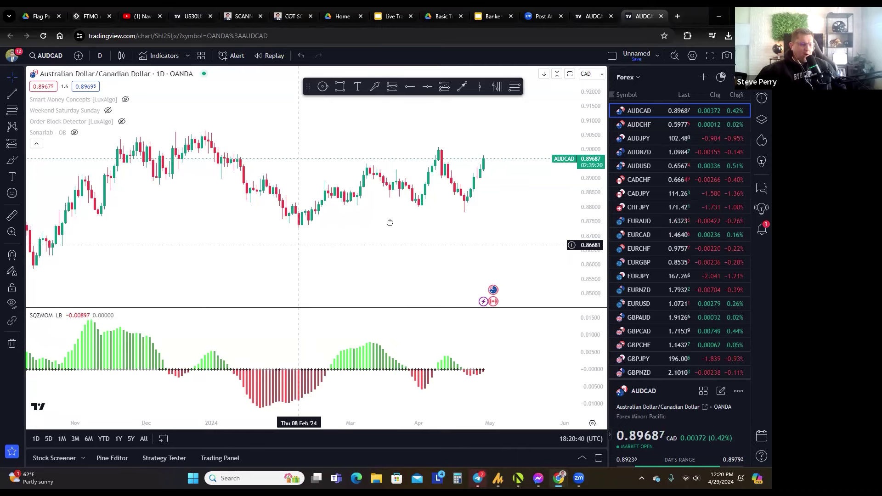
pyautogui.moveTo(387, 221); pyautogui.dragTo(270, 217)
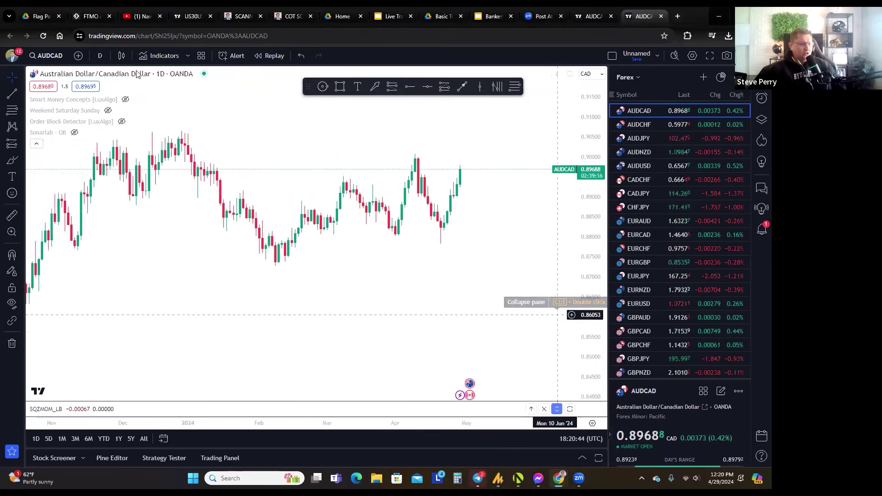
# Add Money Flow Profile [LuxAlgo] from the trending community scripts to the chart and close the indicator library
pyautogui.click(161, 55)
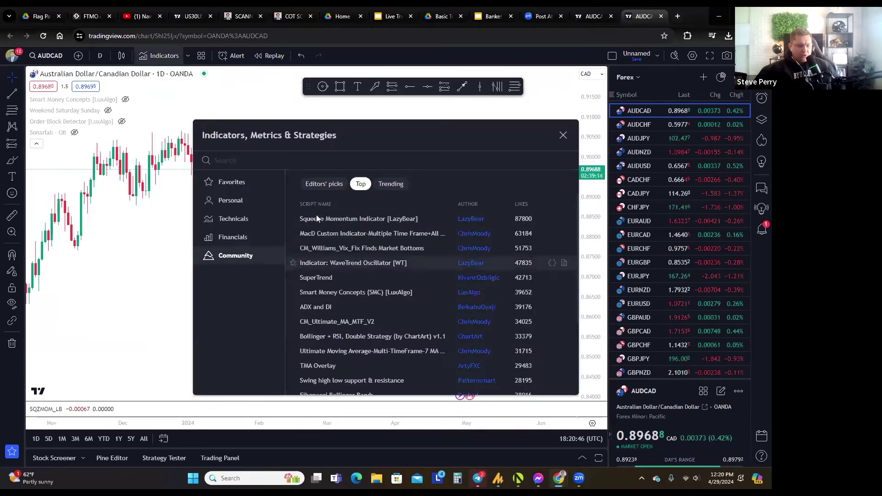
pyautogui.click(399, 184)
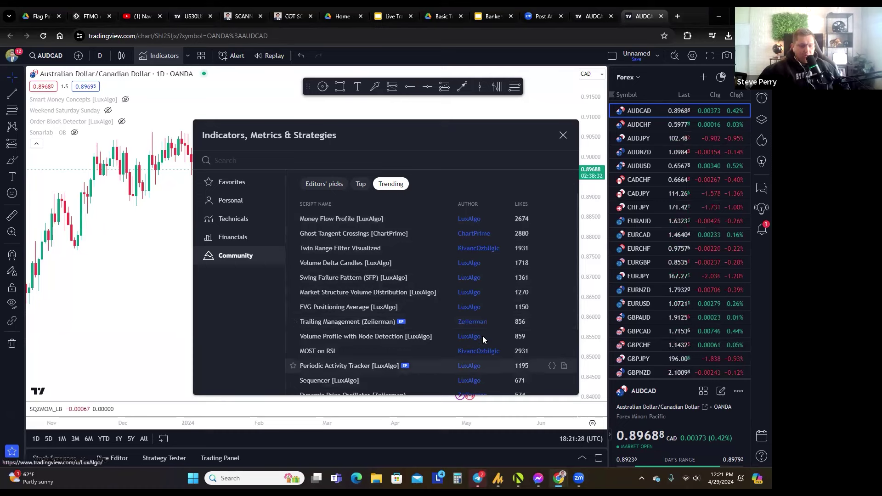
pyautogui.click(395, 222)
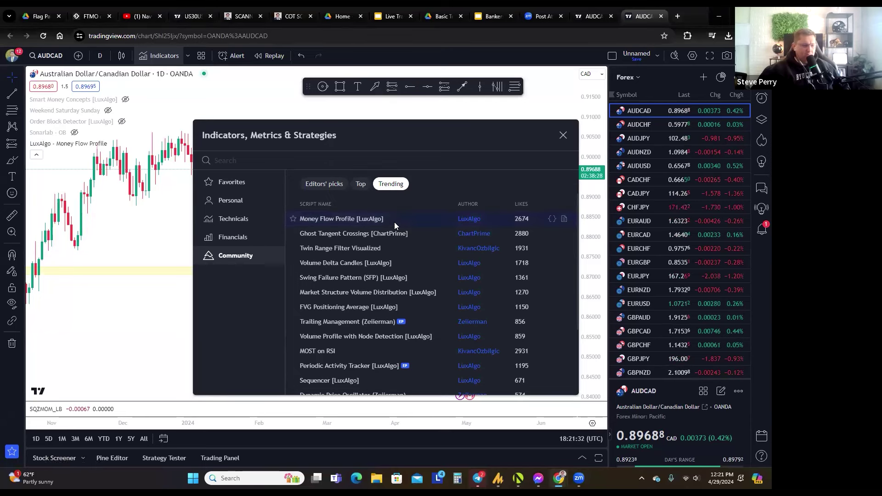
pyautogui.click(563, 135)
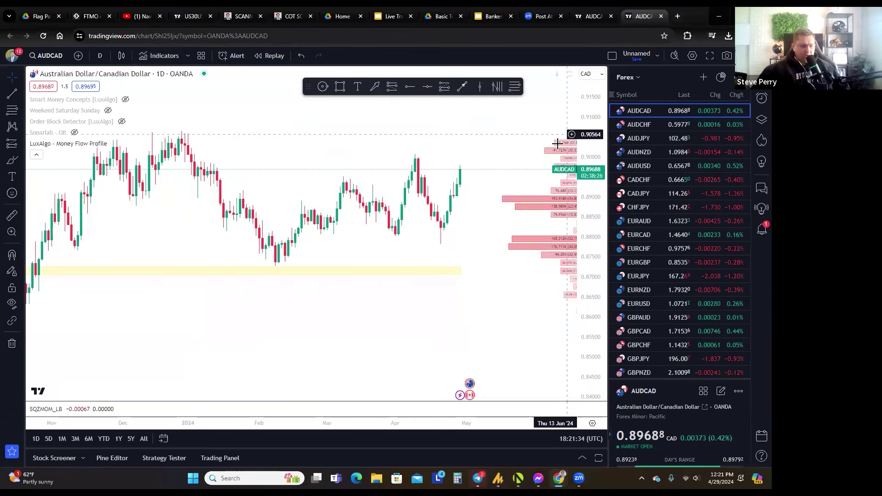
# Examine the Money Flow Profile levels beside the recent candles, remove that indicator from the chart, and collapse the indicator list
pyautogui.hscroll(5, 193, 237)
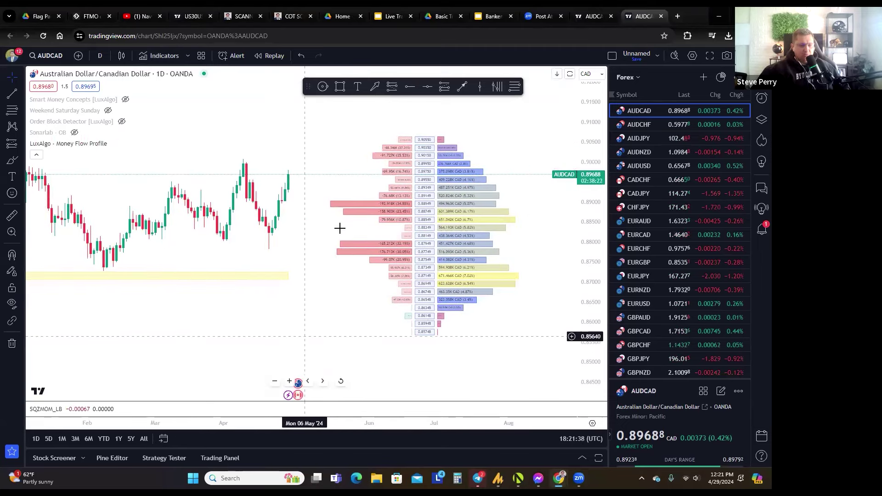
pyautogui.moveTo(593, 255); pyautogui.dragTo(593, 230)
pyautogui.moveTo(219, 253); pyautogui.dragTo(285, 276)
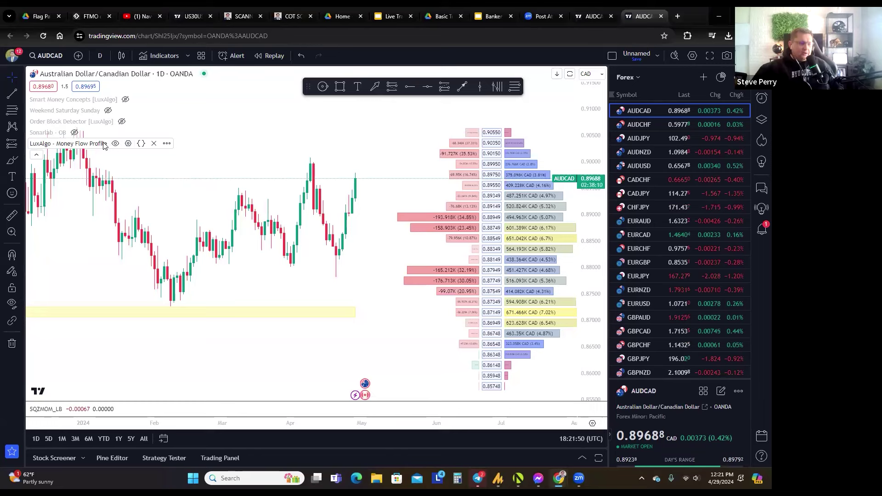
pyautogui.click(154, 144)
pyautogui.moveTo(195, 240); pyautogui.dragTo(247, 245)
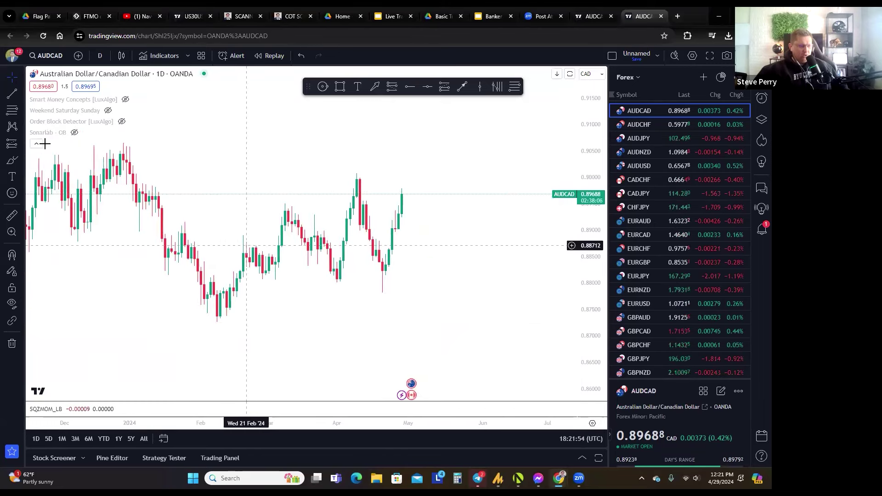
pyautogui.click(37, 144)
pyautogui.moveTo(286, 426); pyautogui.dragTo(404, 427)
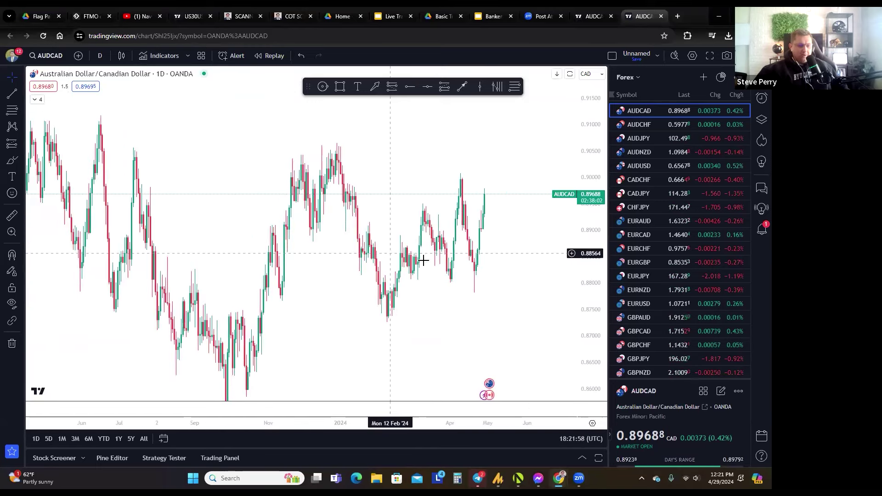
pyautogui.moveTo(423, 261); pyautogui.dragTo(457, 280)
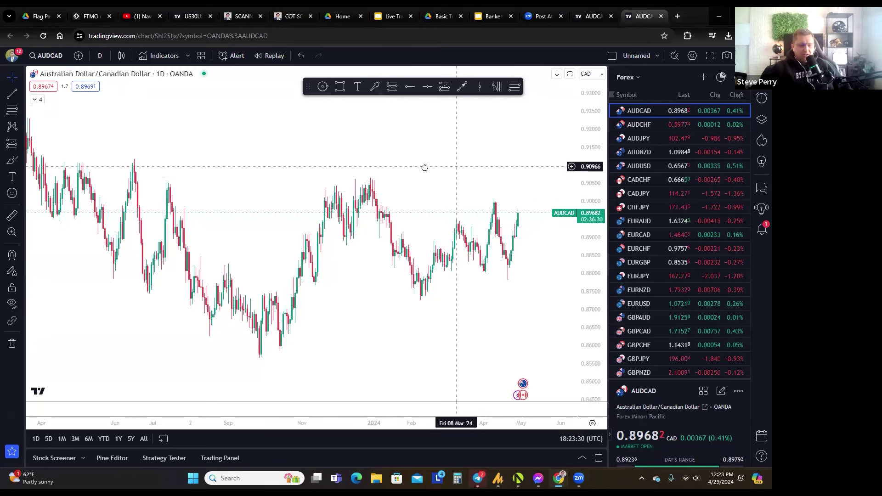
pyautogui.moveTo(424, 166); pyautogui.dragTo(378, 382)
pyautogui.moveTo(409, 423); pyautogui.dragTo(378, 421)
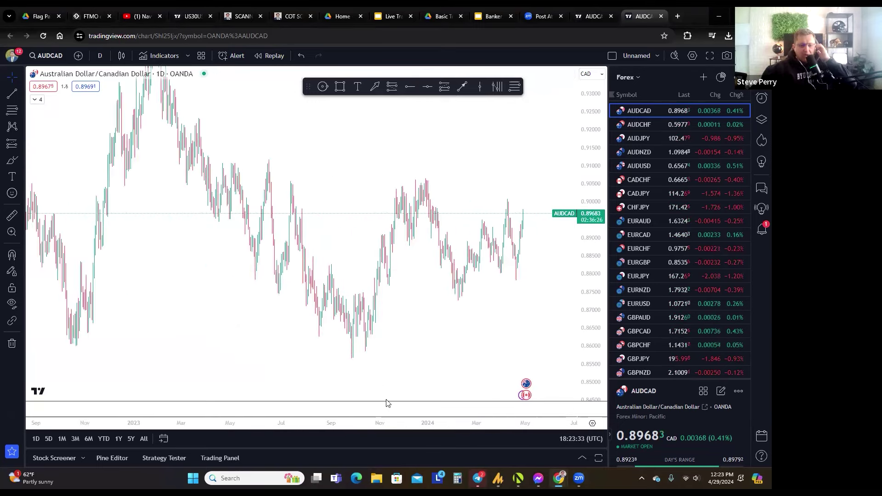
pyautogui.scroll(3, 416, 335)
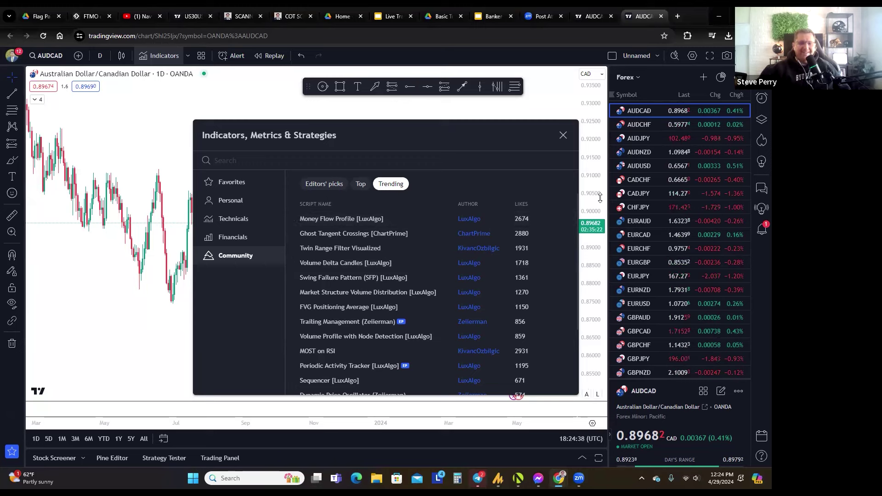
pyautogui.click(563, 136)
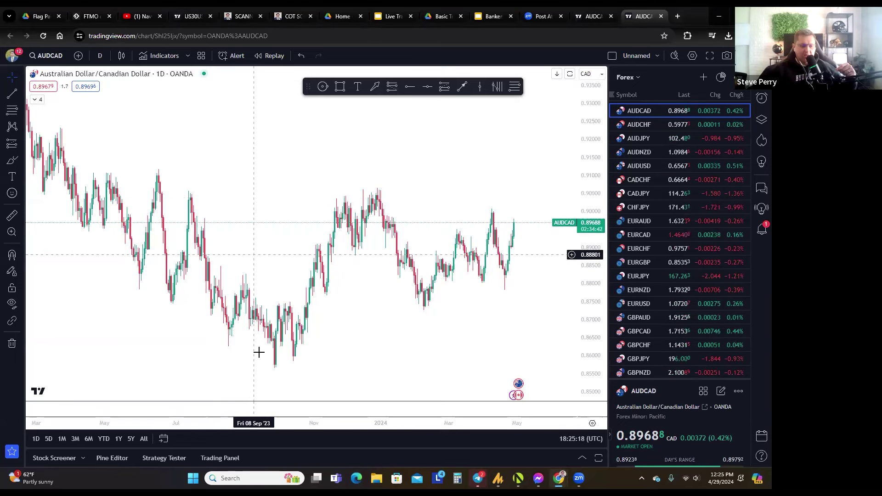
pyautogui.moveTo(285, 423)
pyautogui.mouseDown()
pyautogui.moveTo(321, 425)
pyautogui.moveTo(282, 417)
pyautogui.mouseUp()
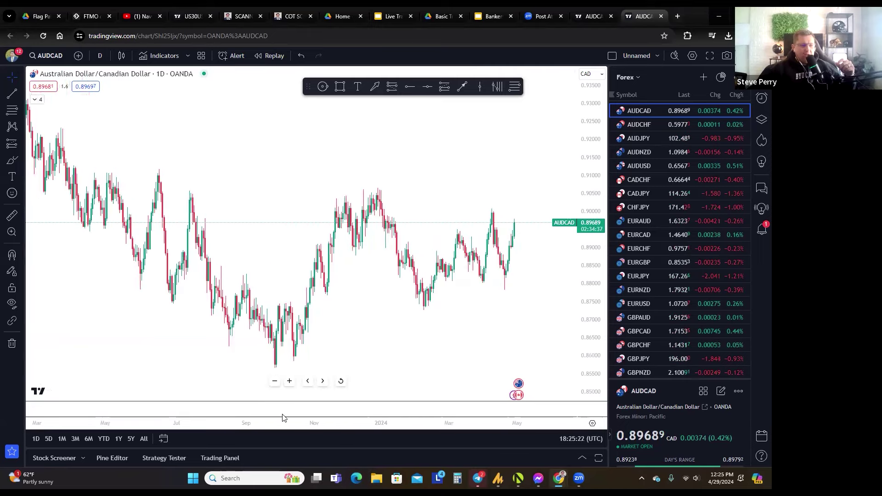
pyautogui.scroll(1, 282, 118)
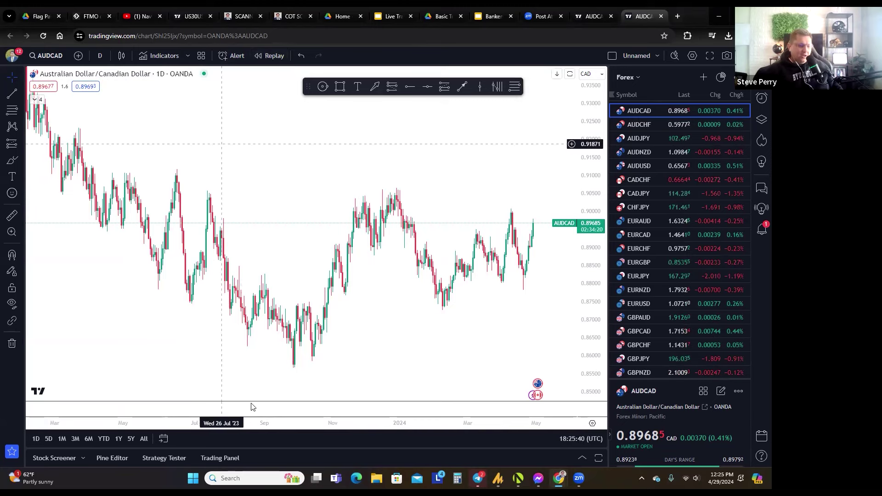
pyautogui.scroll(-3, 435, 428)
pyautogui.scroll(-5, 434, 427)
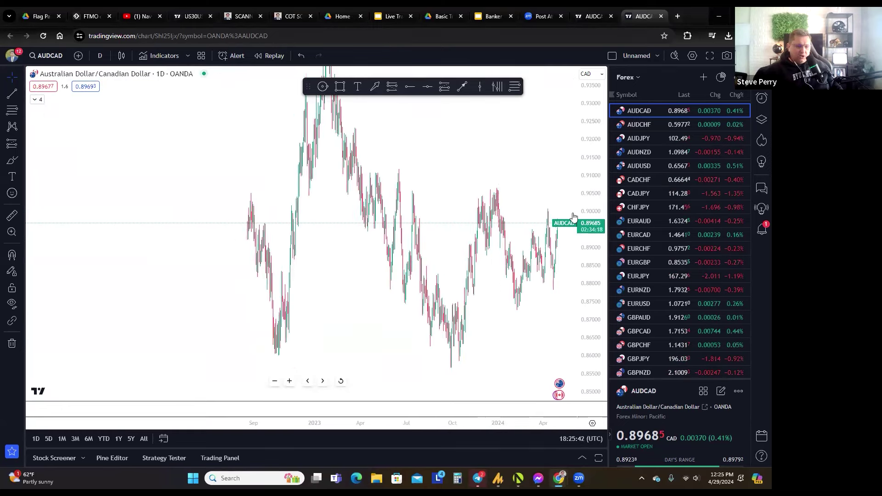
# Start Bar Replay on the AUDCAD daily chart from a bar in about February 2021
pyautogui.moveTo(159, 296); pyautogui.dragTo(193, 299)
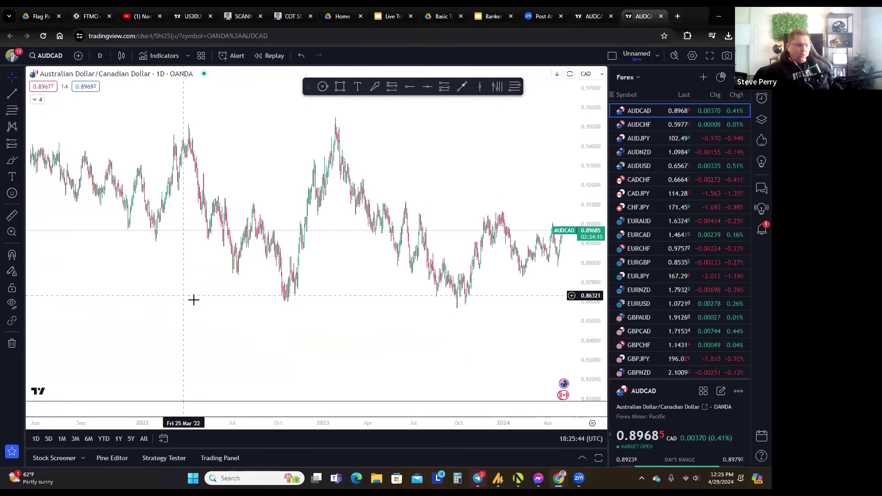
pyautogui.click(99, 55)
pyautogui.click(321, 290)
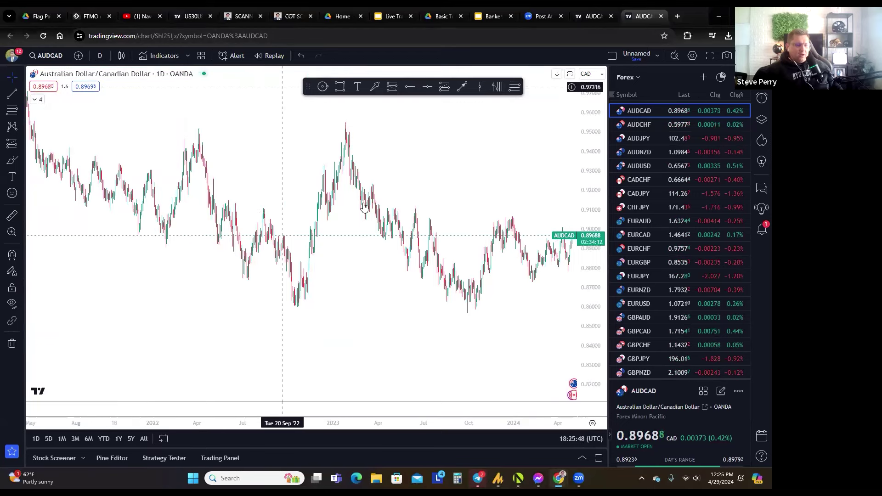
pyautogui.moveTo(222, 179); pyautogui.dragTo(508, 264)
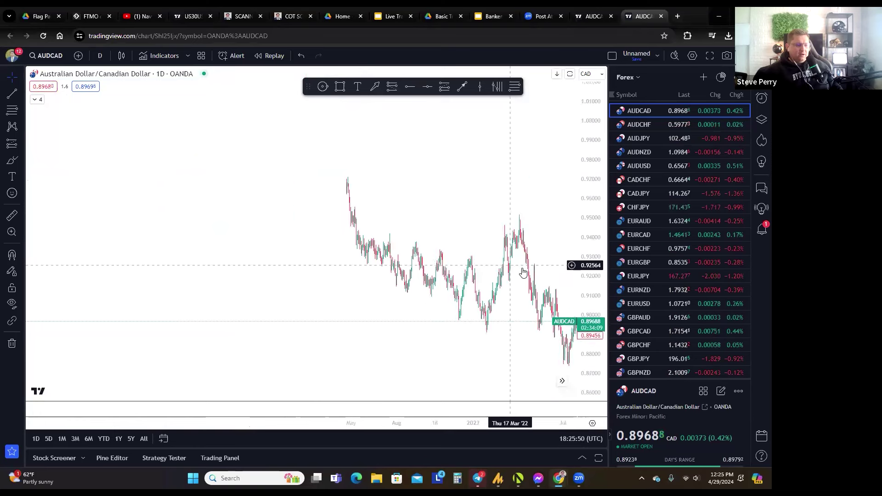
pyautogui.click(271, 56)
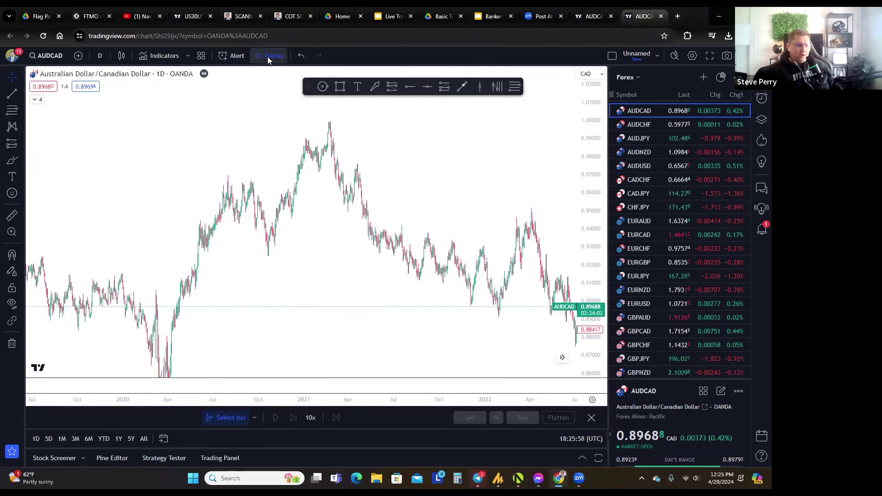
pyautogui.click(330, 156)
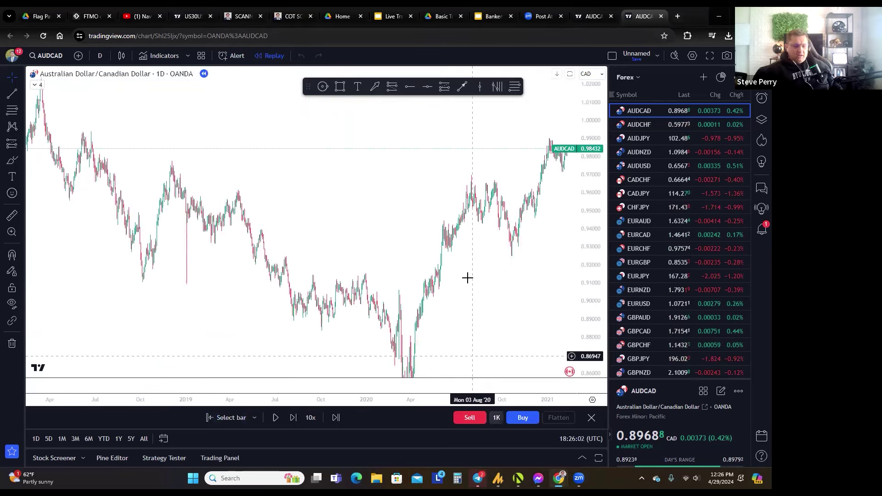
# Enlarge the candles, play the replay up to about early May 2021, and pause it
pyautogui.moveTo(582, 237); pyautogui.dragTo(583, 209)
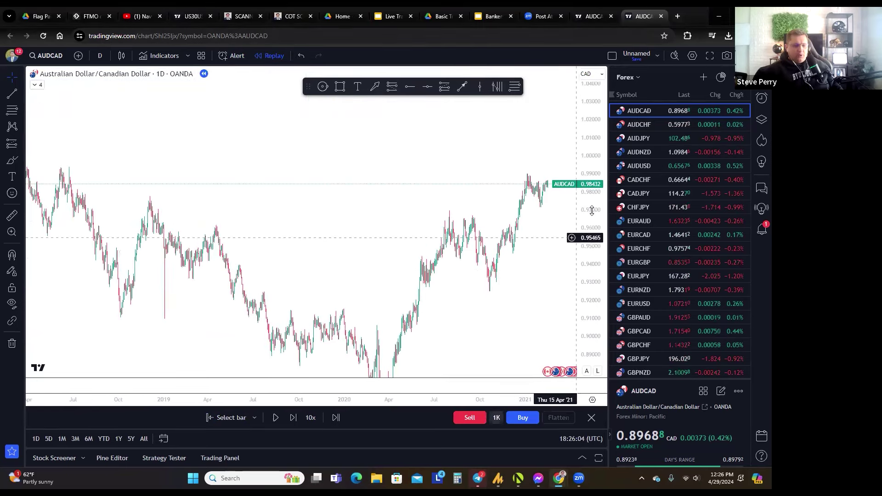
pyautogui.scroll(5, 320, 383)
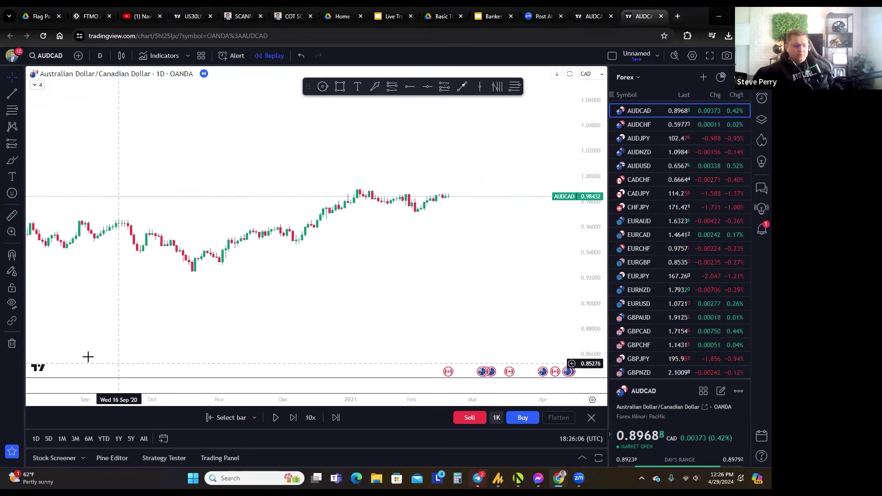
pyautogui.moveTo(434, 278); pyautogui.dragTo(550, 280)
pyautogui.doubleClick(586, 285)
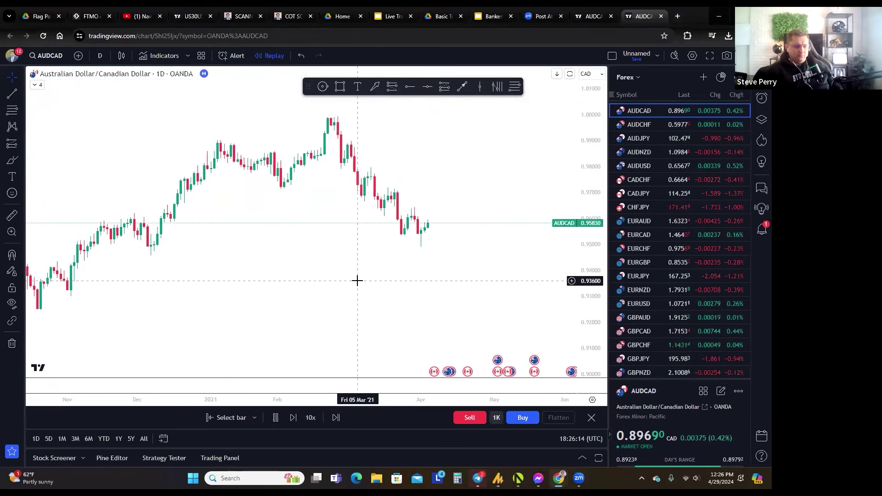
pyautogui.click(276, 418)
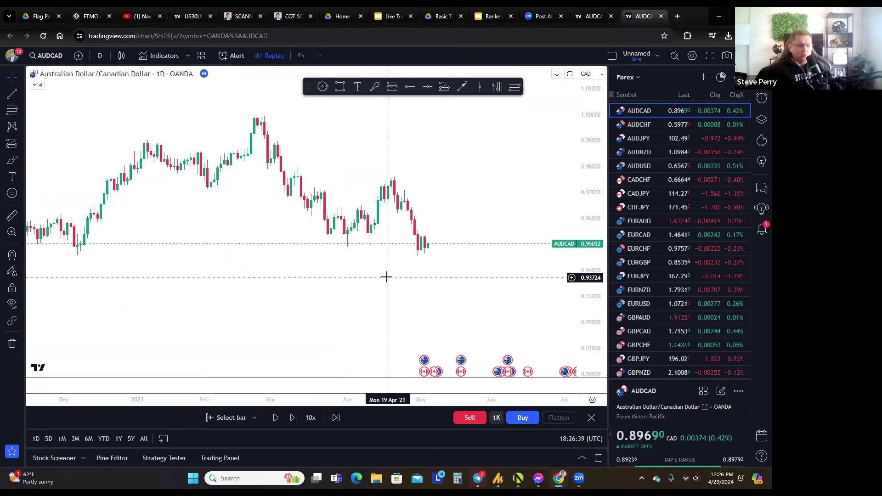
# Resume the replay to about October 2021, pause it, and jump forward to real time
pyautogui.click(275, 417)
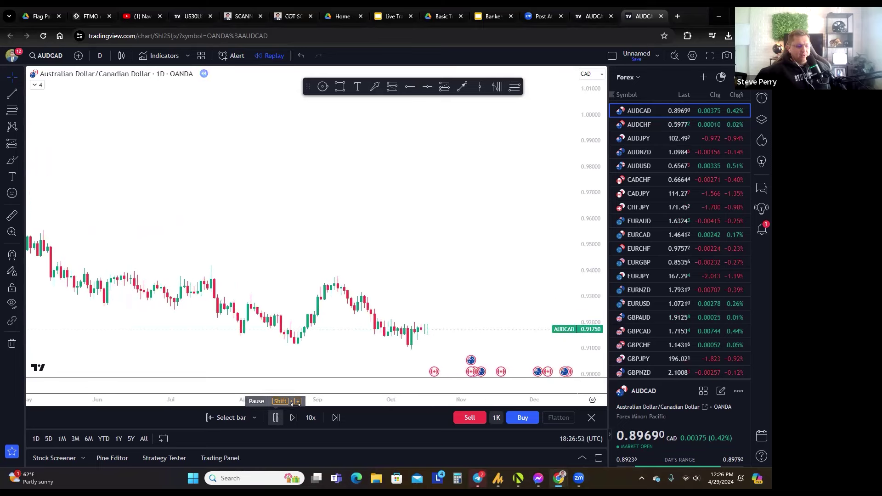
pyautogui.click(276, 418)
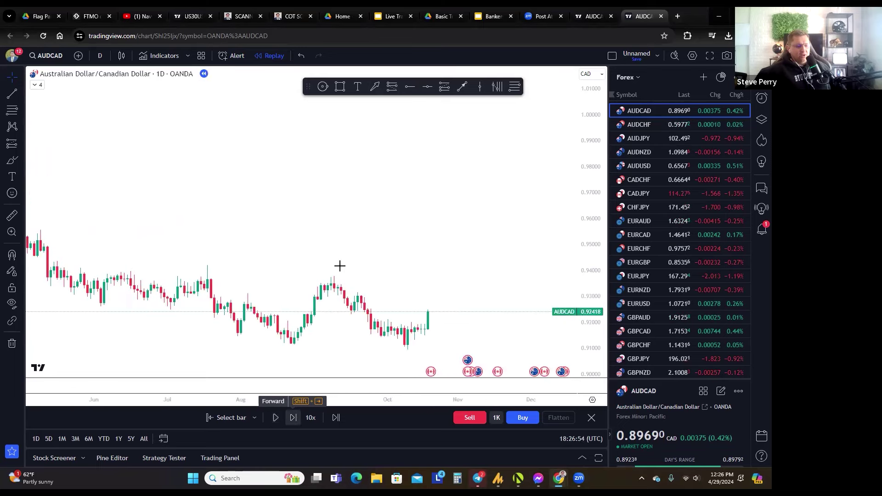
pyautogui.click(336, 418)
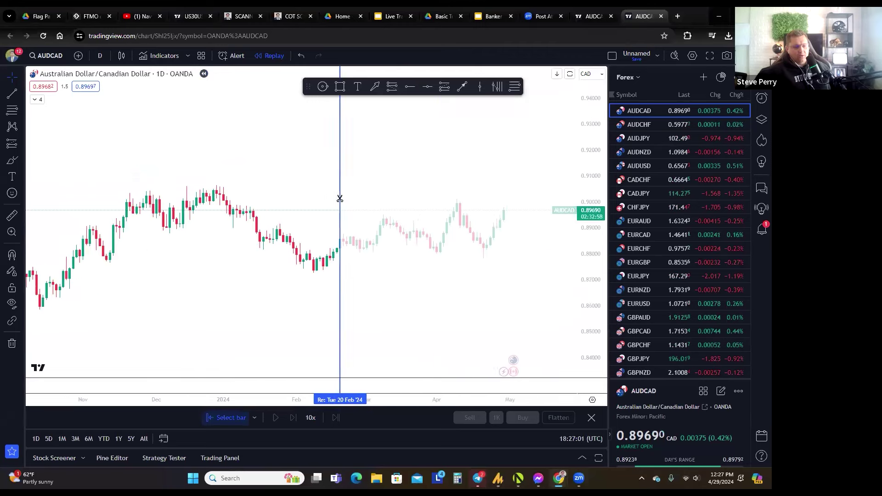
# Restart the replay from the most recent bar and exit Bar Replay mode
pyautogui.click(395, 326)
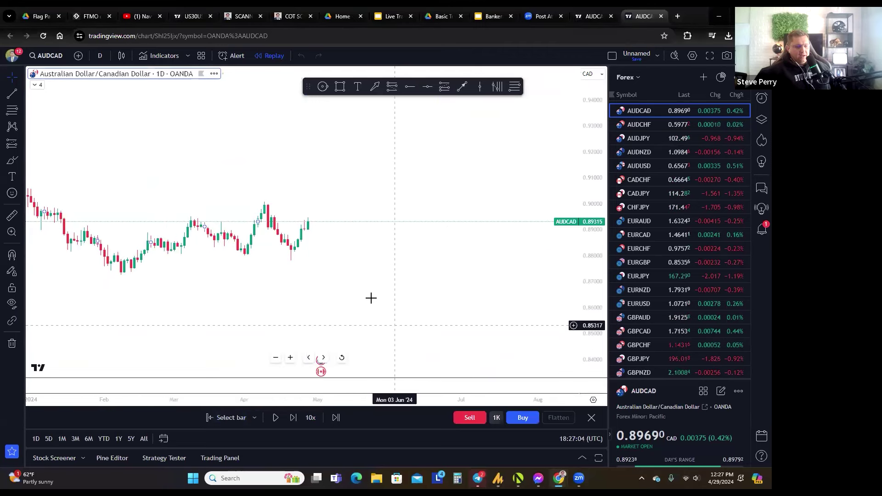
pyautogui.click(274, 57)
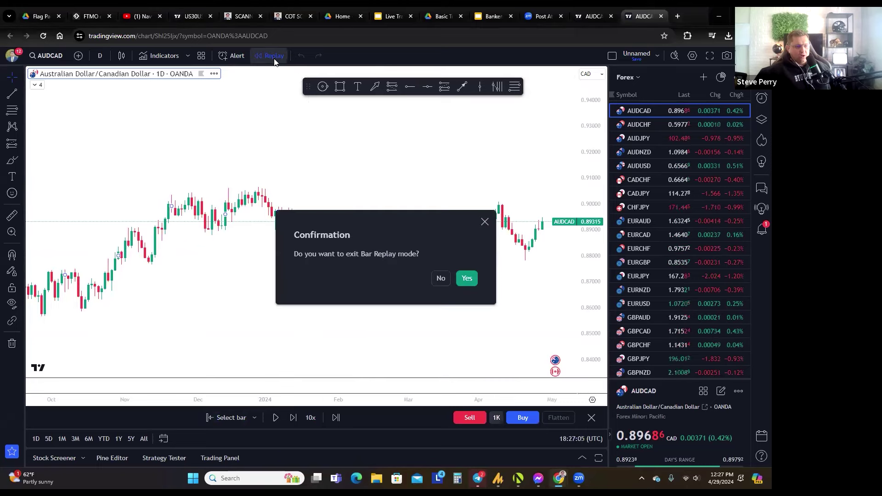
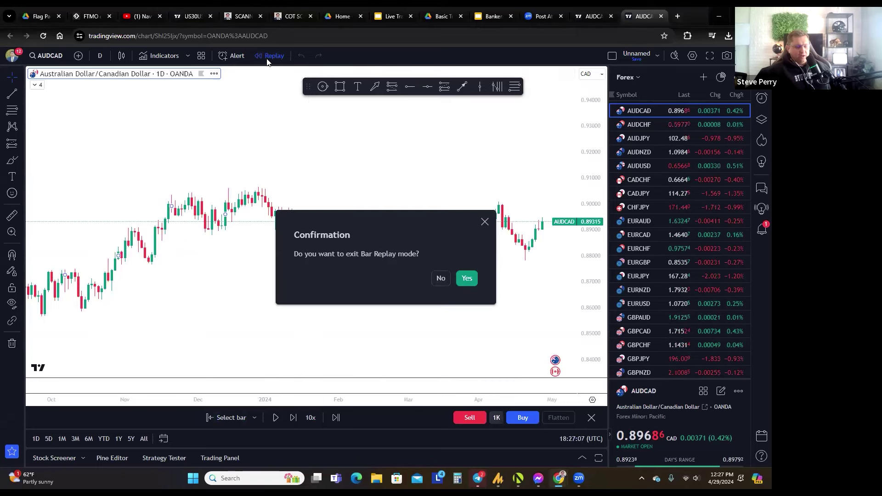
pyautogui.click(471, 280)
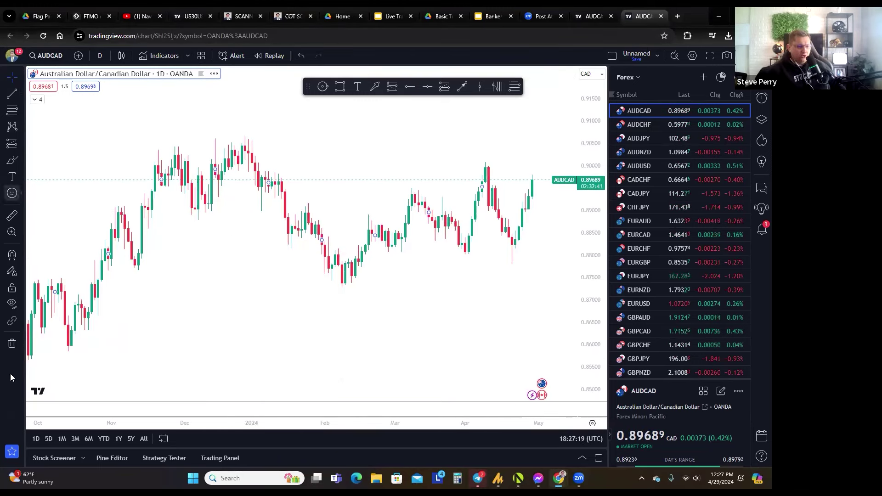
# Browse the cursor options and the list of lines, channels and pitchforks drawing tools
pyautogui.click(21, 77)
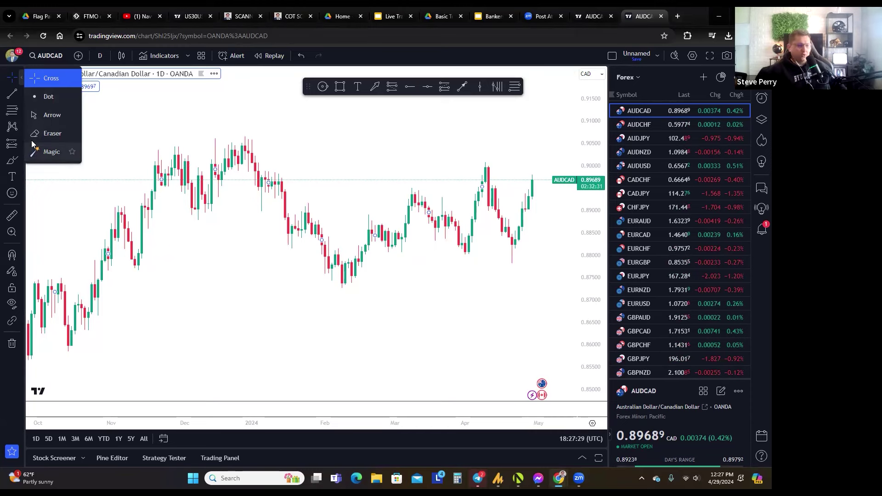
pyautogui.click(13, 94)
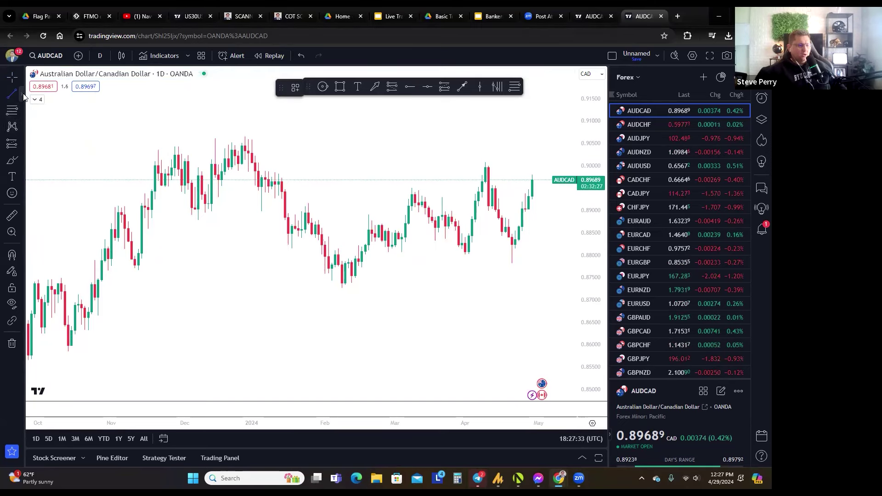
pyautogui.click(23, 97)
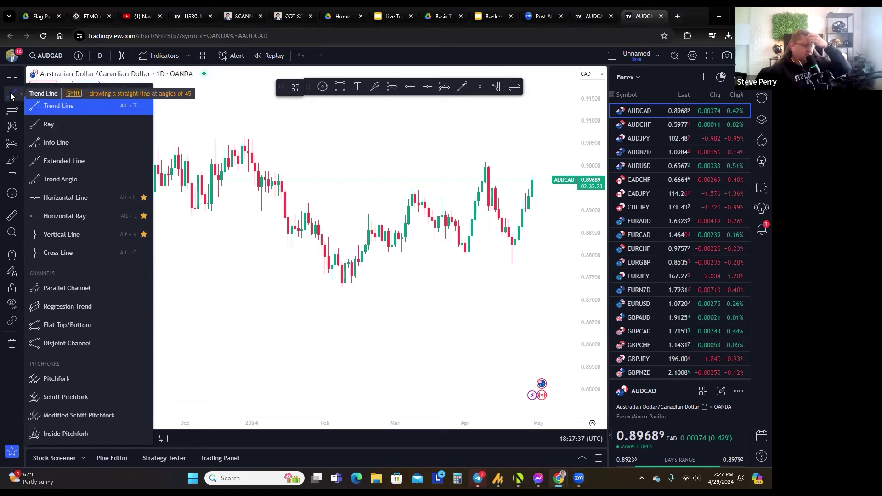
pyautogui.click(12, 95)
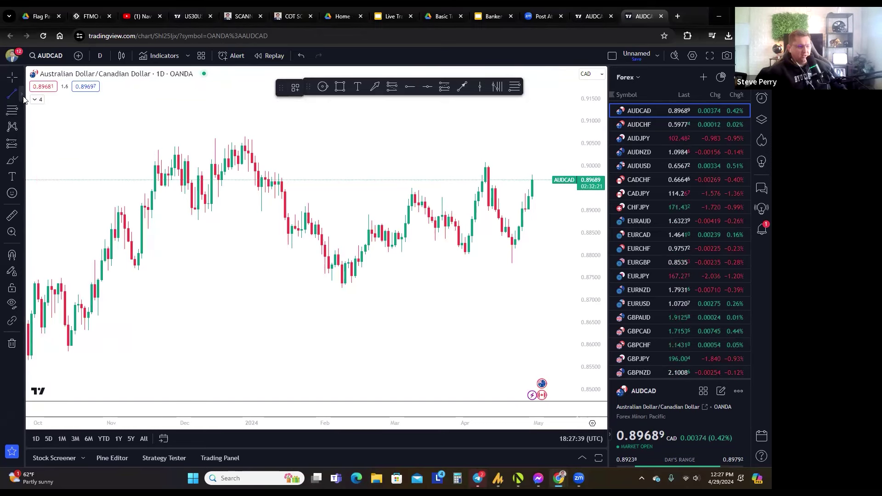
pyautogui.click(24, 98)
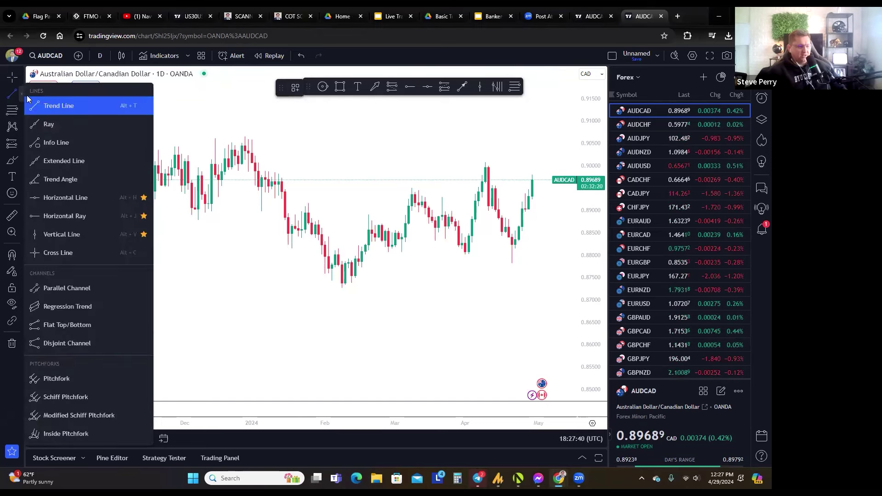
# Draw a trend line from about 0.90516 on 27 Dec '23 to about 0.87435 on 27 Feb '24, and delete it
pyautogui.click(66, 106)
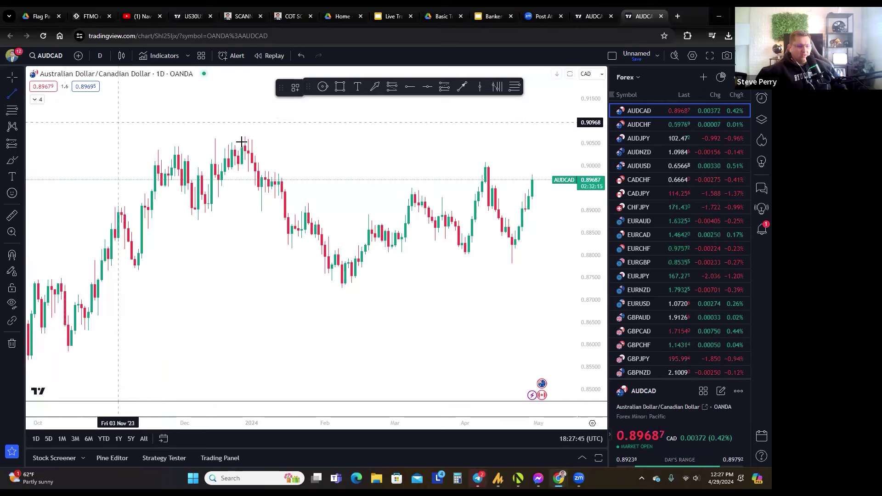
pyautogui.click(241, 143)
pyautogui.click(384, 279)
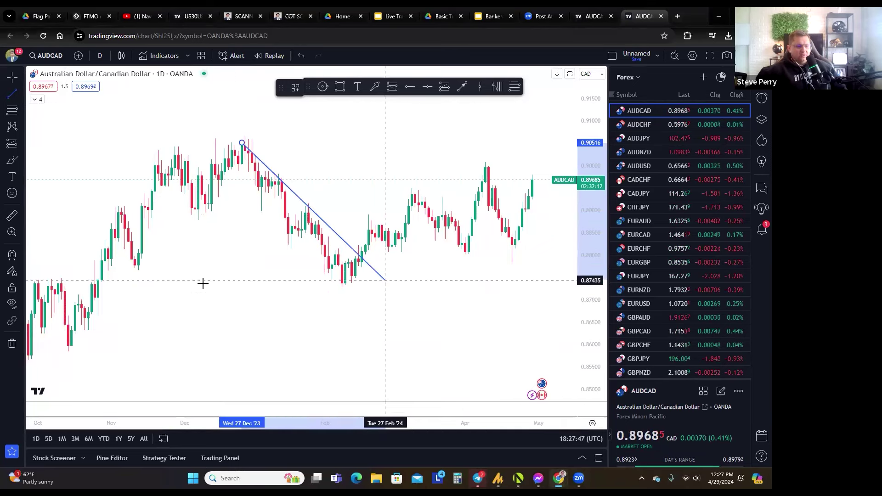
pyautogui.click(324, 213)
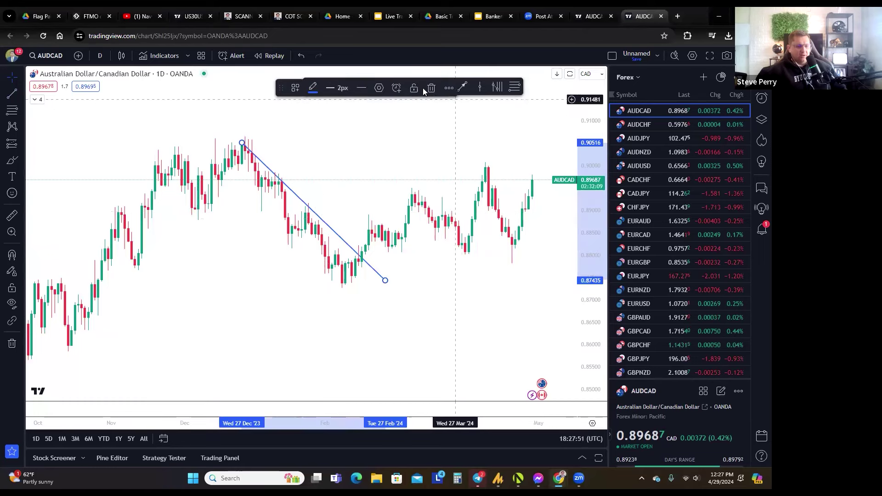
pyautogui.press('Delete')
# Draw an arrow from about 0.90454 on 5 Jan '24 to about 0.87189 on 23 Feb '24, and delete it
pyautogui.click(462, 87)
pyautogui.click(262, 146)
pyautogui.click(375, 290)
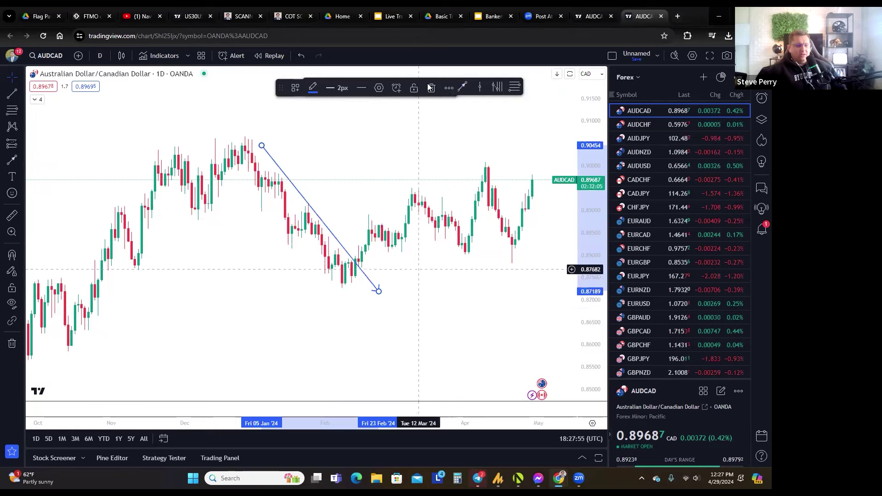
pyautogui.press('Delete')
# Reposition the favorites toolbar, and try adding the Ray tool to the favorites and removing it again
pyautogui.moveTo(307, 87)
pyautogui.mouseDown()
pyautogui.moveTo(348, 124)
pyautogui.moveTo(299, 90)
pyautogui.moveTo(297, 79)
pyautogui.moveTo(305, 81)
pyautogui.moveTo(287, 81)
pyautogui.mouseUp()
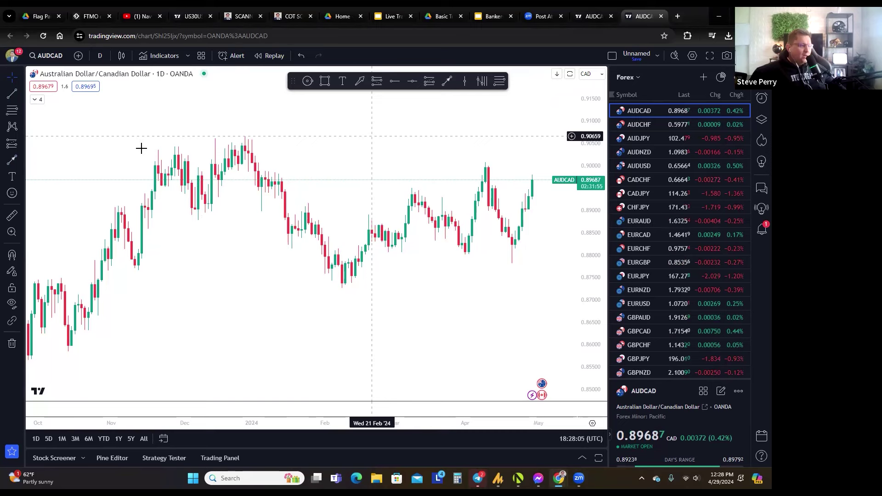
pyautogui.click(21, 99)
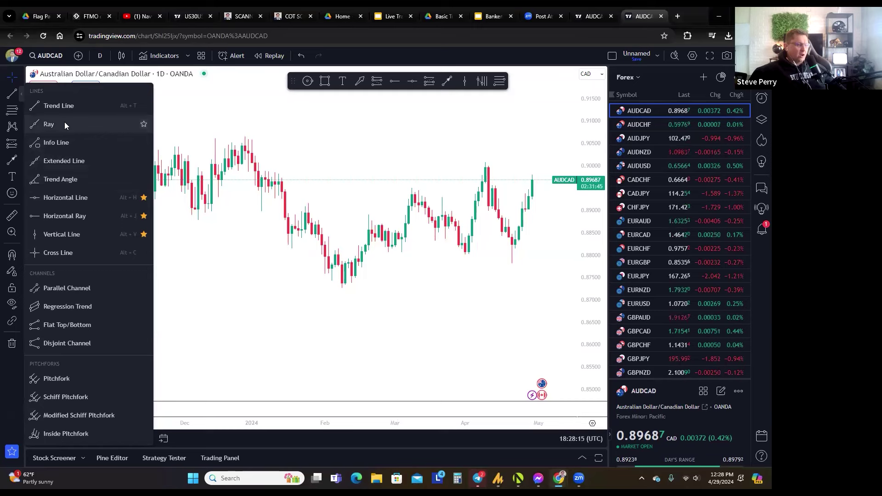
pyautogui.click(144, 124)
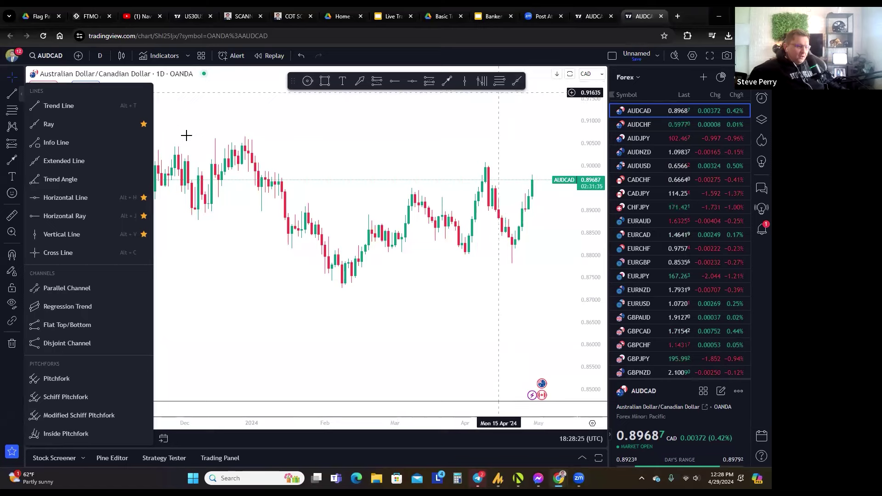
pyautogui.click(144, 125)
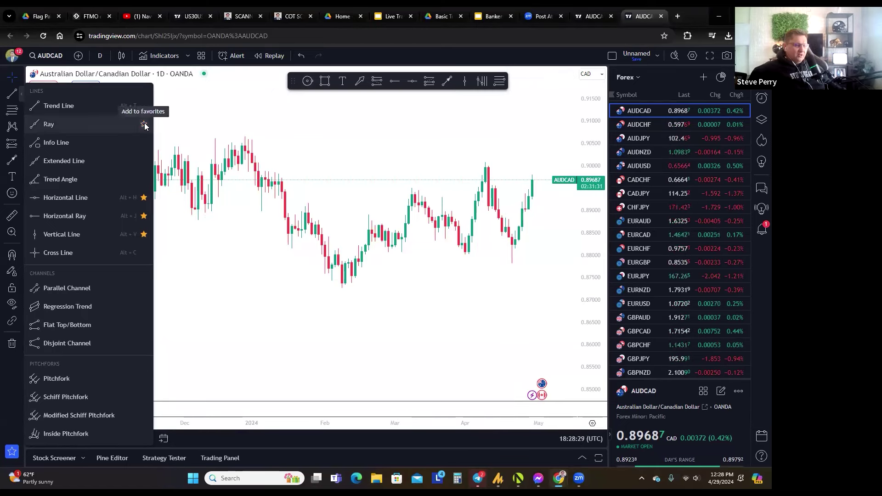
pyautogui.click(164, 192)
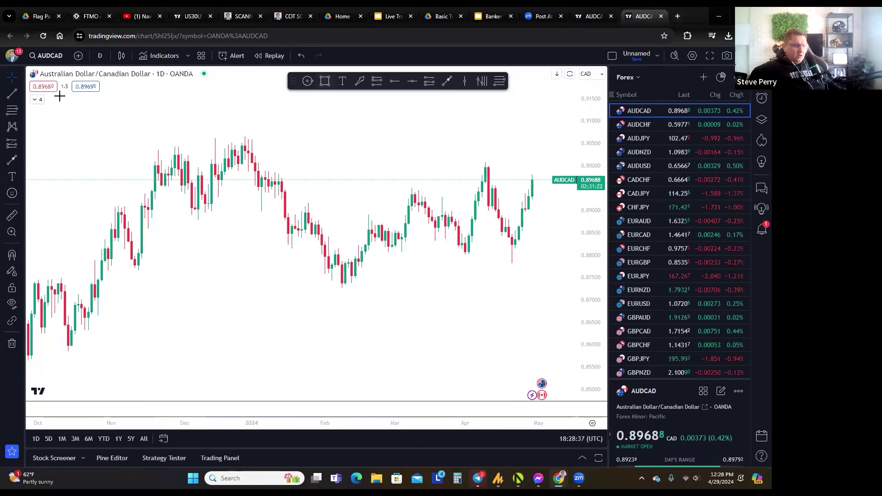
# Remove Horizontal Line from the favorite drawing tools, add it back as the last one, and reposition the favorites toolbar
pyautogui.click(20, 94)
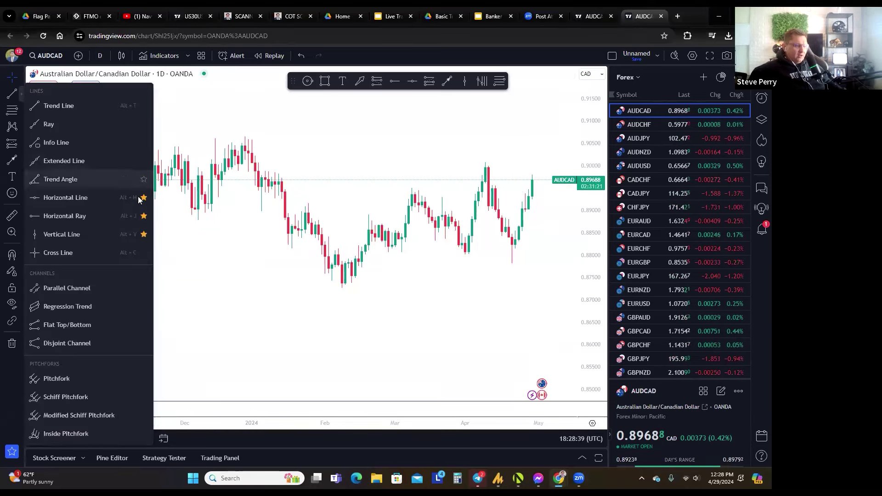
pyautogui.click(144, 198)
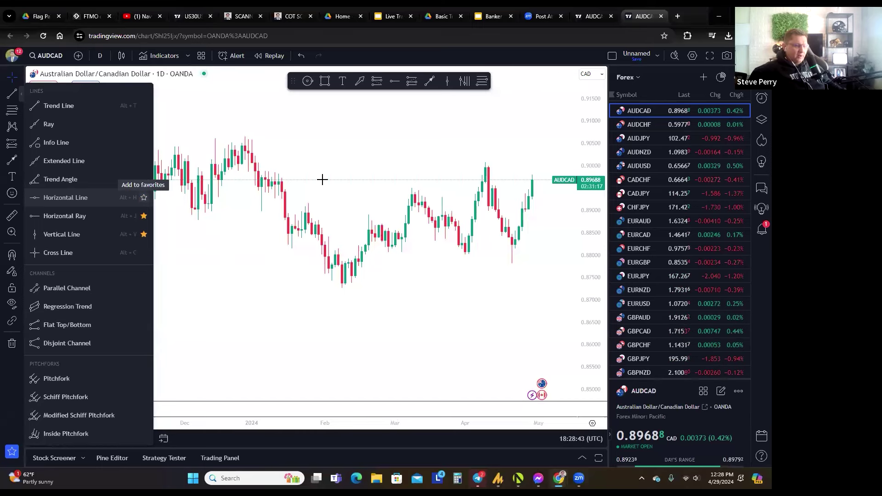
pyautogui.click(333, 155)
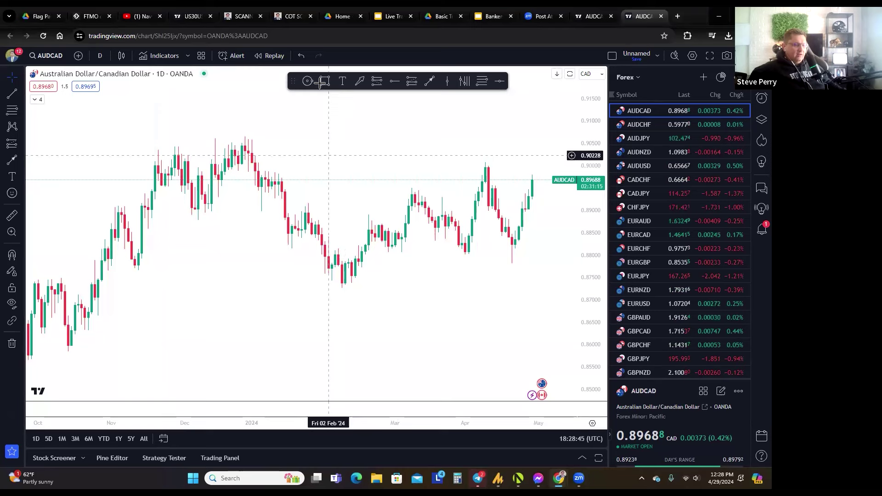
pyautogui.moveTo(292, 146)
pyautogui.mouseDown()
pyautogui.moveTo(390, 106)
pyautogui.moveTo(380, 99)
pyautogui.mouseUp()
# Draw a thick arrow marker from about 0.90444 down to 0.88904 in mid-February 2024 and a thin arrow pointing at the mid-January candles
pyautogui.moveTo(360, 214); pyautogui.dragTo(370, 145)
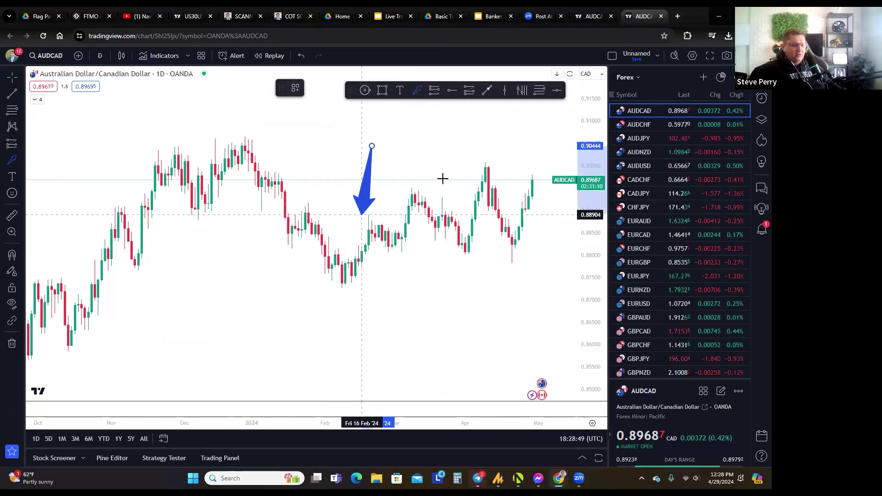
pyautogui.moveTo(303, 131); pyautogui.dragTo(287, 173)
pyautogui.click(417, 90)
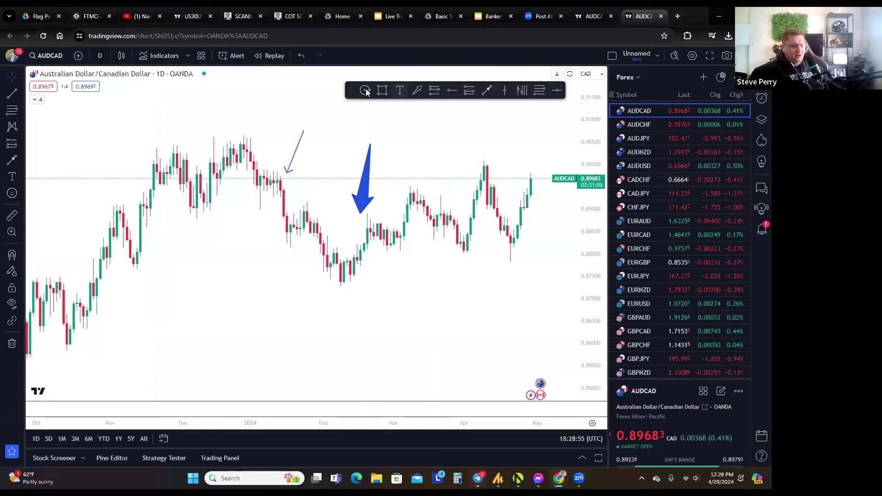
# Draw a circle centred at about 0.8997 between the arrows and a rectangle from about 0.8763 to 0.8856 starting in early February 2024
pyautogui.moveTo(327, 168); pyautogui.dragTo(344, 179)
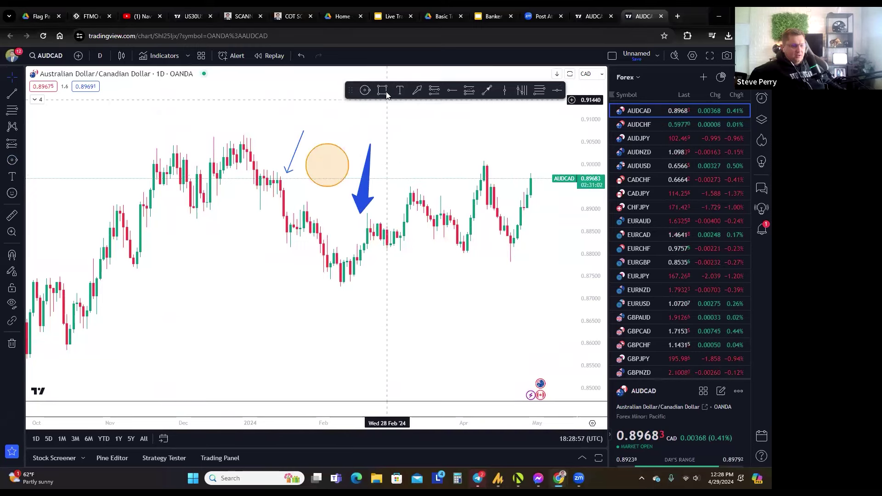
pyautogui.moveTo(320, 270); pyautogui.dragTo(341, 229)
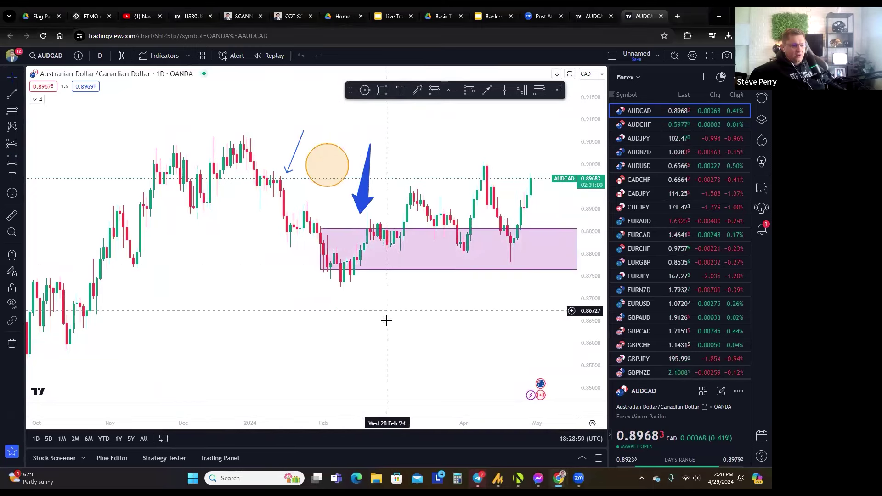
# Undo the drawn rectangle and circle together with the thin arrow and the thick arrow marker
pyautogui.moveTo(375, 318); pyautogui.dragTo(327, 320)
pyautogui.hotkey('ctrl', 'z')
pyautogui.hotkey('ctrl', 'z')
pyautogui.hotkey('ctrl', 'z')
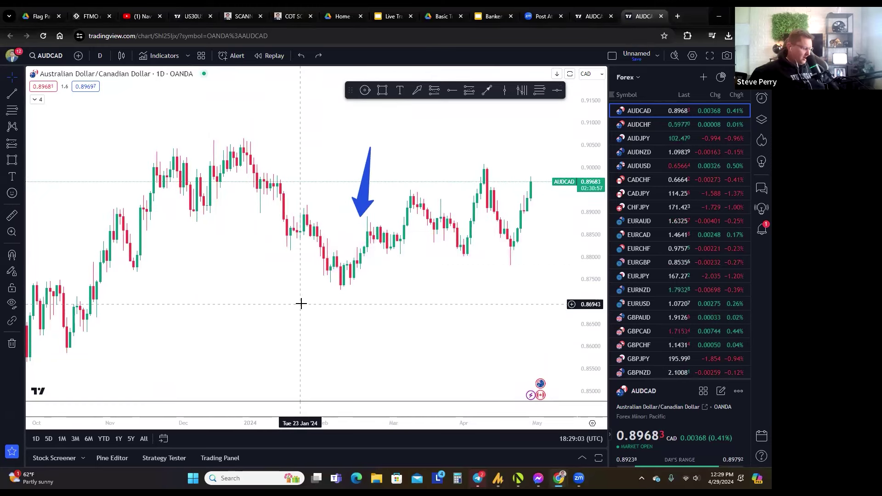
pyautogui.hotkey('ctrl', 'z')
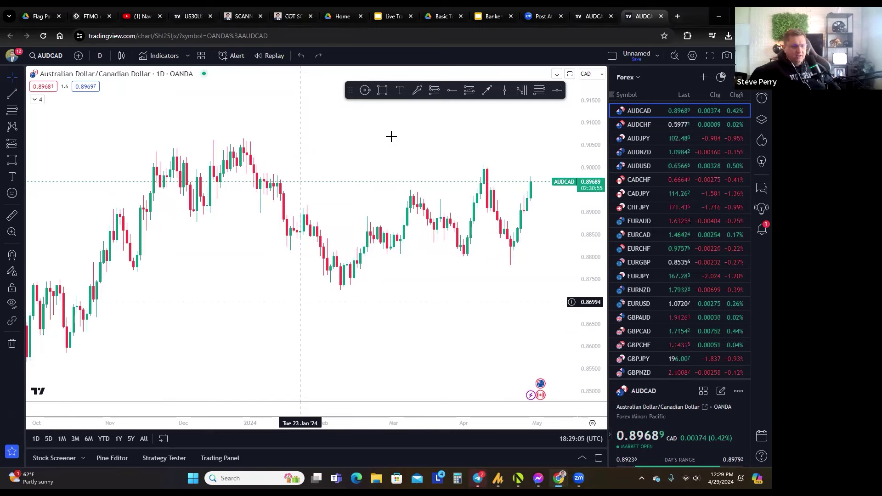
# Replace an arrow marker drawn over February with one from 0.86984 to 0.87990 in mid-January, and draw a thin arrow from 0.89212 on 19 Apr '24
pyautogui.moveTo(360, 190); pyautogui.dragTo(337, 243)
pyautogui.click(322, 173)
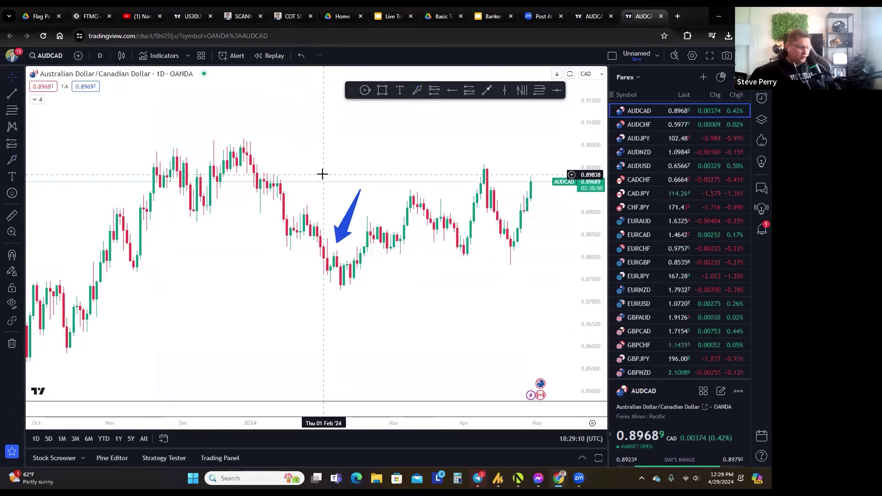
pyautogui.click(416, 90)
pyautogui.moveTo(273, 302); pyautogui.dragTo(290, 255)
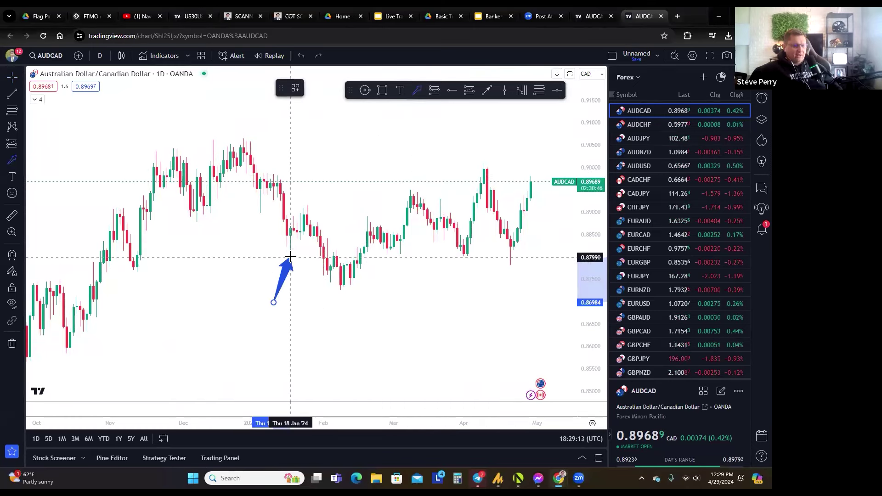
pyautogui.click(392, 172)
pyautogui.moveTo(510, 202); pyautogui.dragTo(408, 184)
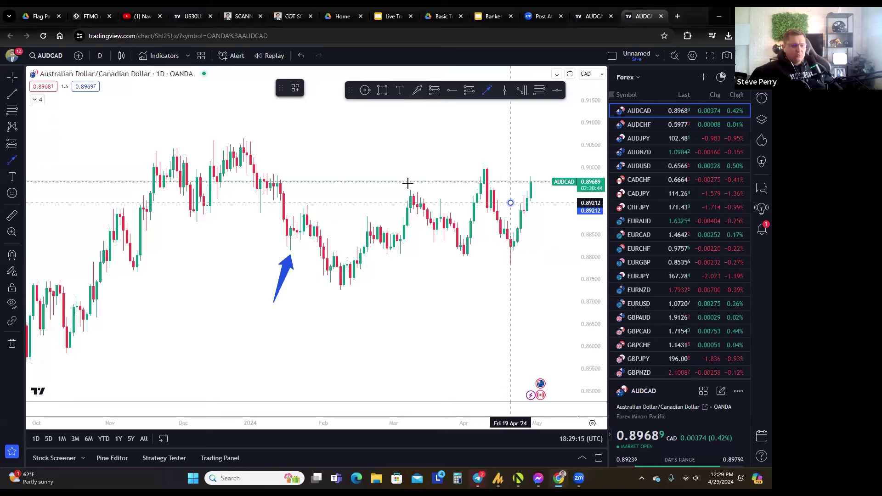
# Draw a rectangle from about 0.9058 to 0.8978 starting in late January 2024, and a circle around the late-February candles at about 0.887
pyautogui.click(382, 91)
pyautogui.moveTo(317, 141); pyautogui.dragTo(577, 177)
pyautogui.click(368, 196)
pyautogui.click(365, 90)
pyautogui.click(391, 275)
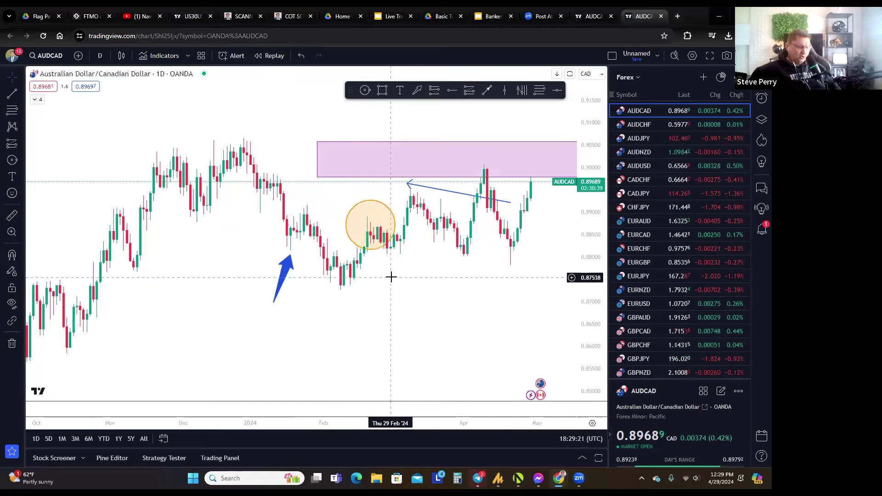
# Undo the circle, the rectangle and both arrows to clear the chart
pyautogui.hotkey('ctrl', 'z')
pyautogui.hotkey('ctrl', 'z')
pyautogui.hotkey('ctrl', 'z')
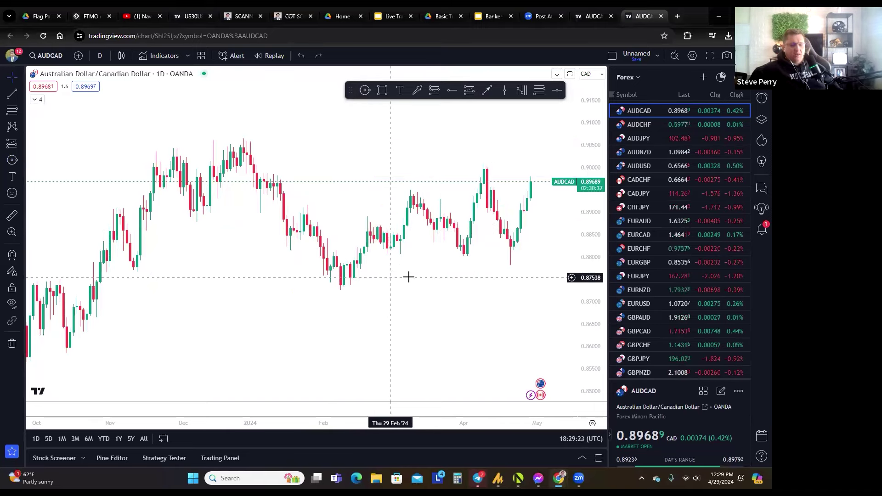
# Try the Text tool, and draw an arrow marker from about 0.9089 to 0.9003 and a circle centred at about 0.888 in mid-February 2024
pyautogui.click(400, 90)
pyautogui.click(309, 184)
pyautogui.click(418, 90)
pyautogui.moveTo(350, 128); pyautogui.dragTo(313, 166)
pyautogui.click(347, 220)
pyautogui.click(360, 229)
# Remove all drawings from the AUDCAD chart at once
pyautogui.click(288, 127)
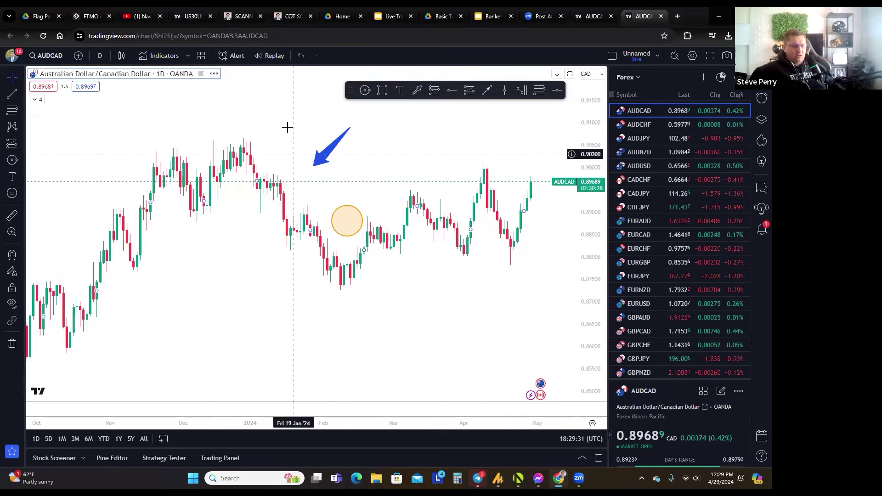
pyautogui.rightClick(288, 128)
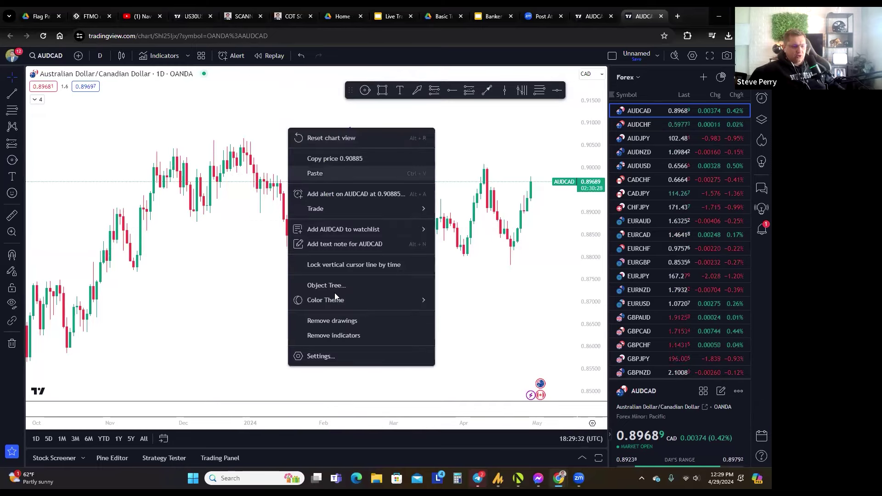
pyautogui.click(350, 320)
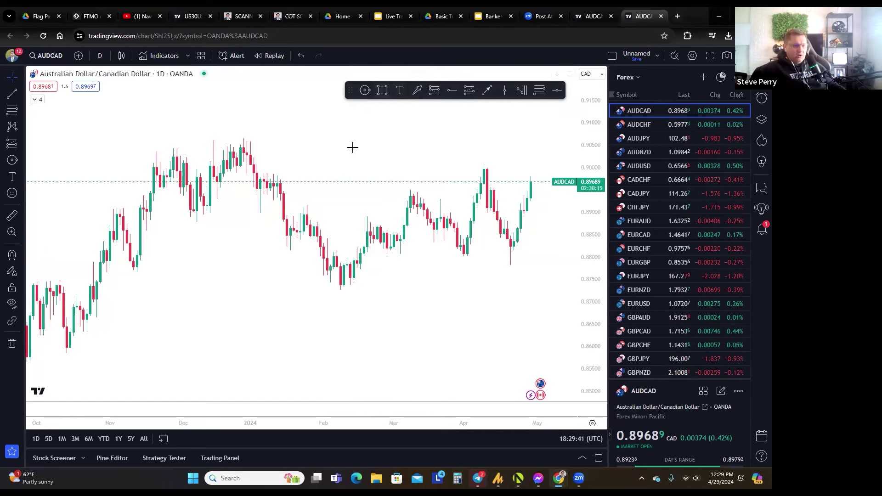
# Draw and delete a circle centred at 0.90115 on 1 Feb '24, and draw a smaller one centred at about 0.905 in late January 2024
pyautogui.click(351, 162)
pyautogui.click(365, 91)
pyautogui.moveTo(323, 162)
pyautogui.mouseDown()
pyautogui.moveTo(368, 214)
pyautogui.moveTo(344, 187)
pyautogui.mouseUp()
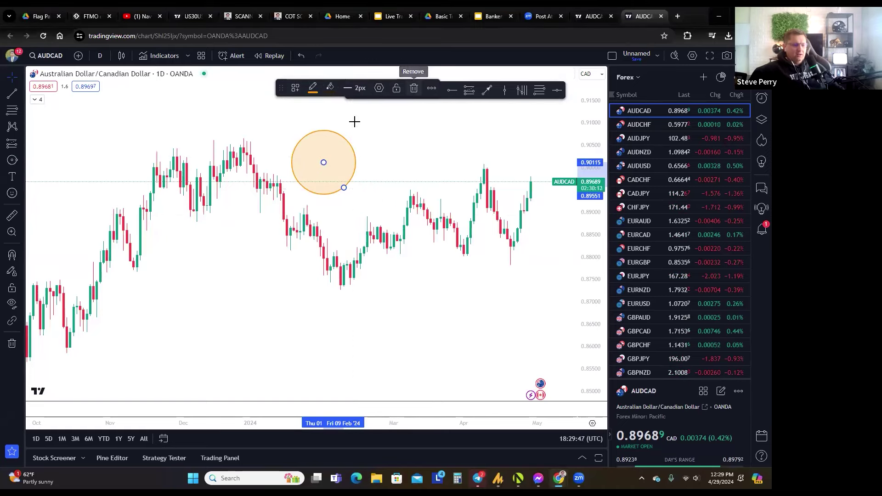
pyautogui.press('Delete')
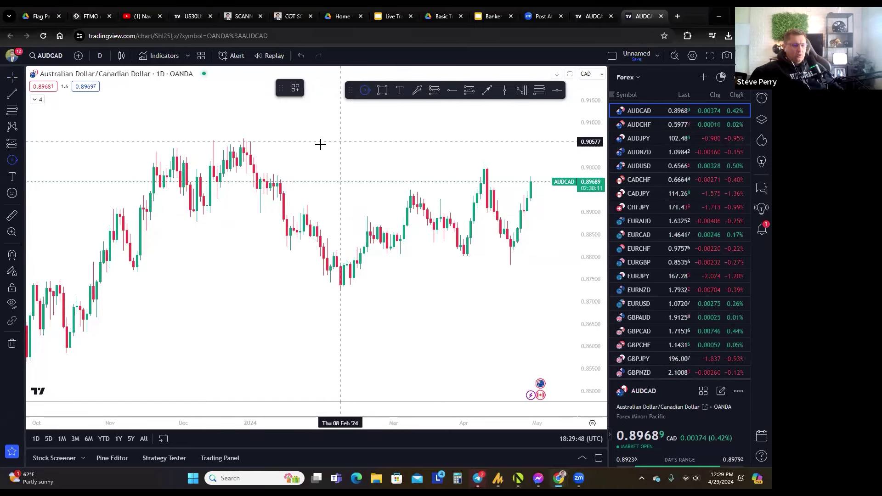
pyautogui.moveTo(321, 144); pyautogui.dragTo(342, 146)
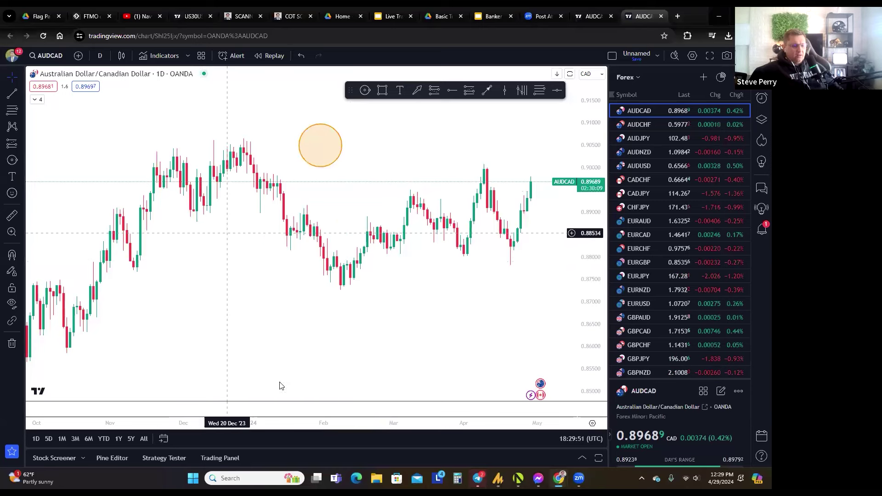
# Delete the circle drawing from the AUDCAD chart through the object tree and return to the watchlist
pyautogui.rightClick(246, 234)
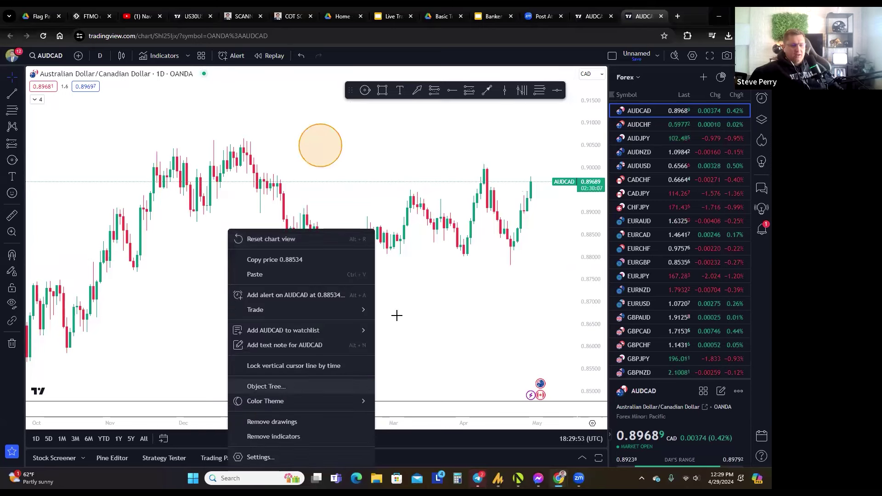
pyautogui.click(267, 386)
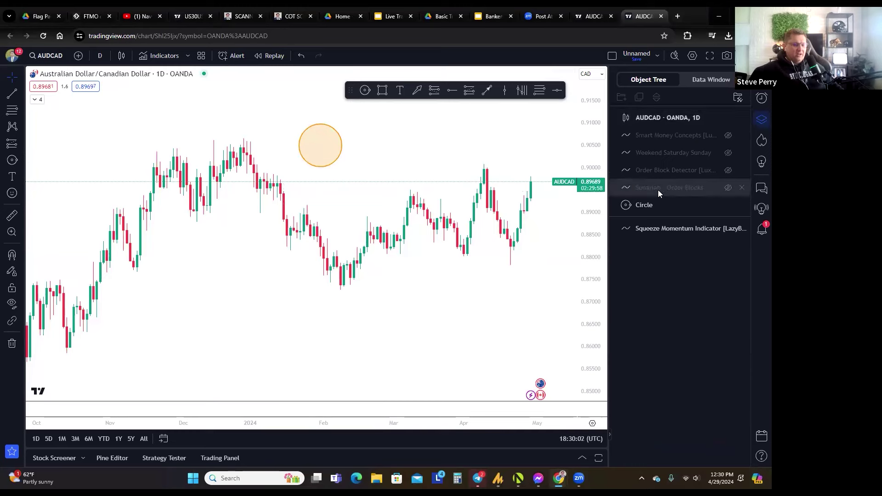
pyautogui.click(641, 205)
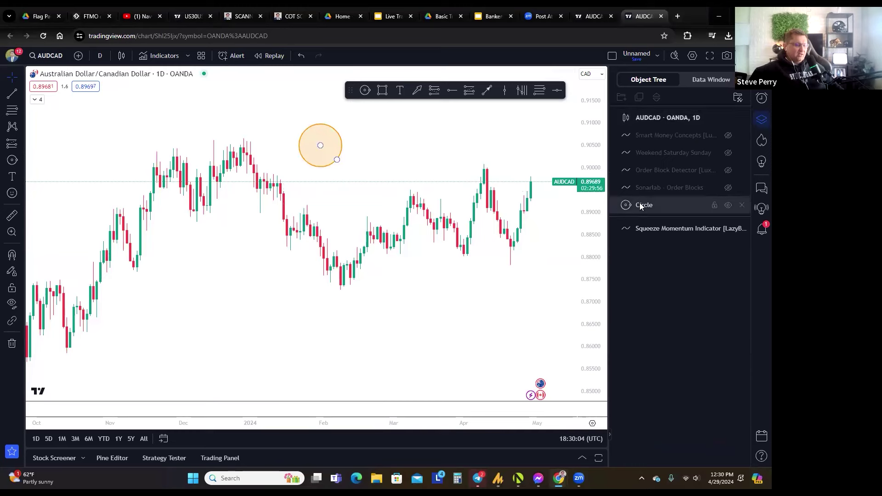
pyautogui.click(660, 204)
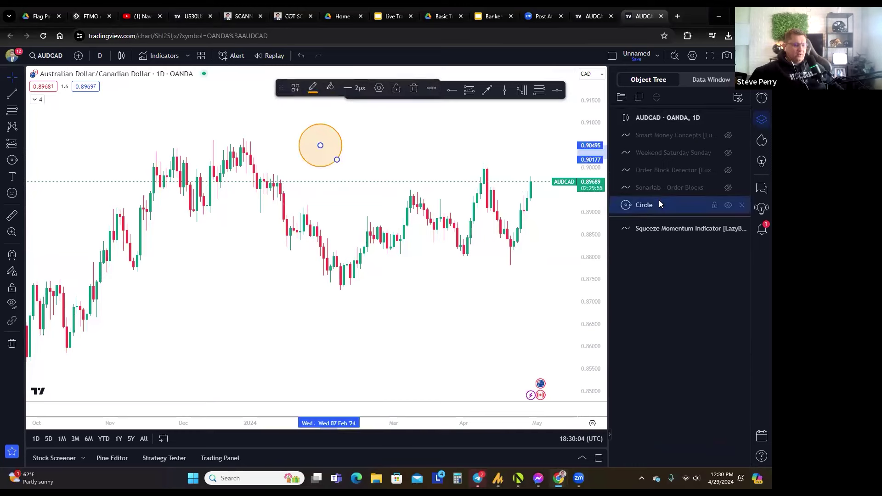
pyautogui.click(743, 207)
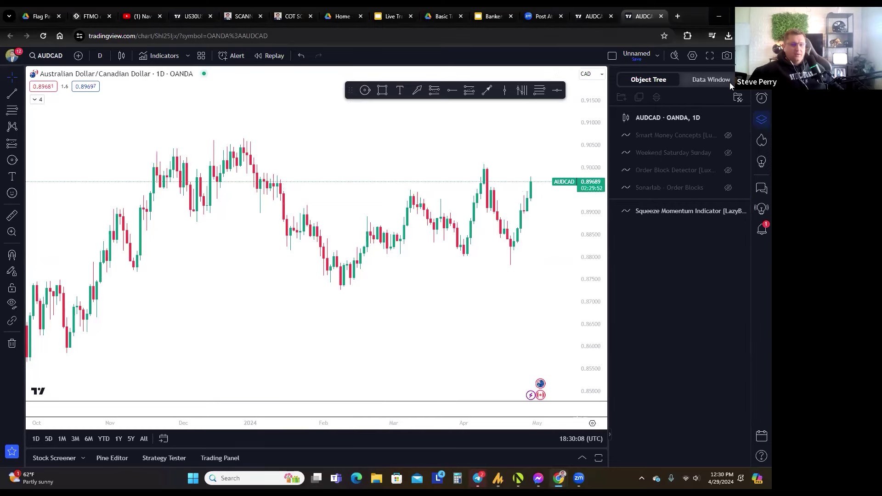
pyautogui.click(762, 98)
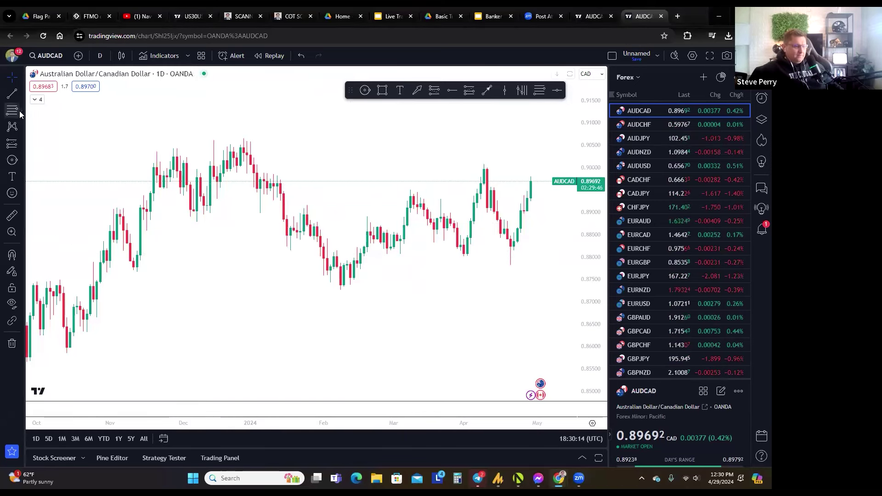
# Load the US30USD chart from the Forex watchlist and set its timeframe to 1 hour
pyautogui.click(469, 92)
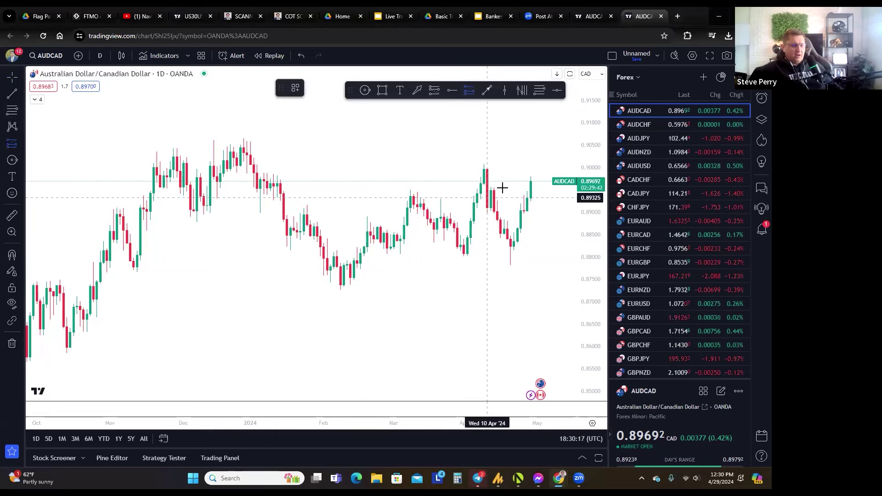
pyautogui.scroll(-4, 662, 239)
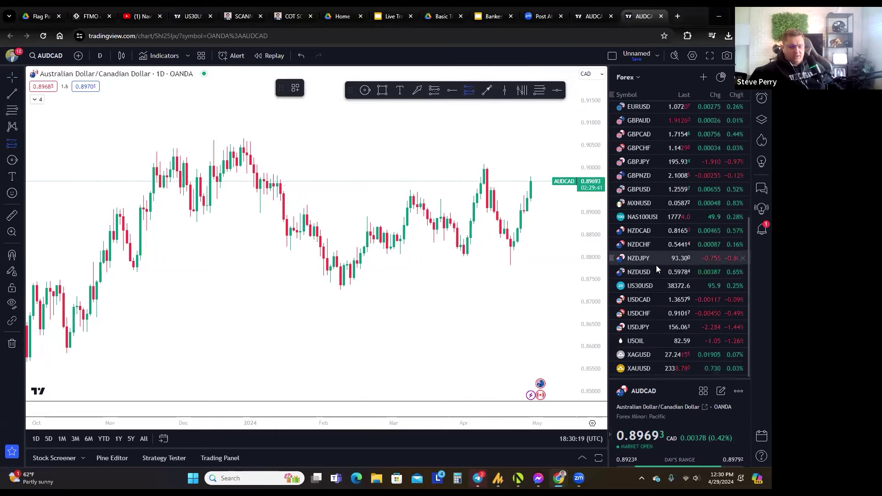
pyautogui.click(656, 284)
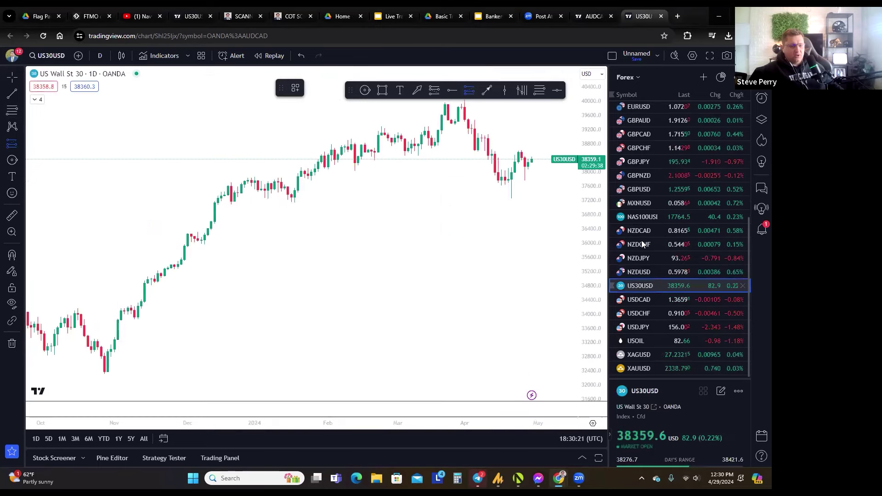
pyautogui.click(99, 55)
pyautogui.click(120, 237)
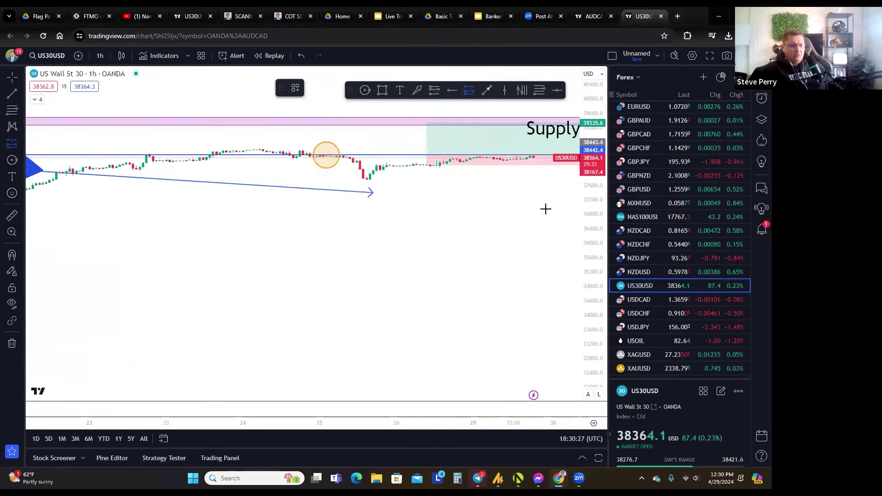
pyautogui.click(485, 286)
pyautogui.moveTo(604, 196); pyautogui.dragTo(607, 151)
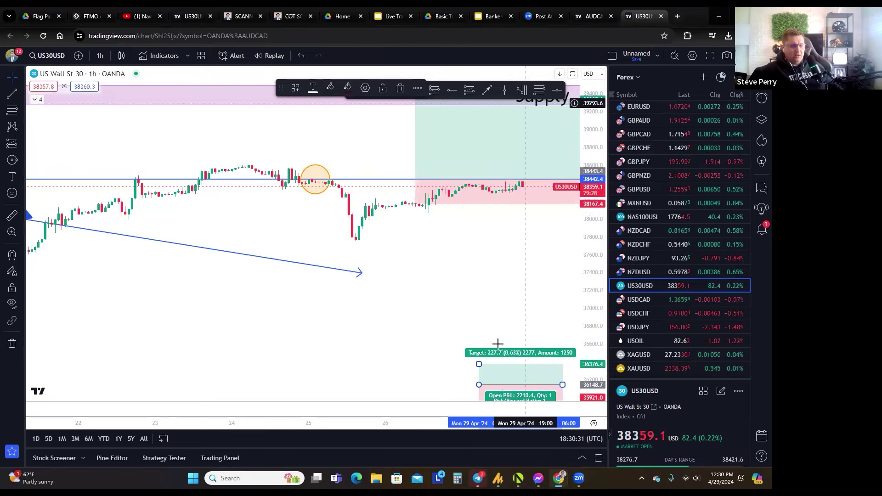
pyautogui.click(400, 88)
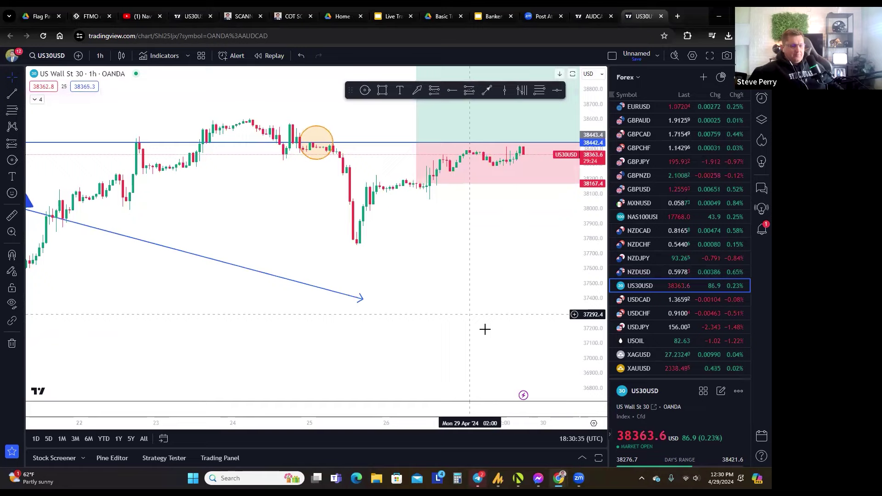
# Examine the US30USD price action around the descending trendline, the BOS label and the circled area
pyautogui.scroll(-2, 505, 321)
pyautogui.scroll(-2, 531, 333)
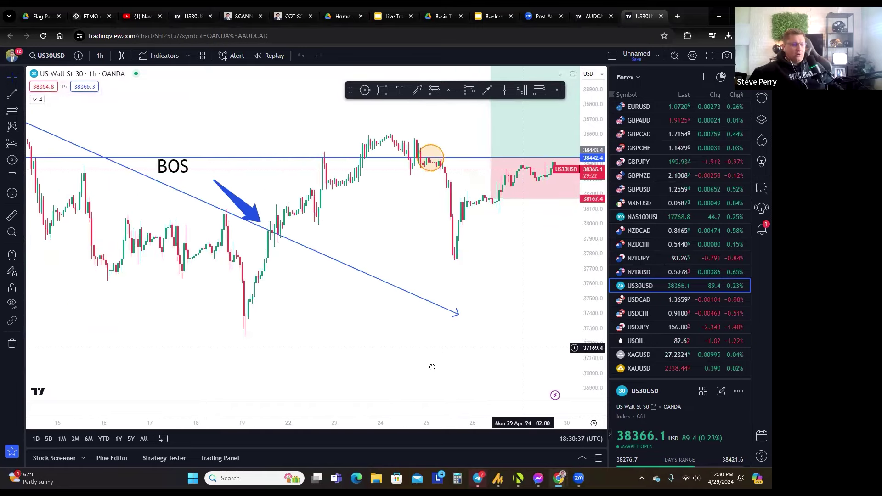
pyautogui.hscroll(5, 445, 380)
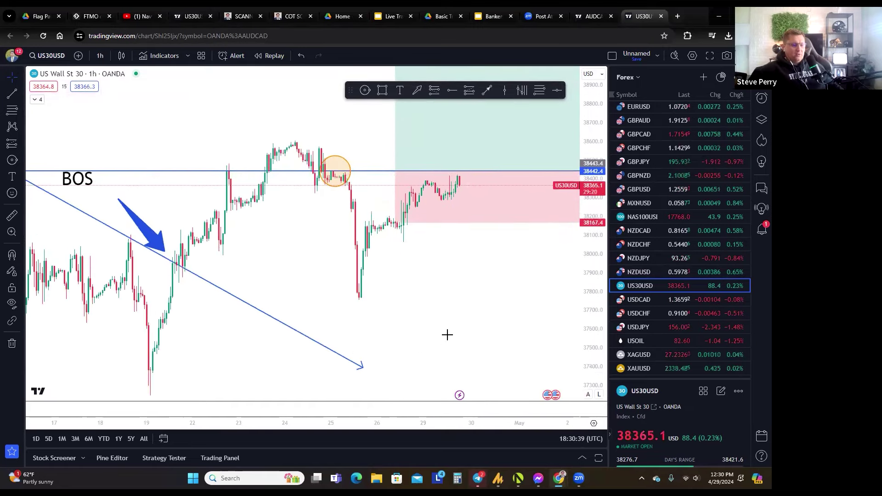
pyautogui.scroll(-2, 448, 331)
pyautogui.scroll(-2, 539, 243)
pyautogui.scroll(-2, 539, 243)
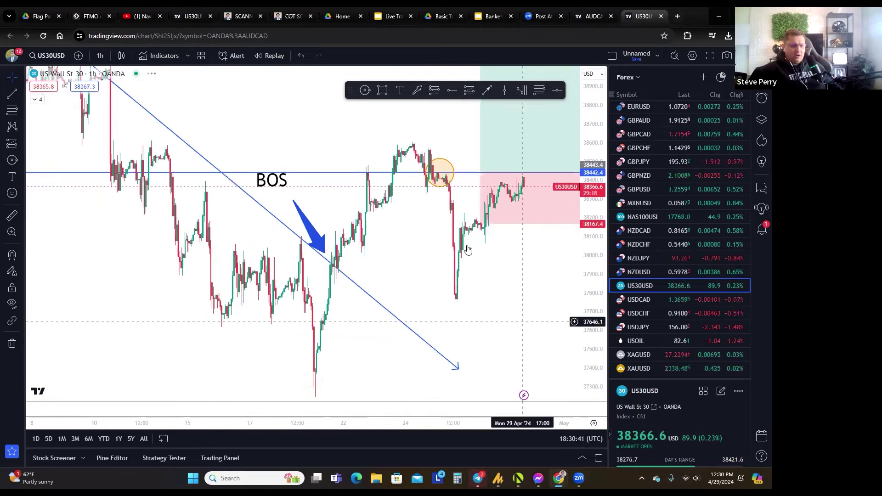
pyautogui.hscroll(2, 442, 332)
pyautogui.moveTo(604, 193); pyautogui.dragTo(561, 365)
# View the chart in full screen and inspect the long position's target, stop and risk/reward below the supply zone
pyautogui.hotkey('shift', 'f')
pyautogui.hscroll(3, 478, 135)
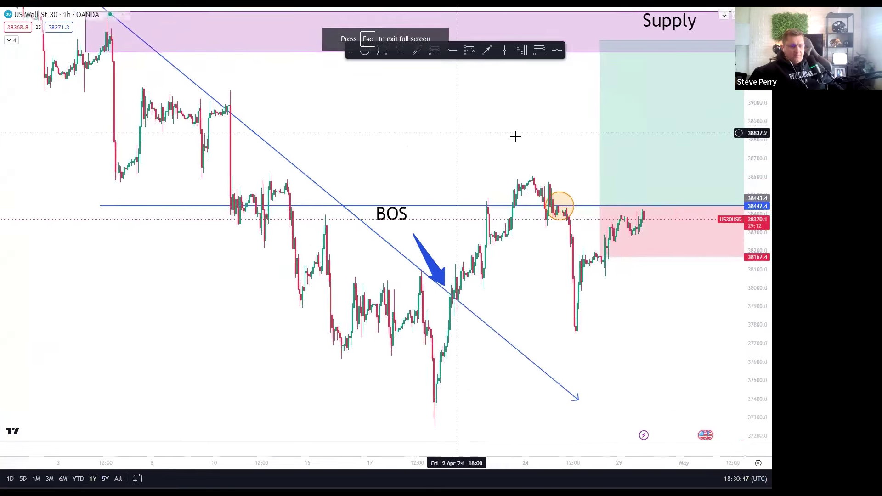
pyautogui.hscroll(5, 473, 289)
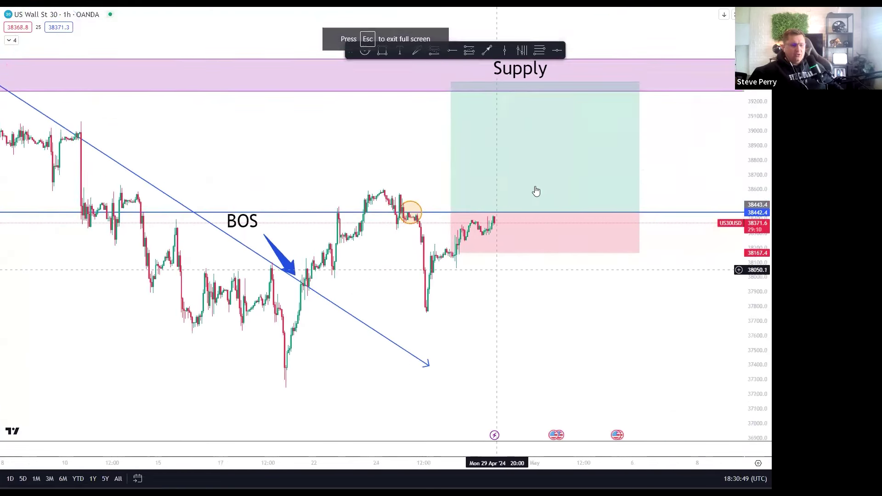
pyautogui.click(528, 216)
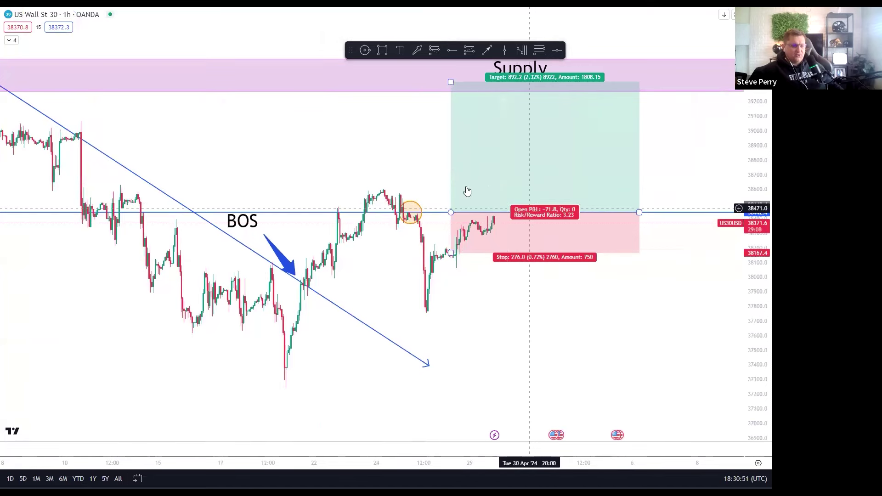
pyautogui.click(329, 128)
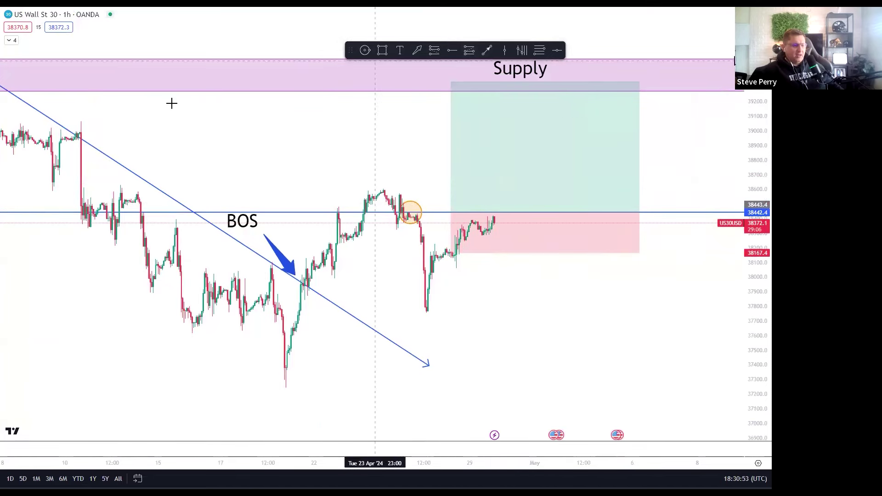
pyautogui.press('Escape')
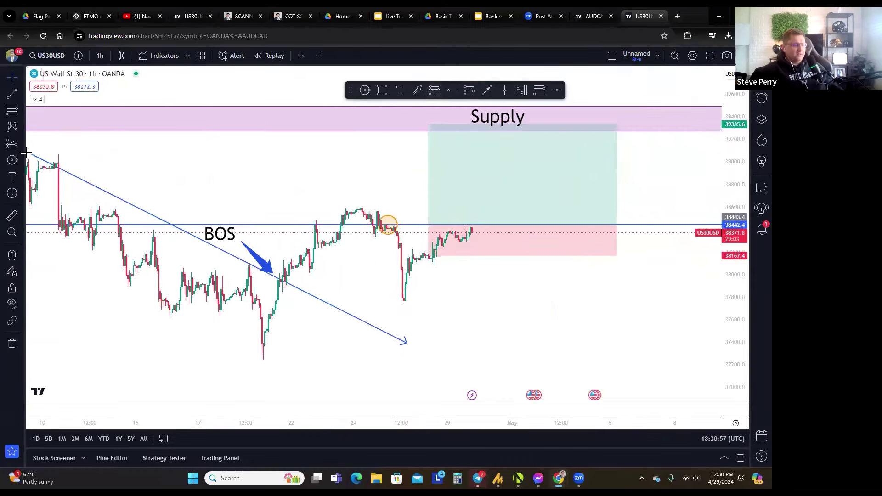
# Draw a Fib Time Zone from the early-April high to the next swing high at the start of the supply zone
pyautogui.click(21, 144)
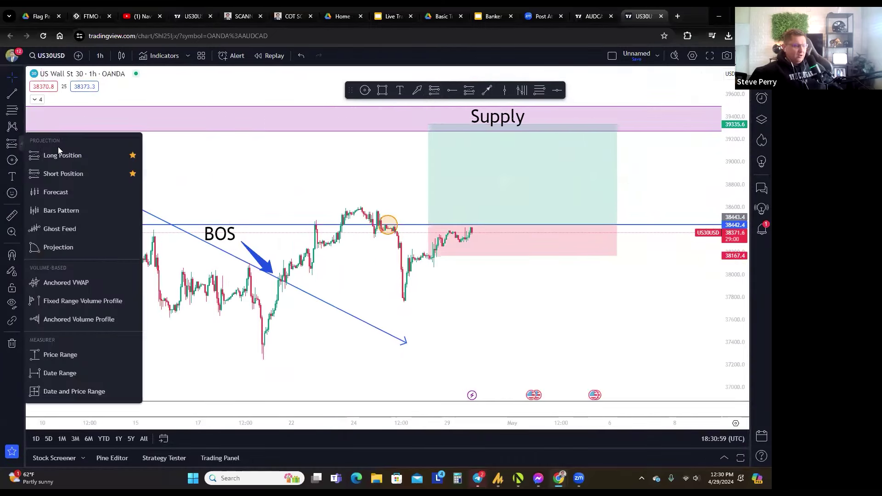
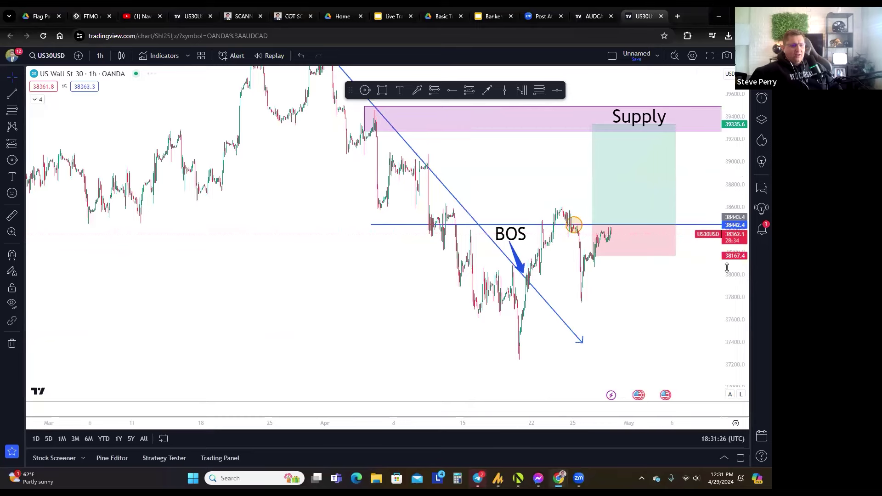
pyautogui.hscroll(2, 31, 102)
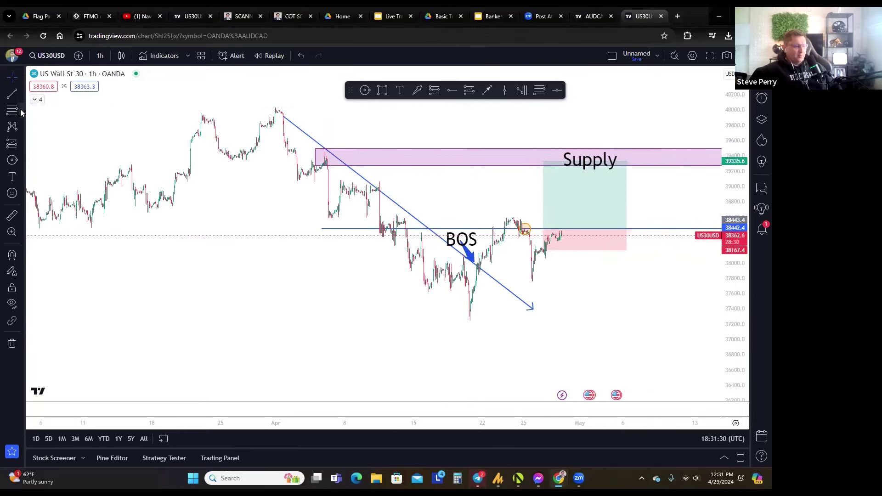
pyautogui.click(20, 109)
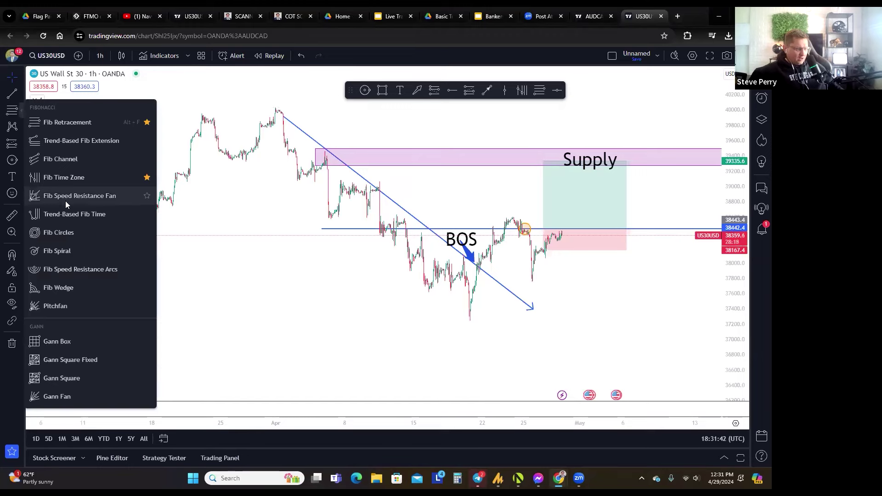
pyautogui.click(67, 177)
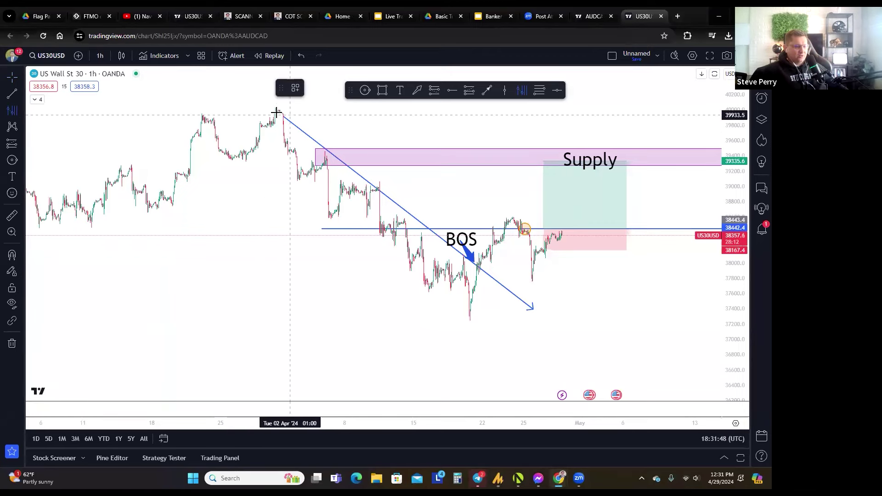
pyautogui.click(276, 112)
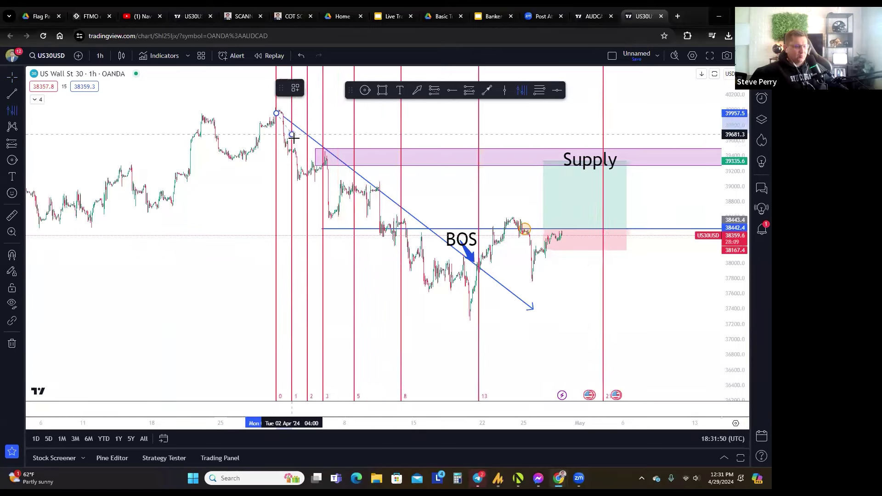
pyautogui.click(313, 140)
pyautogui.click(327, 151)
pyautogui.click(293, 263)
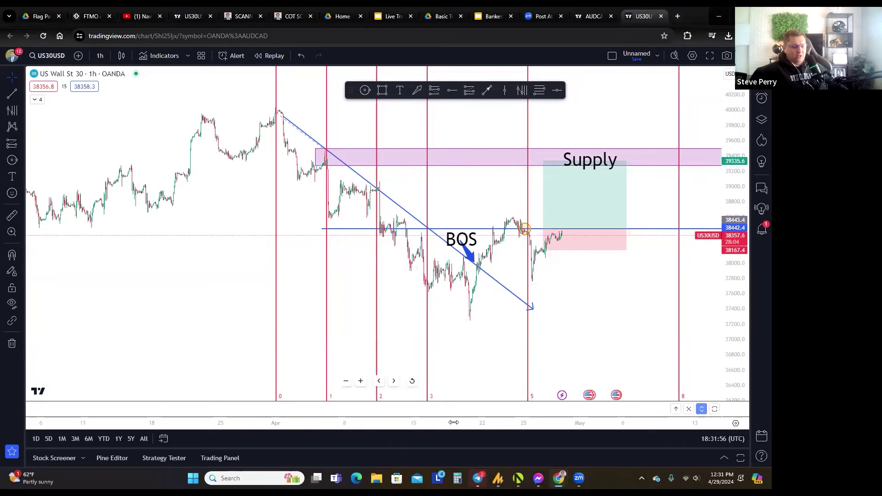
# Draw a circle around the early-April price peak at Fib time line 0
pyautogui.scroll(3, 285, 357)
pyautogui.moveTo(286, 356); pyautogui.dragTo(529, 347)
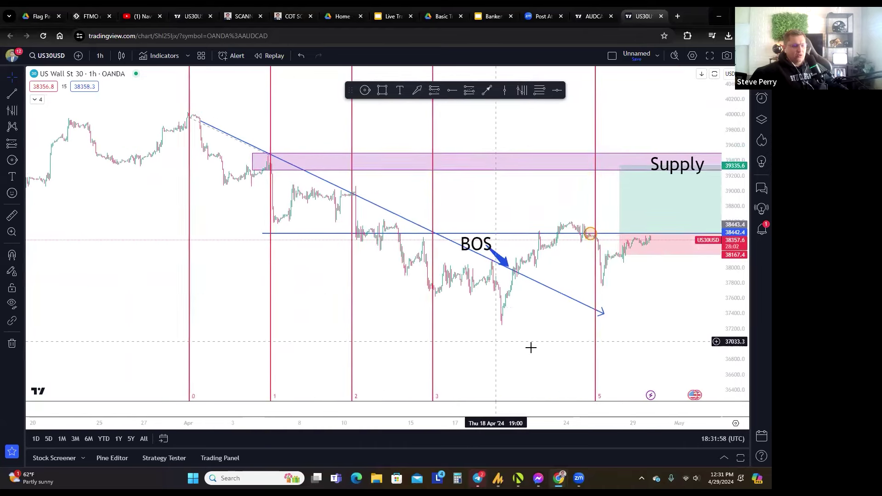
pyautogui.moveTo(371, 320); pyautogui.dragTo(370, 336)
pyautogui.click(364, 90)
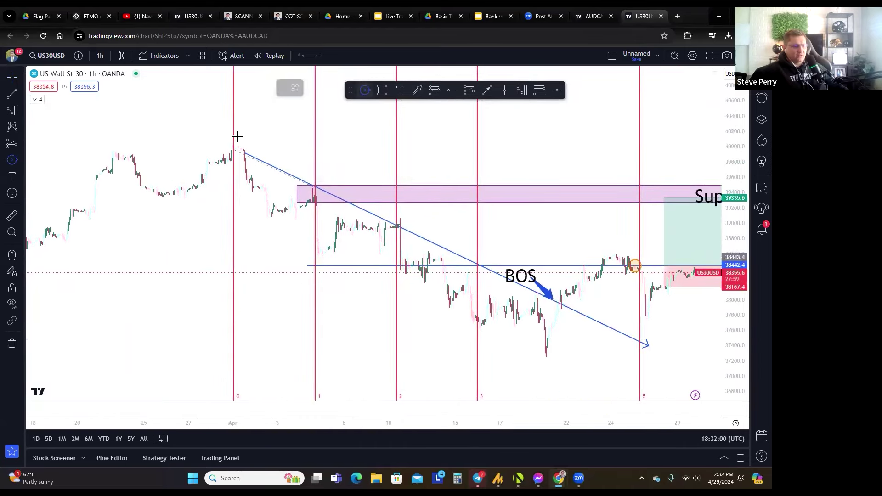
pyautogui.click(234, 146)
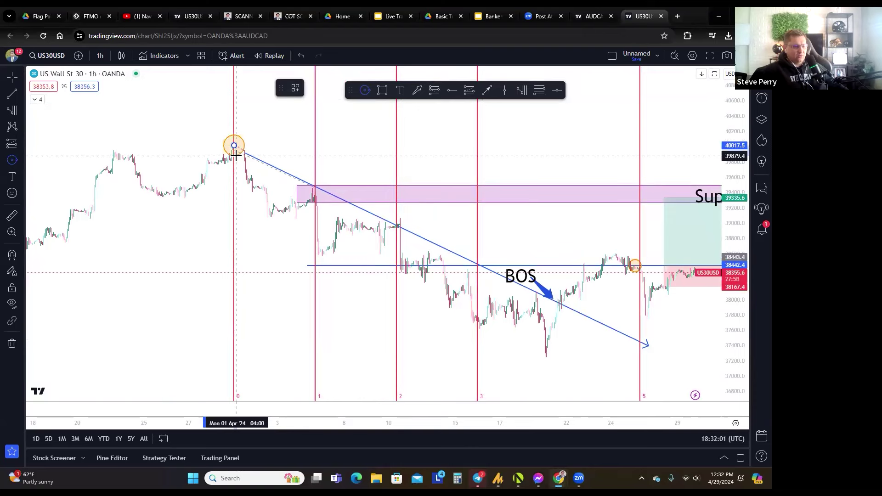
pyautogui.click(358, 90)
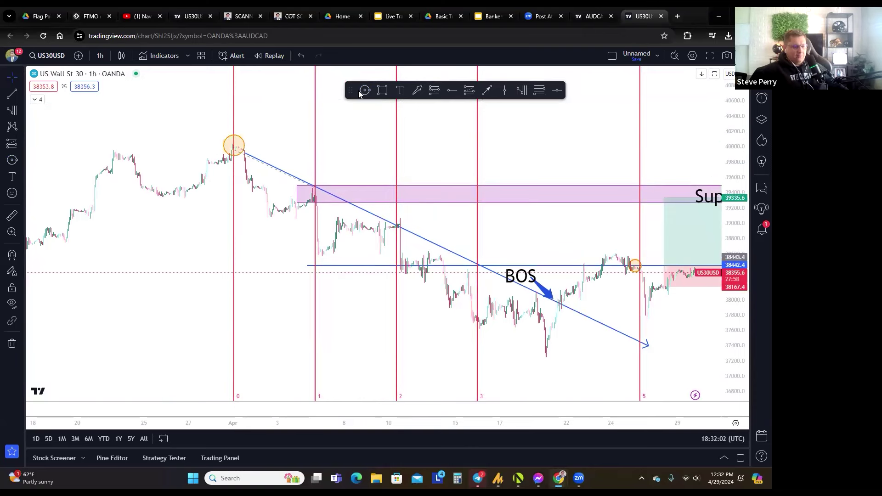
# Circle the price turning points at Fib time lines 1, 2 and 3
pyautogui.click(359, 90)
pyautogui.click(315, 186)
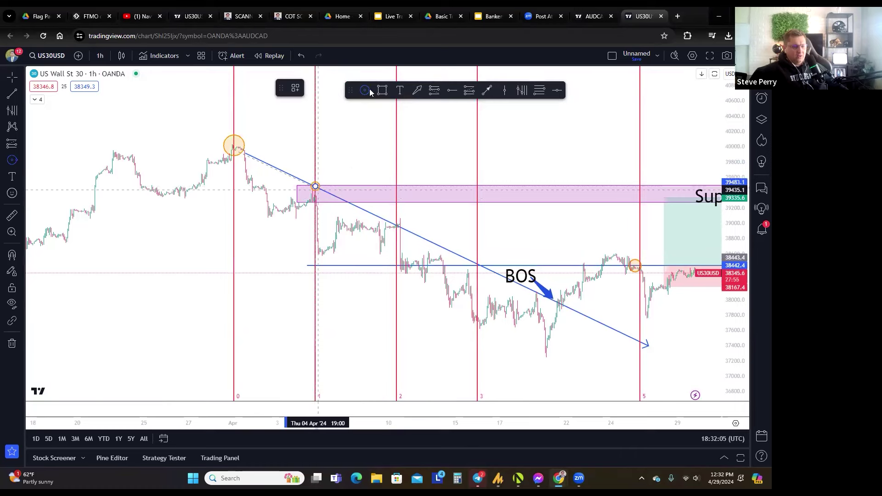
pyautogui.press('Escape')
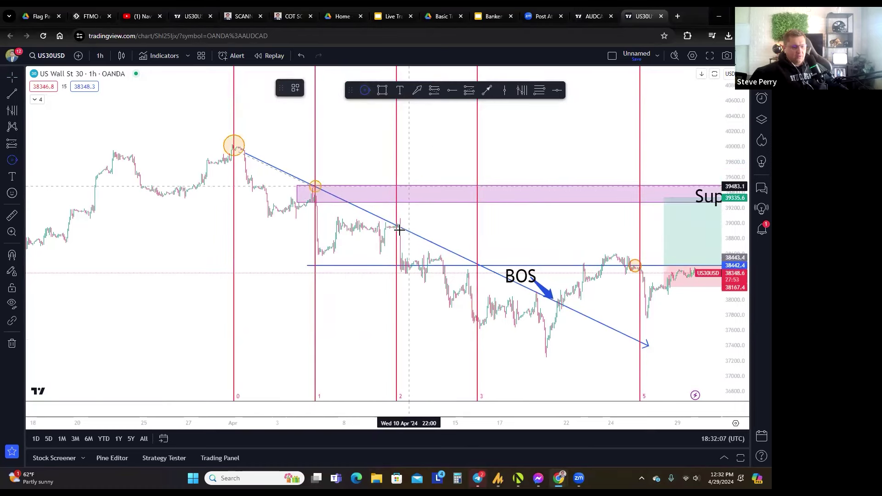
pyautogui.click(405, 228)
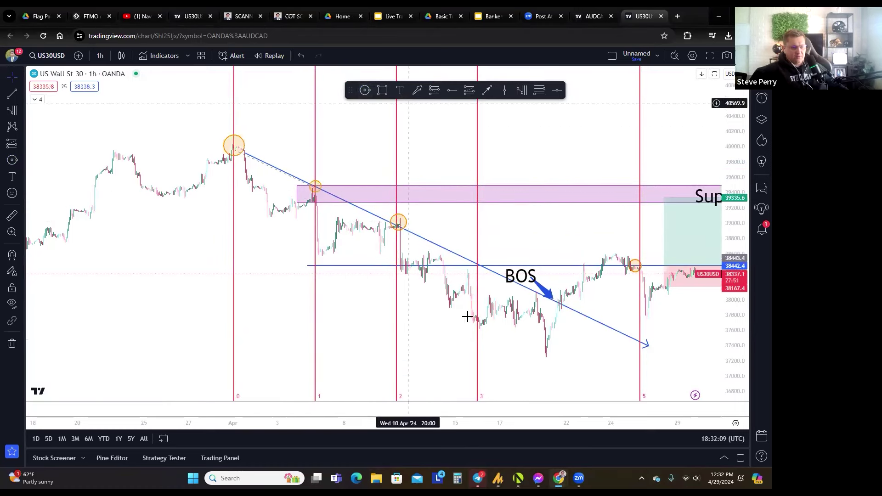
pyautogui.click(480, 325)
pyautogui.moveTo(699, 361); pyautogui.dragTo(520, 336)
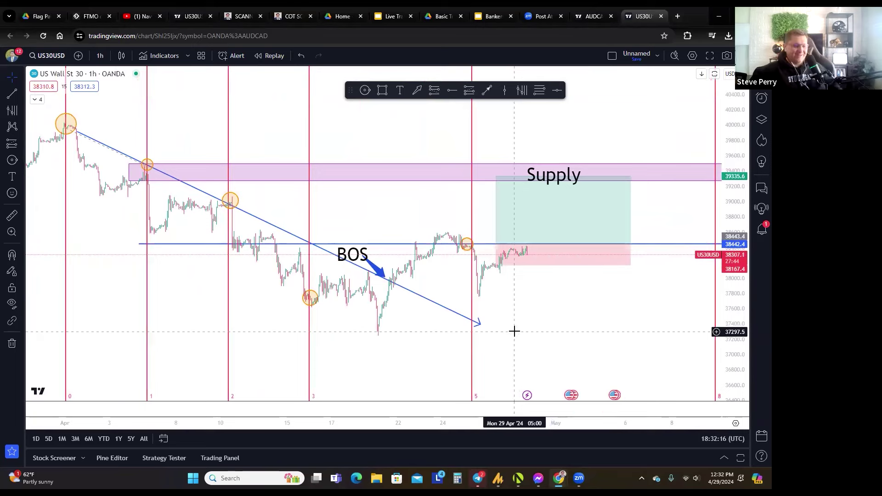
# Undo the circles at the turning points and the Fib Time Zone on the US30USD chart
pyautogui.hotkey('ctrl', 'z')
pyautogui.hotkey('ctrl', 'z')
pyautogui.hotkey('ctrl', 'z')
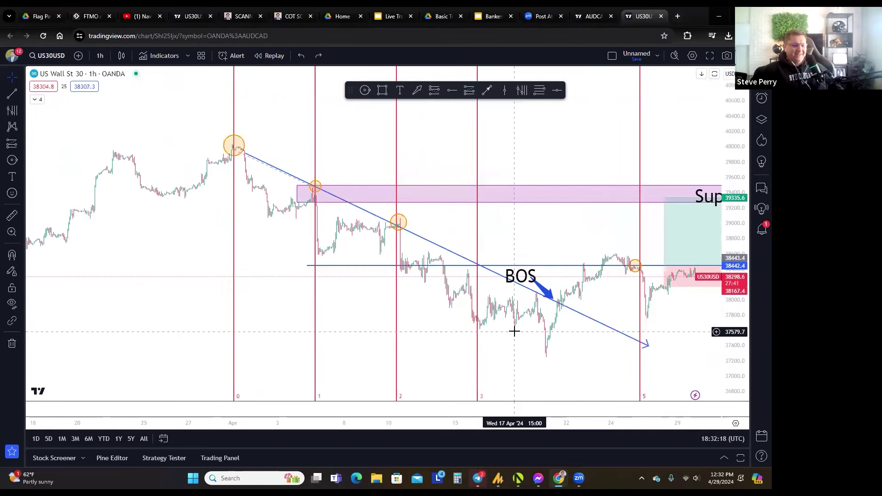
pyautogui.hotkey('ctrl', 'z')
pyautogui.hotkey('ctrl', 'z')
pyautogui.hotkey('ctrl', 'z')
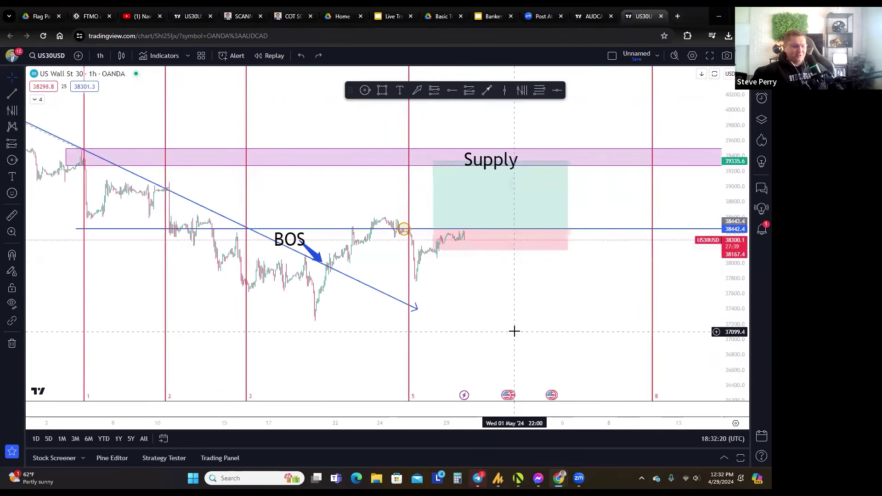
pyautogui.hotkey('ctrl', 'z')
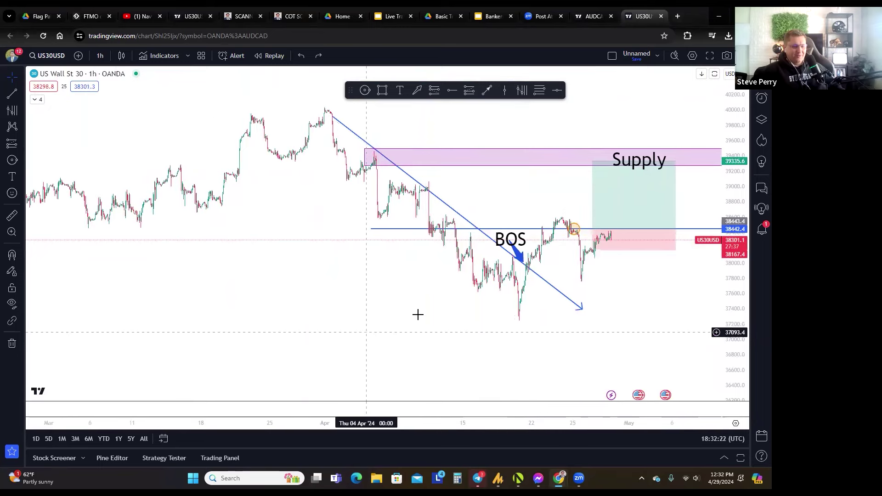
# Place a money-face emoji on the chart, shrink it and set it beside the Supply label at the long position's target
pyautogui.moveTo(739, 213); pyautogui.dragTo(739, 214)
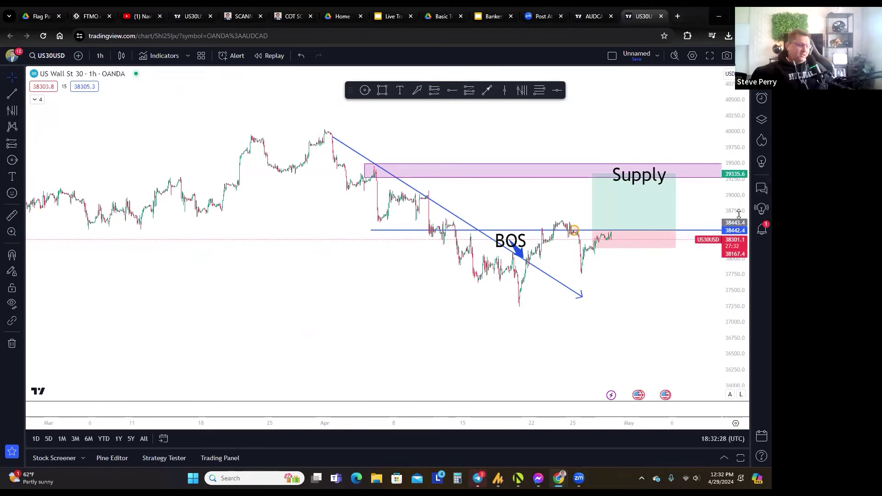
pyautogui.moveTo(547, 413)
pyautogui.scroll(3, 488, 412)
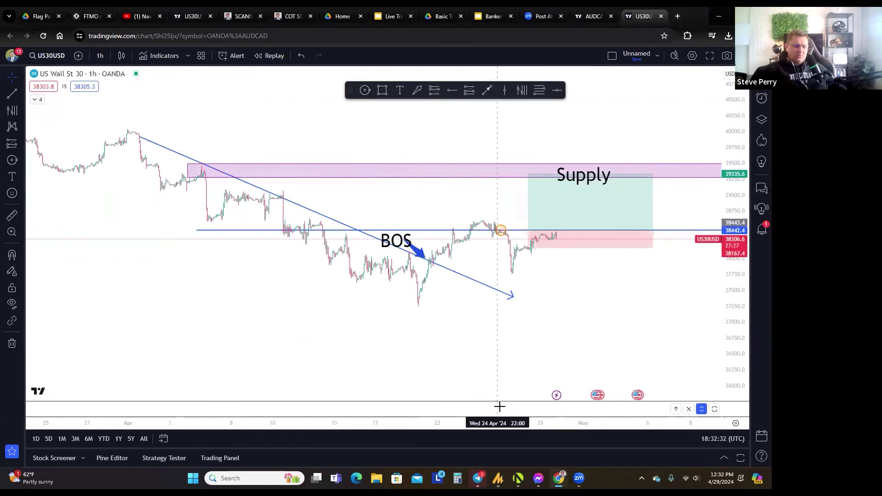
pyautogui.moveTo(531, 342); pyautogui.dragTo(562, 352)
pyautogui.moveTo(740, 233)
pyautogui.mouseDown()
pyautogui.moveTo(740, 221)
pyautogui.moveTo(738, 235)
pyautogui.mouseUp()
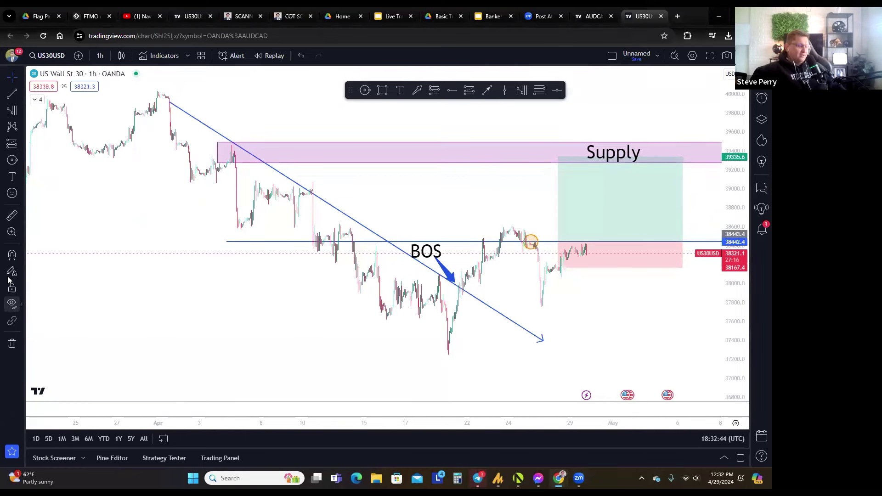
pyautogui.click(19, 178)
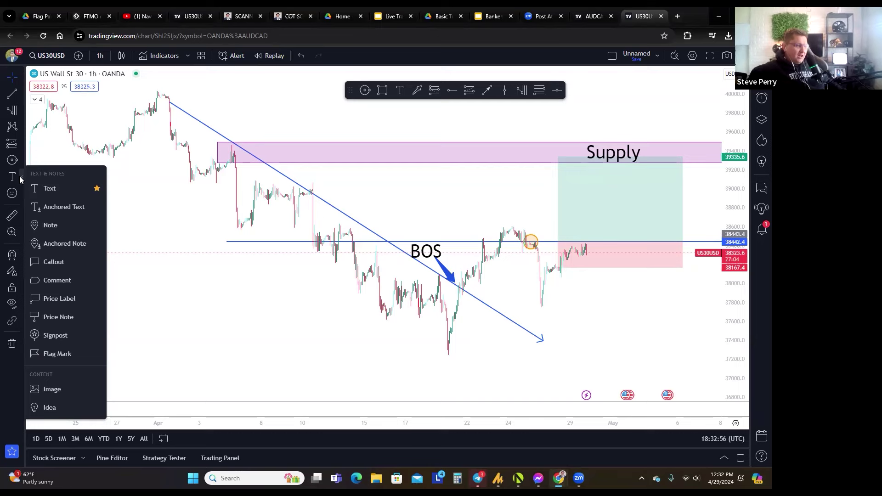
pyautogui.click(18, 193)
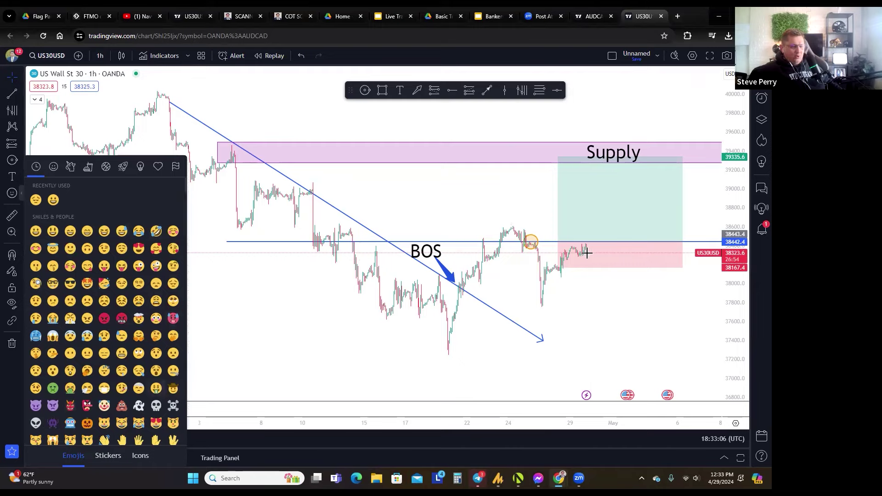
pyautogui.click(599, 240)
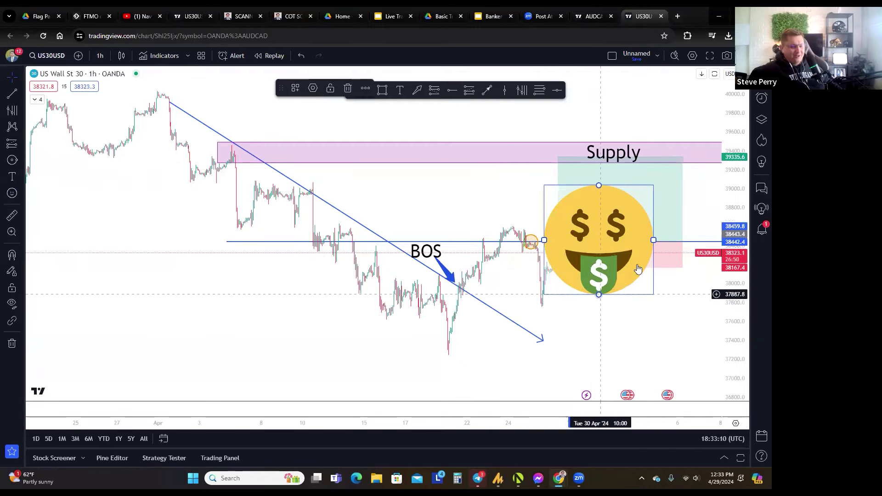
pyautogui.moveTo(653, 240); pyautogui.dragTo(666, 166)
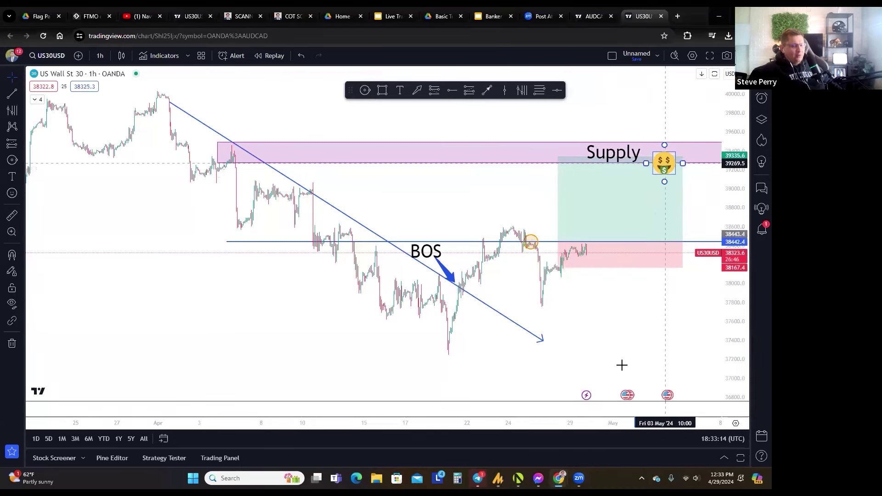
pyautogui.click(625, 374)
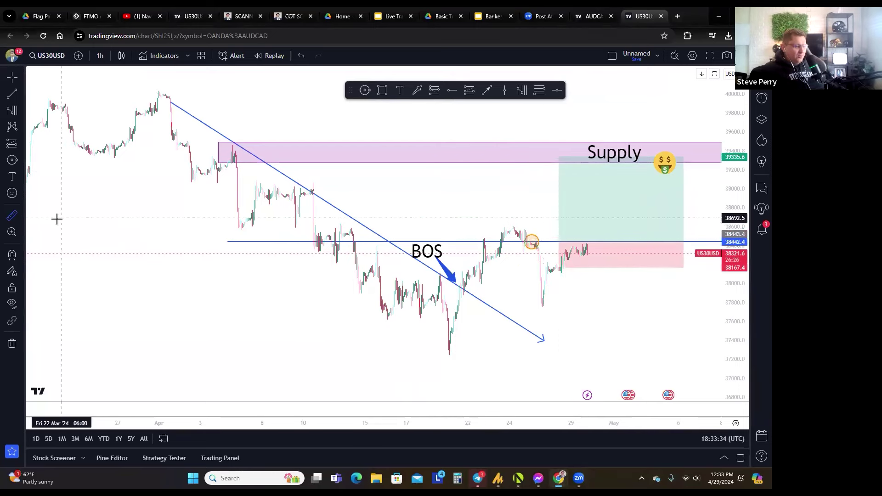
# Measure the price move from the horizontal blue line up toward the supply zone, and clear the measurement
pyautogui.click(548, 234)
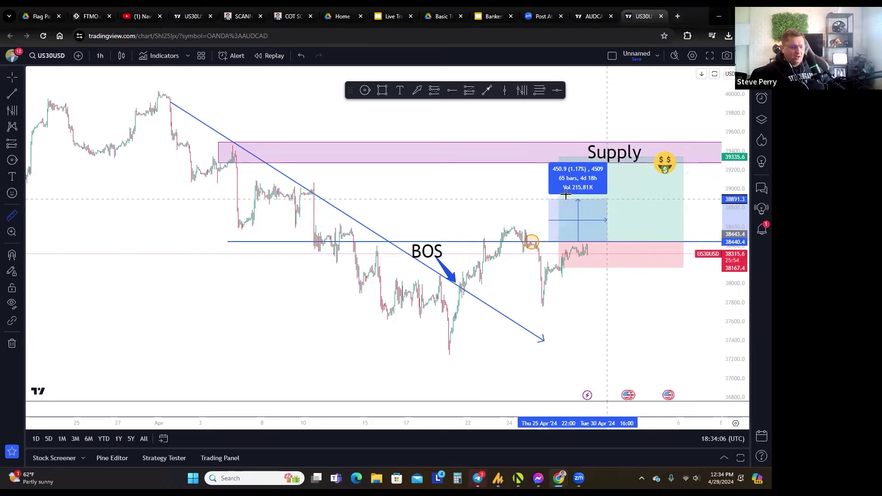
pyautogui.click(549, 197)
pyautogui.click(428, 193)
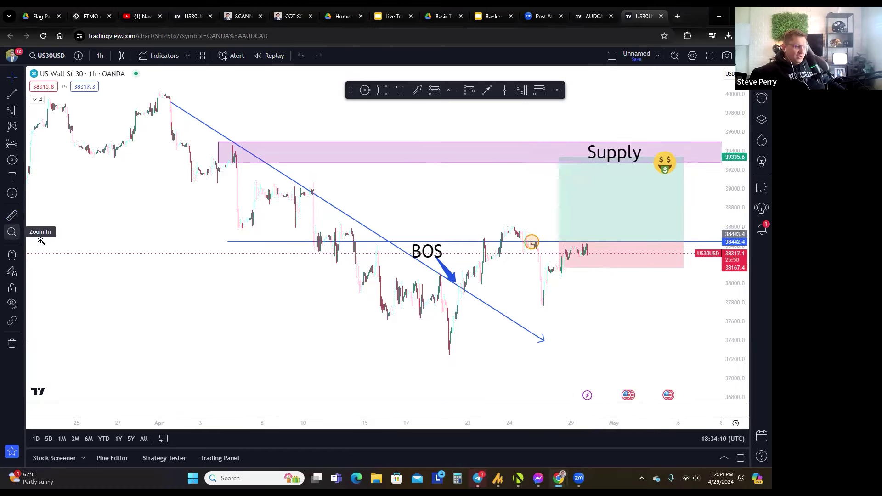
# Zoom in on a small area above the BOS label with the Zoom In tool, and undo the zoom
pyautogui.moveTo(438, 198); pyautogui.dragTo(514, 232)
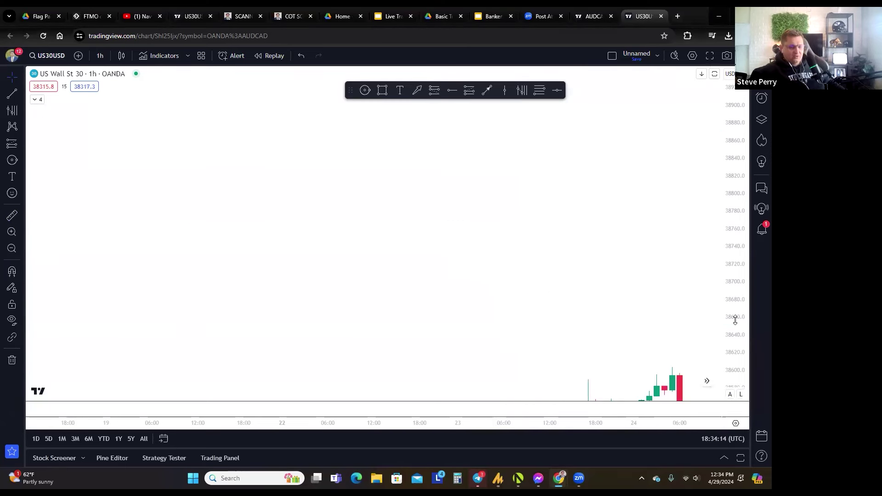
pyautogui.hotkey('ctrl', 'z')
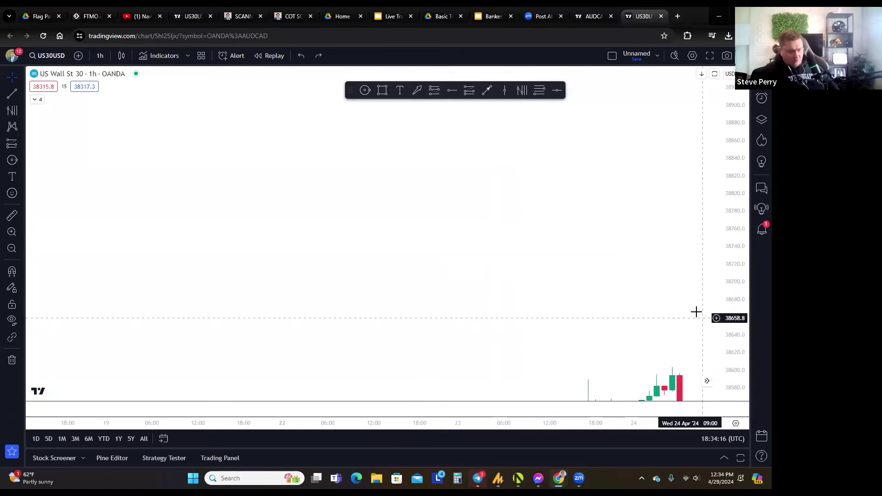
pyautogui.hotkey('ctrl', 'z')
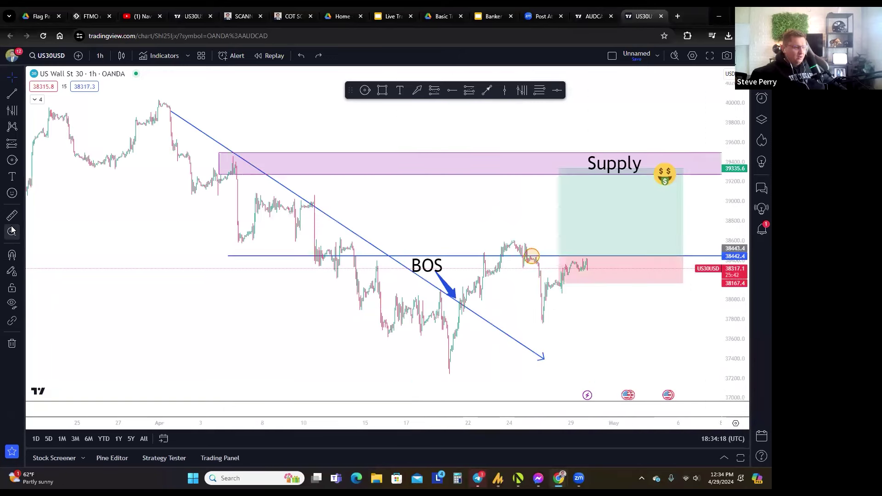
# Zoom in on the range from the start of the supply zone to the latest candles, and restore the previous view
pyautogui.moveTo(215, 141); pyautogui.dragTo(588, 275)
pyautogui.moveTo(710, 341); pyautogui.dragTo(716, 382)
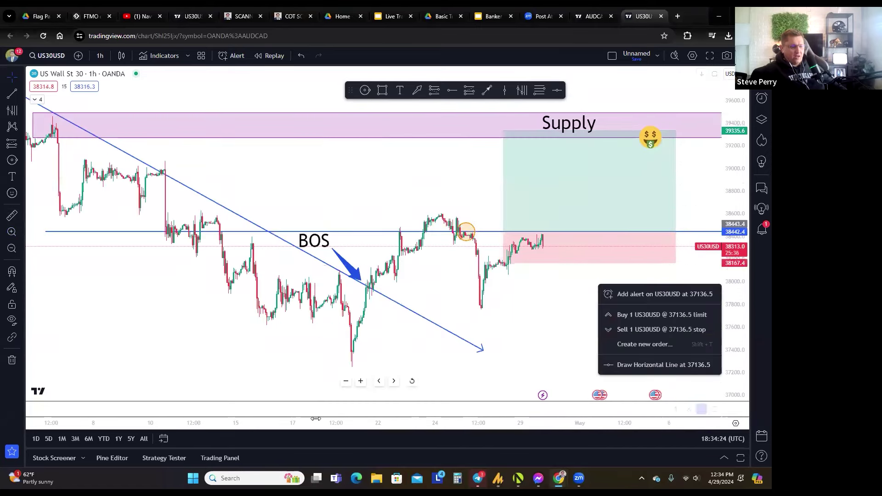
pyautogui.moveTo(398, 432); pyautogui.dragTo(423, 373)
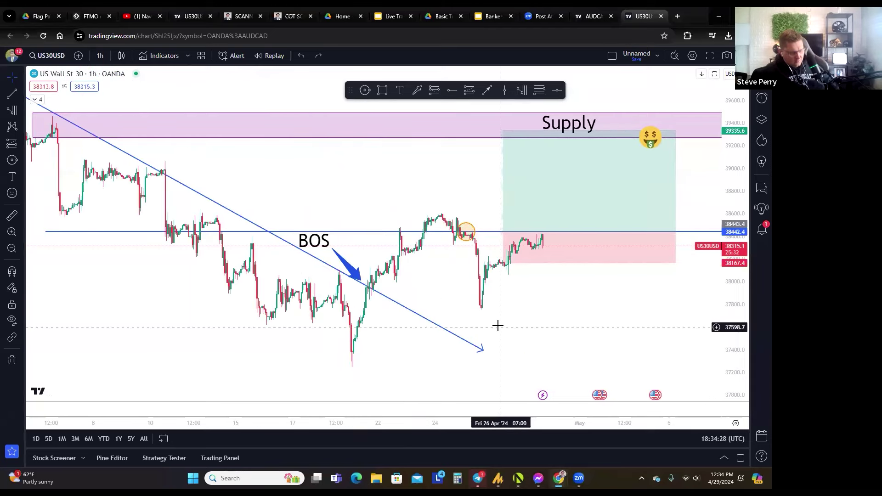
pyautogui.hotkey('ctrl', 'z')
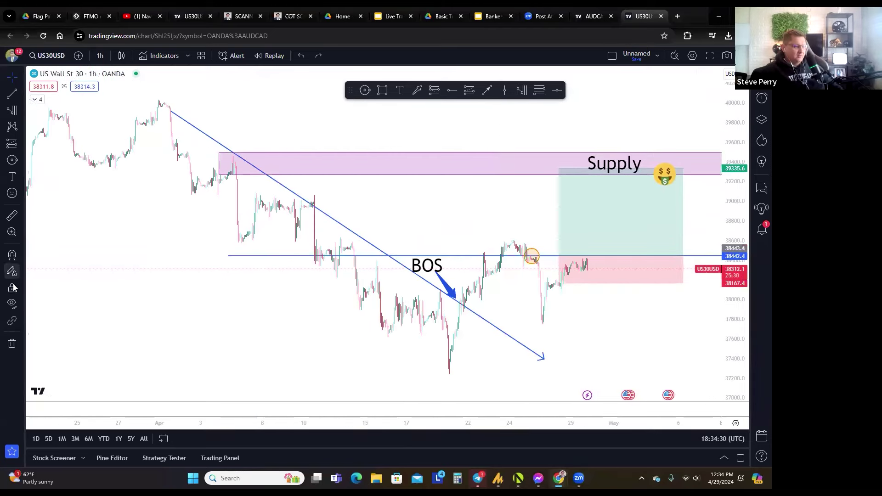
# Zoom in on the long position and its neighbouring candles, and undo the zoom
pyautogui.click(12, 232)
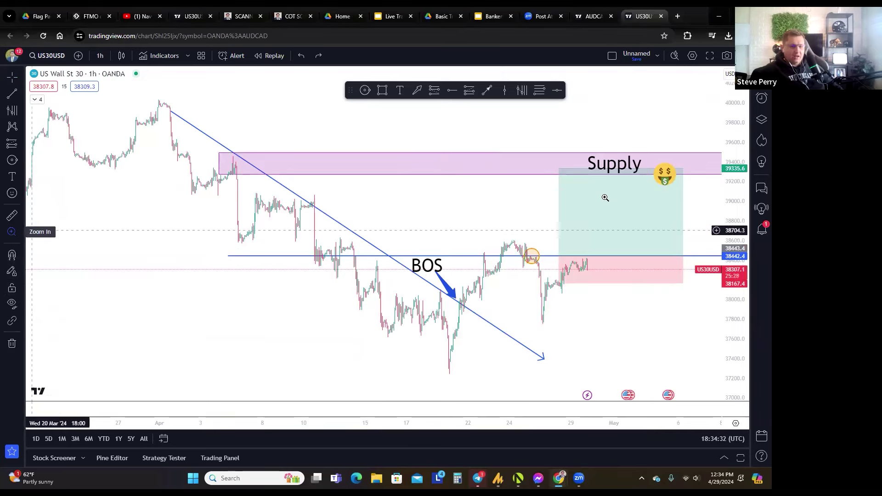
pyautogui.click(652, 296)
pyautogui.hotkey('ctrl', 'z')
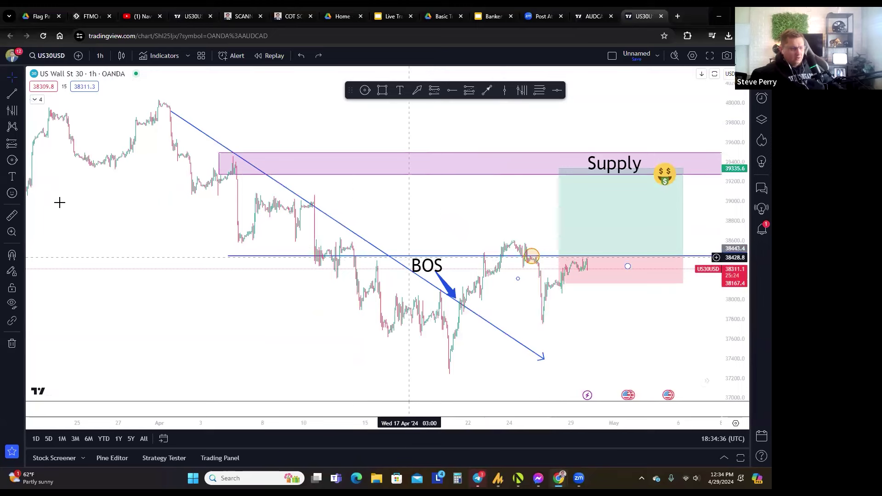
pyautogui.click(11, 231)
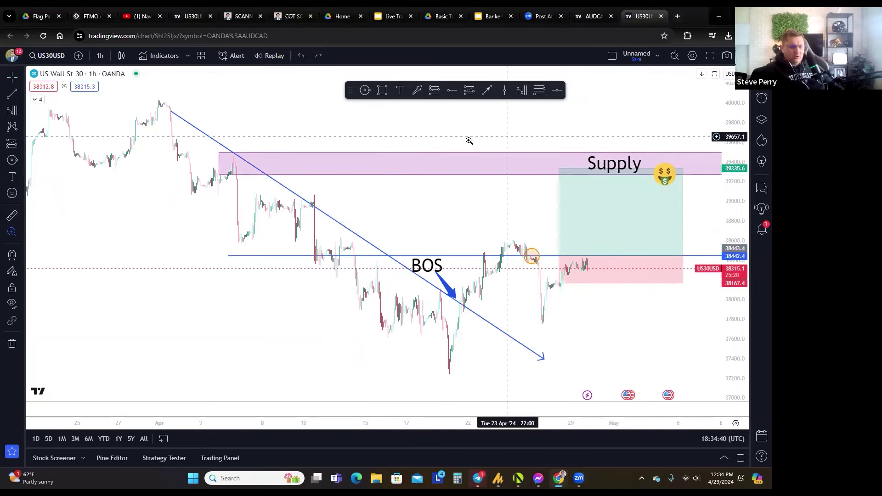
pyautogui.moveTo(469, 137); pyautogui.dragTo(509, 171)
pyautogui.moveTo(715, 356); pyautogui.dragTo(716, 375)
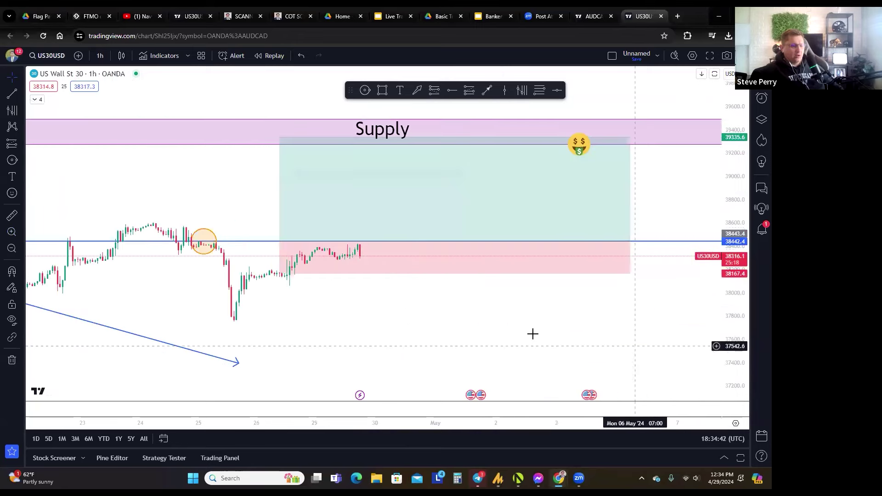
pyautogui.hotkey('ctrl', 'z')
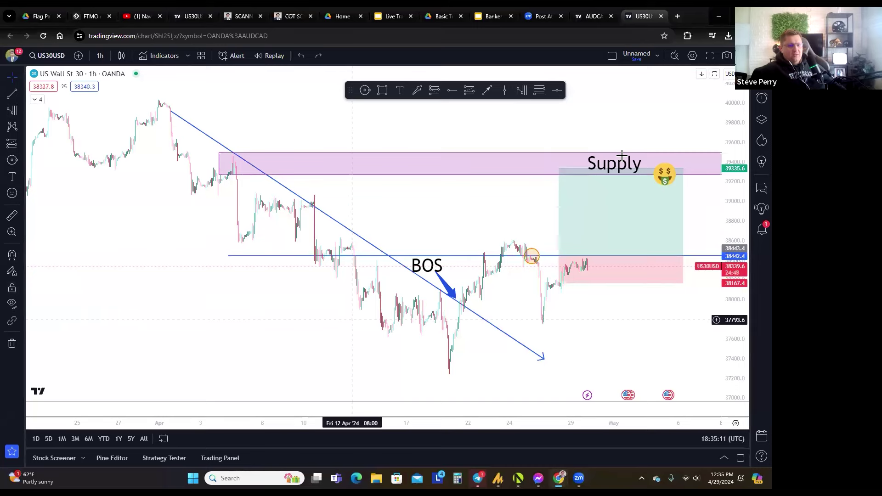
# View the US30USD chart in full screen, and return to the normal layout
pyautogui.moveTo(678, 106); pyautogui.dragTo(658, 103)
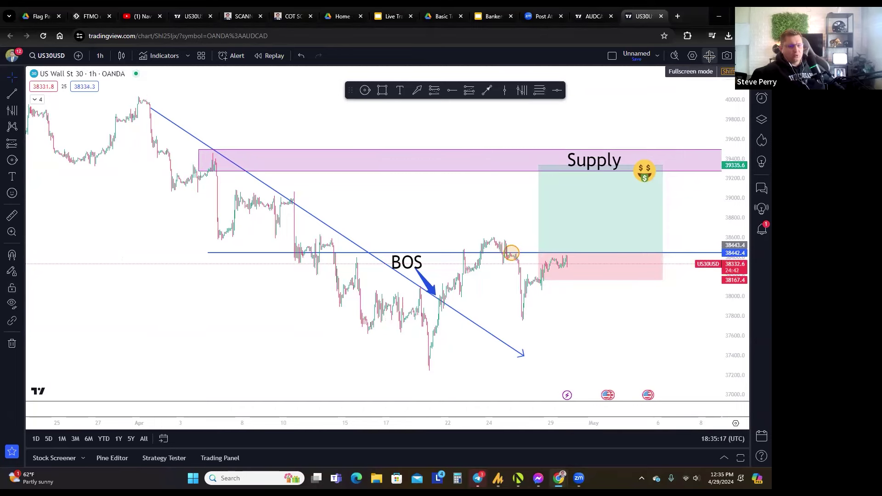
pyautogui.click(710, 55)
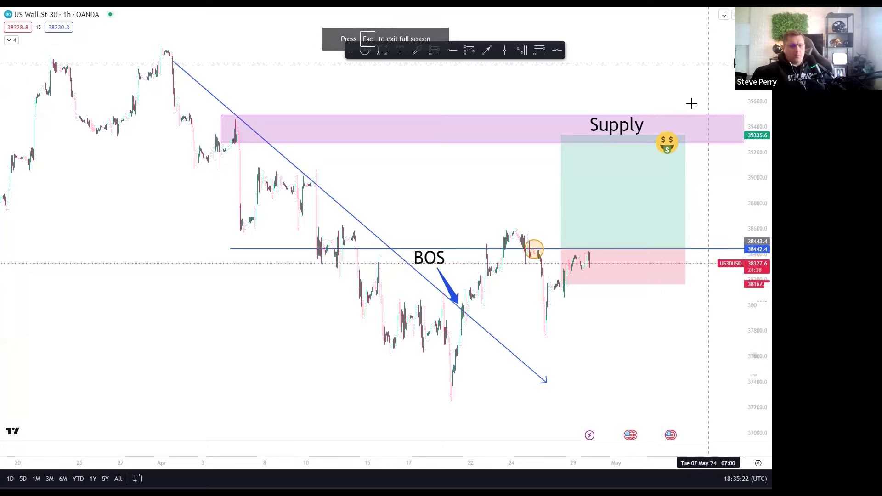
pyautogui.press('Escape')
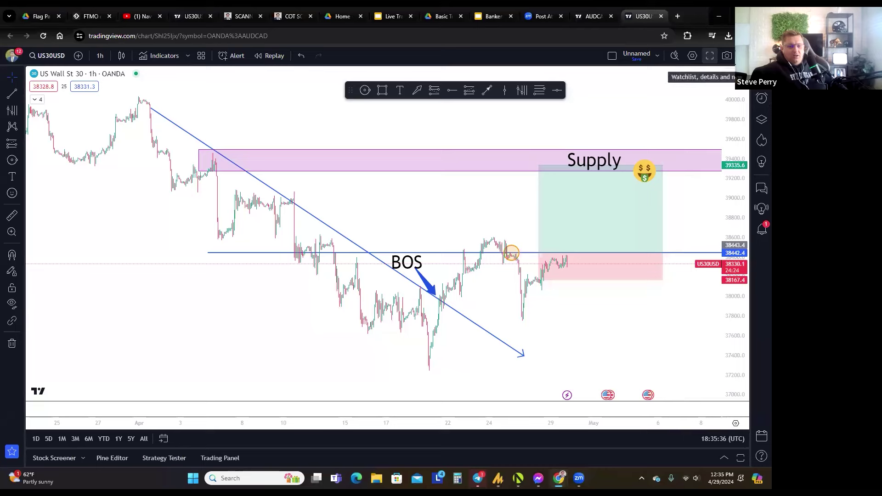
# Show the Forex watchlist and load the AUDCAD chart from it
pyautogui.click(762, 77)
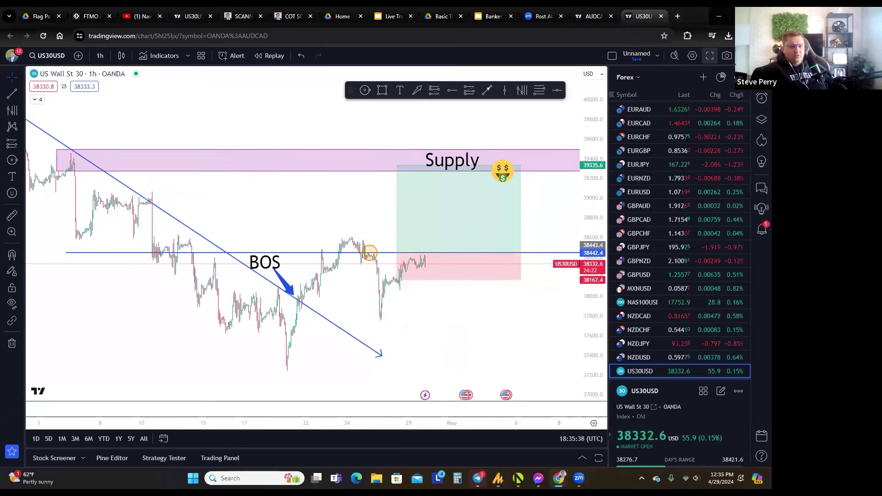
pyautogui.click(762, 77)
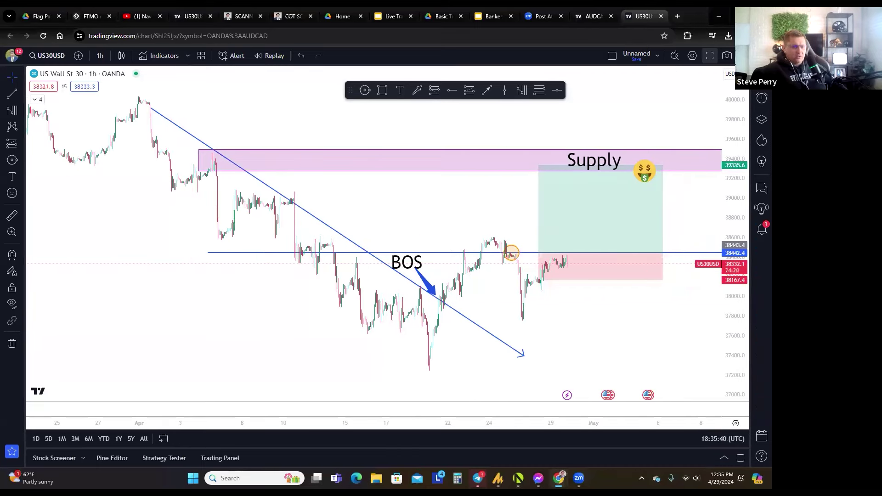
pyautogui.click(761, 77)
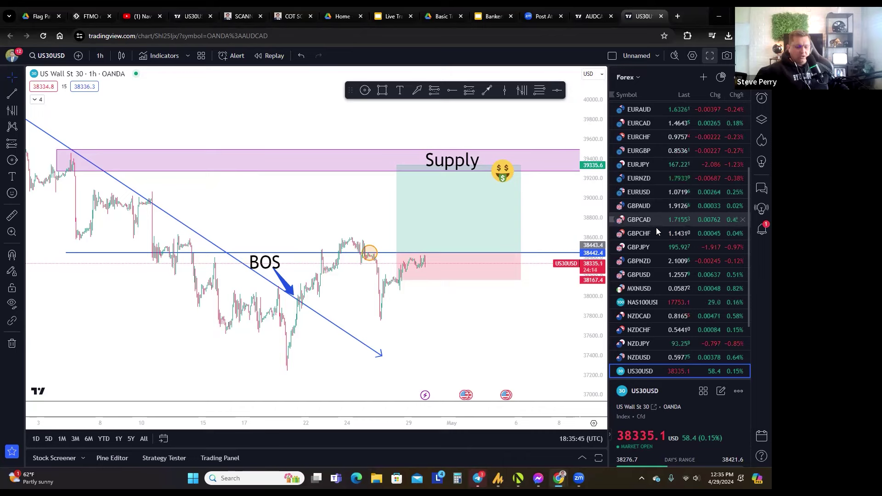
pyautogui.scroll(4, 653, 228)
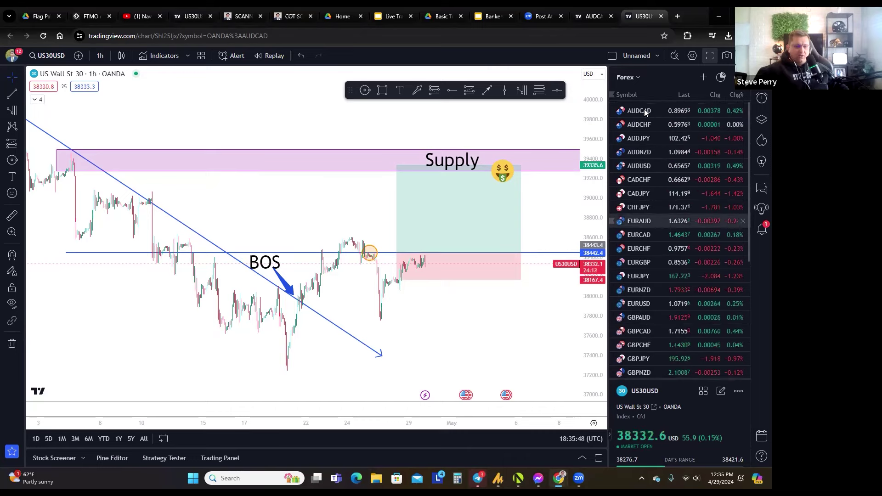
pyautogui.click(645, 111)
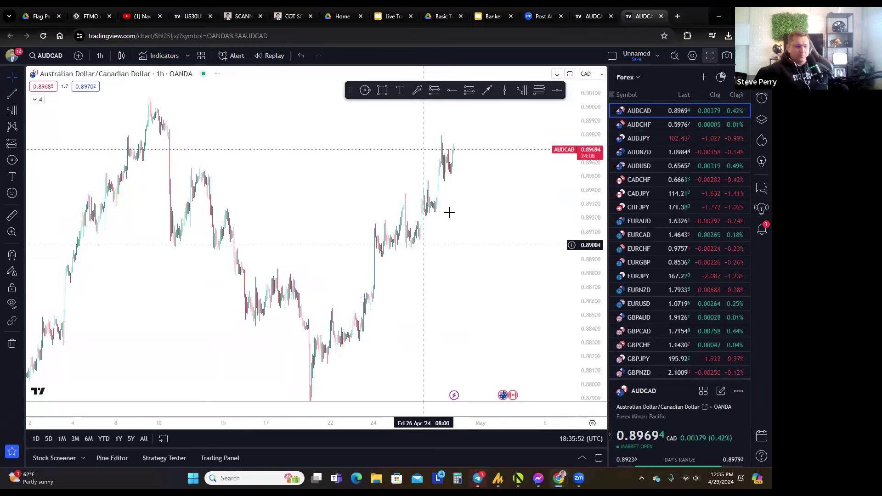
# Load AUDCHF and AUDJPY in turn from the watchlist, and compress the AUDJPY price scale slightly
pyautogui.click(649, 127)
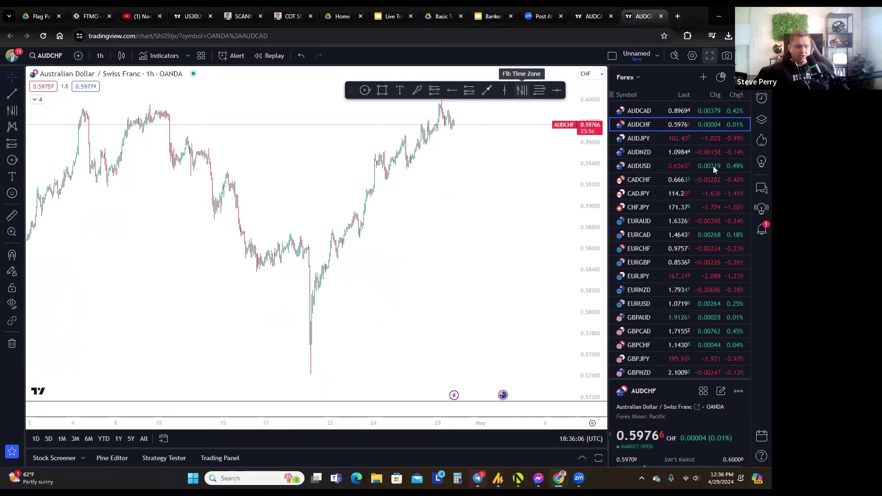
pyautogui.click(656, 139)
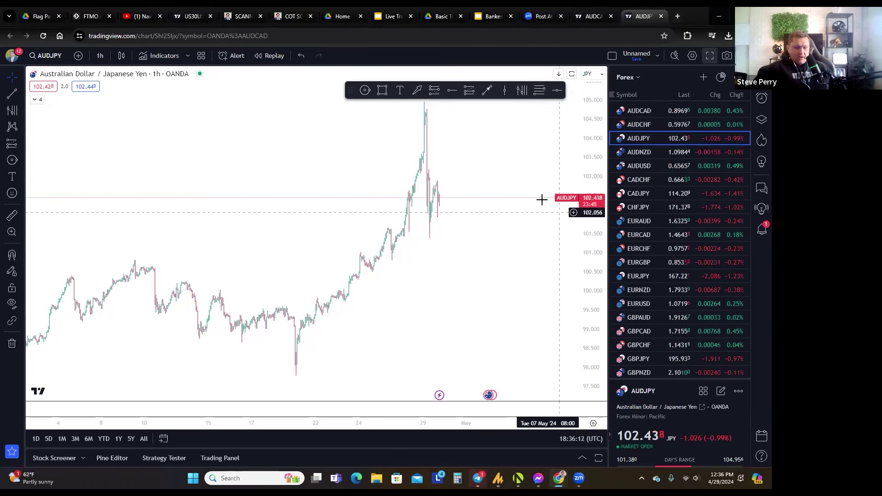
pyautogui.moveTo(592, 200); pyautogui.dragTo(591, 205)
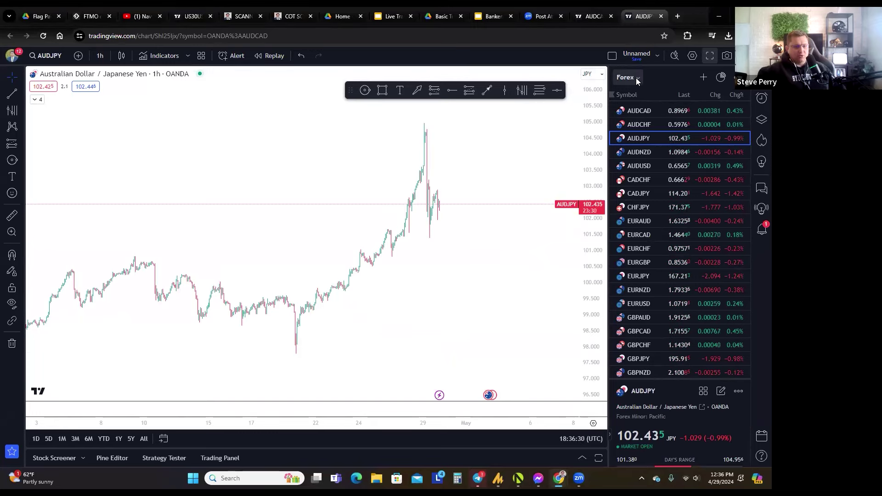
# Switch to the Crypto watchlist, load RNDRUSD, BTCUSD and DOGEUSD in turn, and compress the DOGEUSD time scale
pyautogui.click(636, 78)
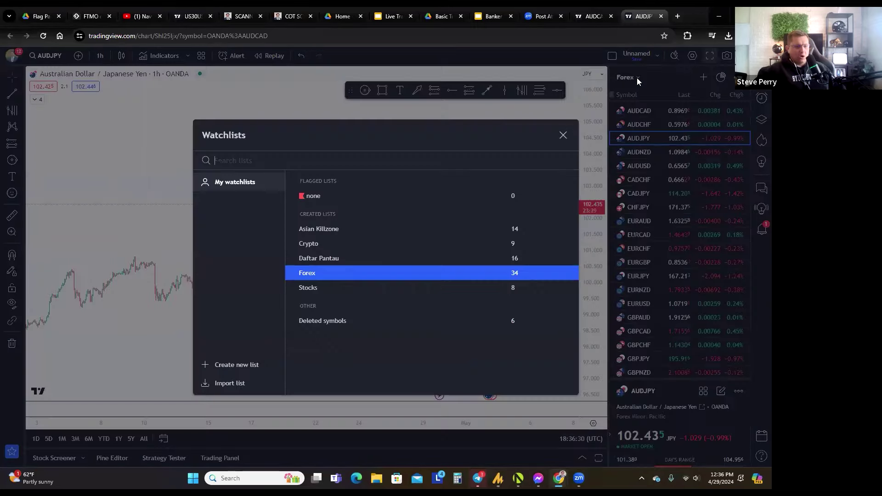
pyautogui.click(325, 243)
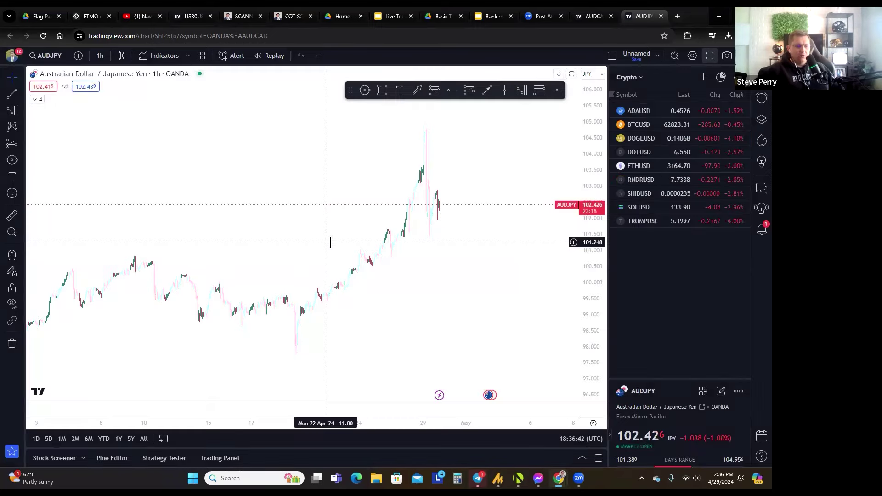
pyautogui.click(648, 180)
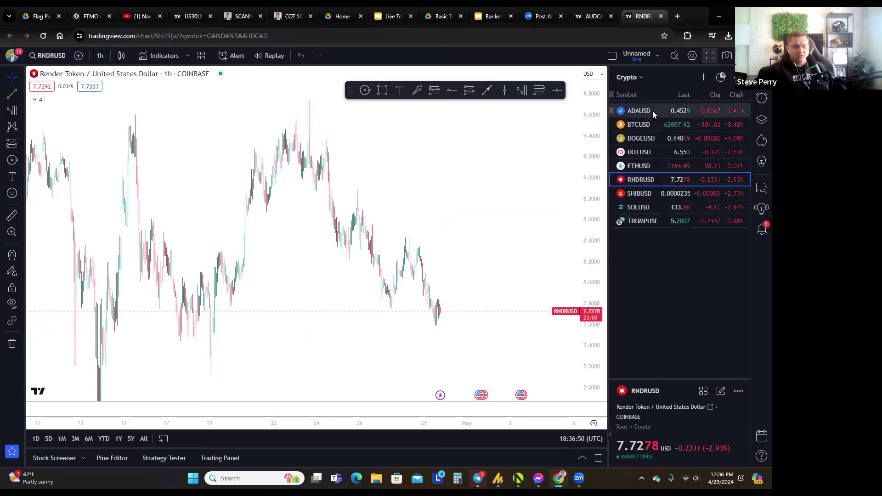
pyautogui.click(645, 128)
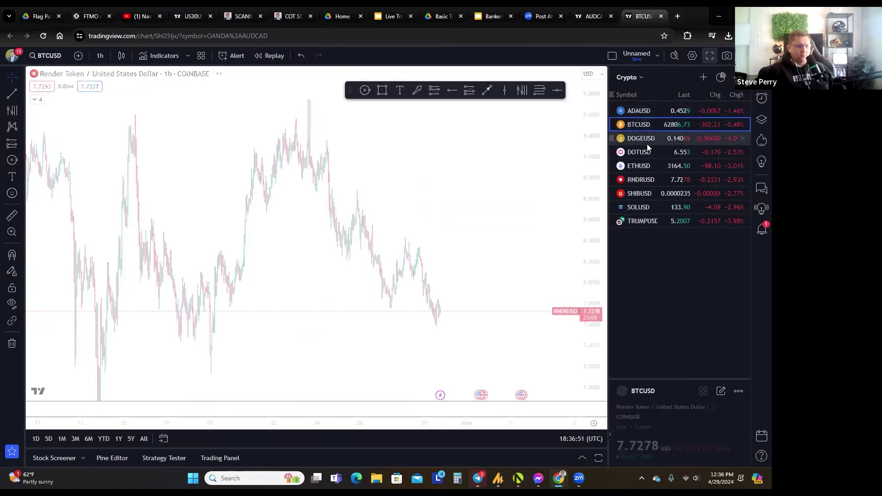
pyautogui.press('Down')
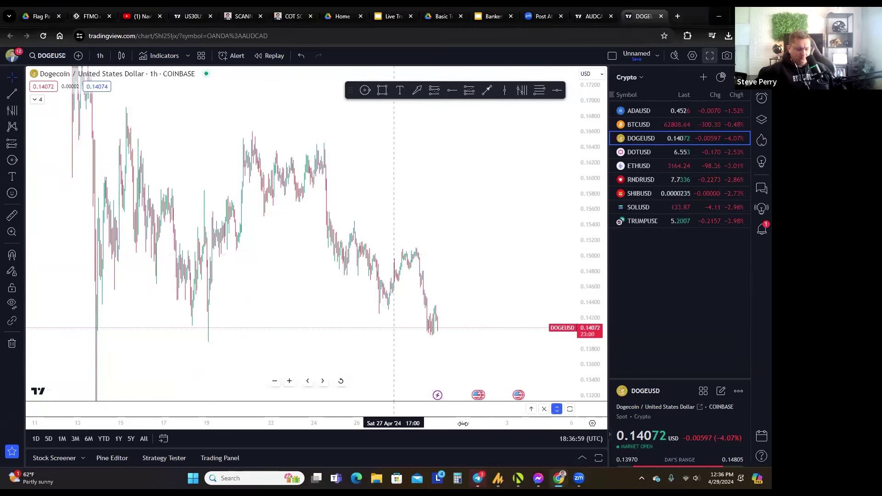
pyautogui.scroll(-3, 591, 230)
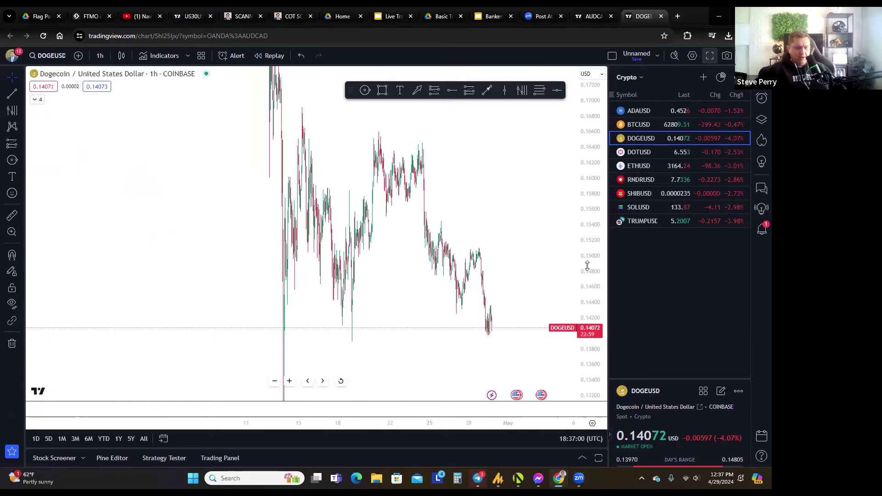
# Switch to the Forex watchlist and look through its symbols from AUDCAD down to XAUUSD
pyautogui.click(640, 75)
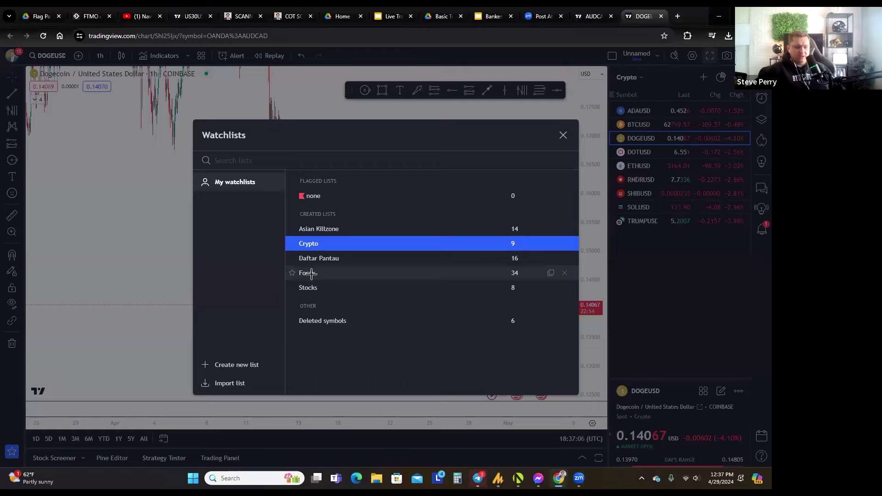
pyautogui.click(425, 273)
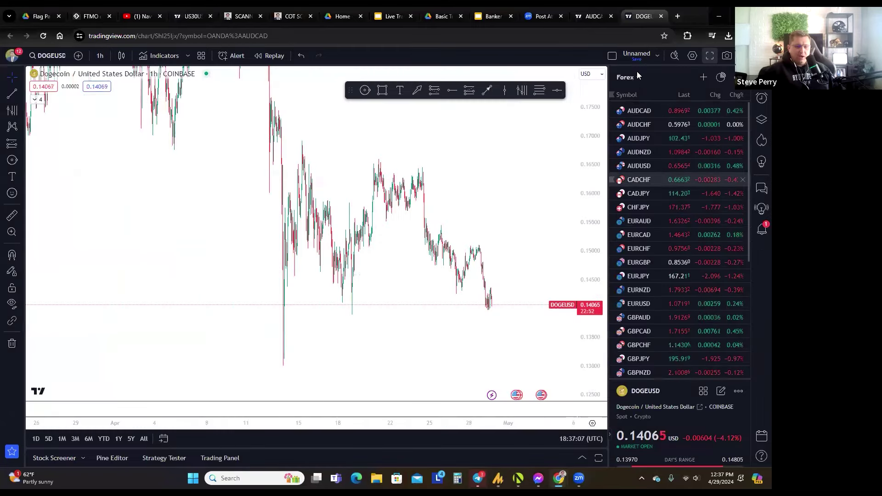
pyautogui.scroll(-5, 641, 186)
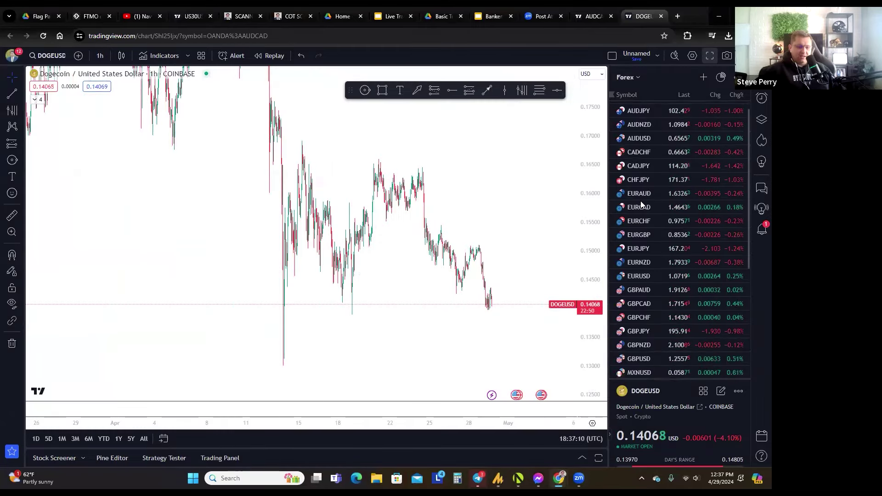
pyautogui.scroll(5, 642, 204)
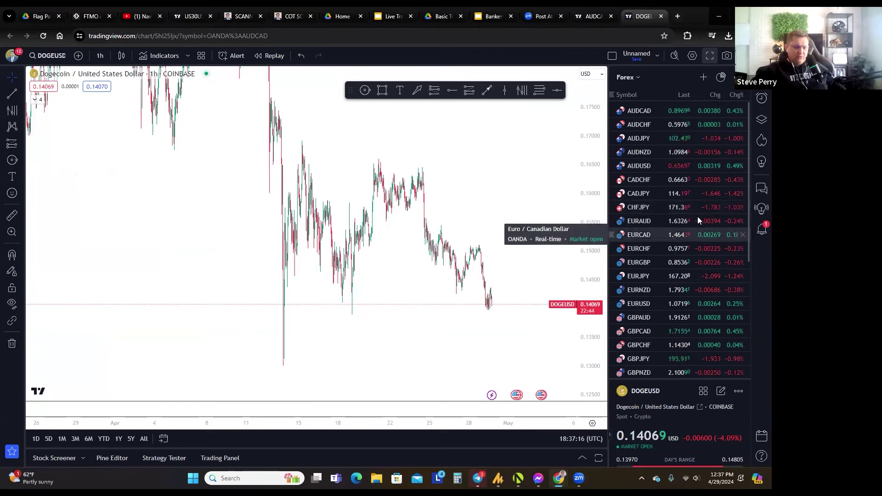
pyautogui.scroll(-5, 672, 211)
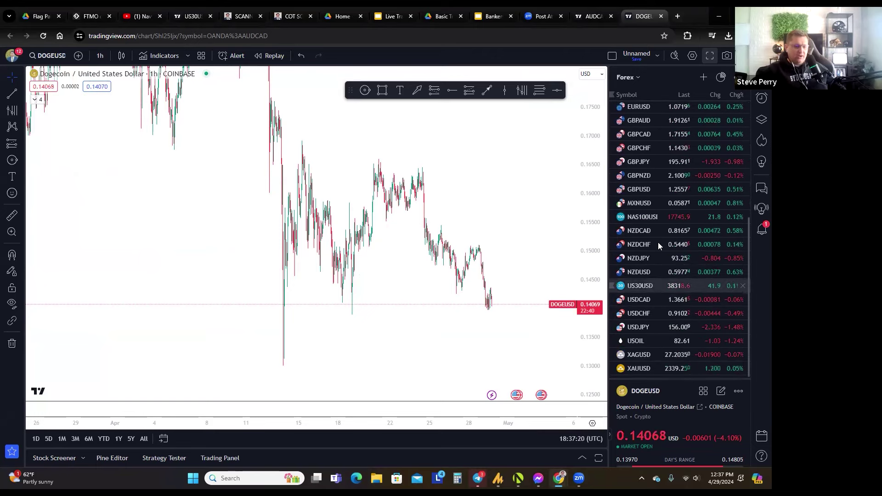
pyautogui.scroll(1, 660, 242)
pyautogui.scroll(5, 660, 242)
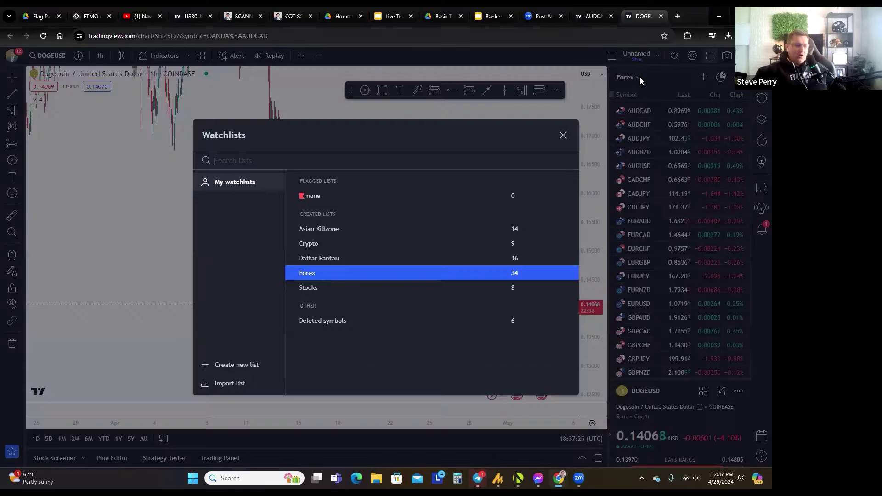
# Show the Crypto watchlist and switch from it to the Stocks watchlist
pyautogui.click(639, 77)
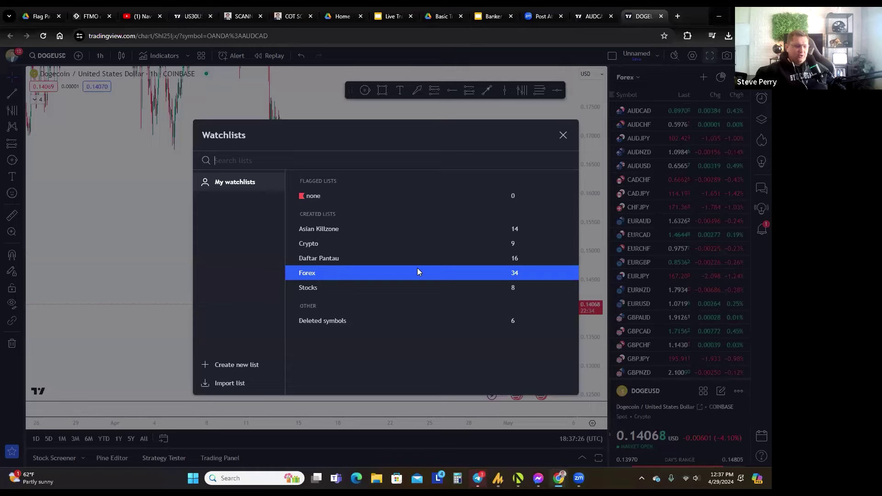
pyautogui.click(339, 244)
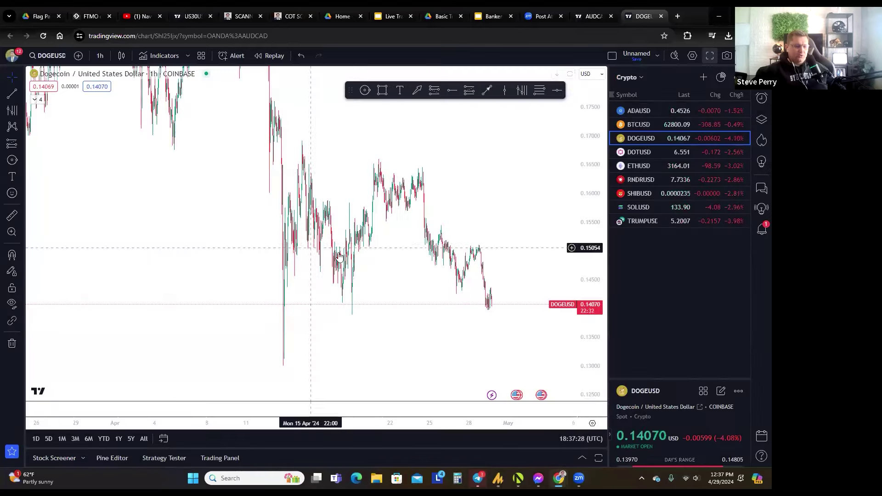
pyautogui.click(629, 78)
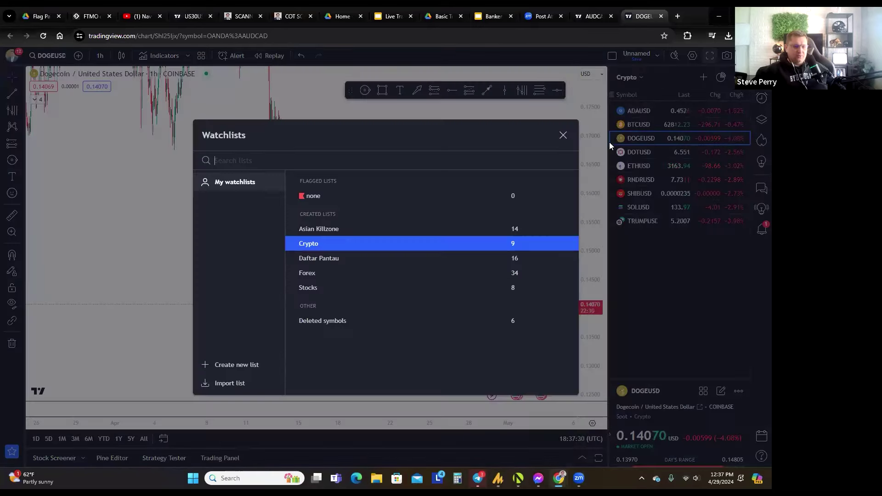
pyautogui.click(325, 287)
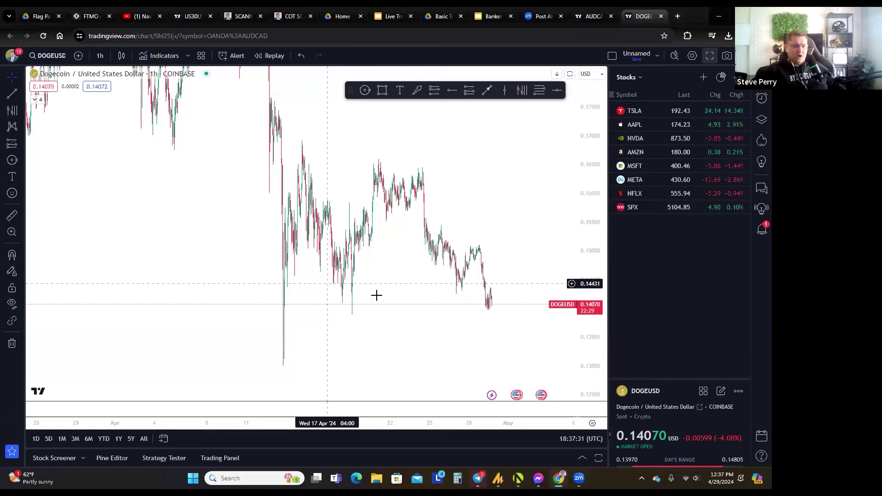
# View the overview of saved watchlists, and load the TSLA and AAPL charts in turn from the Stocks list
pyautogui.click(633, 78)
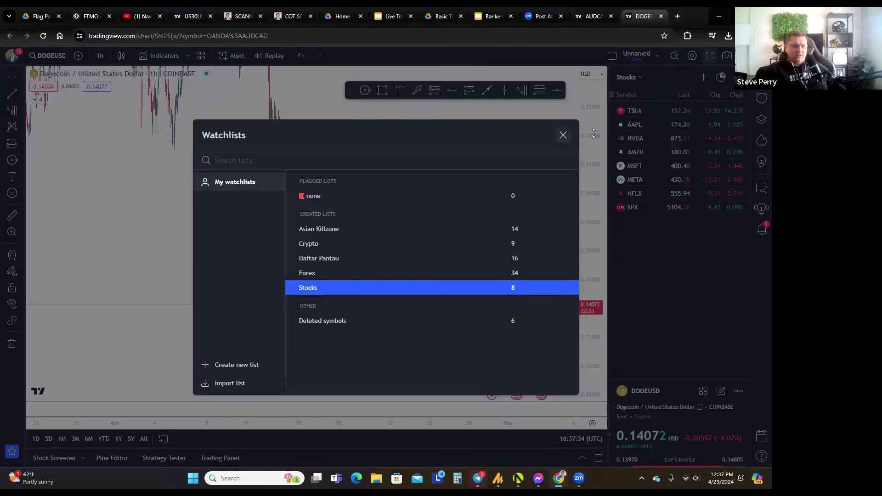
pyautogui.click(563, 136)
pyautogui.click(634, 112)
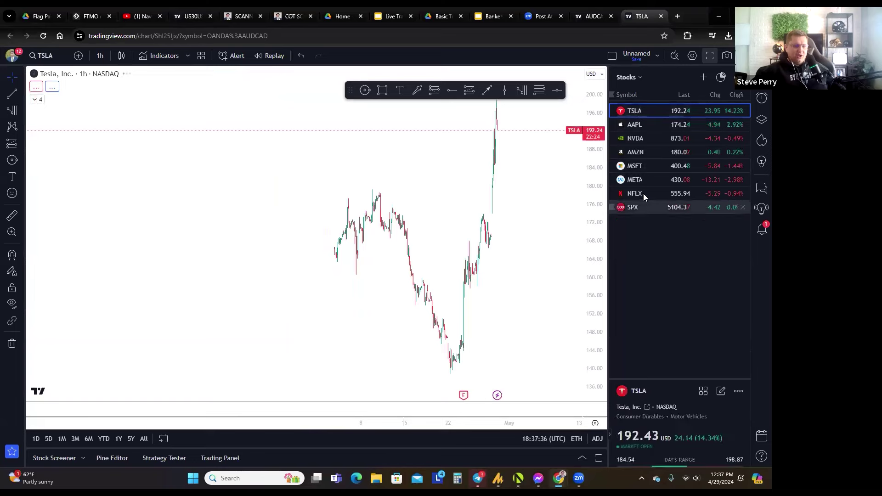
pyautogui.press('Down')
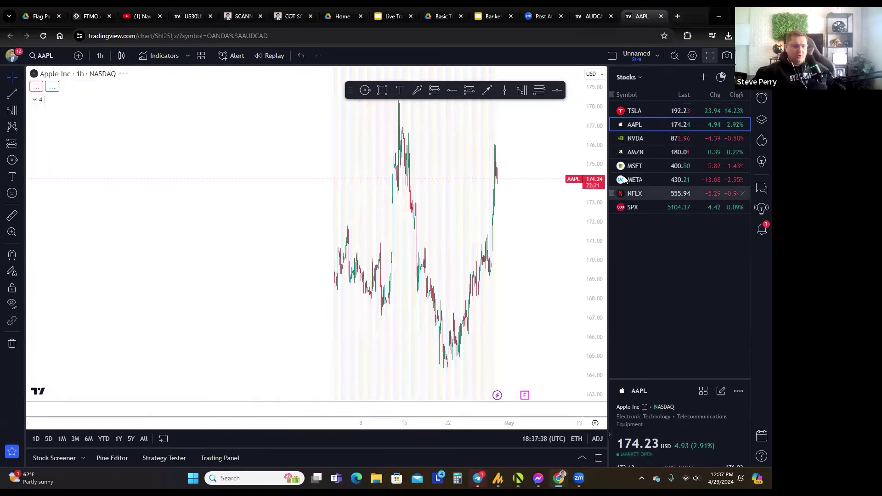
# Switch back to the Forex watchlist, and view its display options and the overview of saved watchlists
pyautogui.click(629, 77)
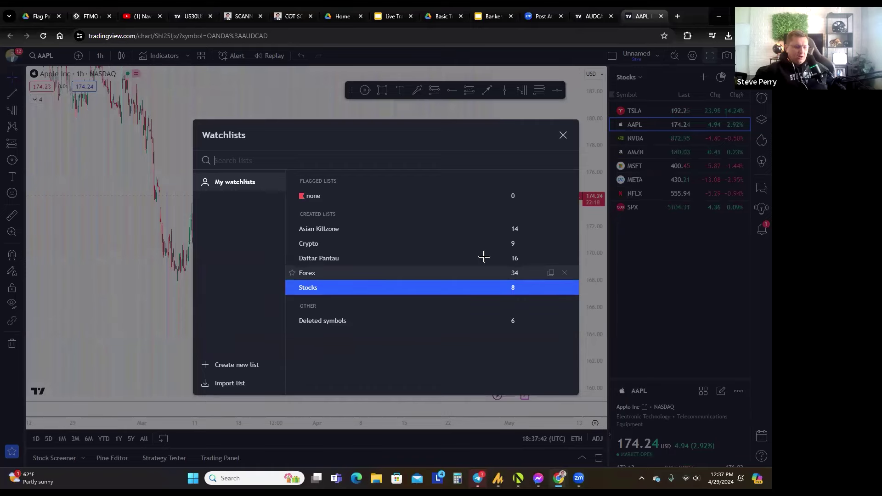
pyautogui.click(484, 273)
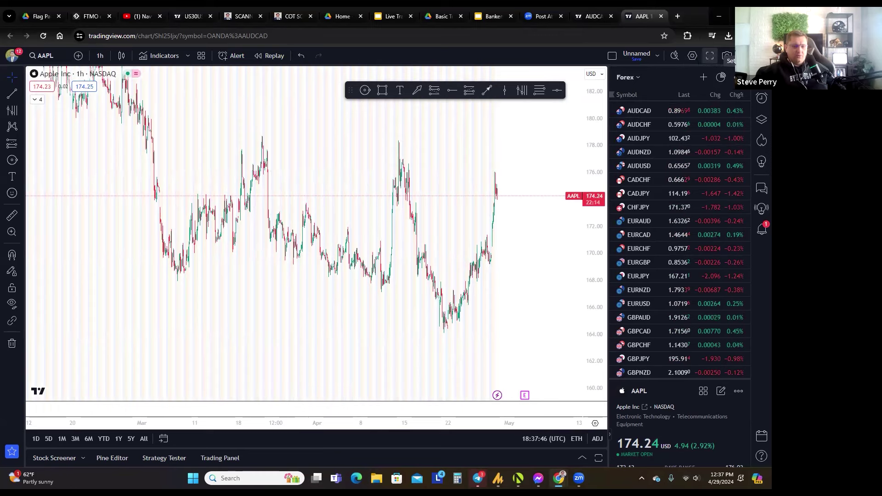
pyautogui.click(721, 77)
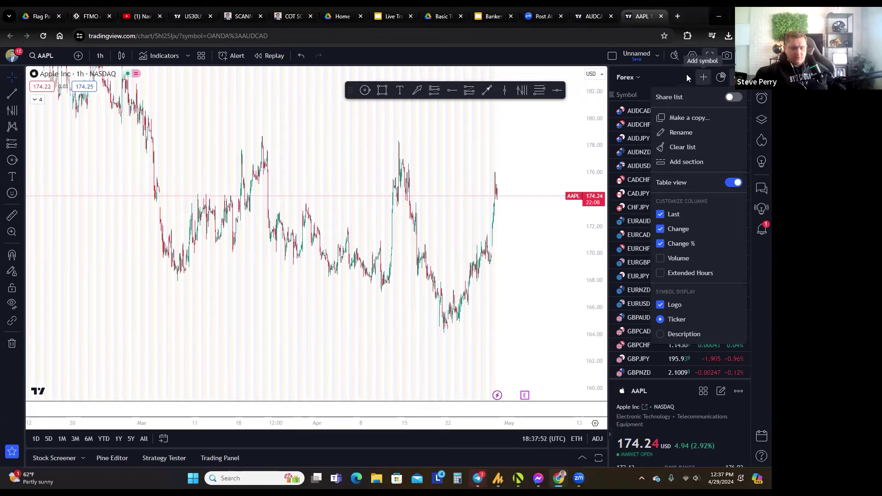
pyautogui.click(636, 74)
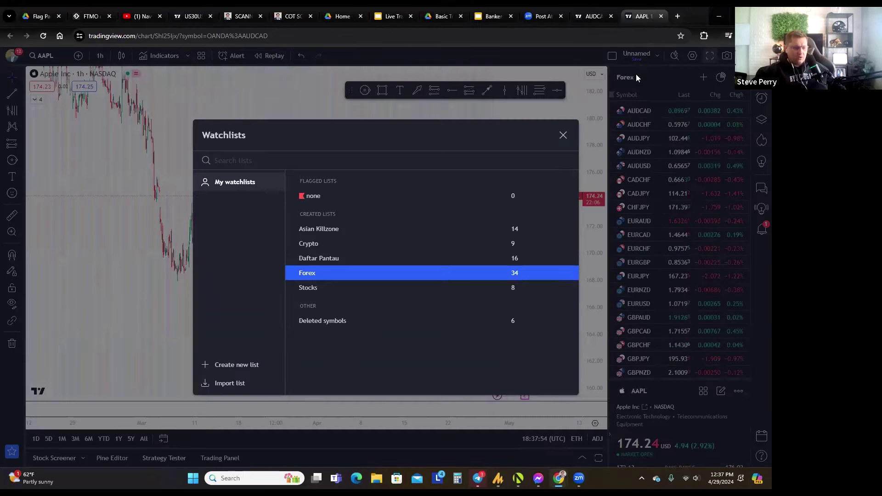
pyautogui.click(606, 96)
pyautogui.click(625, 79)
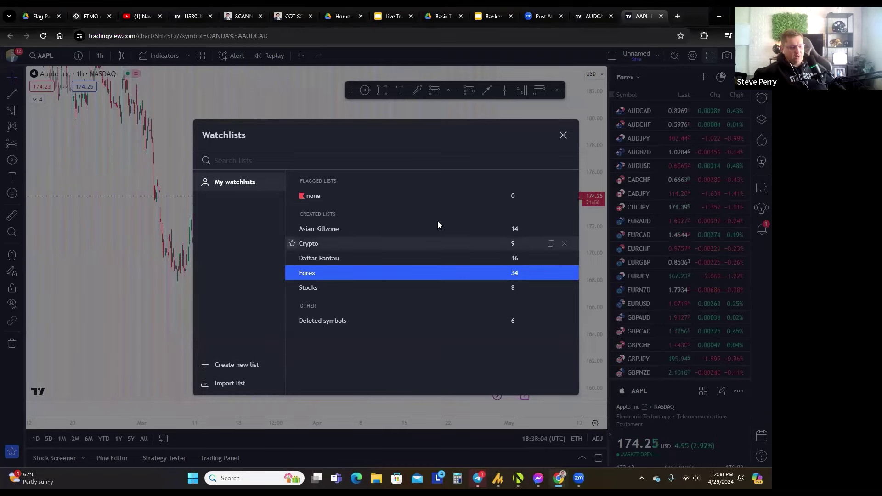
pyautogui.click(563, 136)
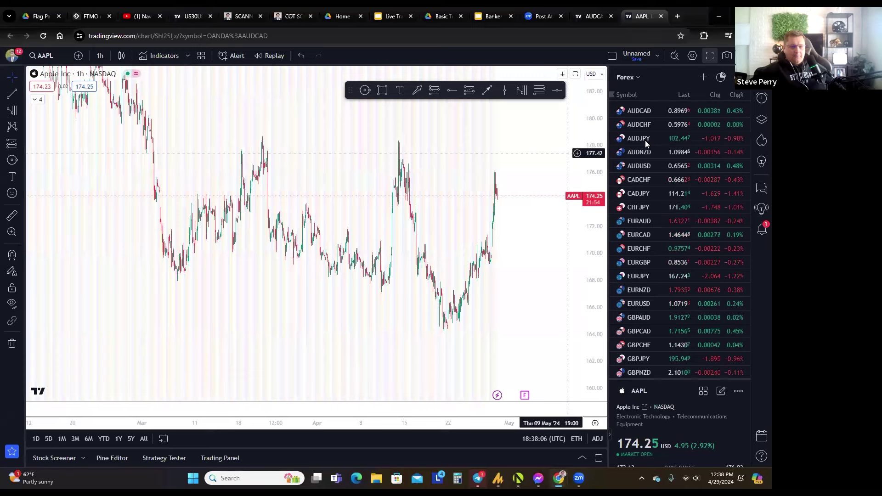
# View the Add symbol dialog for the Forex list, dismiss it, and switch to the Crypto watchlist
pyautogui.click(706, 76)
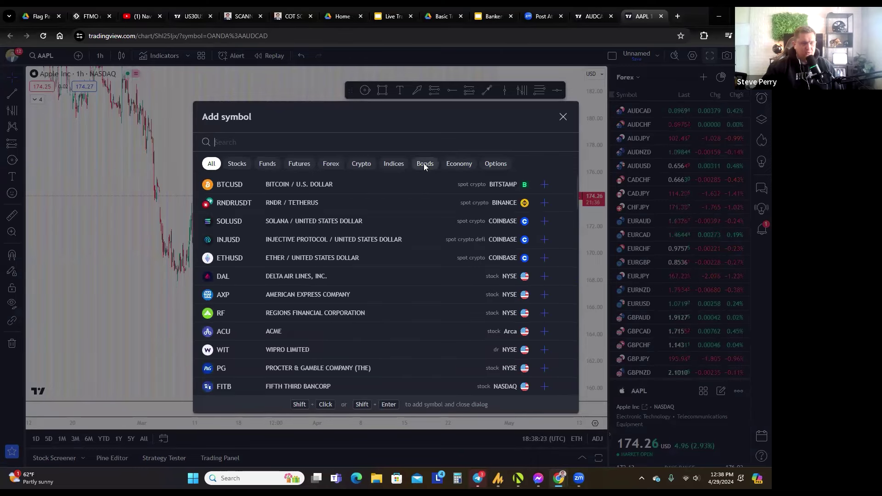
pyautogui.click(638, 85)
pyautogui.click(627, 77)
pyautogui.click(315, 243)
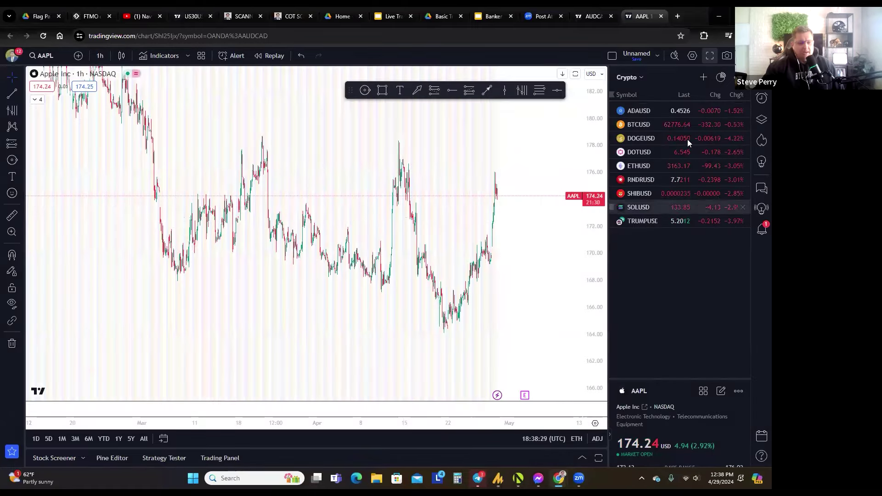
# Search for CELESTIA and add the Coinbase TIAUSD symbol to the Crypto watchlist
pyautogui.click(703, 78)
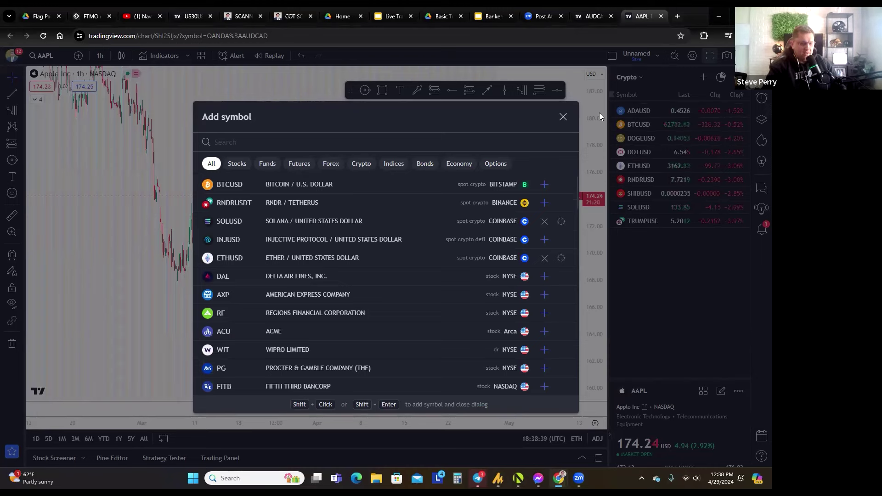
pyautogui.write('CELEST')
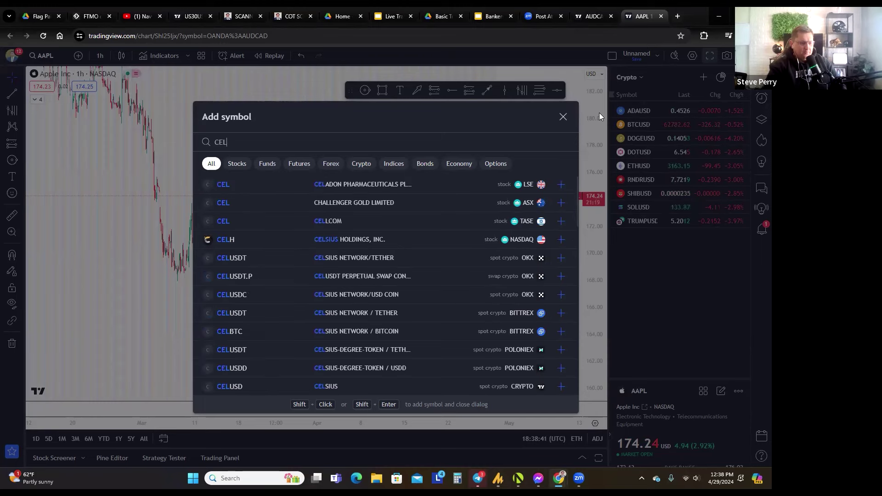
pyautogui.write('IA')
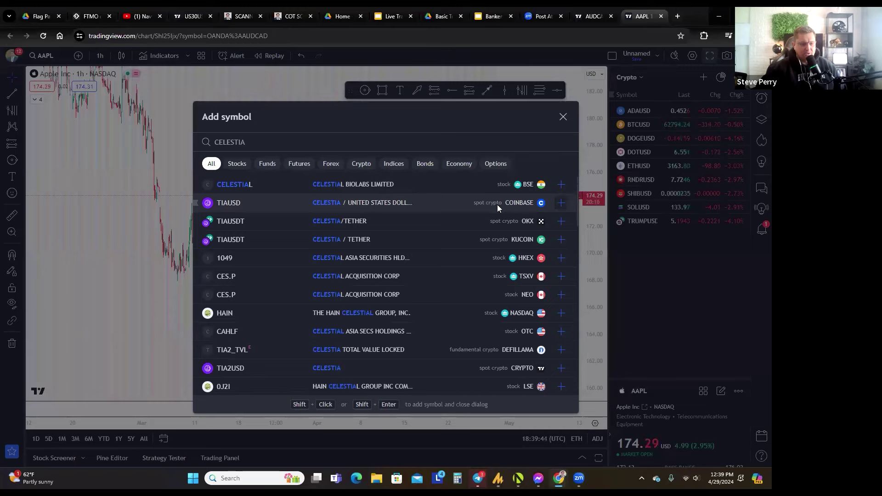
pyautogui.click(561, 202)
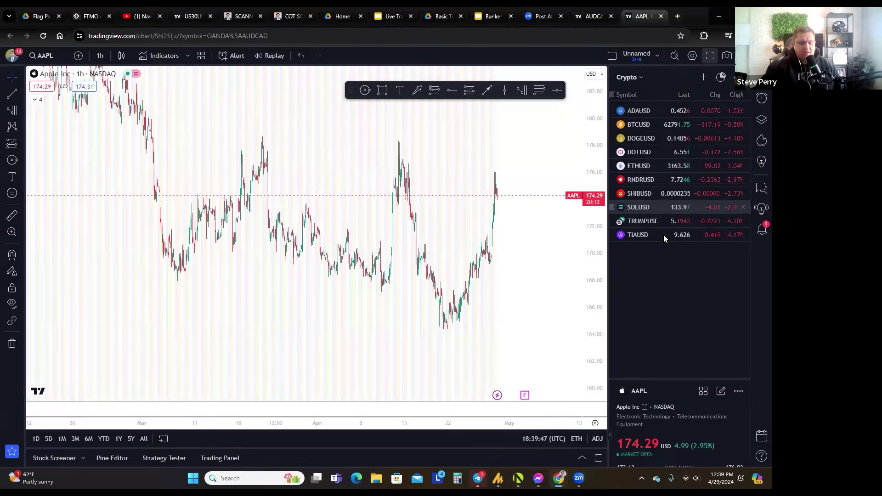
# Load the TIAUSD chart from the watchlist, and compress its time and price scales to show more history
pyautogui.click(663, 235)
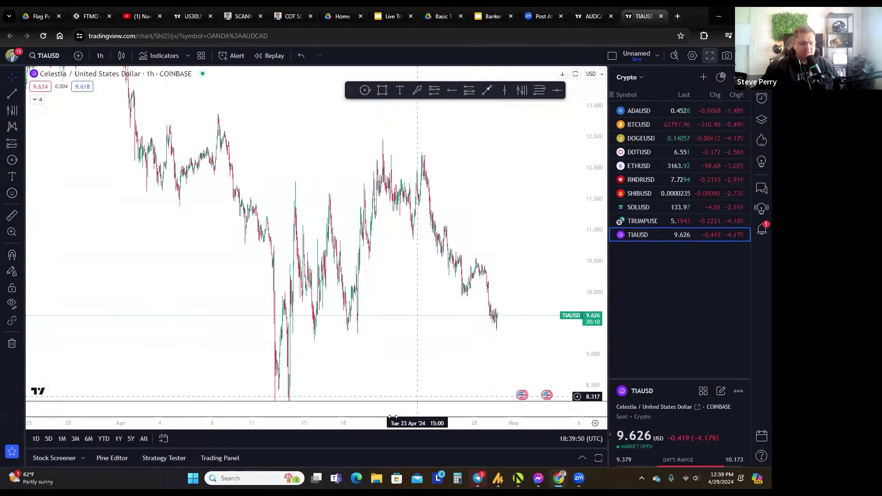
pyautogui.scroll(-3, 508, 368)
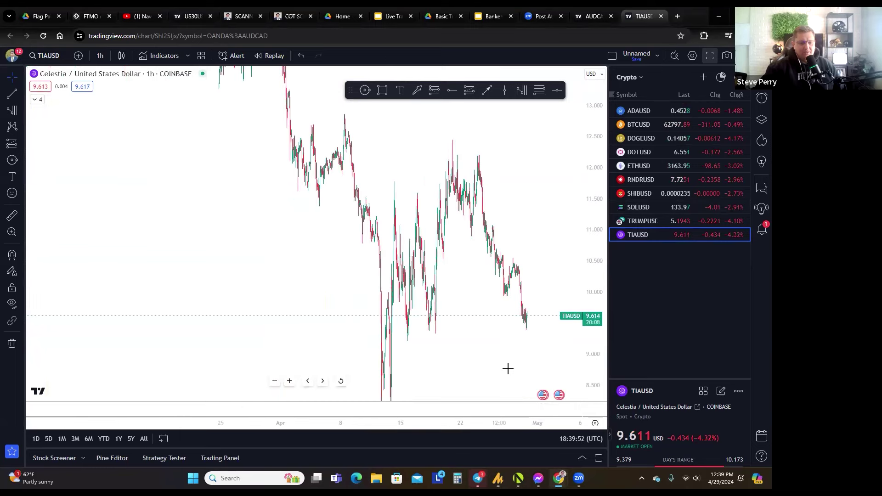
pyautogui.doubleClick(593, 294)
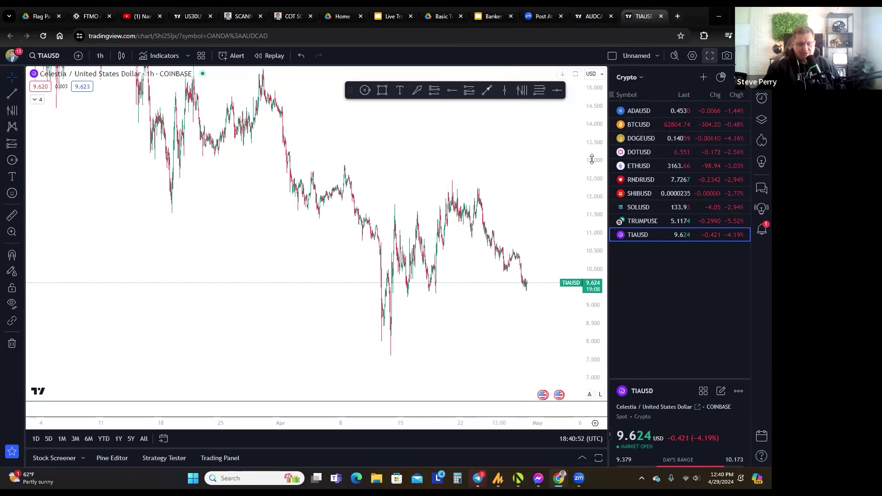
pyautogui.moveTo(594, 184); pyautogui.dragTo(578, 222)
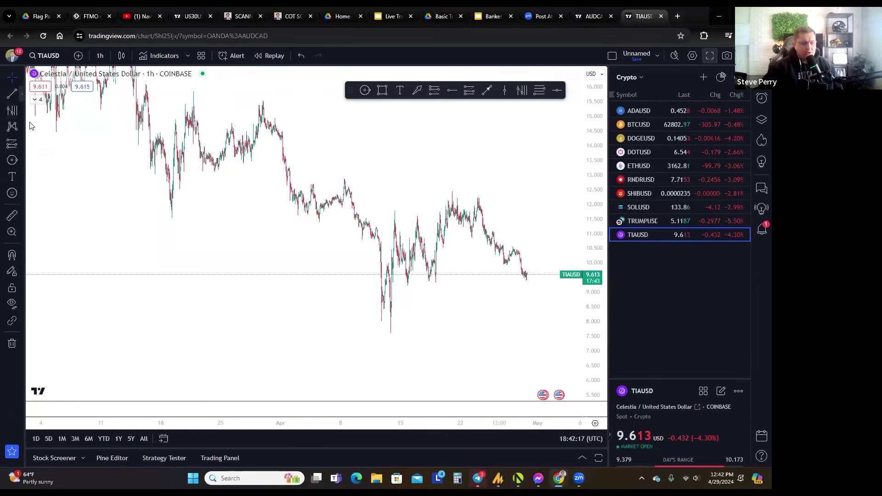
# View the available line drawing tools and the forecasting and measurement tools
pyautogui.click(21, 94)
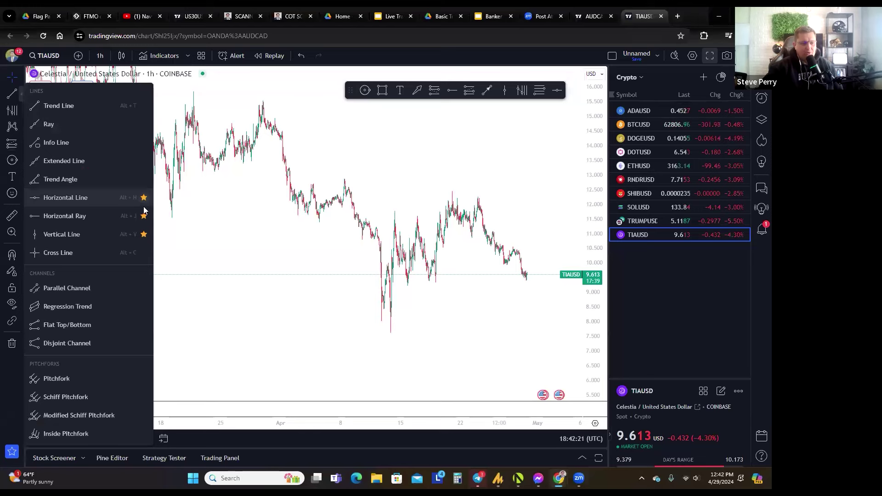
pyautogui.click(23, 147)
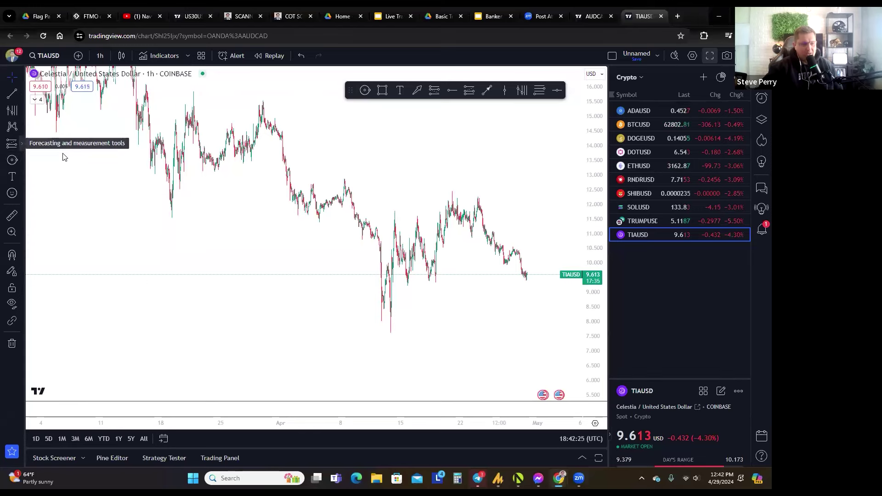
pyautogui.click(22, 146)
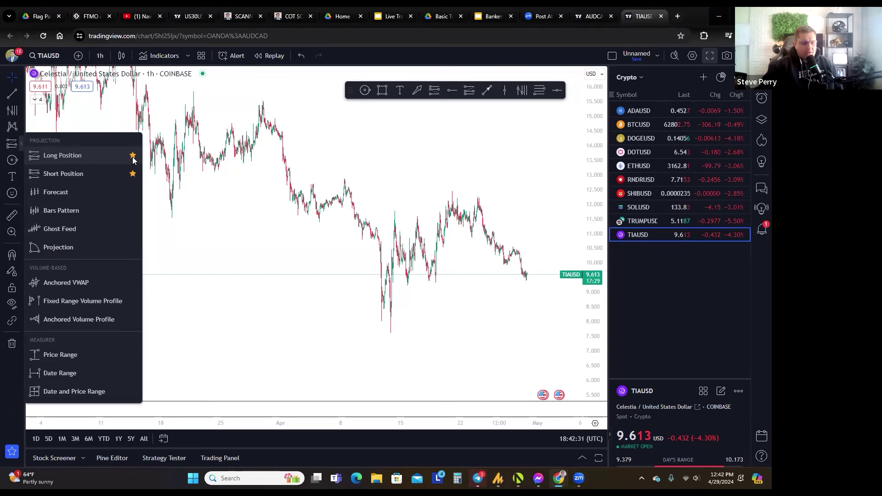
# Place a Long Position with entry at about 10.56, target about 12.57 and stop about 6.71, and delete it
pyautogui.click(63, 155)
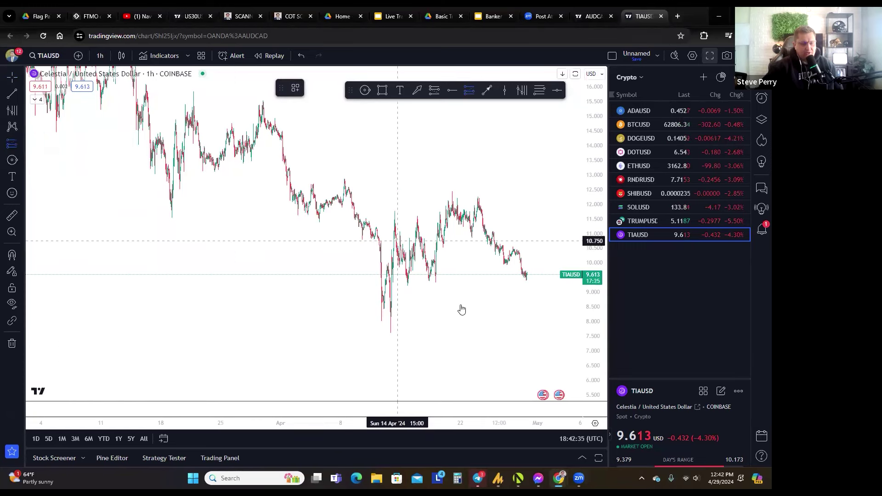
pyautogui.click(453, 247)
pyautogui.moveTo(461, 394); pyautogui.dragTo(462, 381)
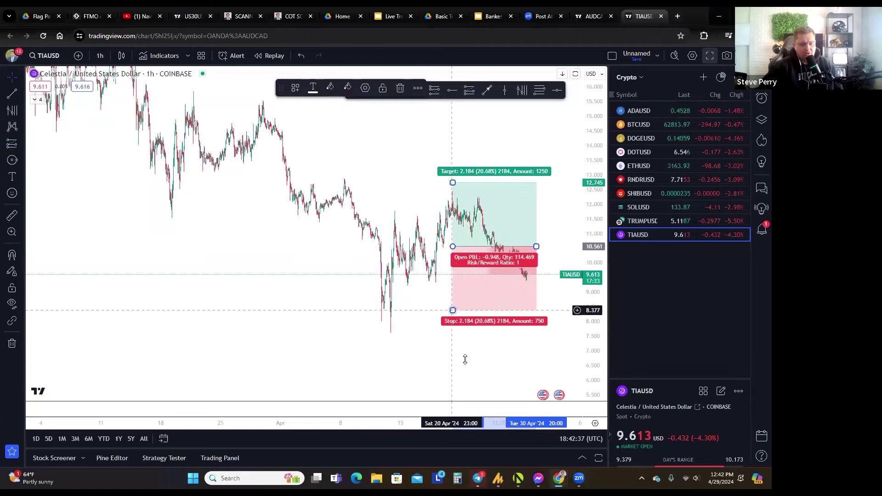
pyautogui.moveTo(414, 191)
pyautogui.mouseDown()
pyautogui.moveTo(377, 198)
pyautogui.moveTo(414, 101)
pyautogui.moveTo(416, 195)
pyautogui.mouseUp()
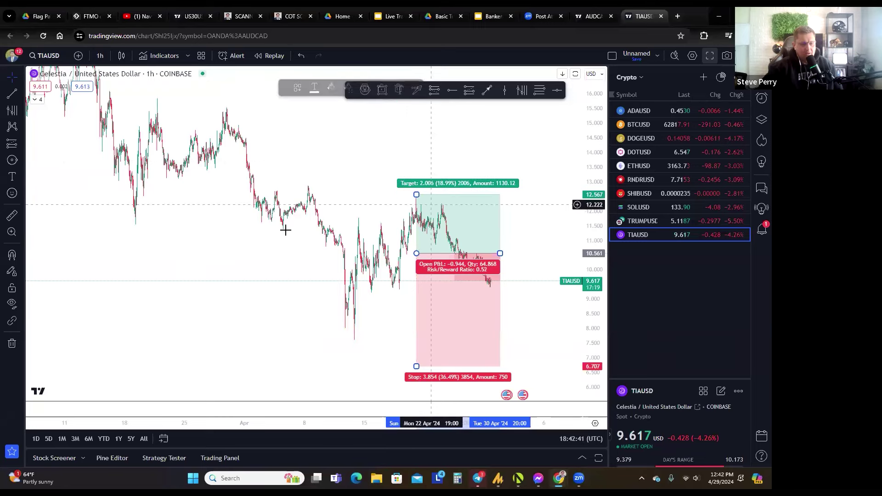
pyautogui.press('Delete')
pyautogui.hotkey('alt', 'r')
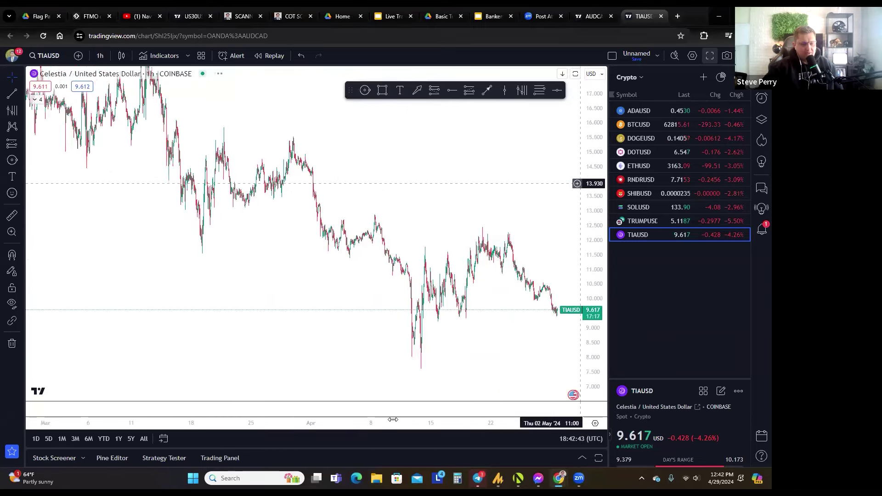
# Place a Short Position at the latest TIAUSD candles with entry at about 9.68, and delete it
pyautogui.scroll(-3, 323, 260)
pyautogui.scroll(2, 156, 112)
pyautogui.moveTo(156, 112); pyautogui.dragTo(88, 127)
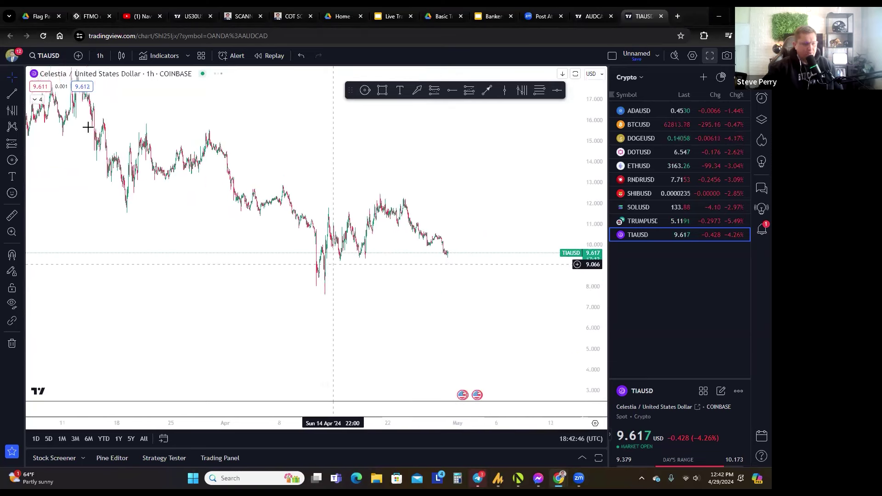
pyautogui.click(436, 91)
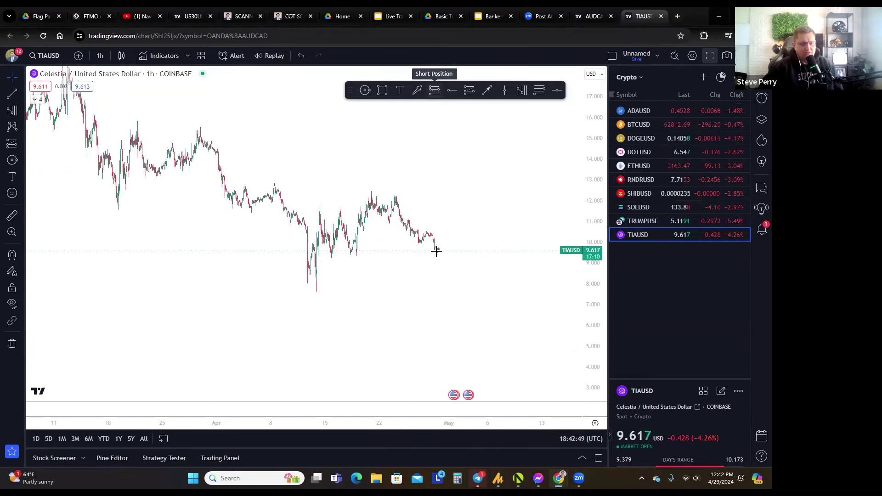
pyautogui.click(438, 296)
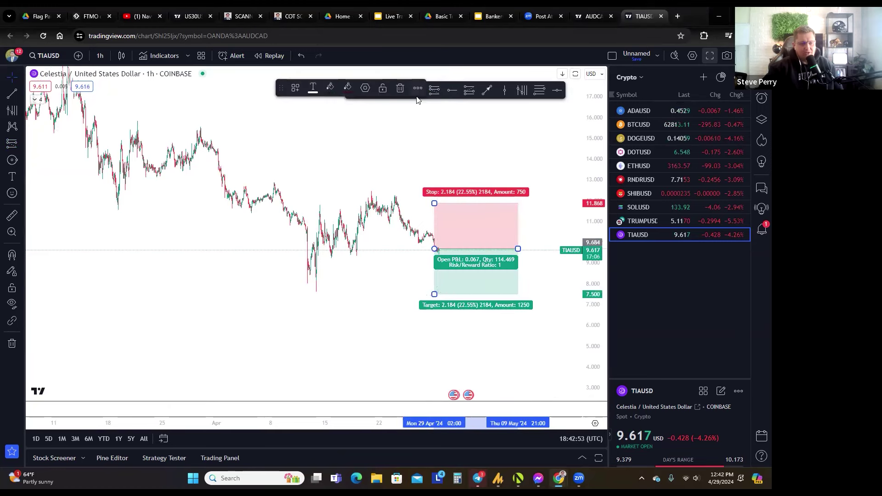
pyautogui.press('Delete')
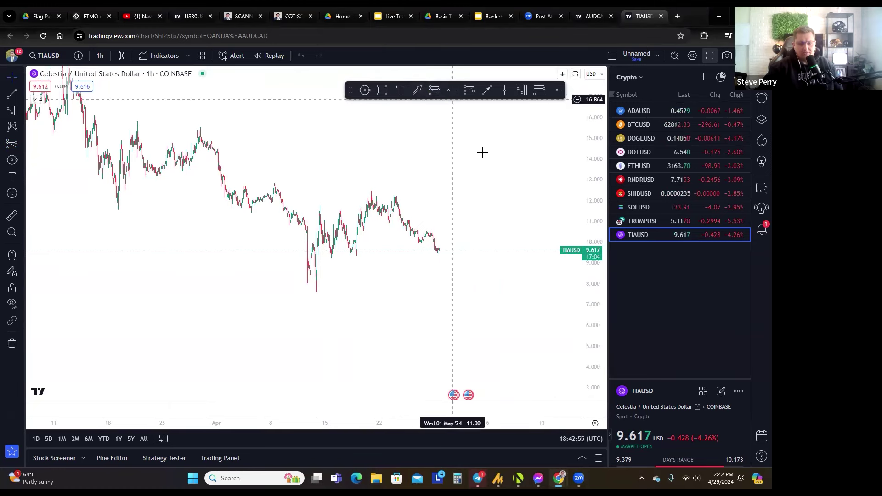
# Search for FETCH and add the Coinbase FETUSD symbol to the Crypto watchlist
pyautogui.click(704, 76)
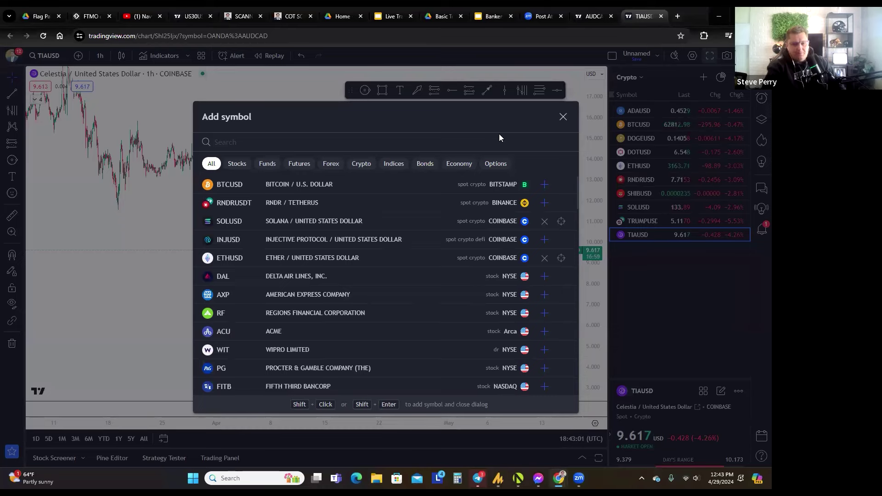
pyautogui.write('FET')
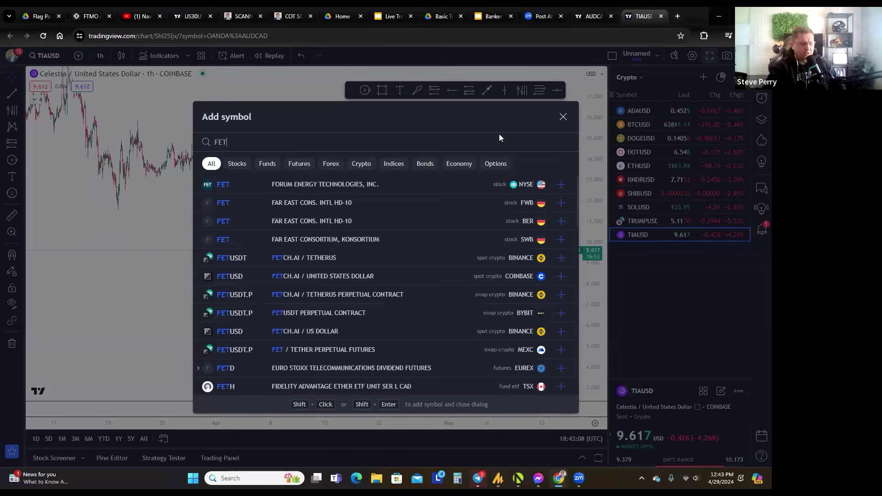
pyautogui.write('CH')
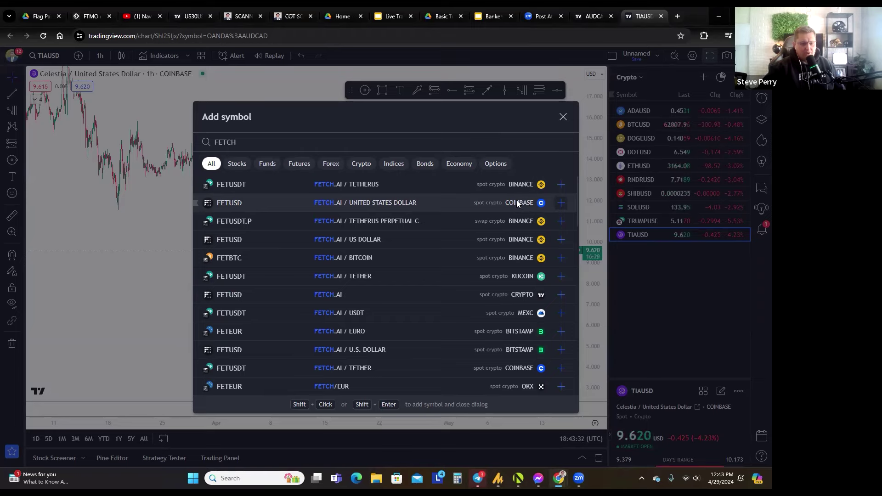
pyautogui.click(535, 203)
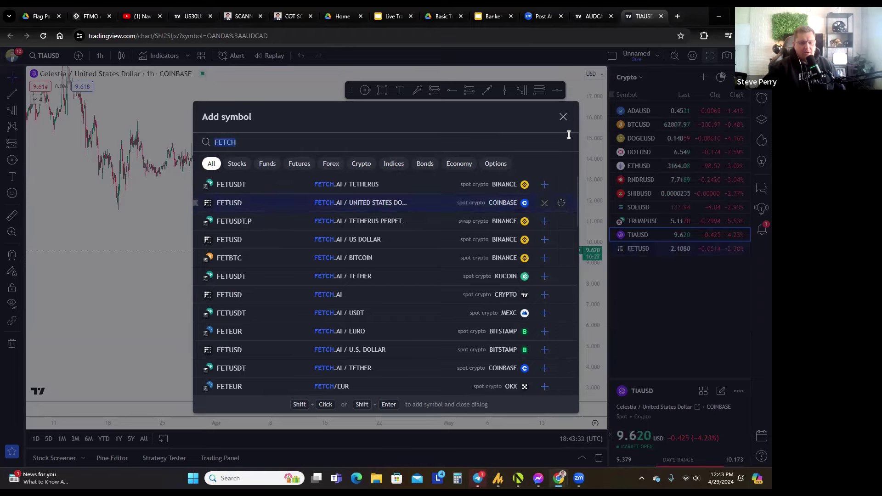
pyautogui.press('Escape')
# Load the FETUSD chart from the watchlist, and adjust its time and price scales to show history back to February
pyautogui.click(654, 247)
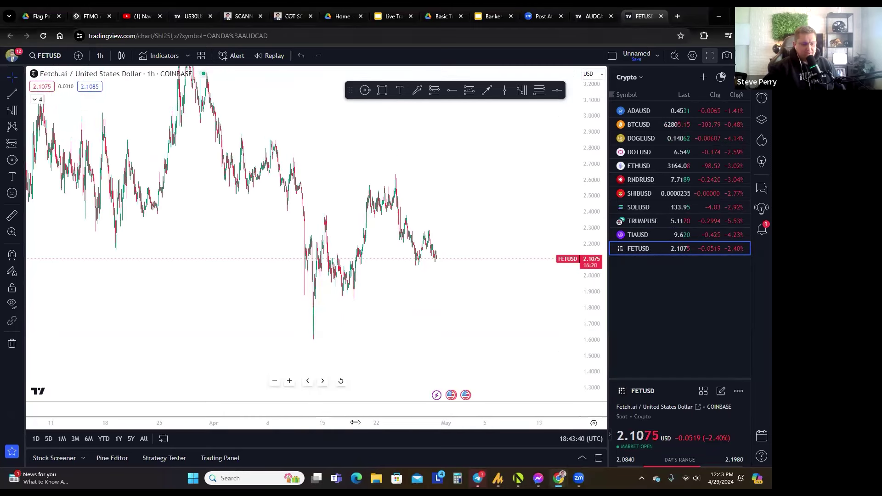
pyautogui.scroll(-3, 567, 357)
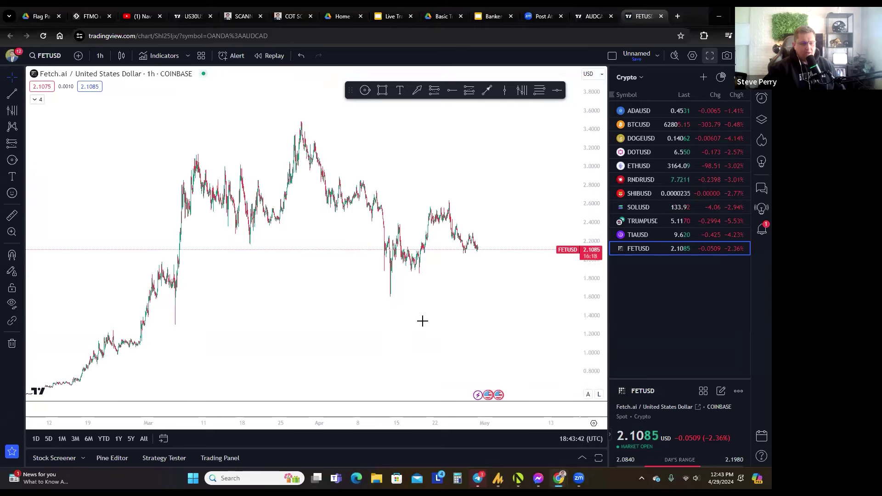
pyautogui.moveTo(435, 317); pyautogui.dragTo(412, 333)
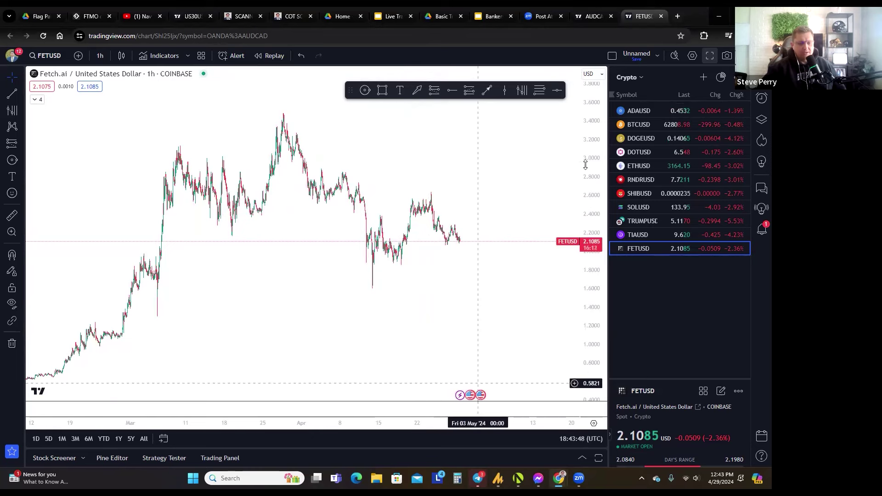
pyautogui.scroll(-1, 597, 148)
pyautogui.moveTo(597, 148); pyautogui.dragTo(596, 143)
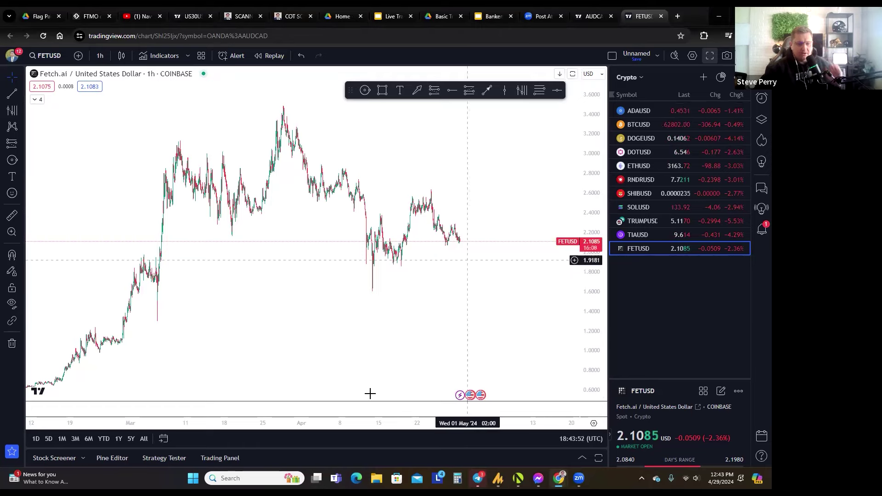
pyautogui.moveTo(480, 240); pyautogui.dragTo(345, 280)
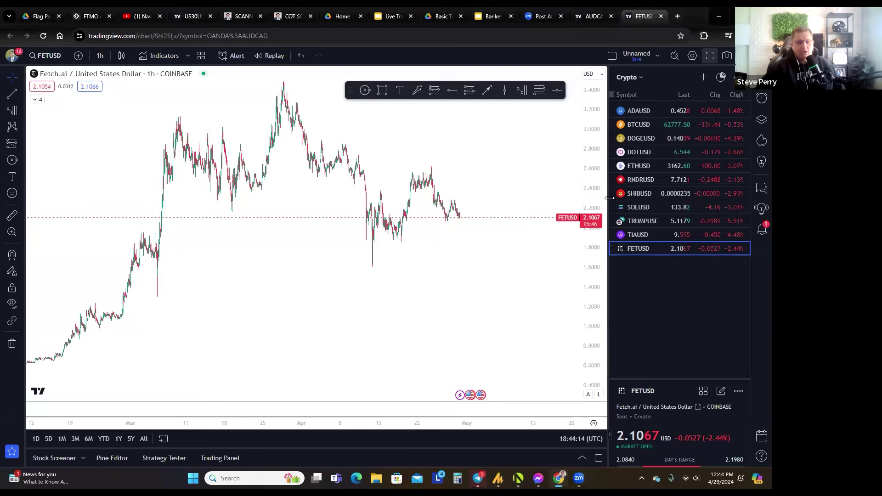
# Widen the watchlist area and enlarge the FETUSD details section below the symbols
pyautogui.moveTo(607, 199); pyautogui.dragTo(596, 250)
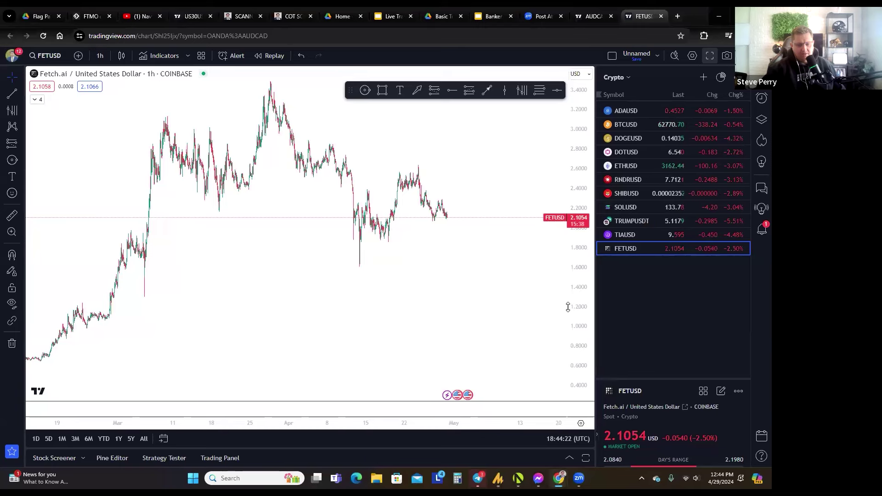
pyautogui.scroll(-3, 714, 407)
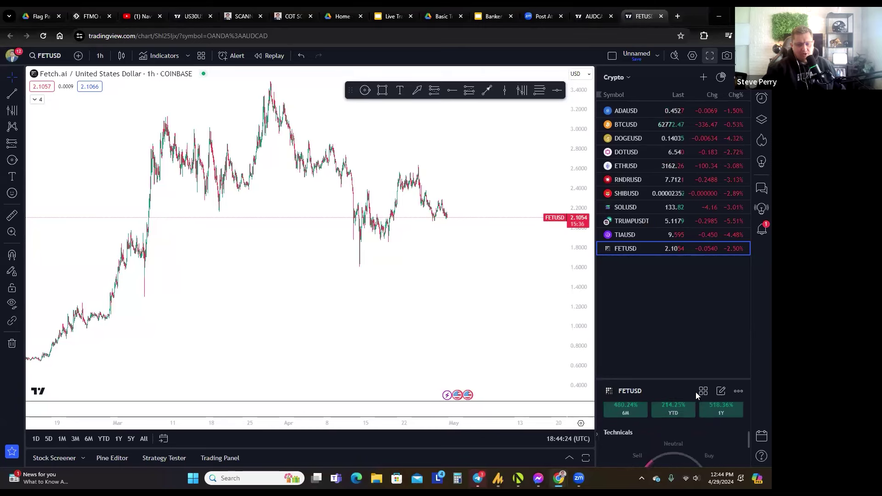
pyautogui.scroll(3, 680, 386)
pyautogui.moveTo(680, 279); pyautogui.dragTo(679, 260)
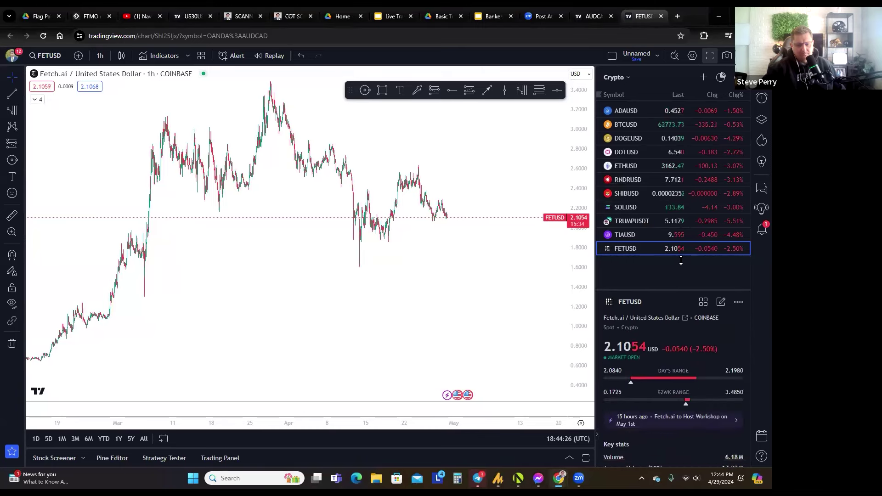
# Examine the FETUSD details, including price ranges, key stats, performance, technicals and profile links
pyautogui.scroll(-8, 690, 353)
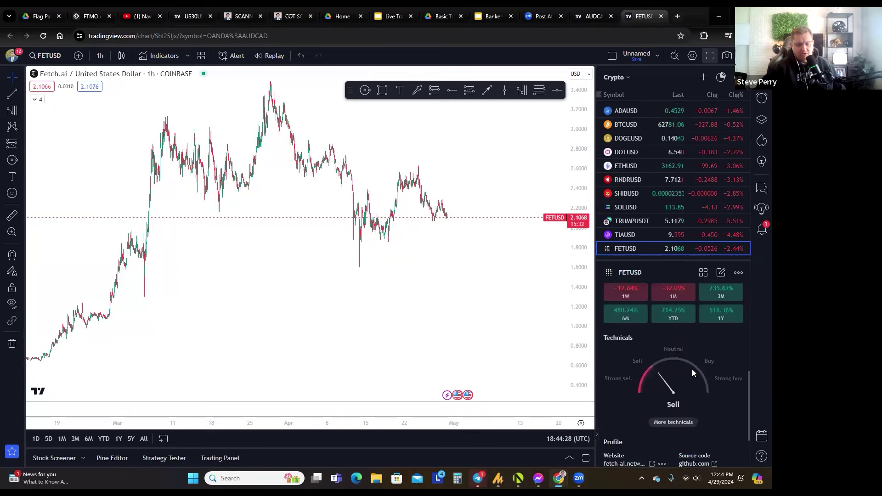
pyautogui.scroll(8, 652, 335)
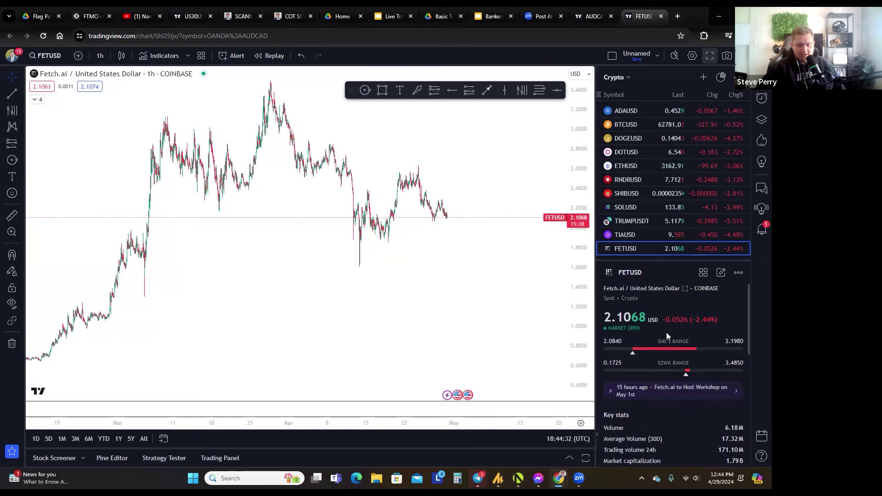
pyautogui.scroll(-2, 666, 338)
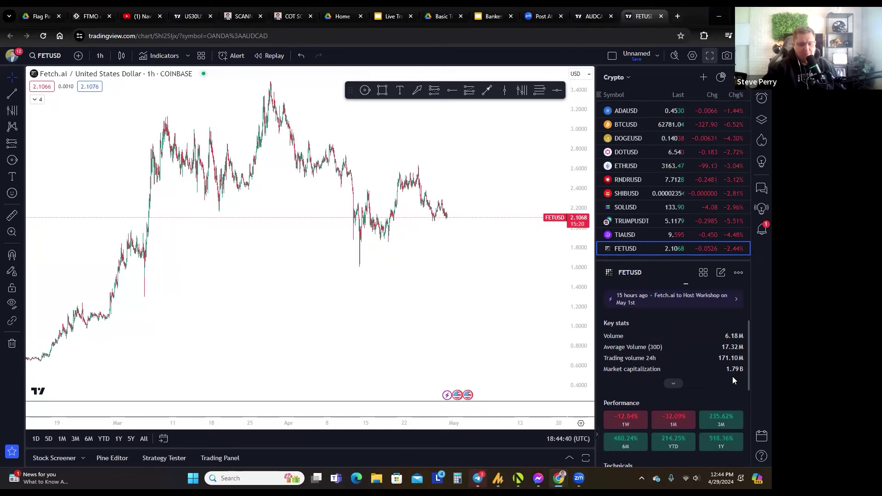
pyautogui.scroll(-3, 719, 368)
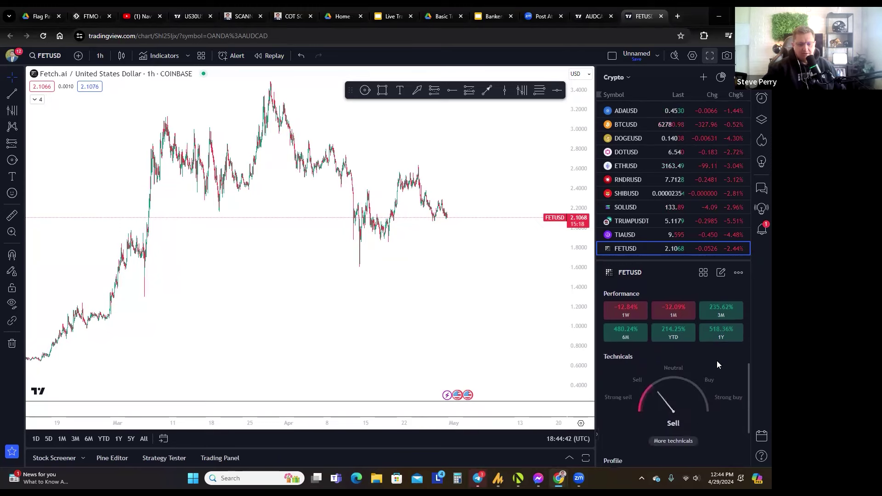
pyautogui.scroll(-1, 701, 364)
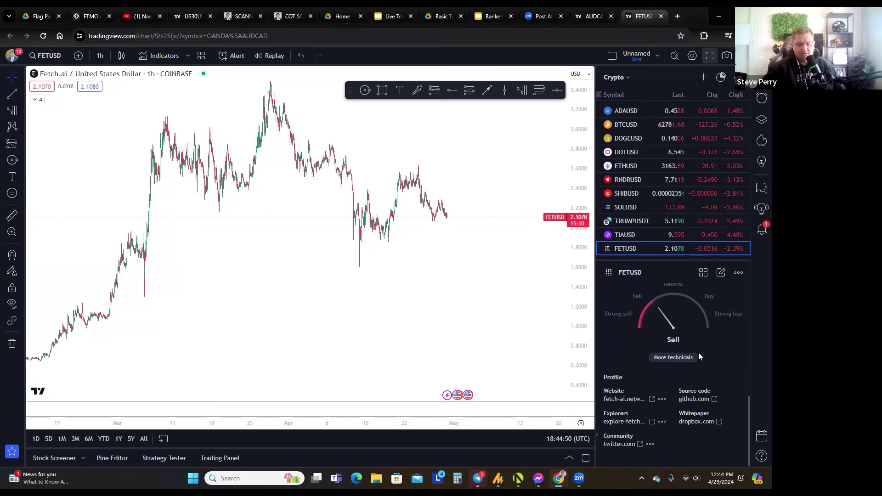
pyautogui.scroll(8, 715, 346)
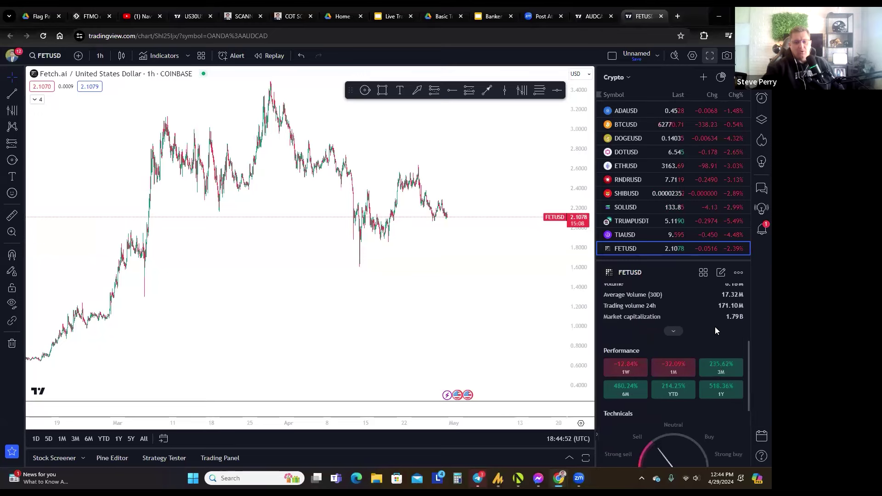
# Switch to the Forex watchlist and load the CHFJPY chart, compressing its price scale to fit the recent spike
pyautogui.click(603, 78)
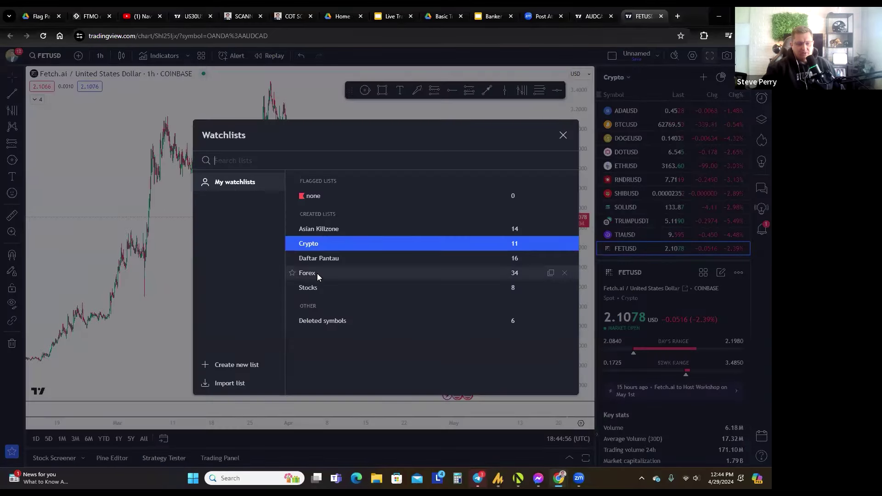
pyautogui.click(403, 272)
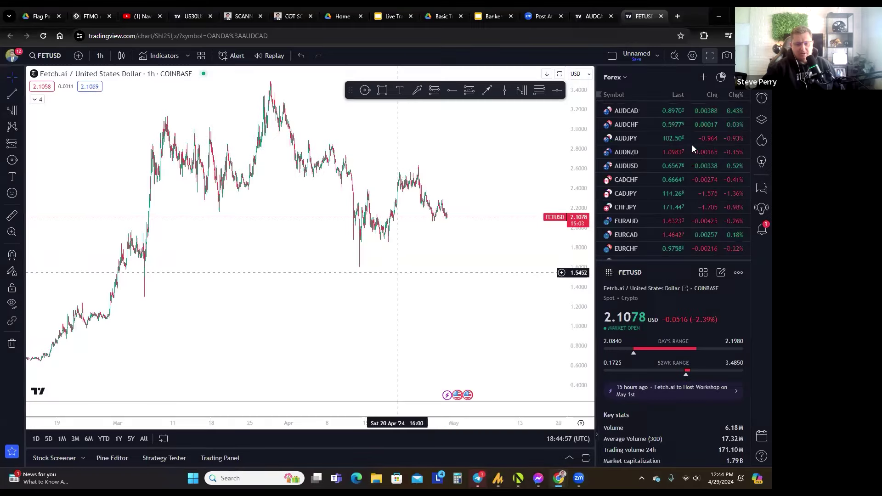
pyautogui.click(644, 208)
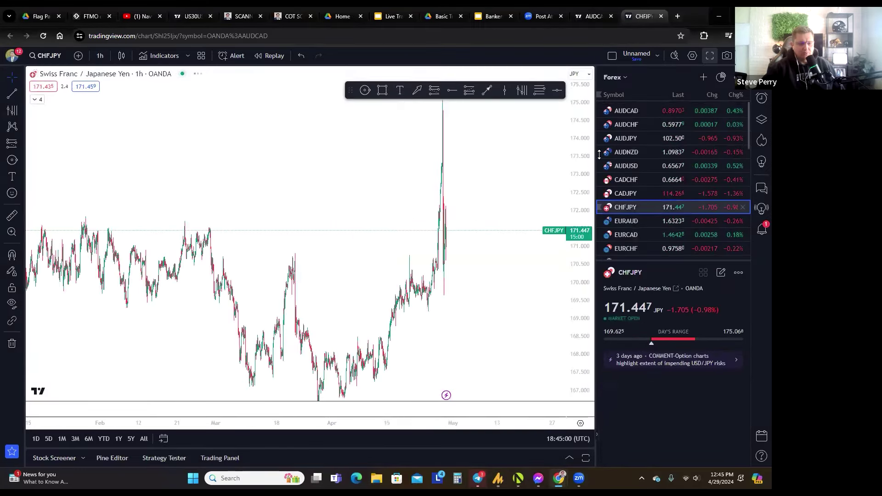
pyautogui.moveTo(574, 198); pyautogui.dragTo(574, 218)
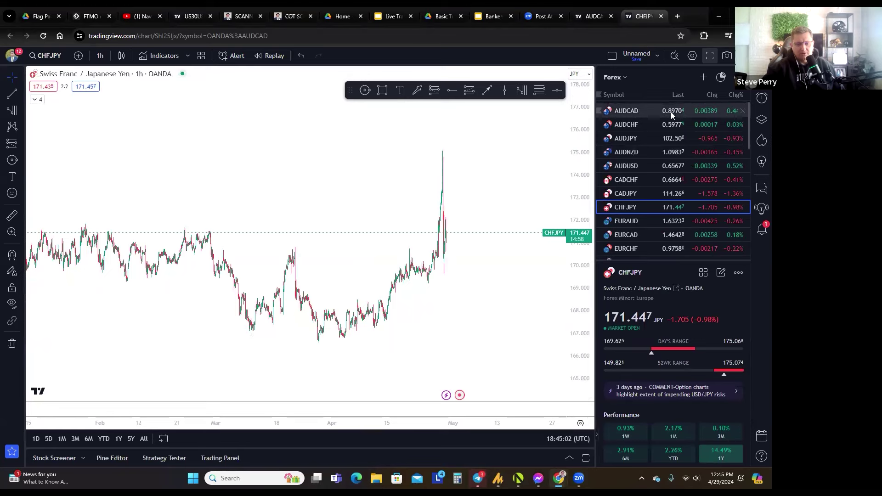
pyautogui.moveTo(484, 250); pyautogui.dragTo(501, 228)
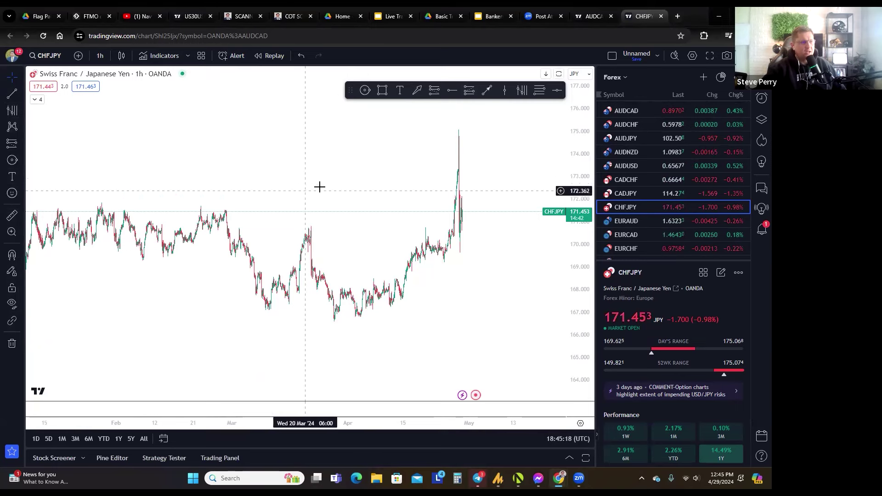
pyautogui.moveTo(316, 184); pyautogui.dragTo(304, 179)
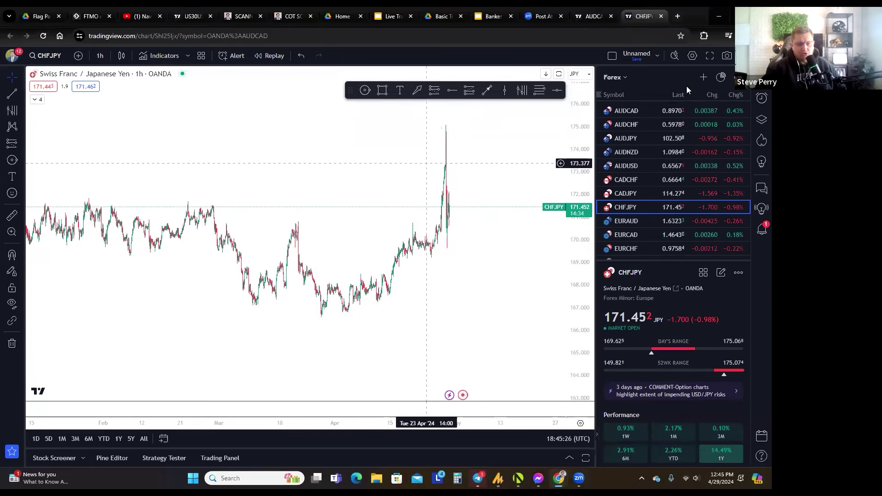
# Show the CHFJPY chart in full screen and move the floating drawing toolbar clear of the price spike
pyautogui.click(711, 56)
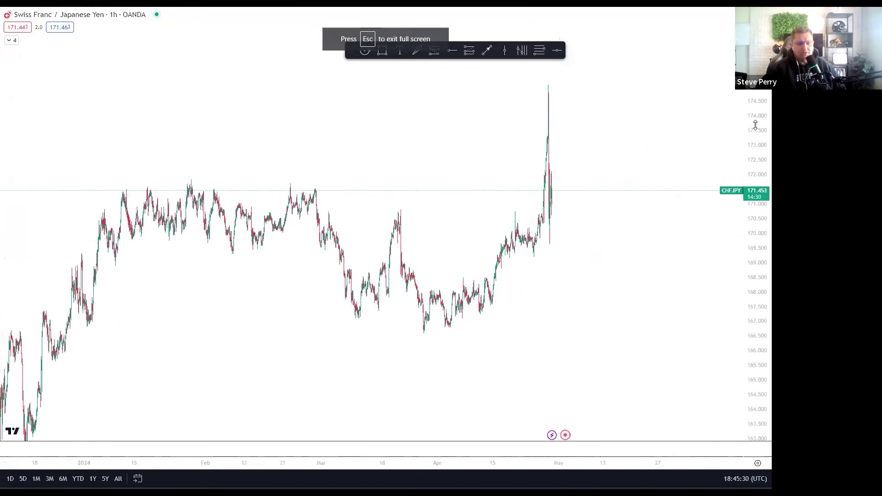
pyautogui.moveTo(353, 54); pyautogui.dragTo(424, 39)
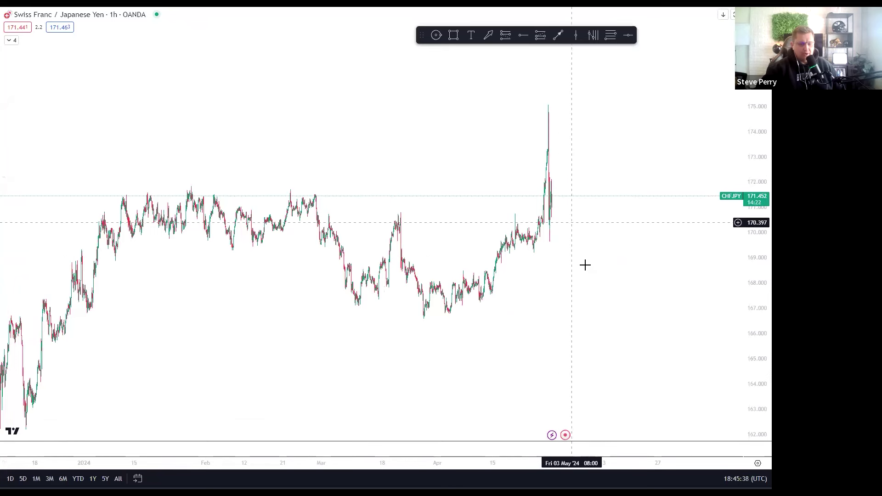
pyautogui.moveTo(599, 221); pyautogui.dragTo(532, 285)
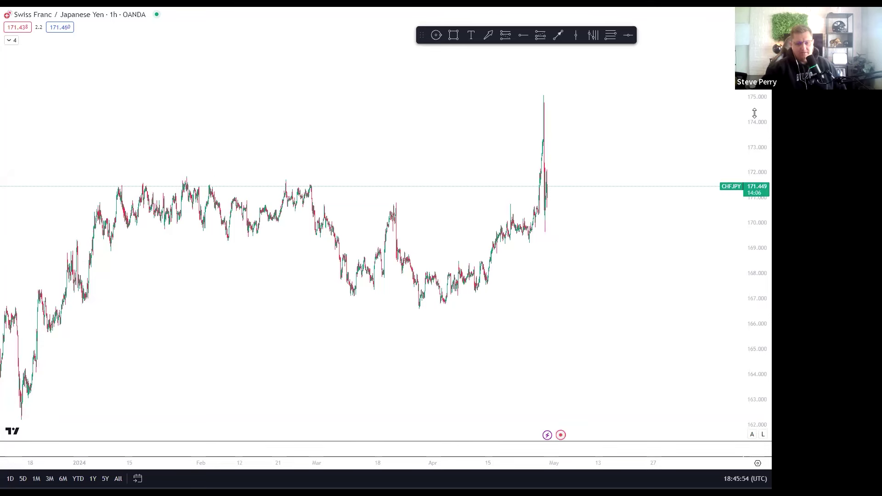
# Compress the CHFJPY price scale and adjust the time range to show February through May
pyautogui.moveTo(759, 171); pyautogui.dragTo(744, 202)
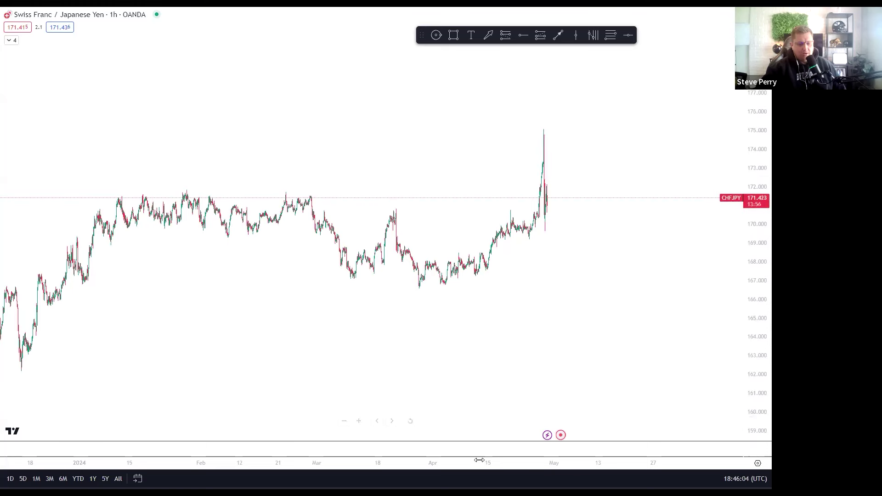
pyautogui.scroll(-2, 473, 462)
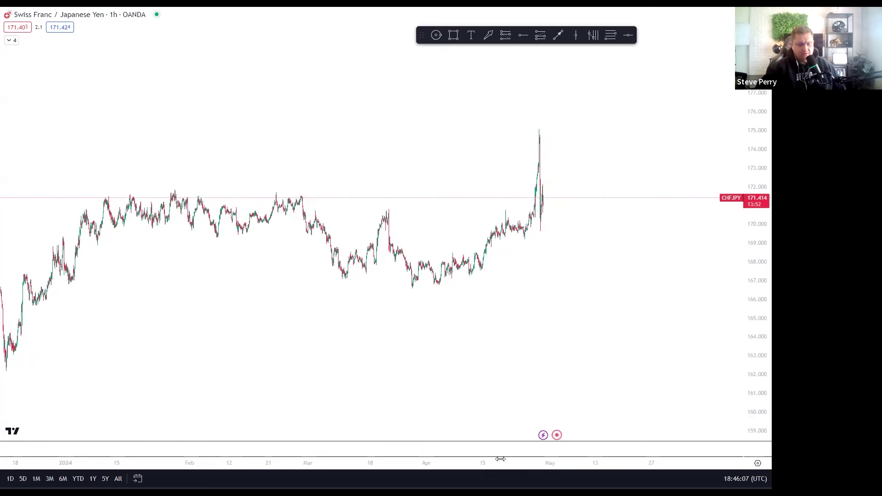
pyautogui.moveTo(523, 459); pyautogui.dragTo(332, 467)
pyautogui.scroll(-5, 332, 467)
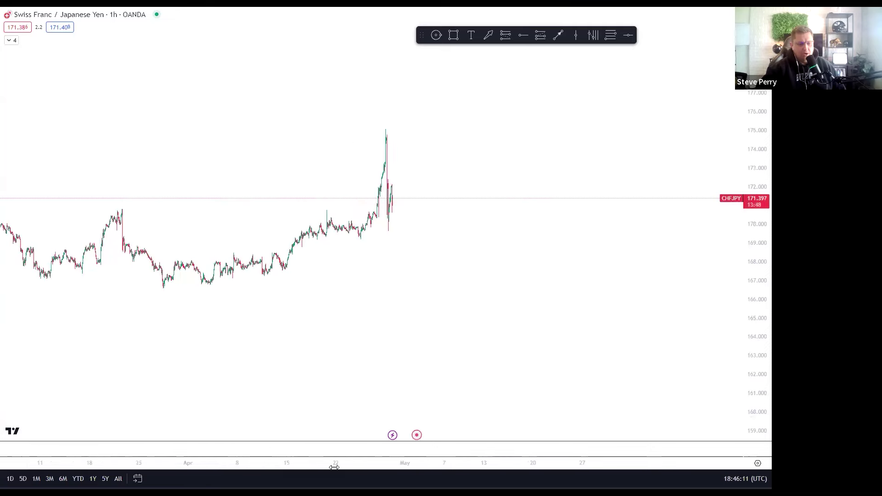
pyautogui.scroll(-3, 493, 463)
pyautogui.hscroll(-2, 382, 456)
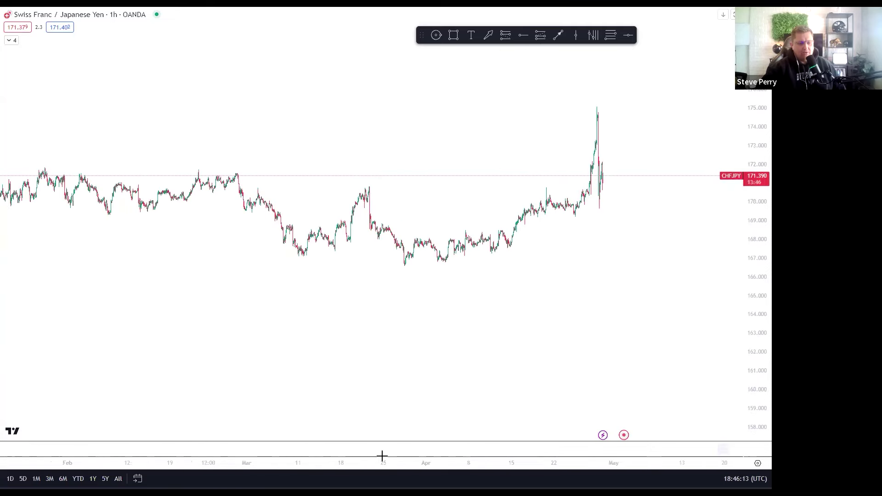
# Enlarge the CHFJPY candles from 22 to 30 April by stretching both scales, keeping the 29 April spike in view
pyautogui.scroll(5, 413, 456)
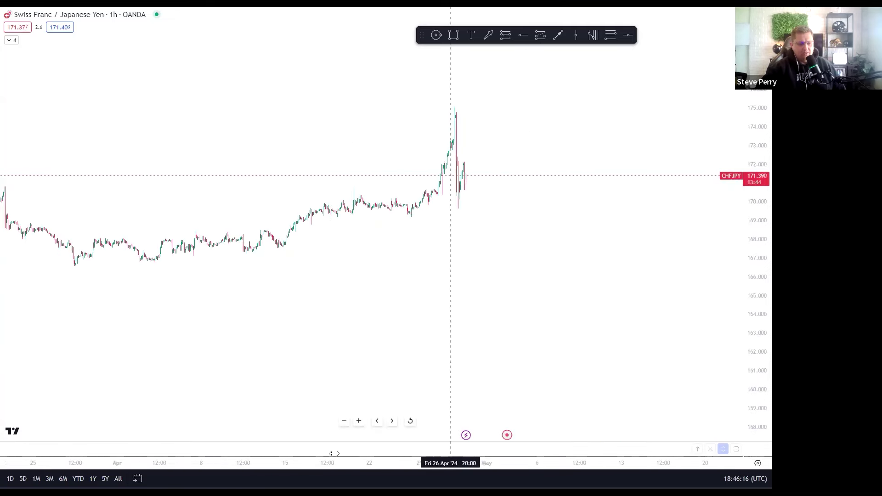
pyautogui.hscroll(5, 494, 388)
pyautogui.scroll(5, 544, 443)
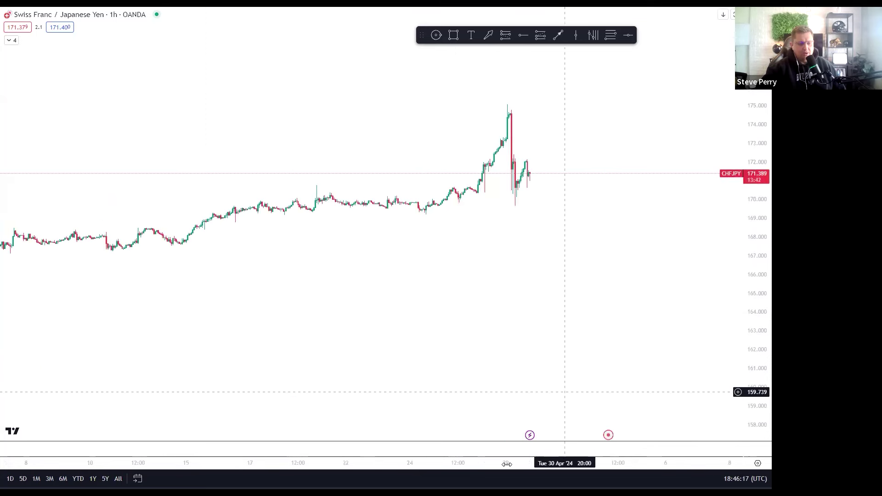
pyautogui.hscroll(5, 545, 382)
pyautogui.hscroll(-5, 680, 411)
pyautogui.scroll(5, 677, 415)
pyautogui.moveTo(759, 329); pyautogui.dragTo(595, 438)
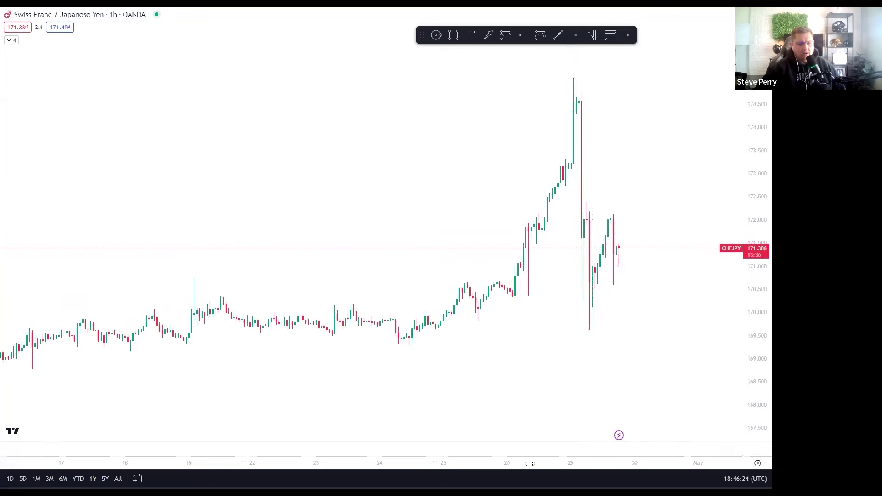
pyautogui.moveTo(530, 464); pyautogui.dragTo(464, 400)
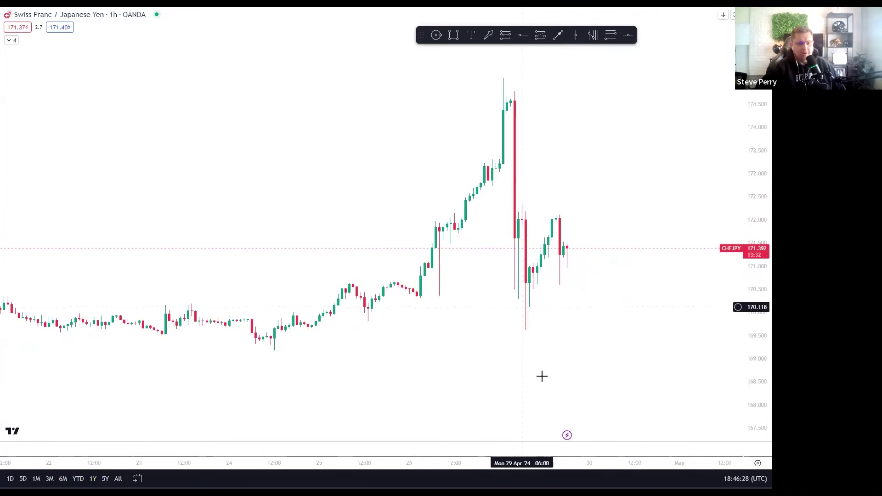
pyautogui.moveTo(526, 348); pyautogui.dragTo(500, 403)
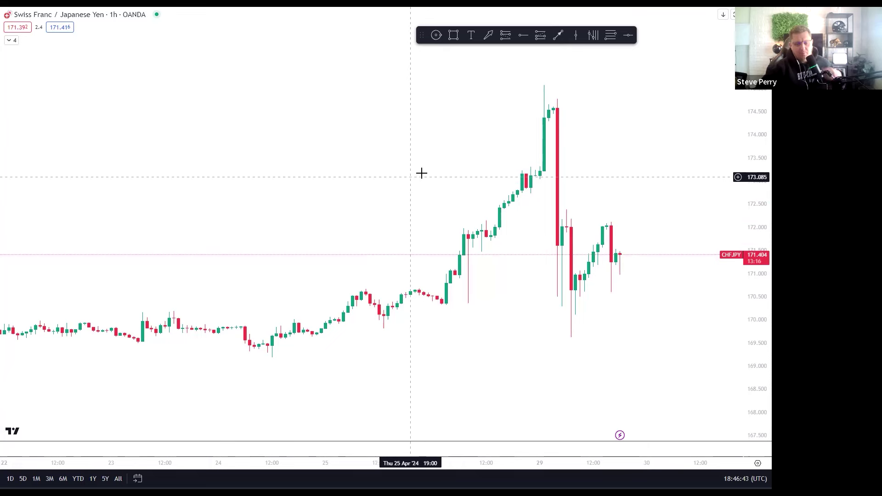
pyautogui.rightClick(337, 121)
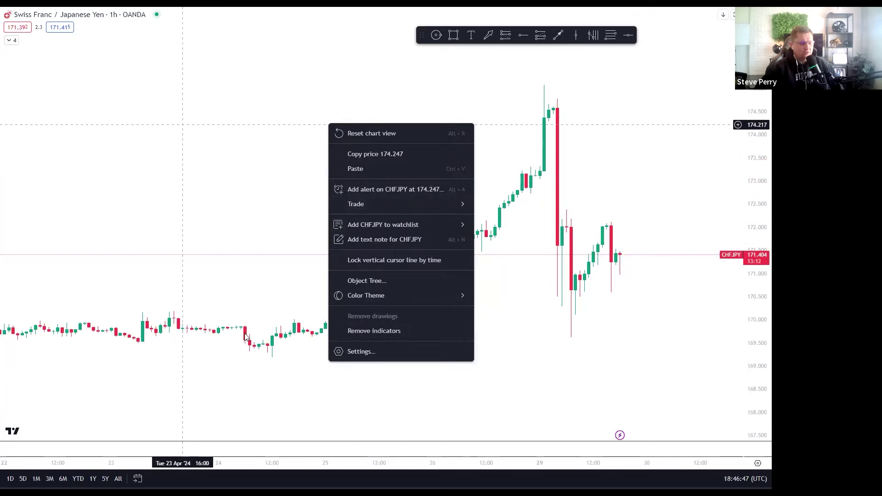
pyautogui.rightClick(186, 120)
pyautogui.click(228, 343)
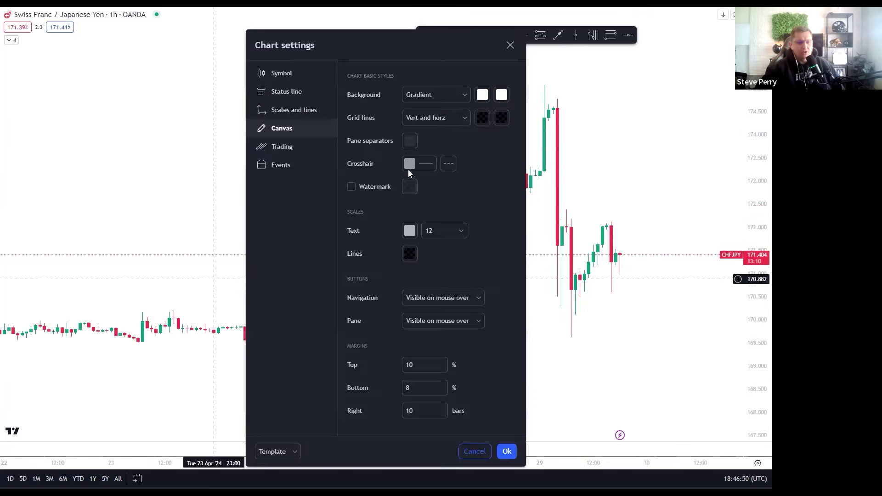
pyautogui.click(482, 96)
pyautogui.click(450, 46)
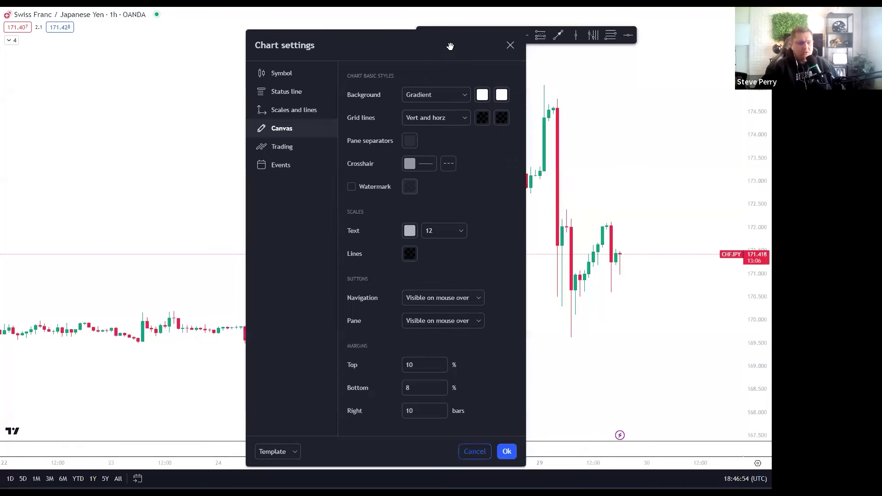
pyautogui.click(511, 45)
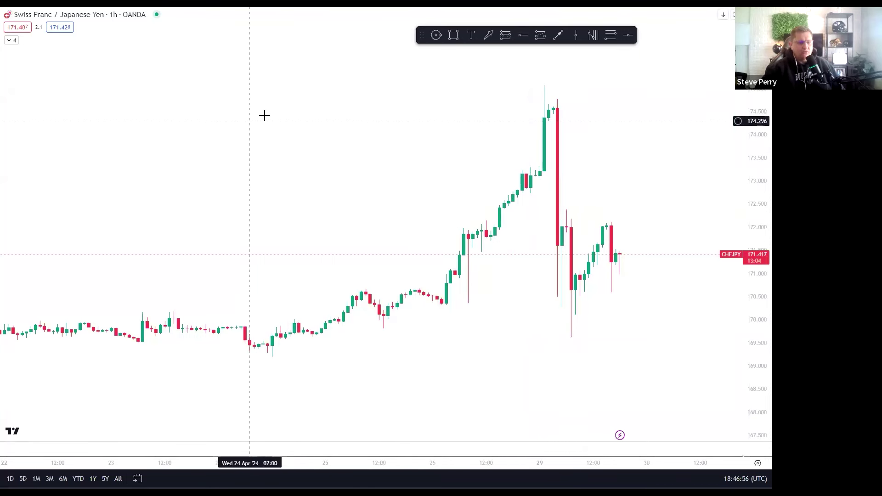
# Try black for both colours of the gradient background in the chart's canvas settings
pyautogui.rightClick(268, 116)
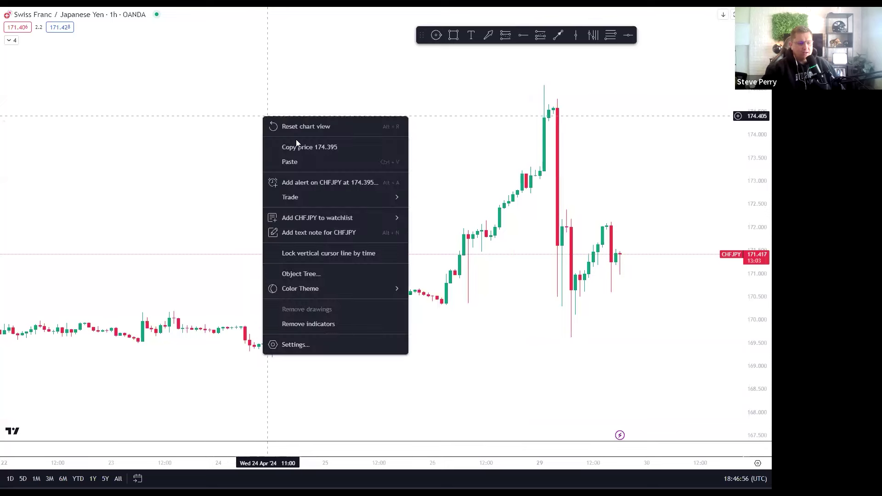
pyautogui.click(316, 345)
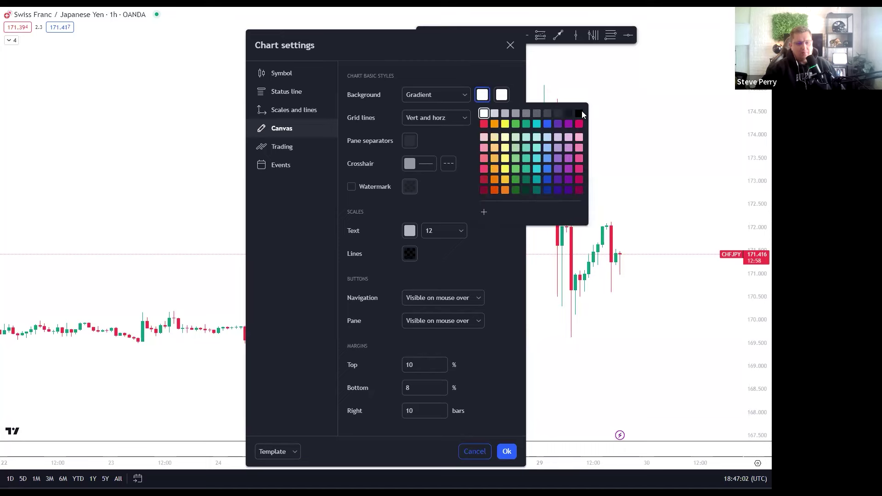
pyautogui.click(580, 112)
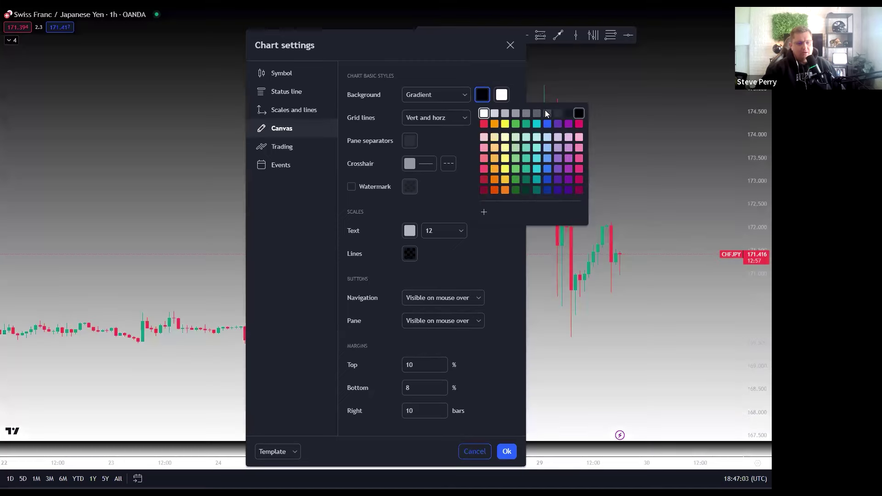
pyautogui.click(508, 99)
pyautogui.click(597, 112)
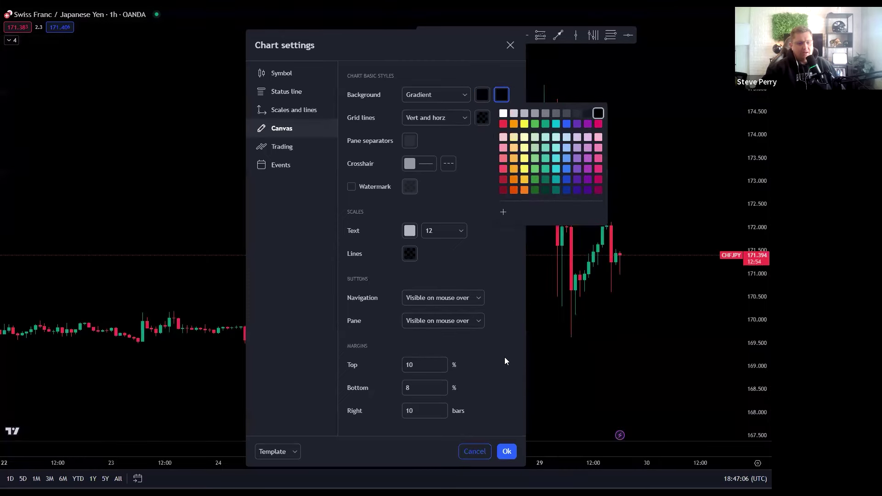
pyautogui.click(508, 449)
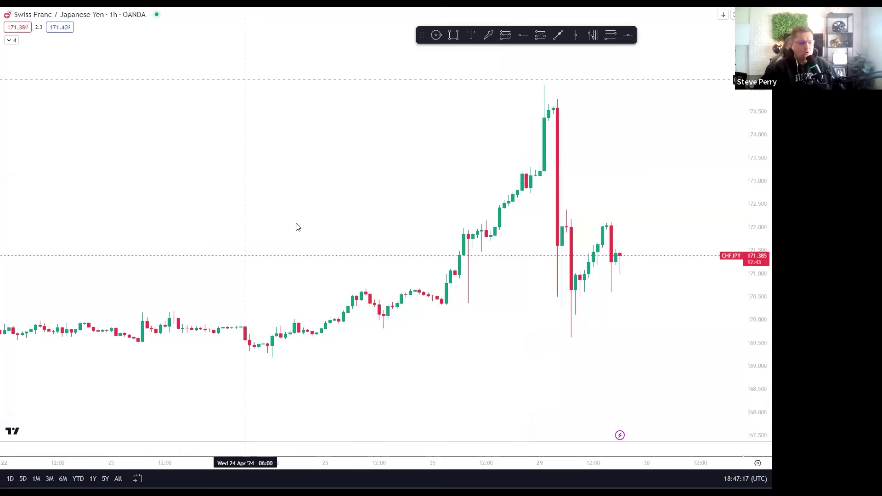
# Change the chart's white gradient background to black at both ends and apply the canvas settings
pyautogui.rightClick(234, 105)
pyautogui.click(290, 334)
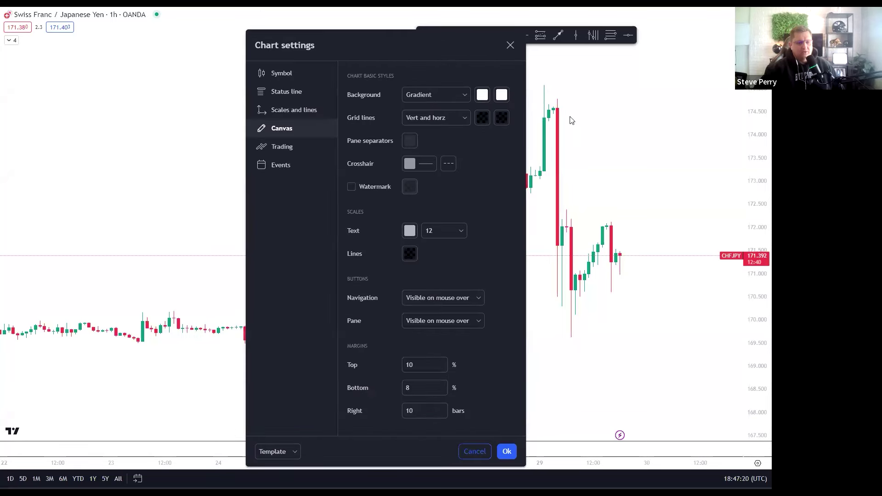
pyautogui.click(482, 95)
pyautogui.click(579, 113)
pyautogui.click(502, 95)
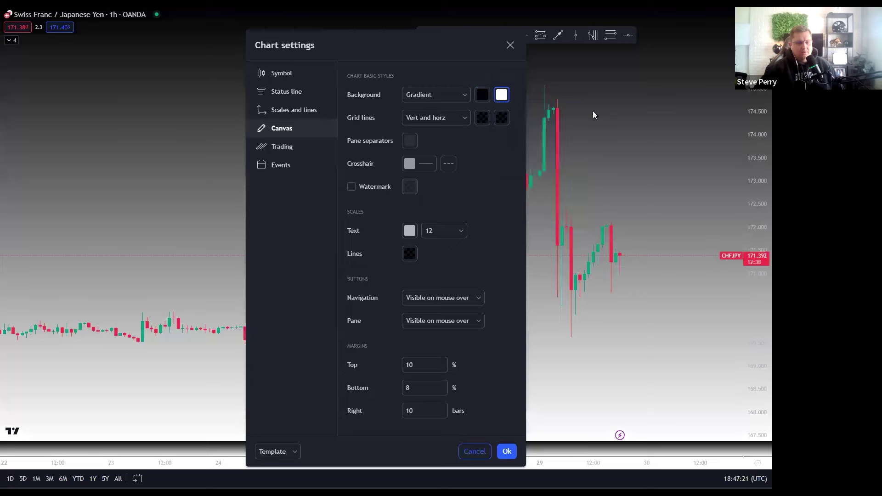
pyautogui.click(598, 113)
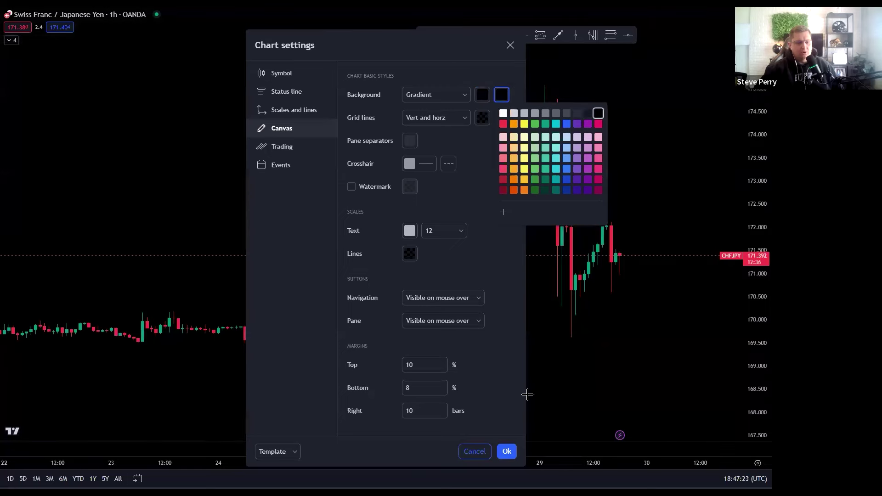
pyautogui.click(507, 452)
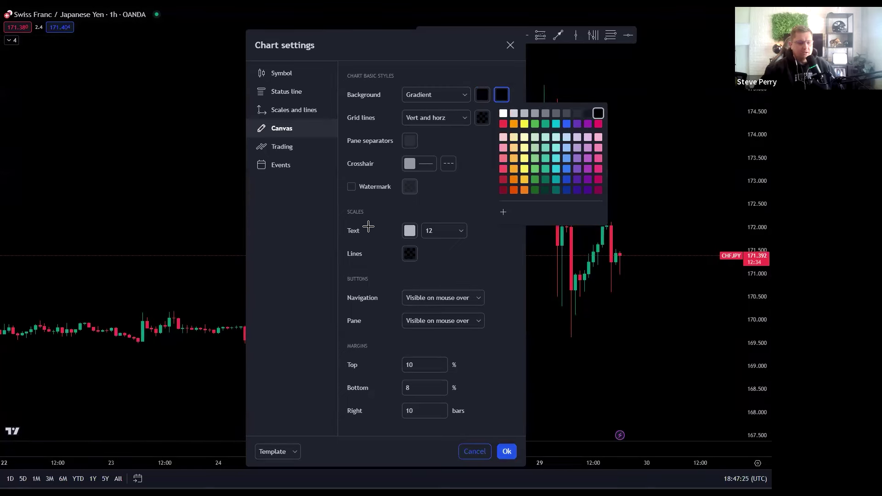
pyautogui.rightClick(249, 125)
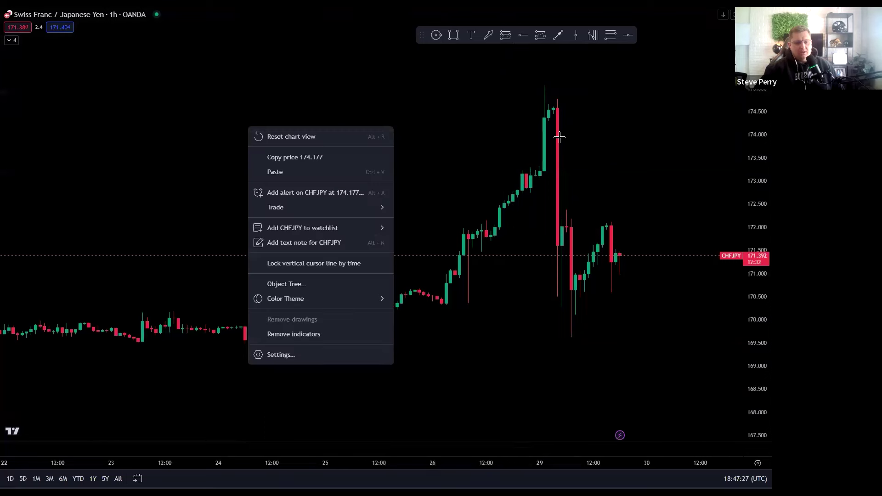
pyautogui.click(542, 119)
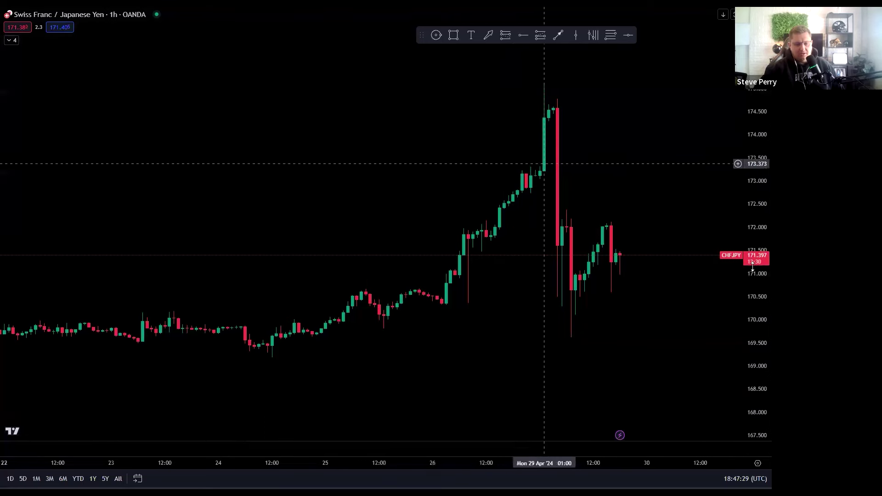
# Look through the chart settings for symbol, status line, scales and lines, canvas, trading and events
pyautogui.rightClick(348, 144)
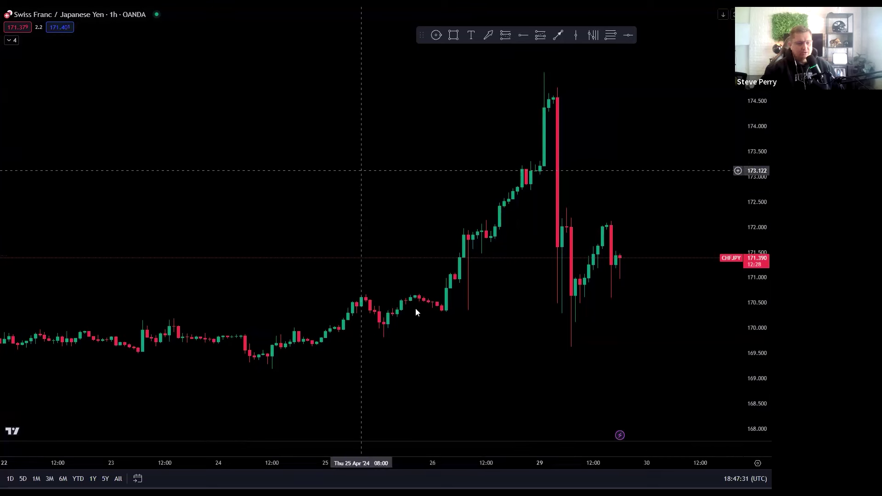
pyautogui.click(395, 371)
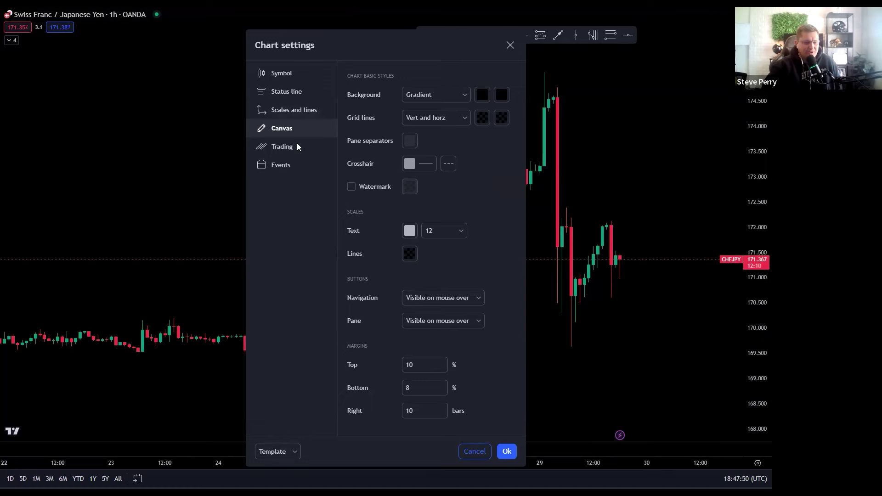
pyautogui.click(286, 73)
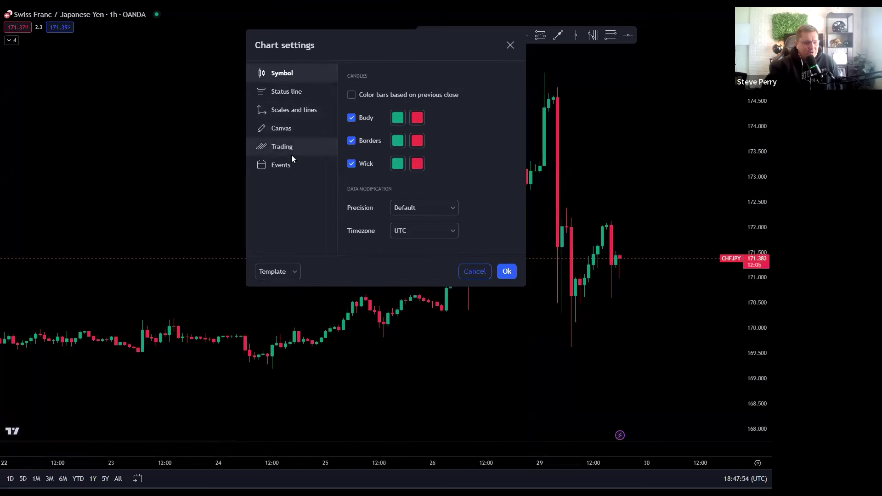
pyautogui.click(286, 97)
pyautogui.click(288, 115)
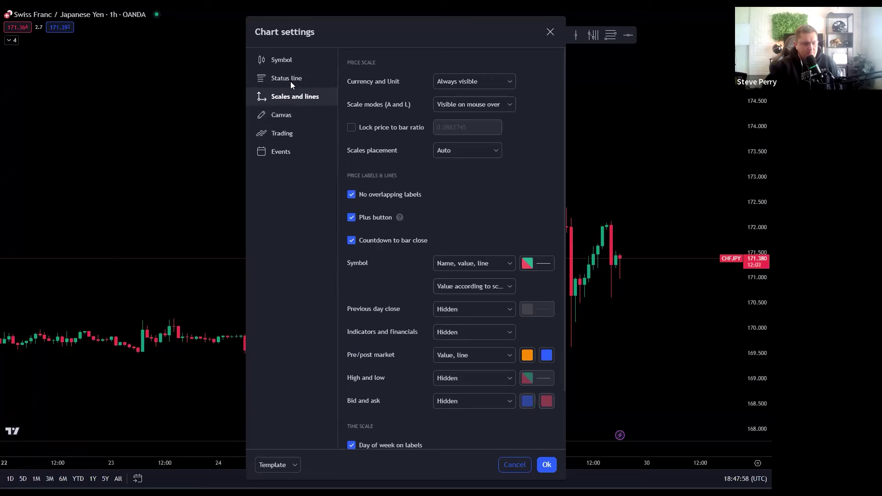
pyautogui.click(286, 118)
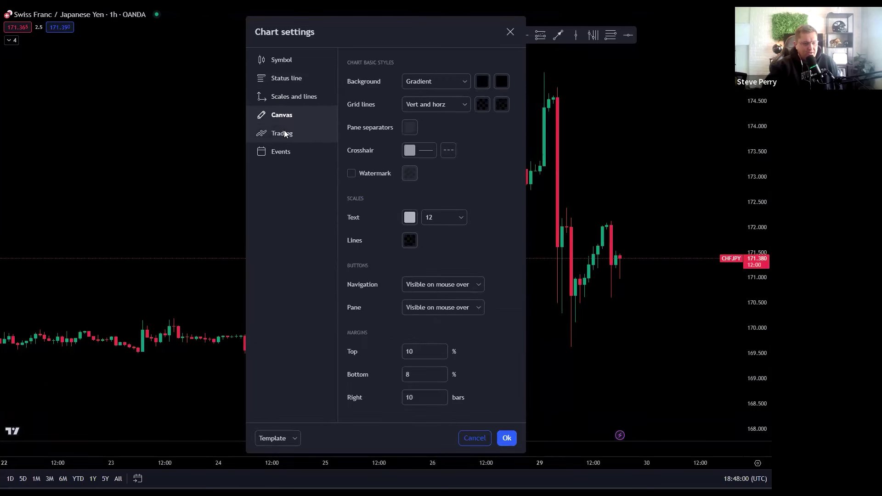
pyautogui.click(286, 133)
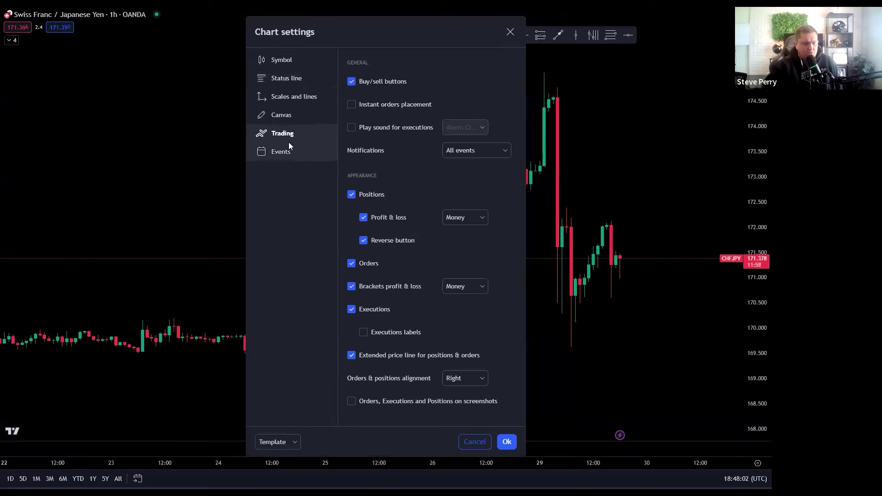
pyautogui.click(289, 151)
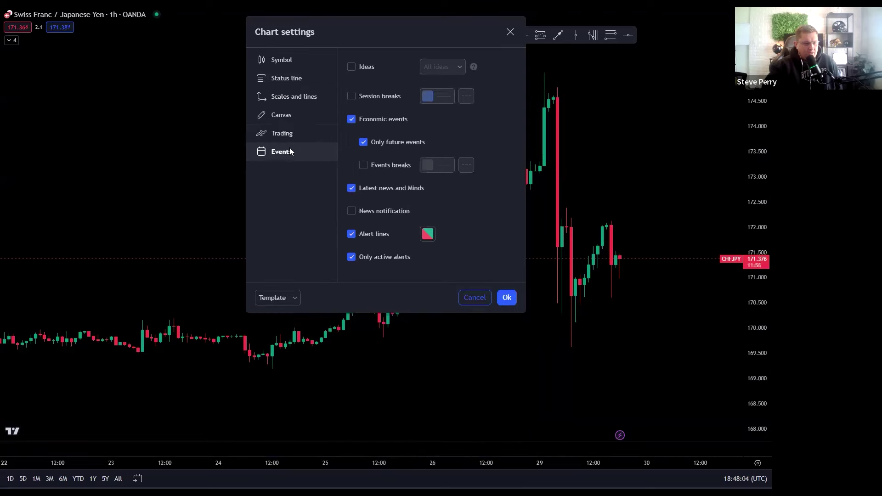
pyautogui.click(285, 117)
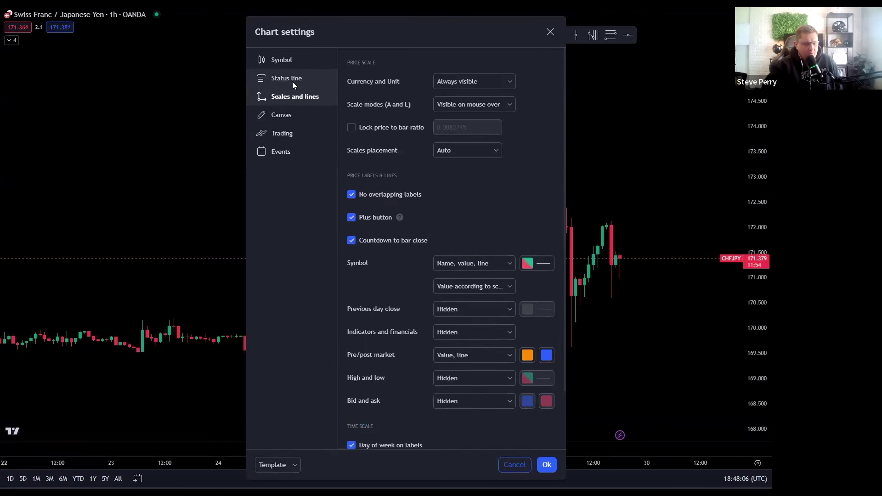
# Try dark magenta as the body colour of the rising candles in the chart's symbol settings
pyautogui.click(292, 81)
pyautogui.click(293, 62)
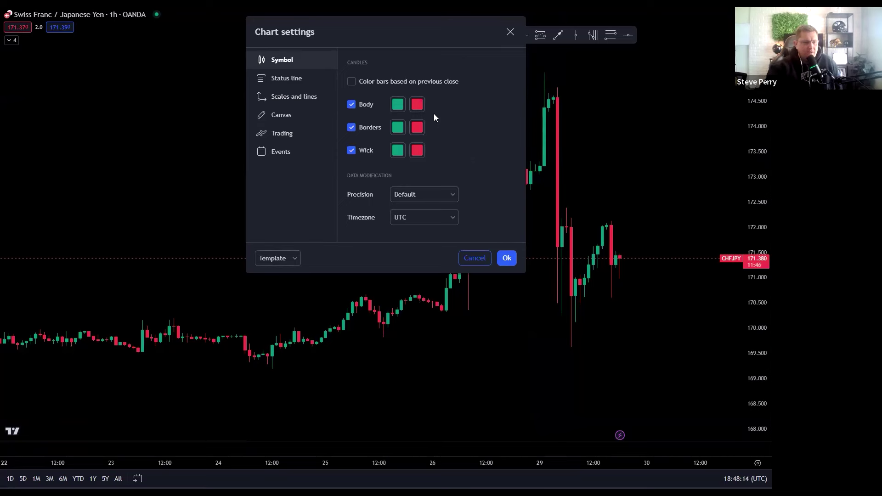
pyautogui.click(403, 106)
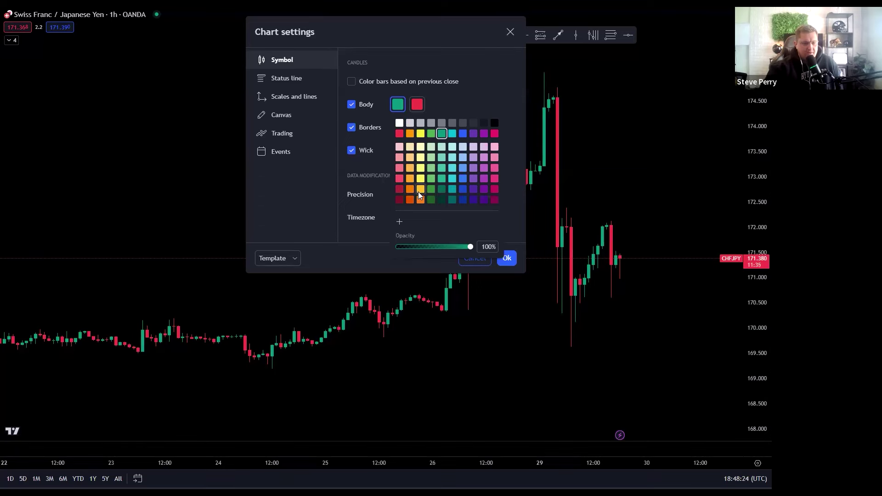
pyautogui.click(494, 192)
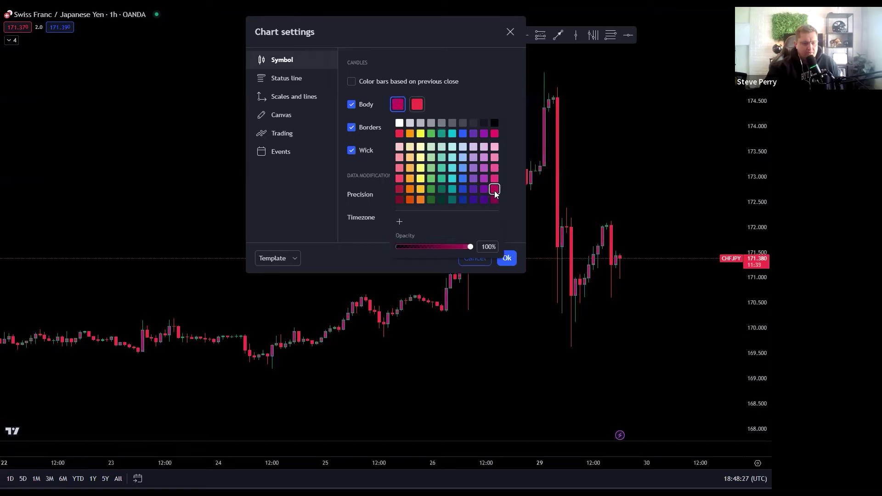
pyautogui.click(432, 110)
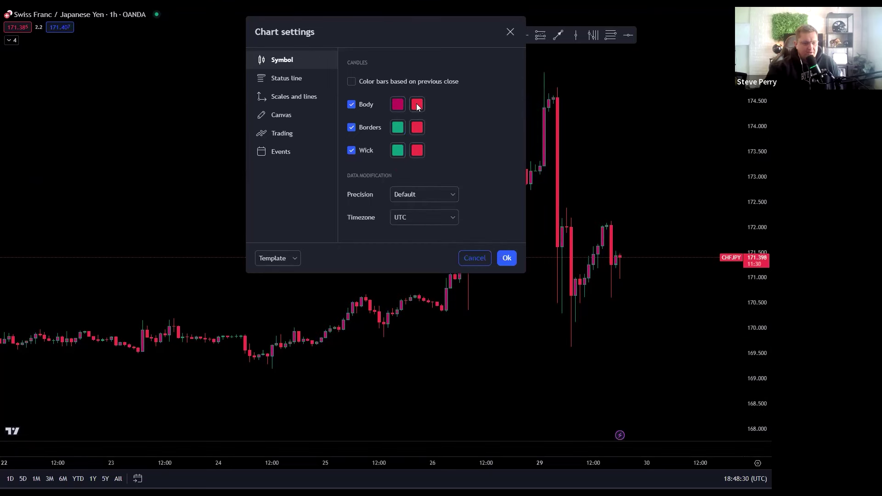
pyautogui.click(417, 105)
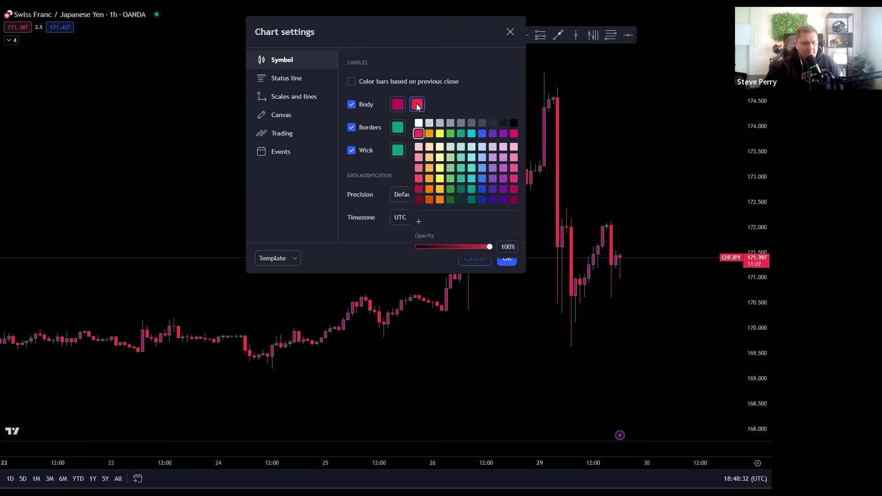
pyautogui.click(455, 107)
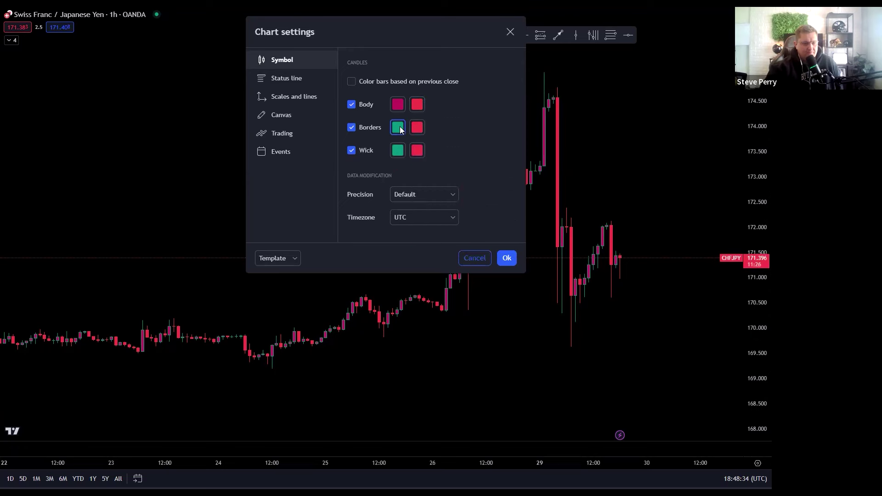
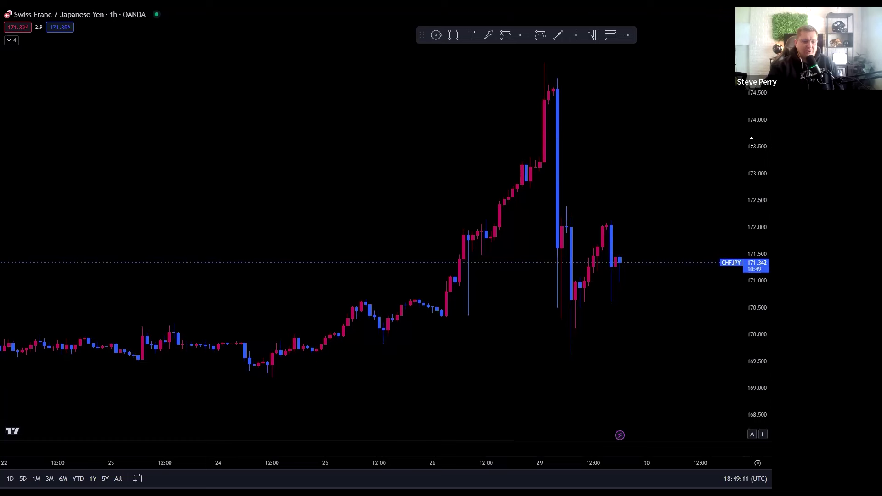
# Examine the recoloured magenta and blue CHFJPY candles around the 29 April spike at different zoom levels
pyautogui.moveTo(752, 141); pyautogui.dragTo(752, 143)
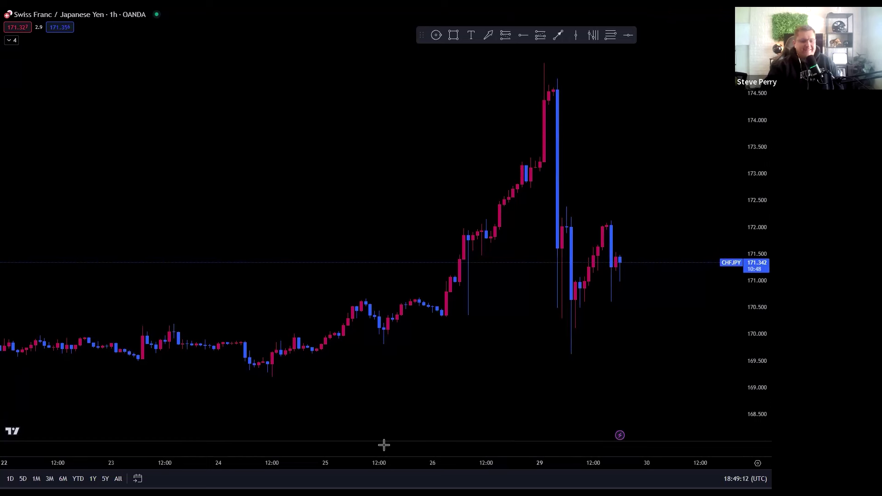
pyautogui.scroll(5, 321, 163)
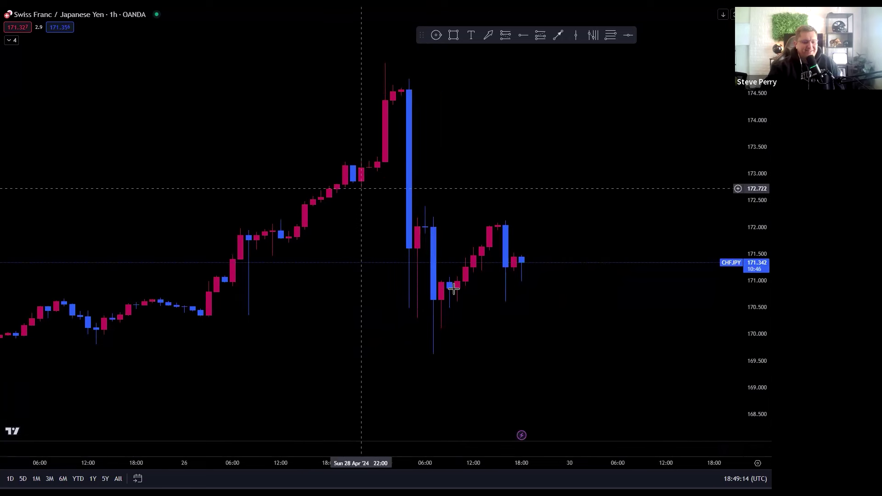
pyautogui.scroll(-6, 373, 162)
pyautogui.scroll(5, 630, 139)
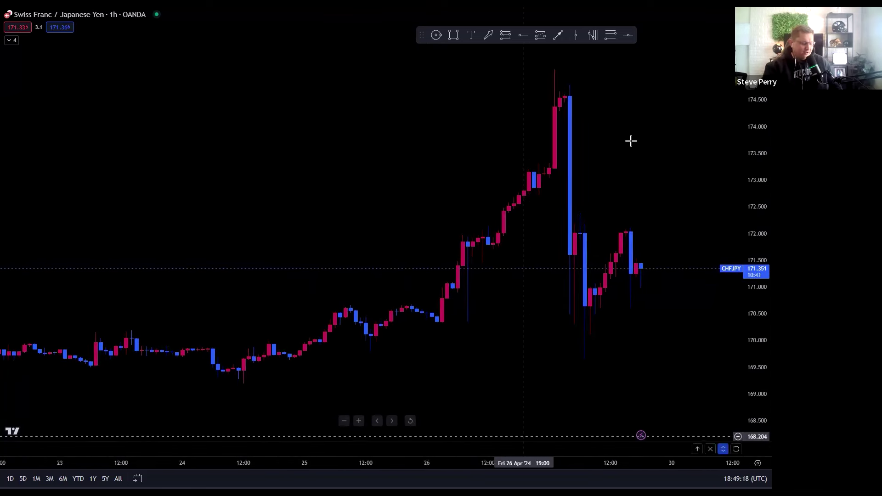
pyautogui.hscroll(2, 630, 139)
pyautogui.hscroll(-2, 630, 140)
pyautogui.scroll(3, 631, 140)
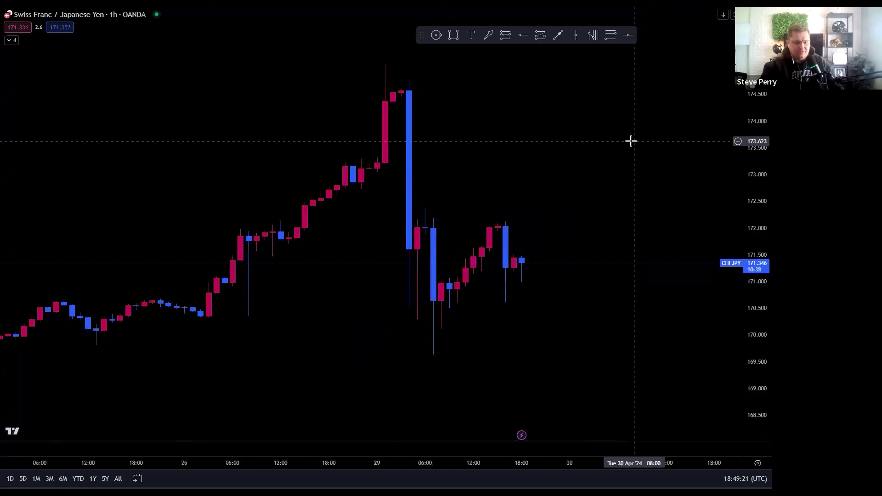
pyautogui.scroll(-4, 630, 140)
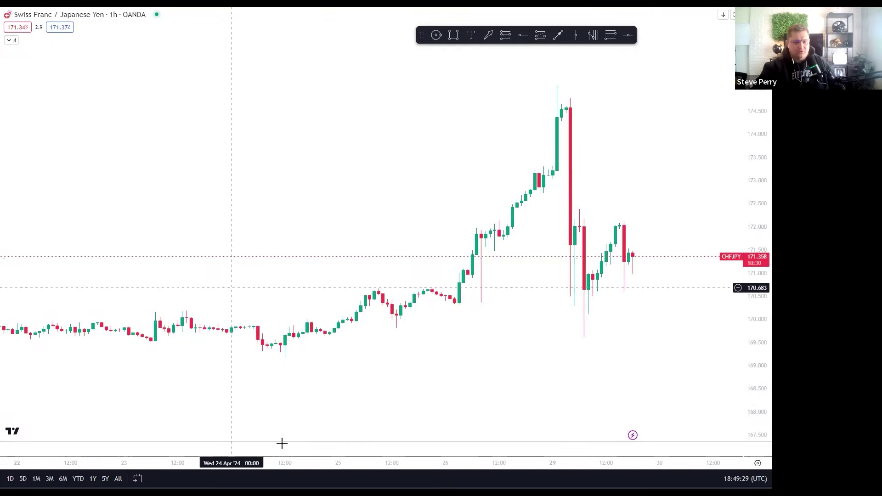
# Shrink the CHFJPY chart to show all of April on a compressed price scale, and leave full screen
pyautogui.scroll(-5, 440, 456)
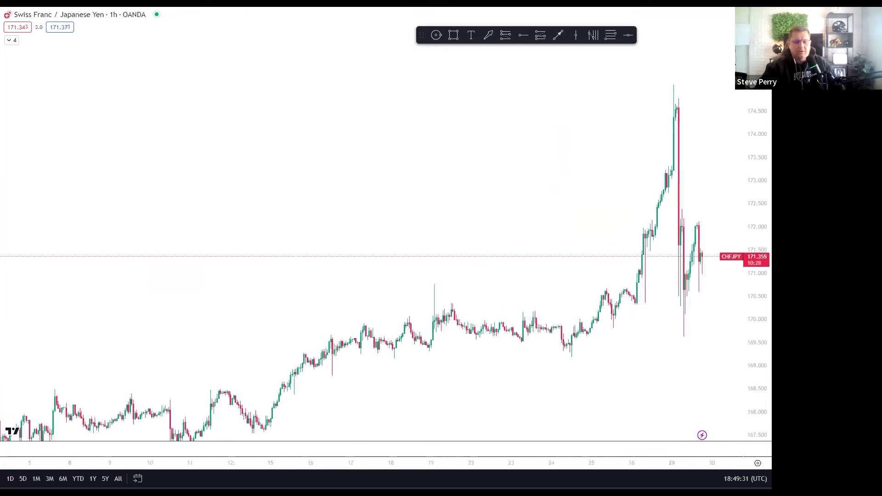
pyautogui.moveTo(748, 305); pyautogui.dragTo(748, 340)
pyautogui.press('Escape')
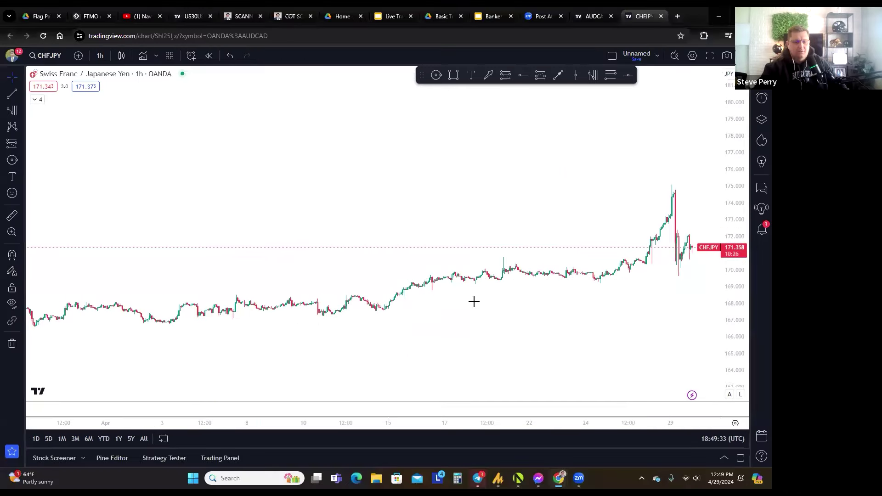
# Reset the time scale and frame the CHFJPY candles from 22 to 29 April, with empty space after the latest candle
pyautogui.moveTo(524, 283); pyautogui.dragTo(467, 288)
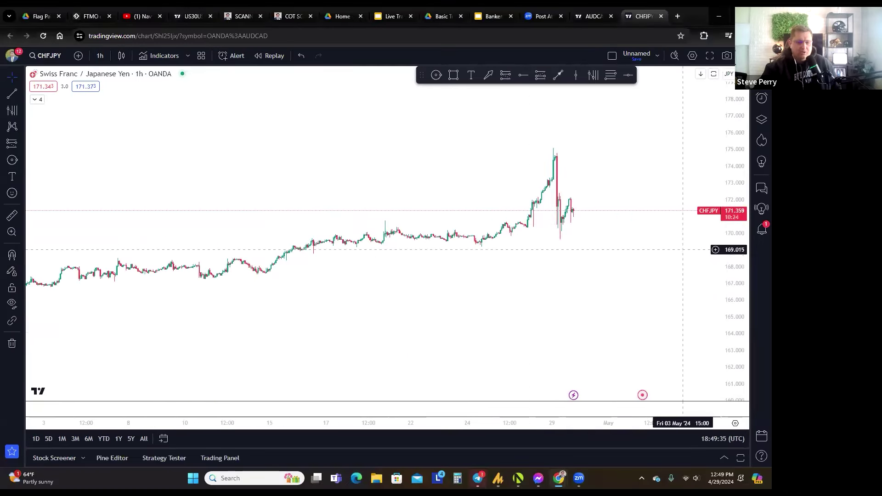
pyautogui.doubleClick(594, 422)
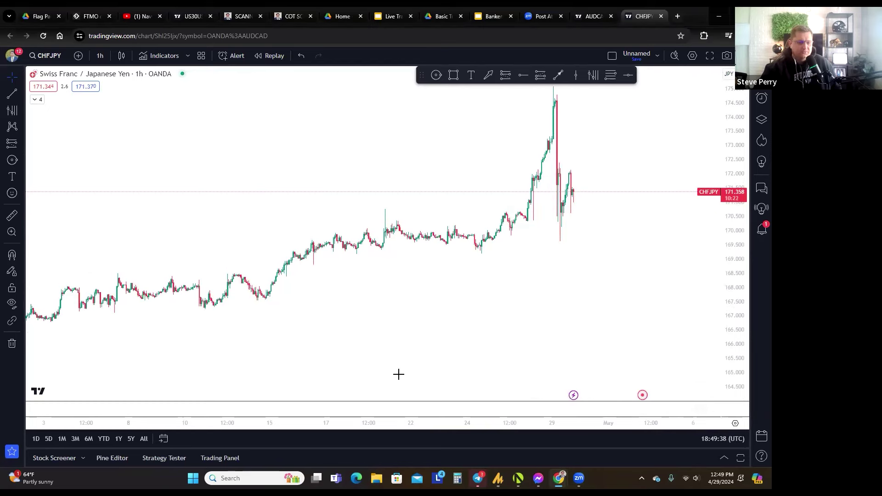
pyautogui.scroll(5, 441, 317)
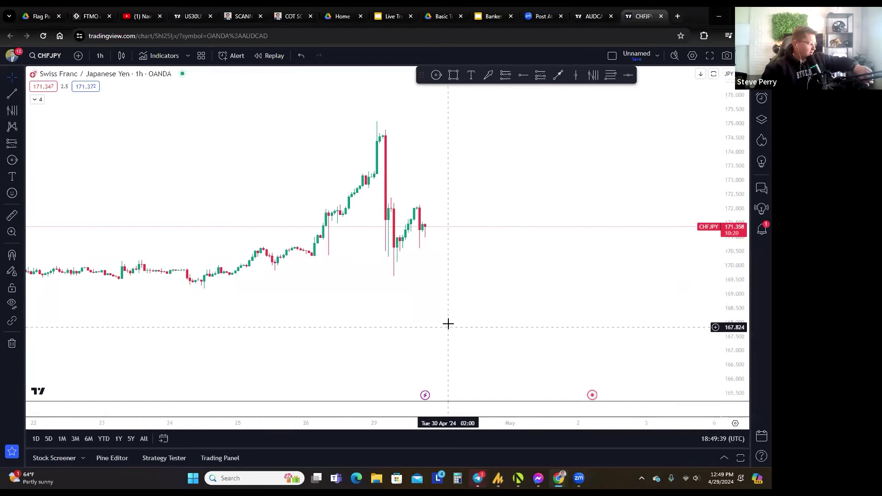
pyautogui.hscroll(-5, 450, 281)
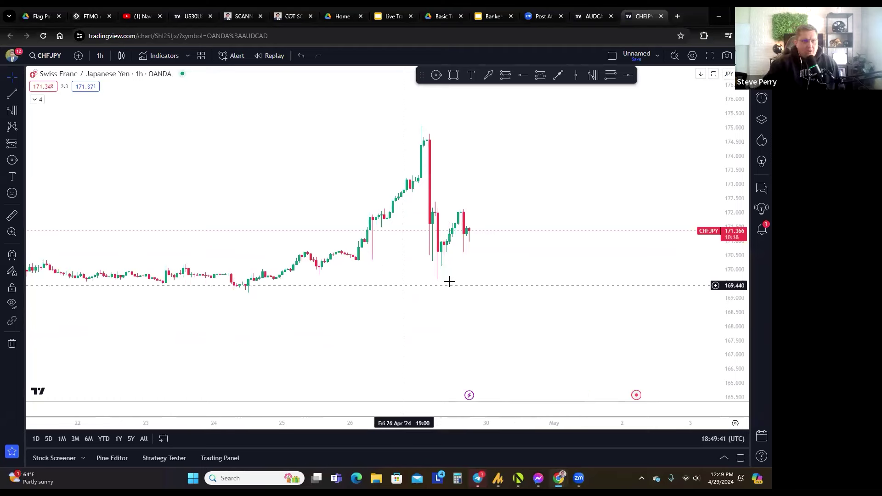
pyautogui.hscroll(-1, 544, 368)
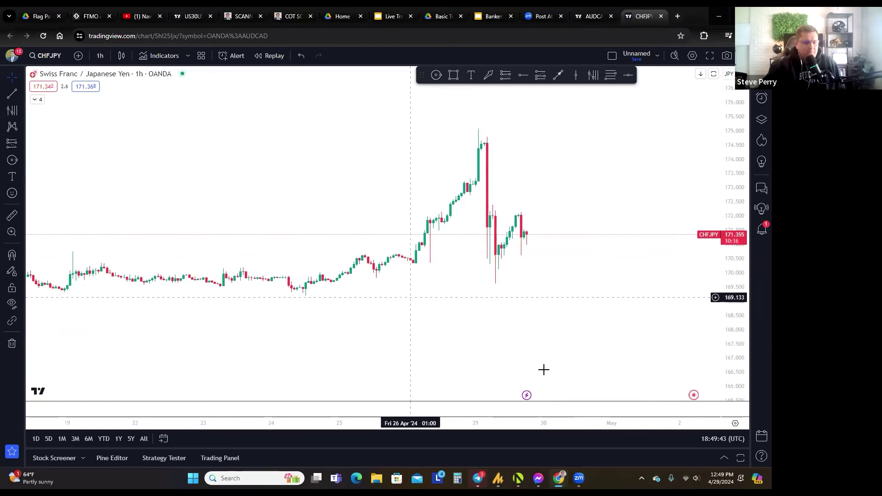
pyautogui.scroll(2, 429, 416)
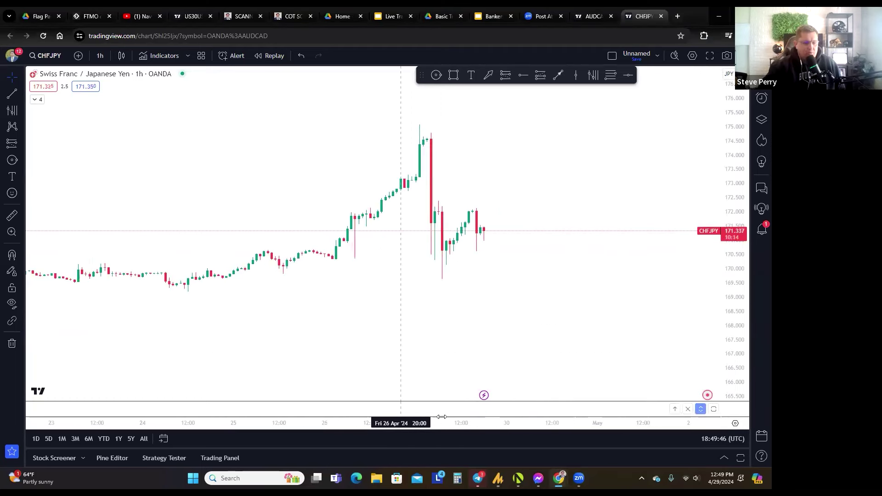
pyautogui.moveTo(737, 207); pyautogui.dragTo(593, 213)
pyautogui.hscroll(-1, 593, 213)
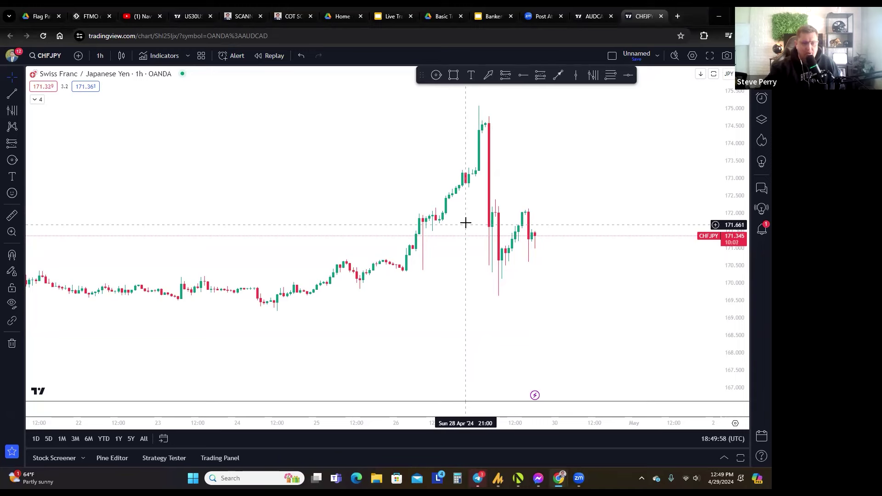
# Move the floating drawing toolbar closer to the symbol name on the chart
pyautogui.moveTo(421, 75); pyautogui.dragTo(308, 83)
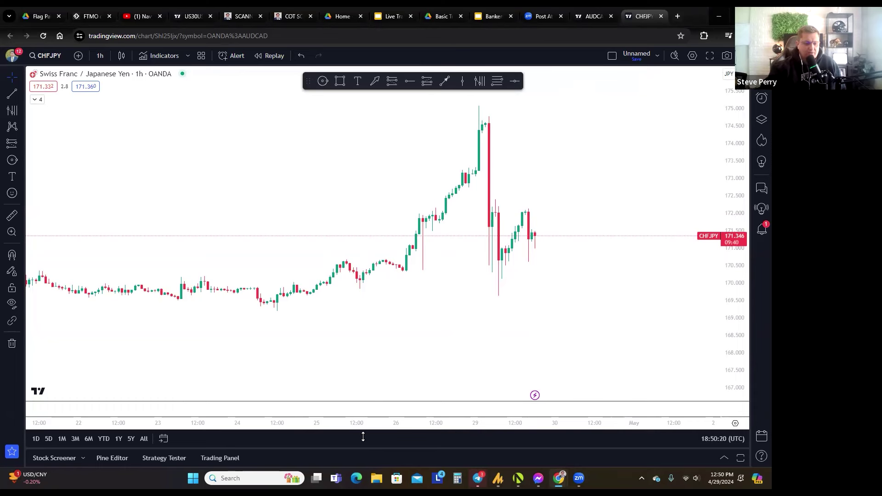
# Open the Trading Panel over most of the chart, look through its supported brokers, and collapse it
pyautogui.click(363, 453)
pyautogui.moveTo(363, 448); pyautogui.dragTo(363, 459)
pyautogui.moveTo(363, 397); pyautogui.dragTo(406, 121)
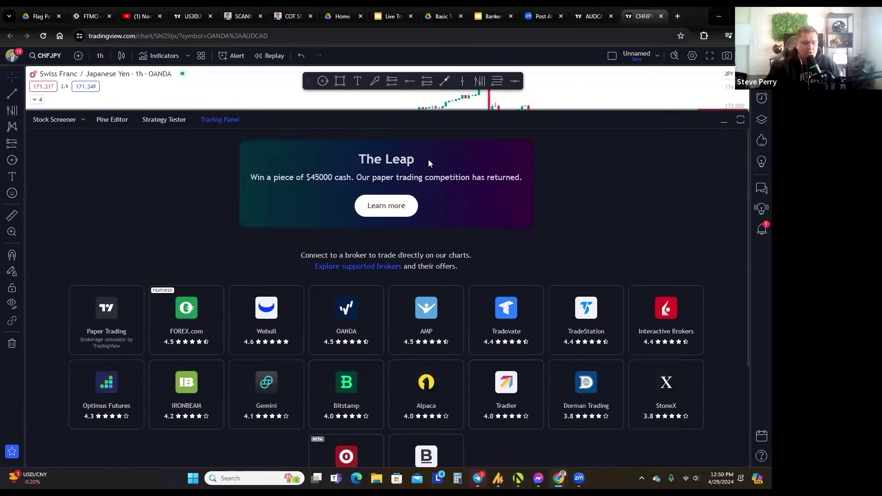
pyautogui.scroll(-1, 427, 313)
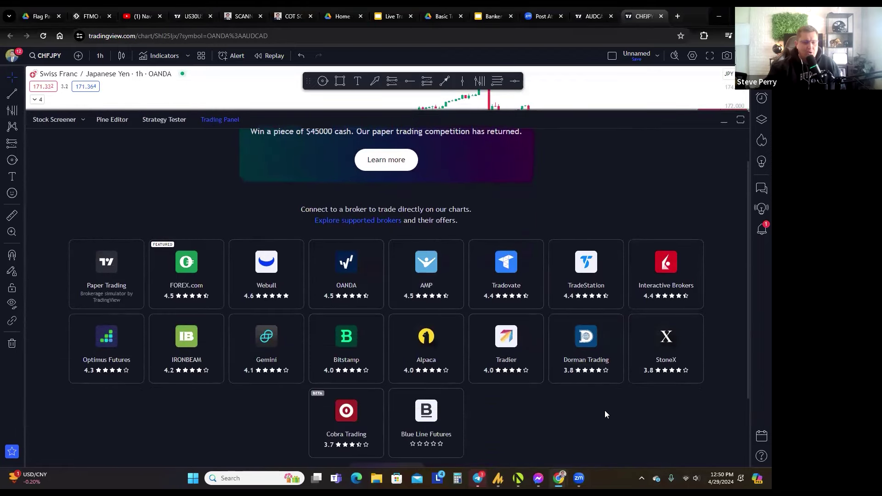
pyautogui.scroll(-2, 612, 421)
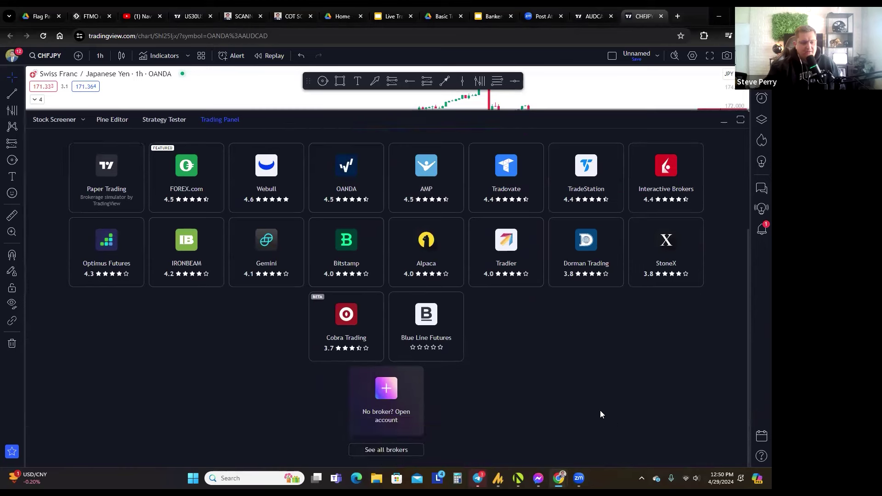
pyautogui.scroll(1, 569, 391)
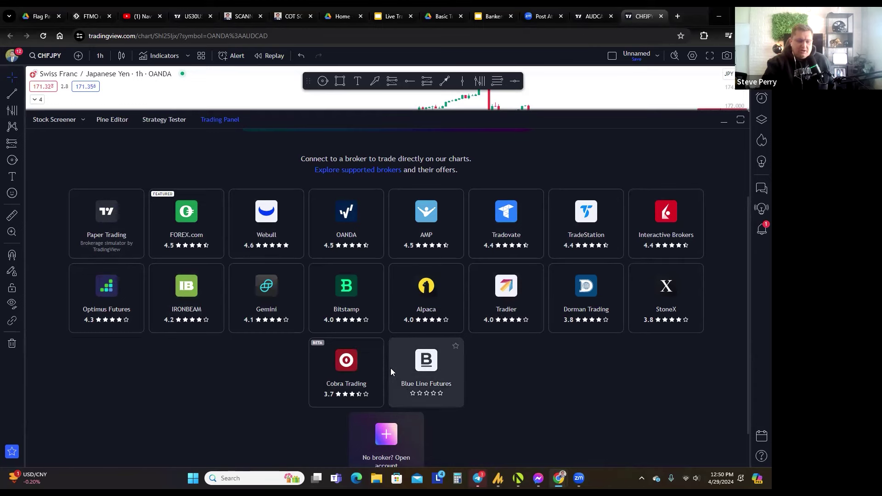
pyautogui.scroll(-1, 451, 349)
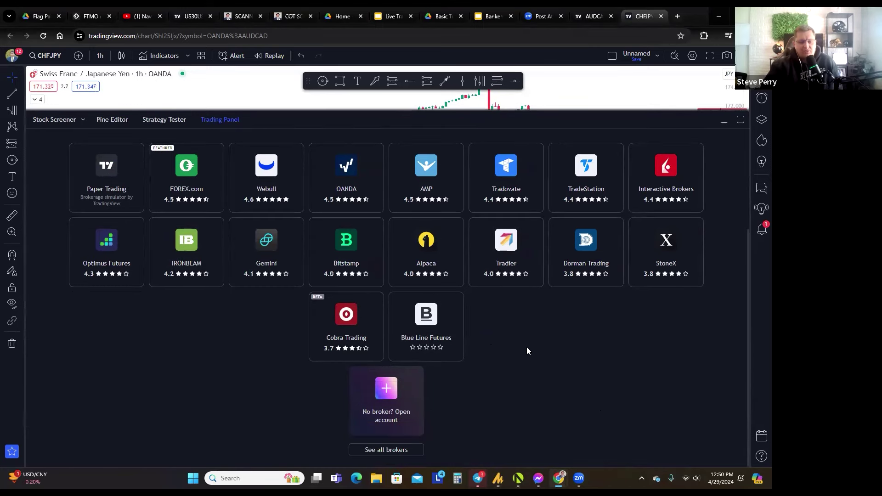
pyautogui.scroll(1, 526, 351)
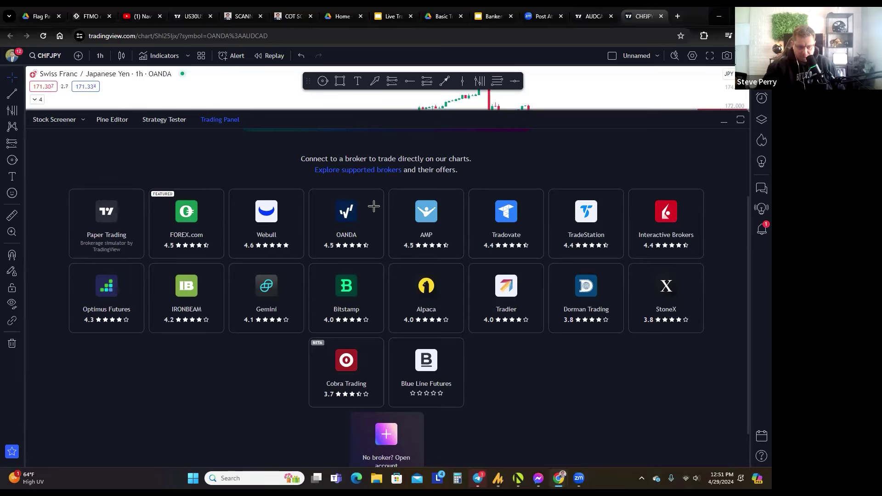
pyautogui.doubleClick(350, 111)
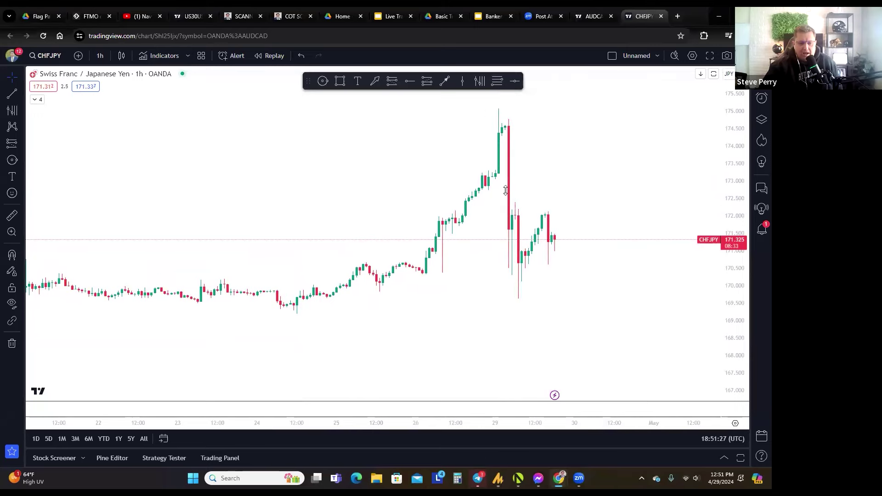
# Reopen the Trading Panel to review the broker list down to the open-account option, and collapse it again
pyautogui.click(220, 458)
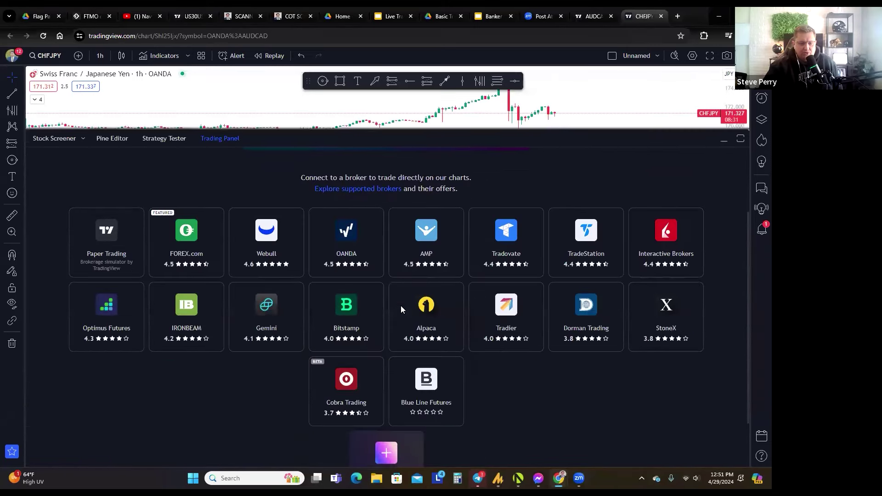
pyautogui.scroll(-2, 400, 305)
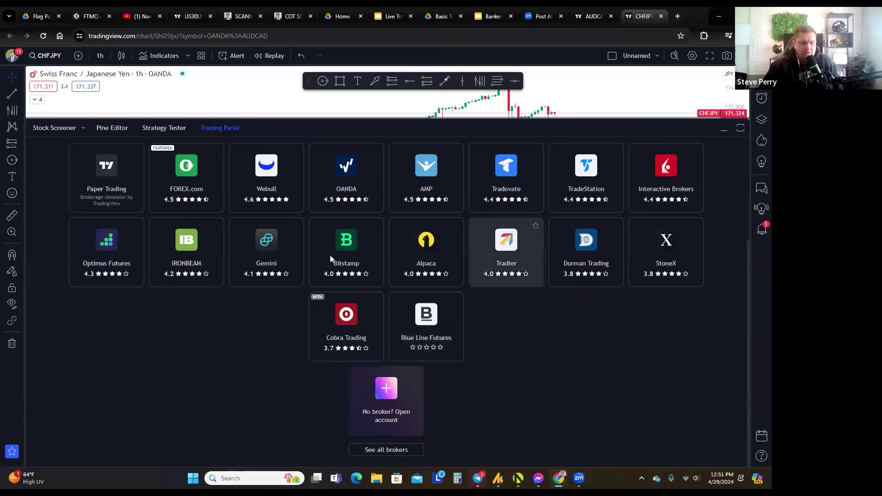
pyautogui.scroll(3, 321, 241)
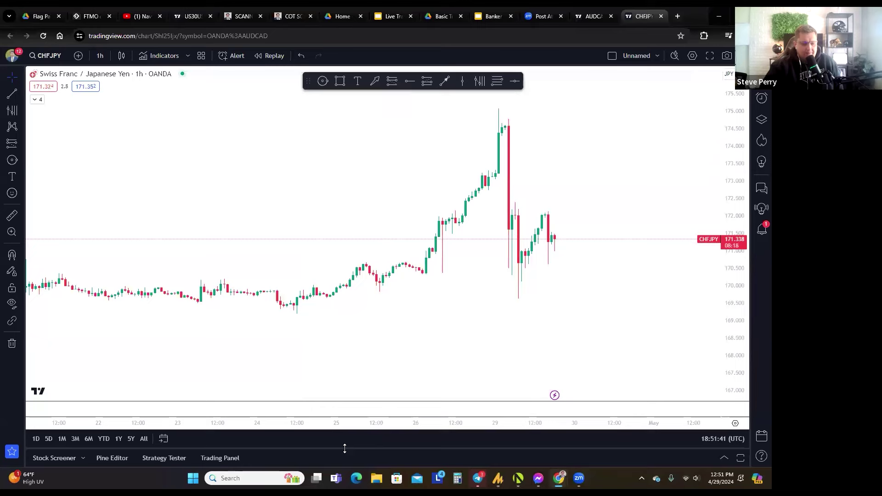
# Expand the panel below the chart and view the Strategy Tester and the Pine Editor
pyautogui.moveTo(343, 328); pyautogui.dragTo(361, 189)
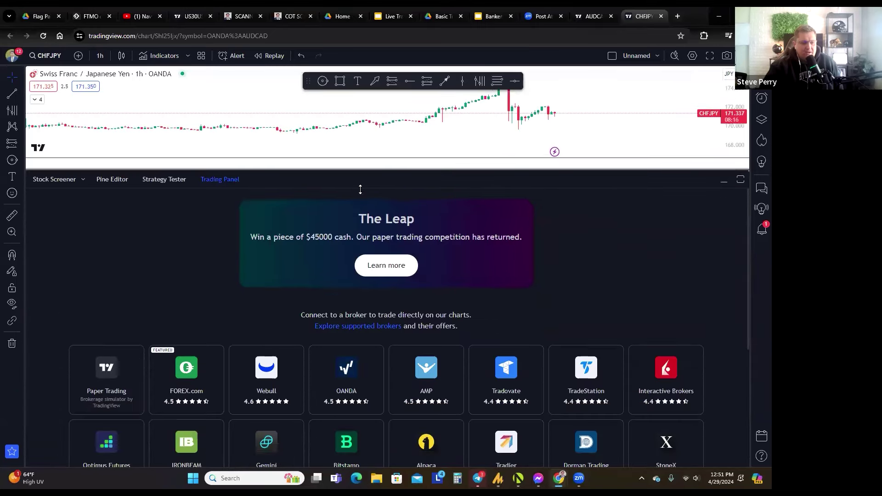
pyautogui.click(176, 200)
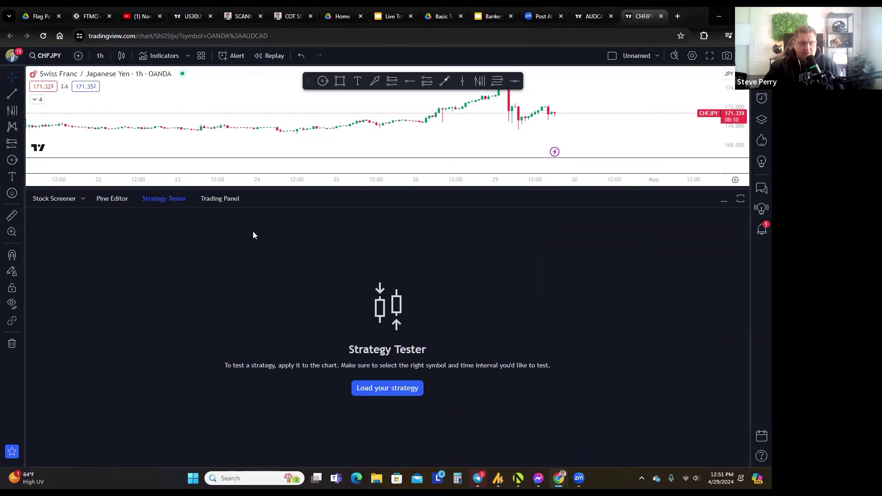
pyautogui.click(114, 202)
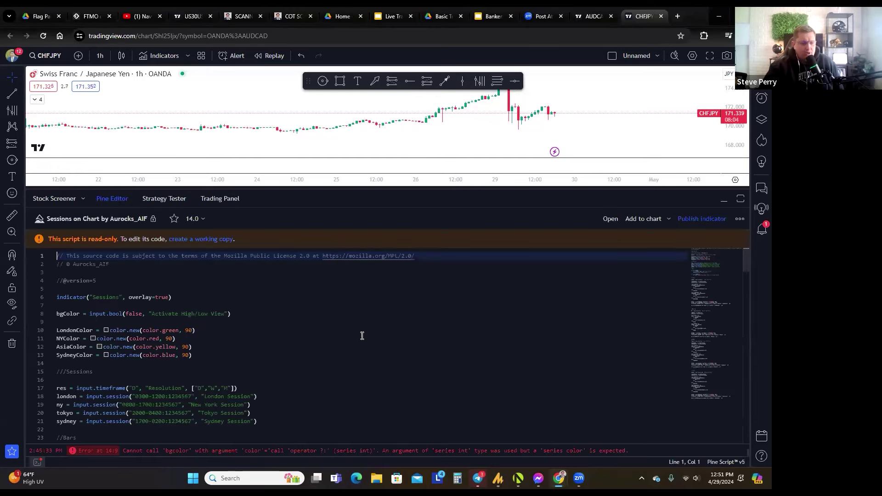
# Look through the read-only Sessions on Chart source code in the Pine Editor, from the session definitions to the Tokyo section and back
pyautogui.scroll(-3, 335, 327)
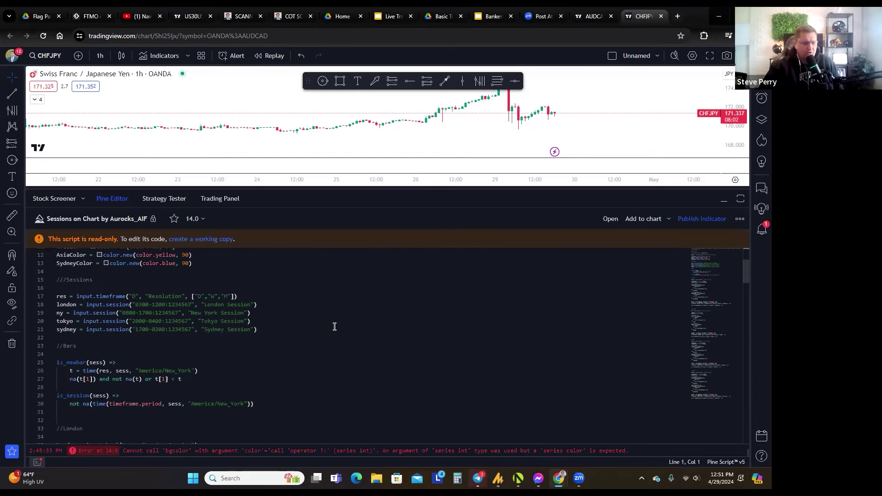
pyautogui.scroll(-15, 335, 327)
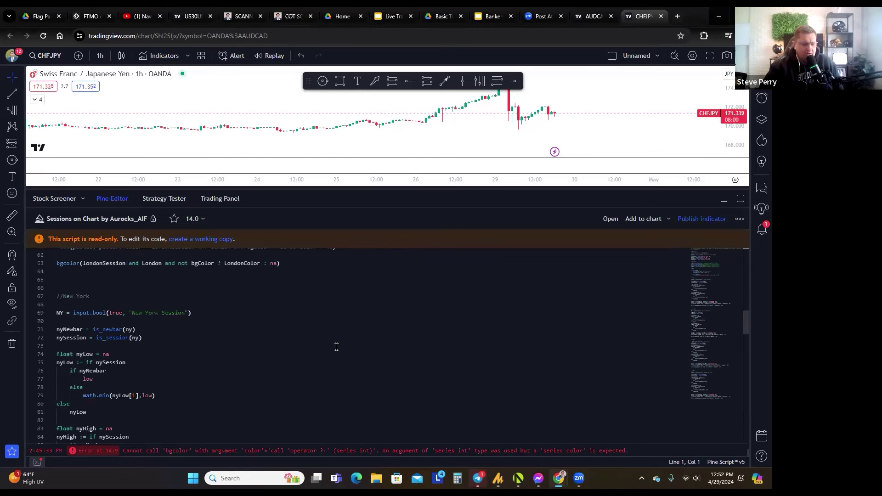
pyautogui.scroll(6, 336, 347)
pyautogui.scroll(-5, 324, 358)
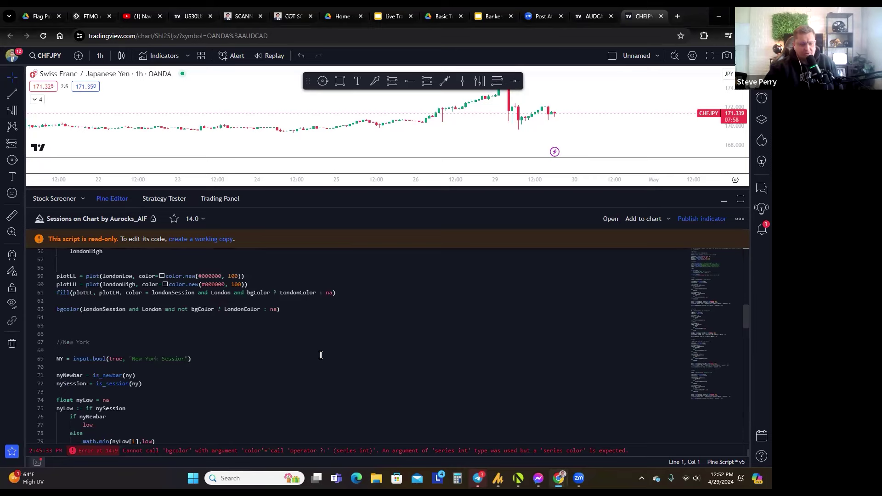
pyautogui.scroll(-3, 321, 358)
pyautogui.scroll(-12, 318, 342)
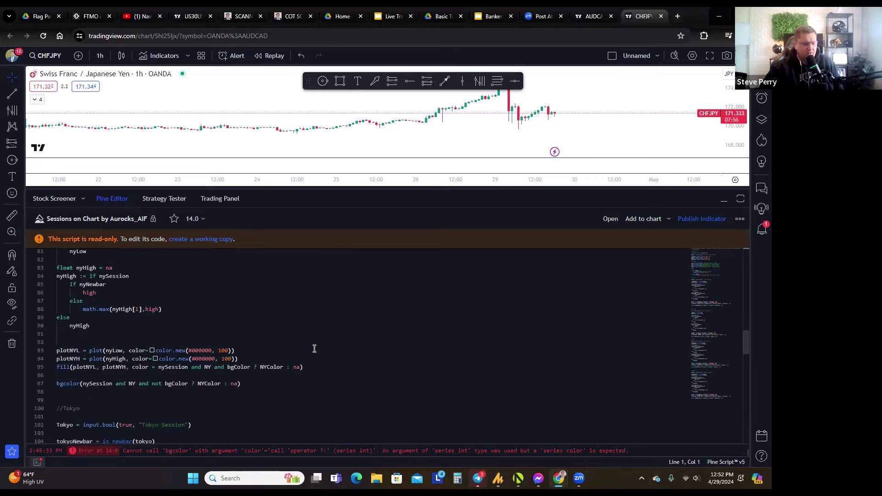
pyautogui.scroll(6, 317, 359)
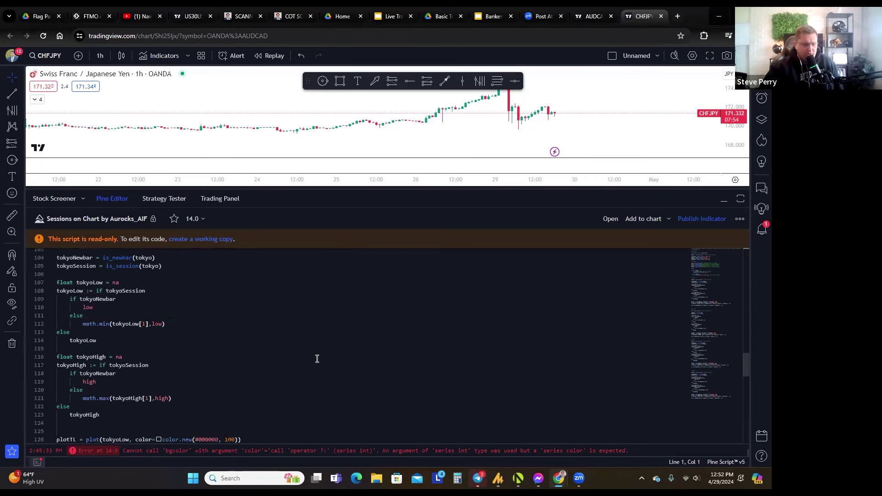
pyautogui.scroll(20, 317, 359)
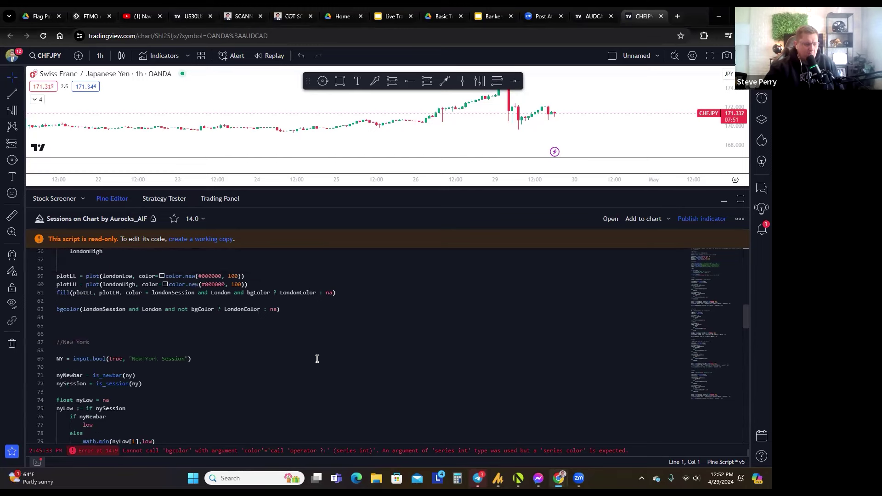
pyautogui.scroll(5, 317, 359)
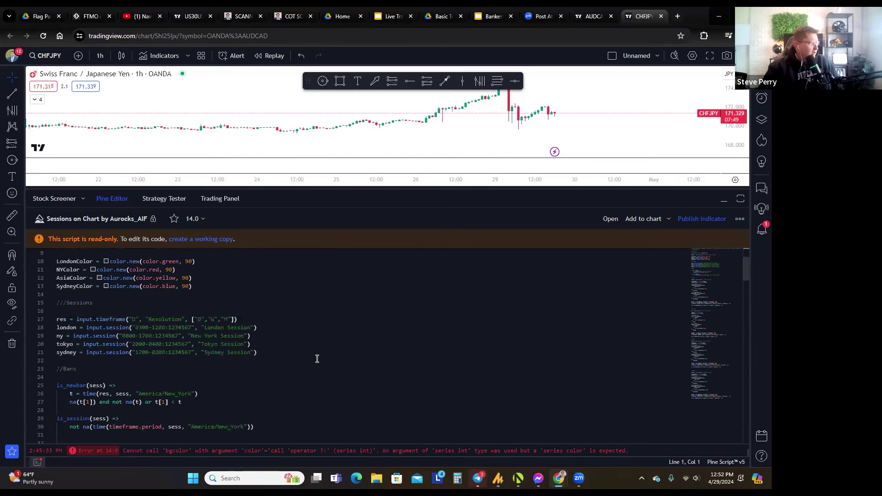
# View the Stock Screener's overview list and collapse the panel below the chart
pyautogui.click(55, 199)
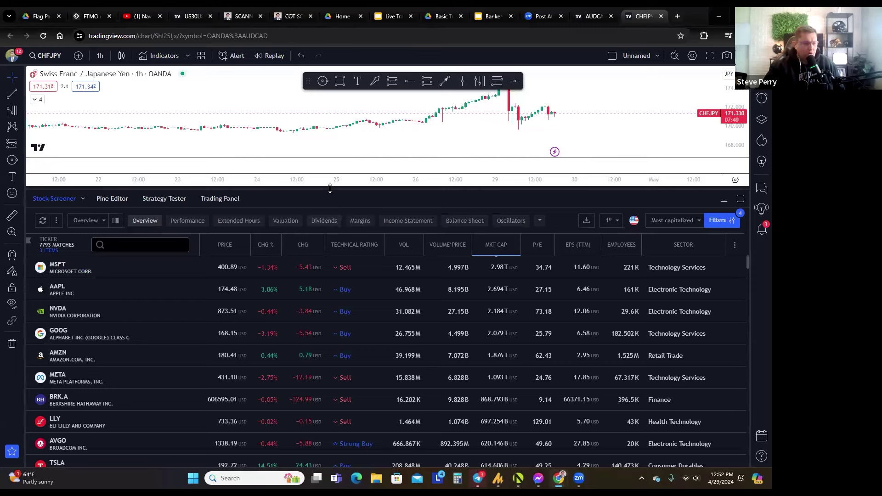
pyautogui.click(213, 199)
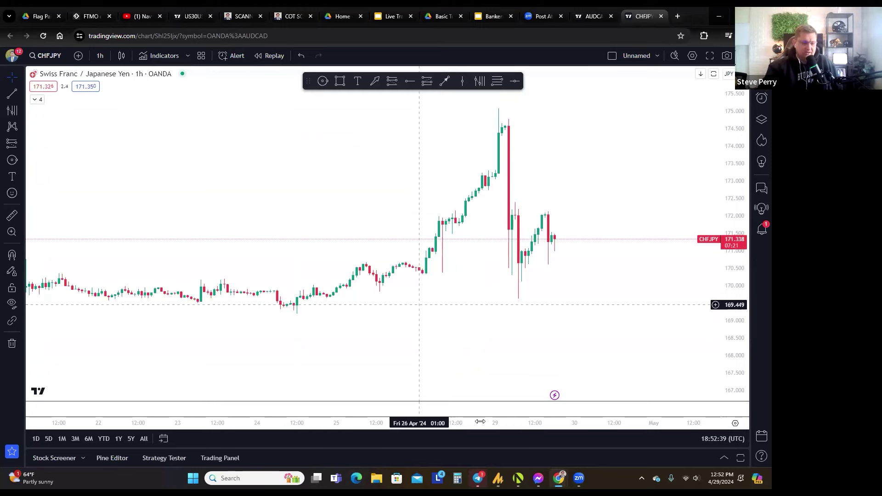
# Show the Forex watchlist and symbol details beside the CHFJPY chart
pyautogui.moveTo(466, 345); pyautogui.dragTo(666, 256)
pyautogui.scroll(-3, 666, 256)
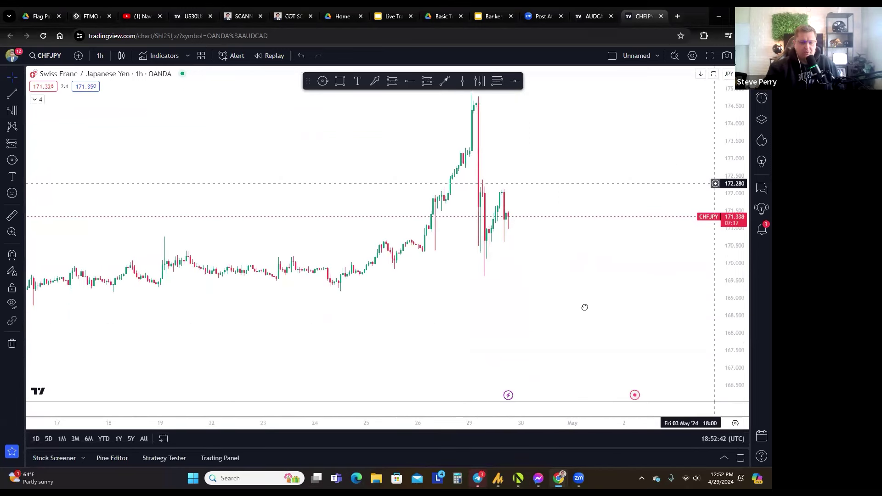
pyautogui.hscroll(1, 585, 307)
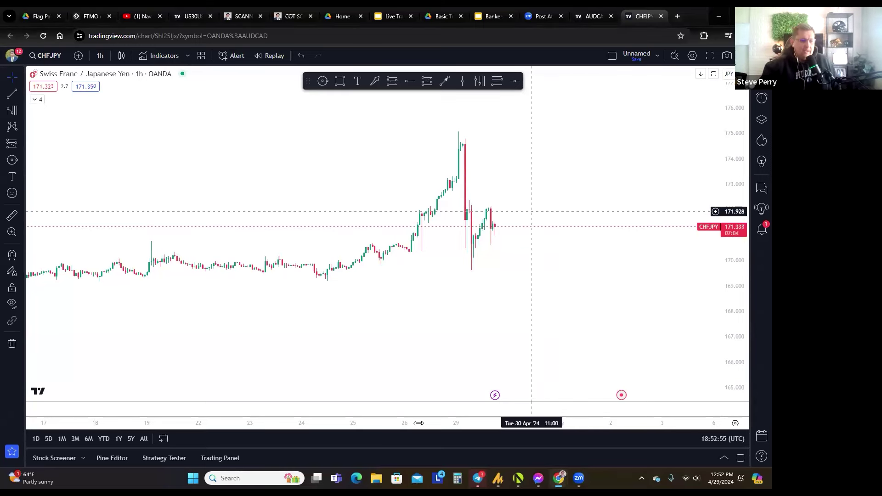
pyautogui.moveTo(739, 157); pyautogui.dragTo(545, 268)
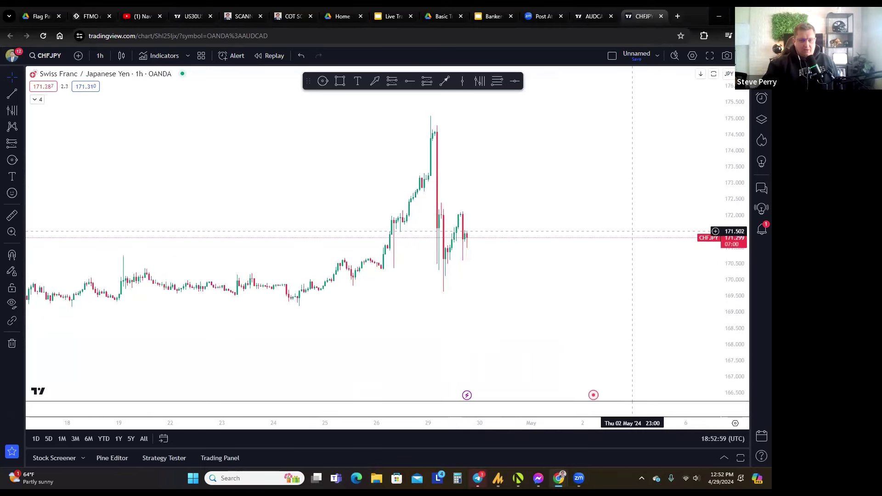
pyautogui.hotkey('alt', 'w')
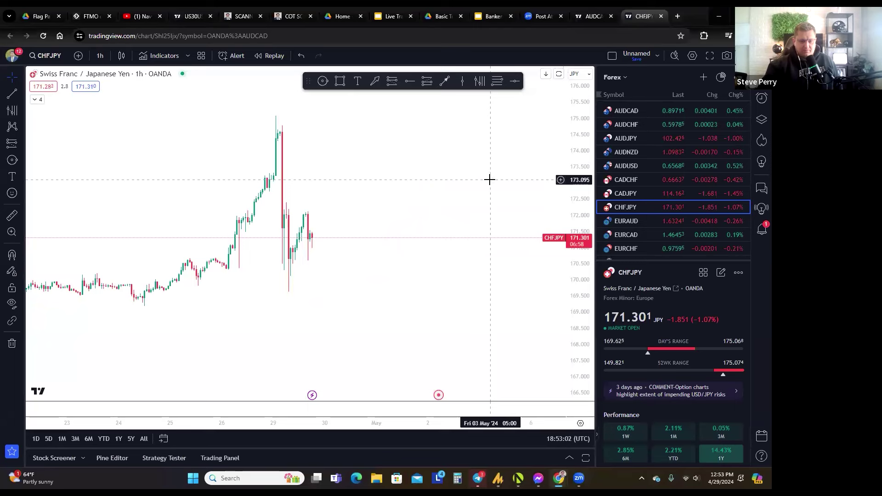